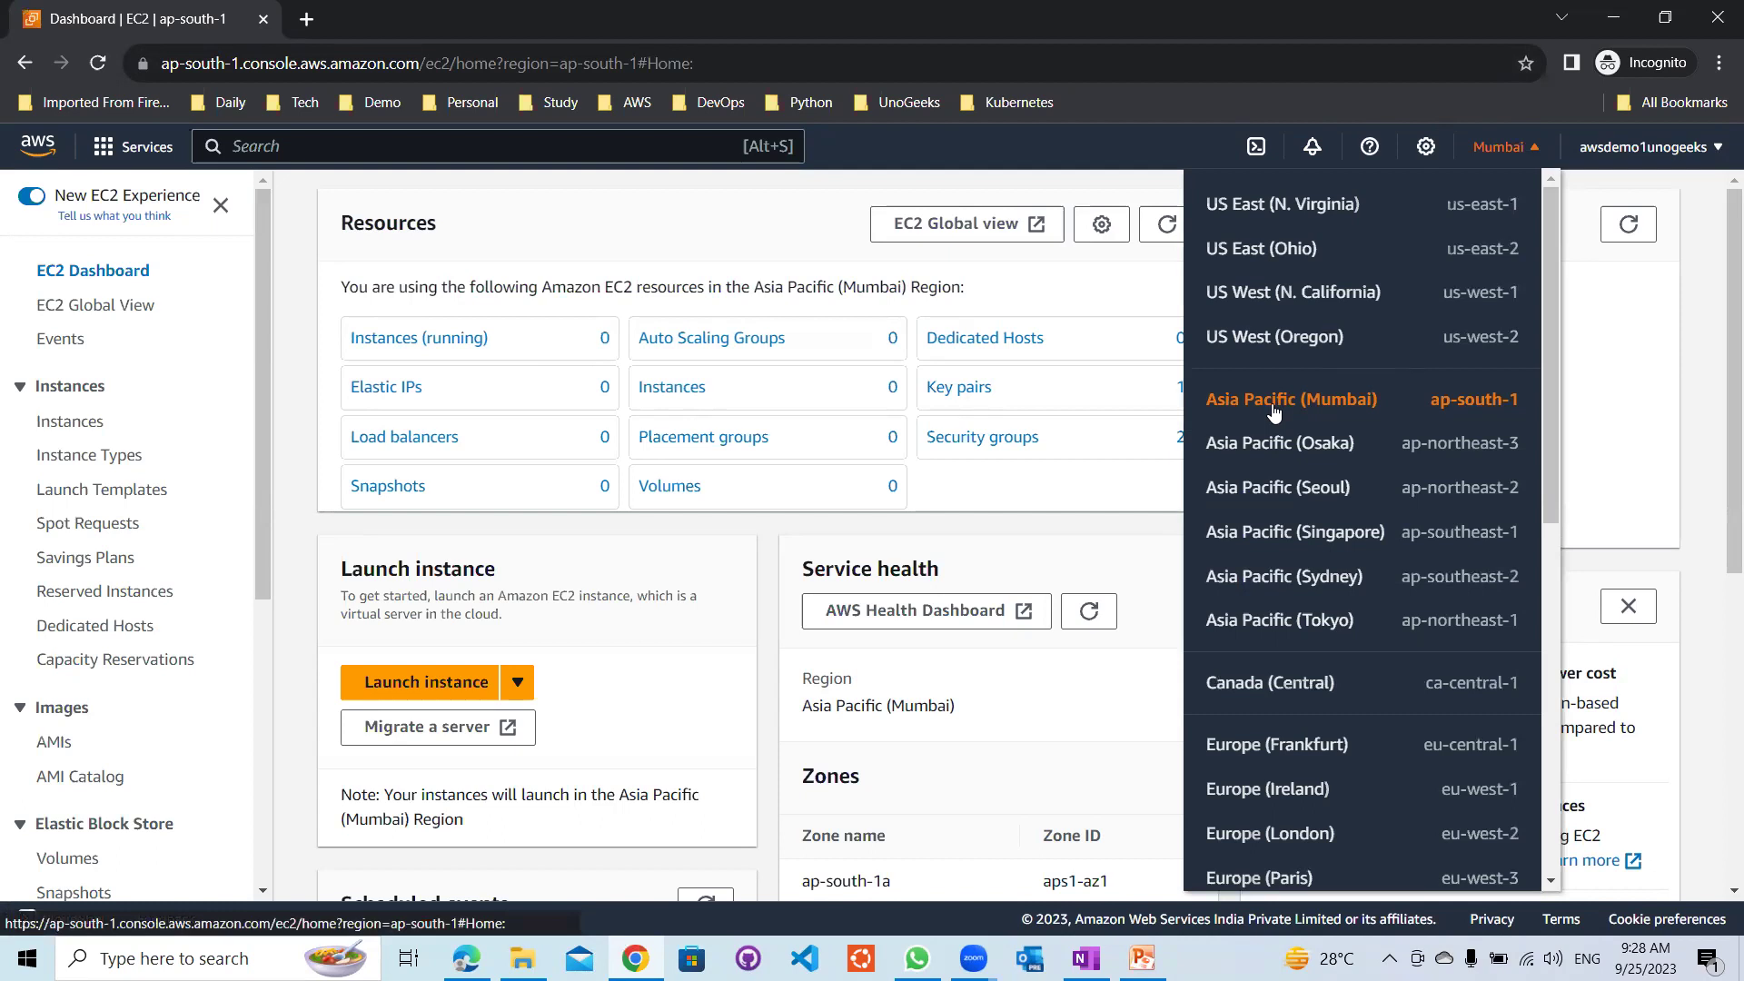
Keep the Mumbai region, open the EC2 instances list and start launching a new instance
click(751, 227)
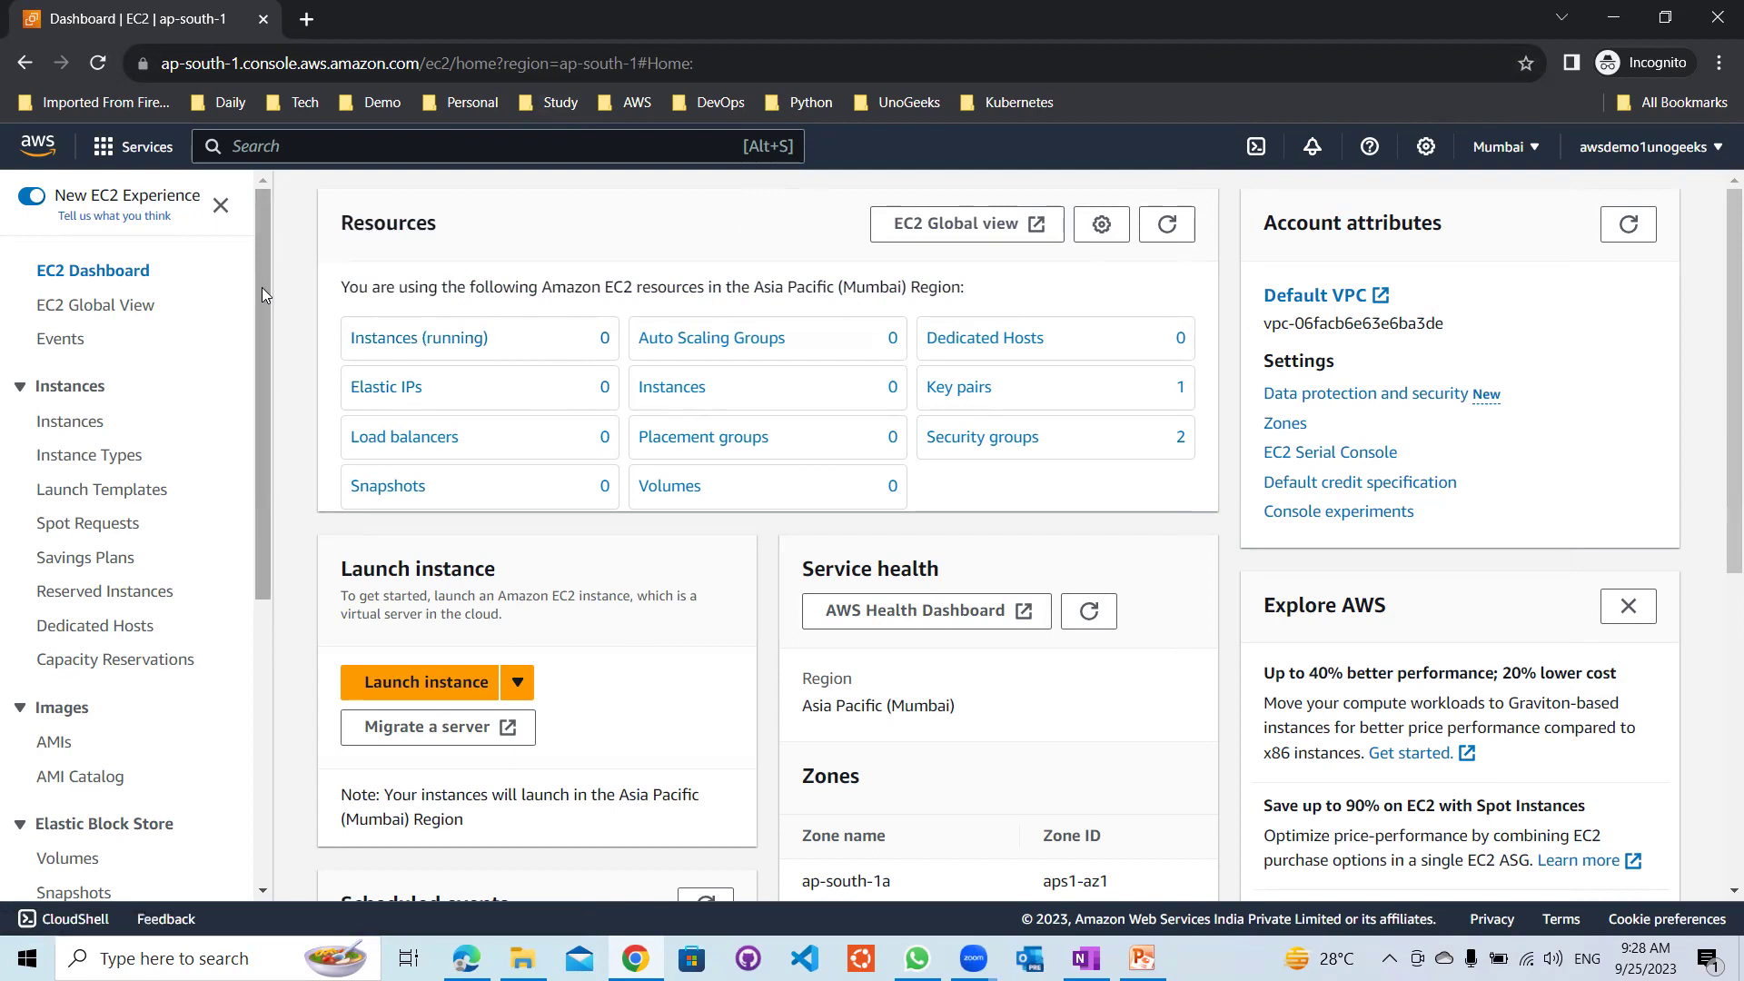
drag(262, 287, 245, 360)
scroll(247, 354, up, 1)
click(56, 363)
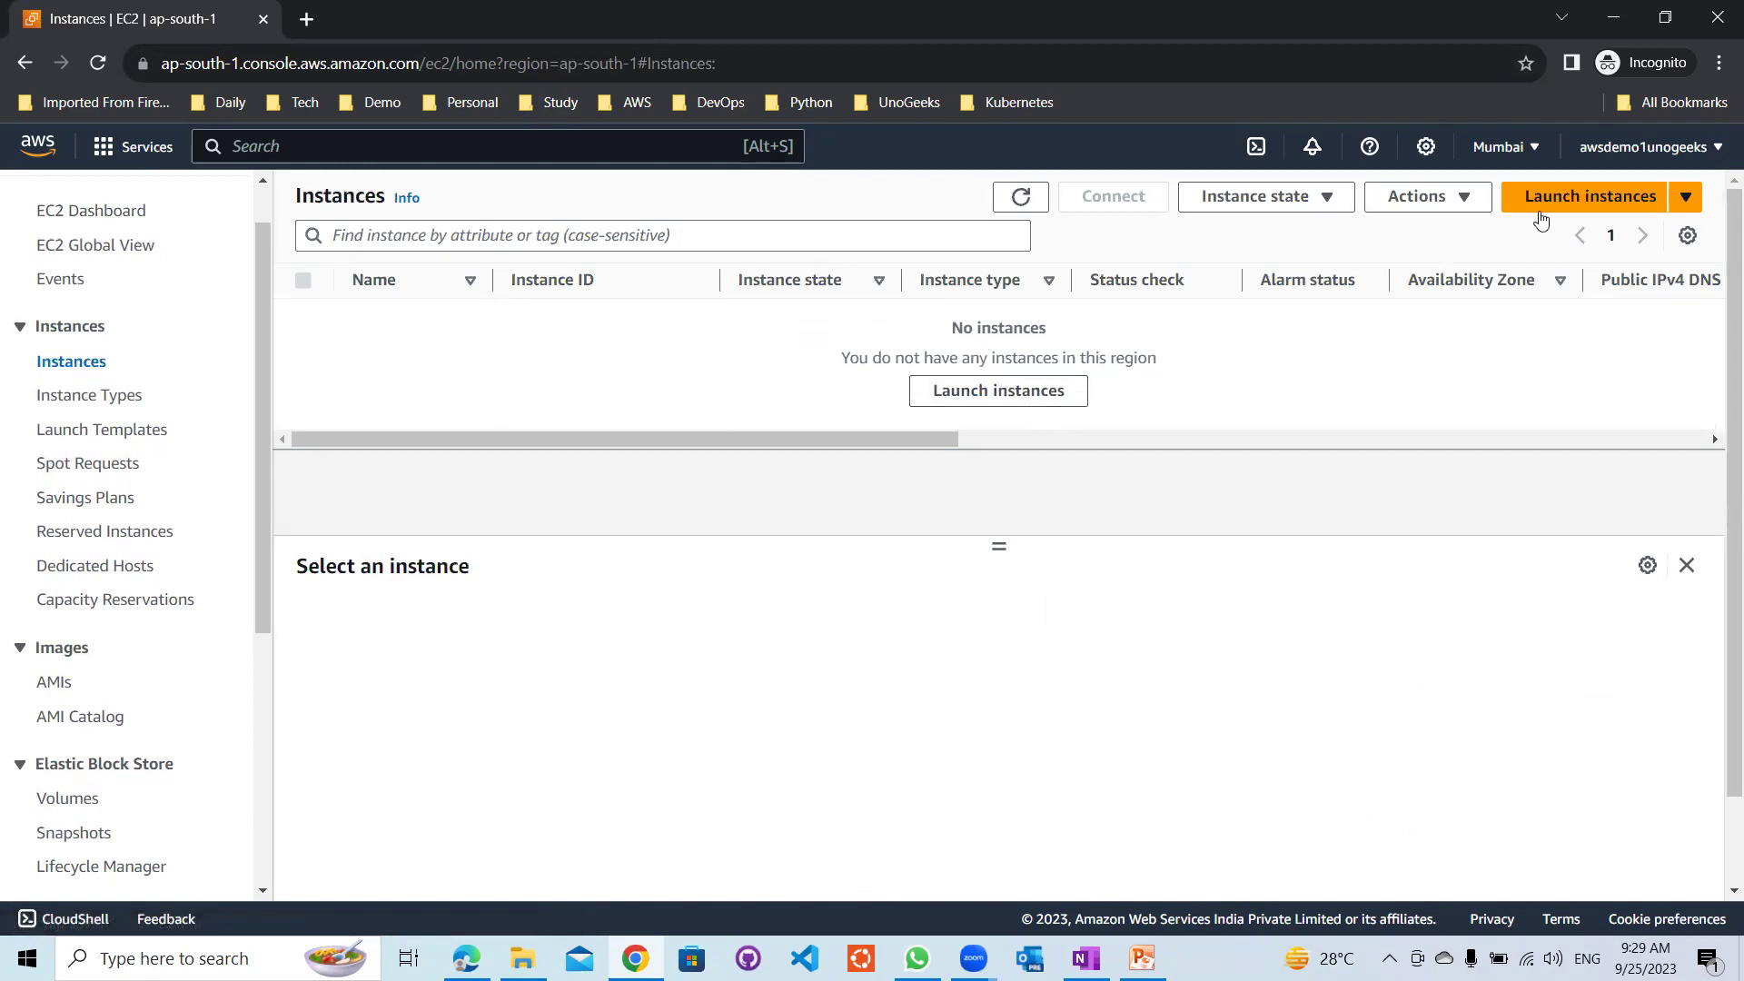
click(1574, 201)
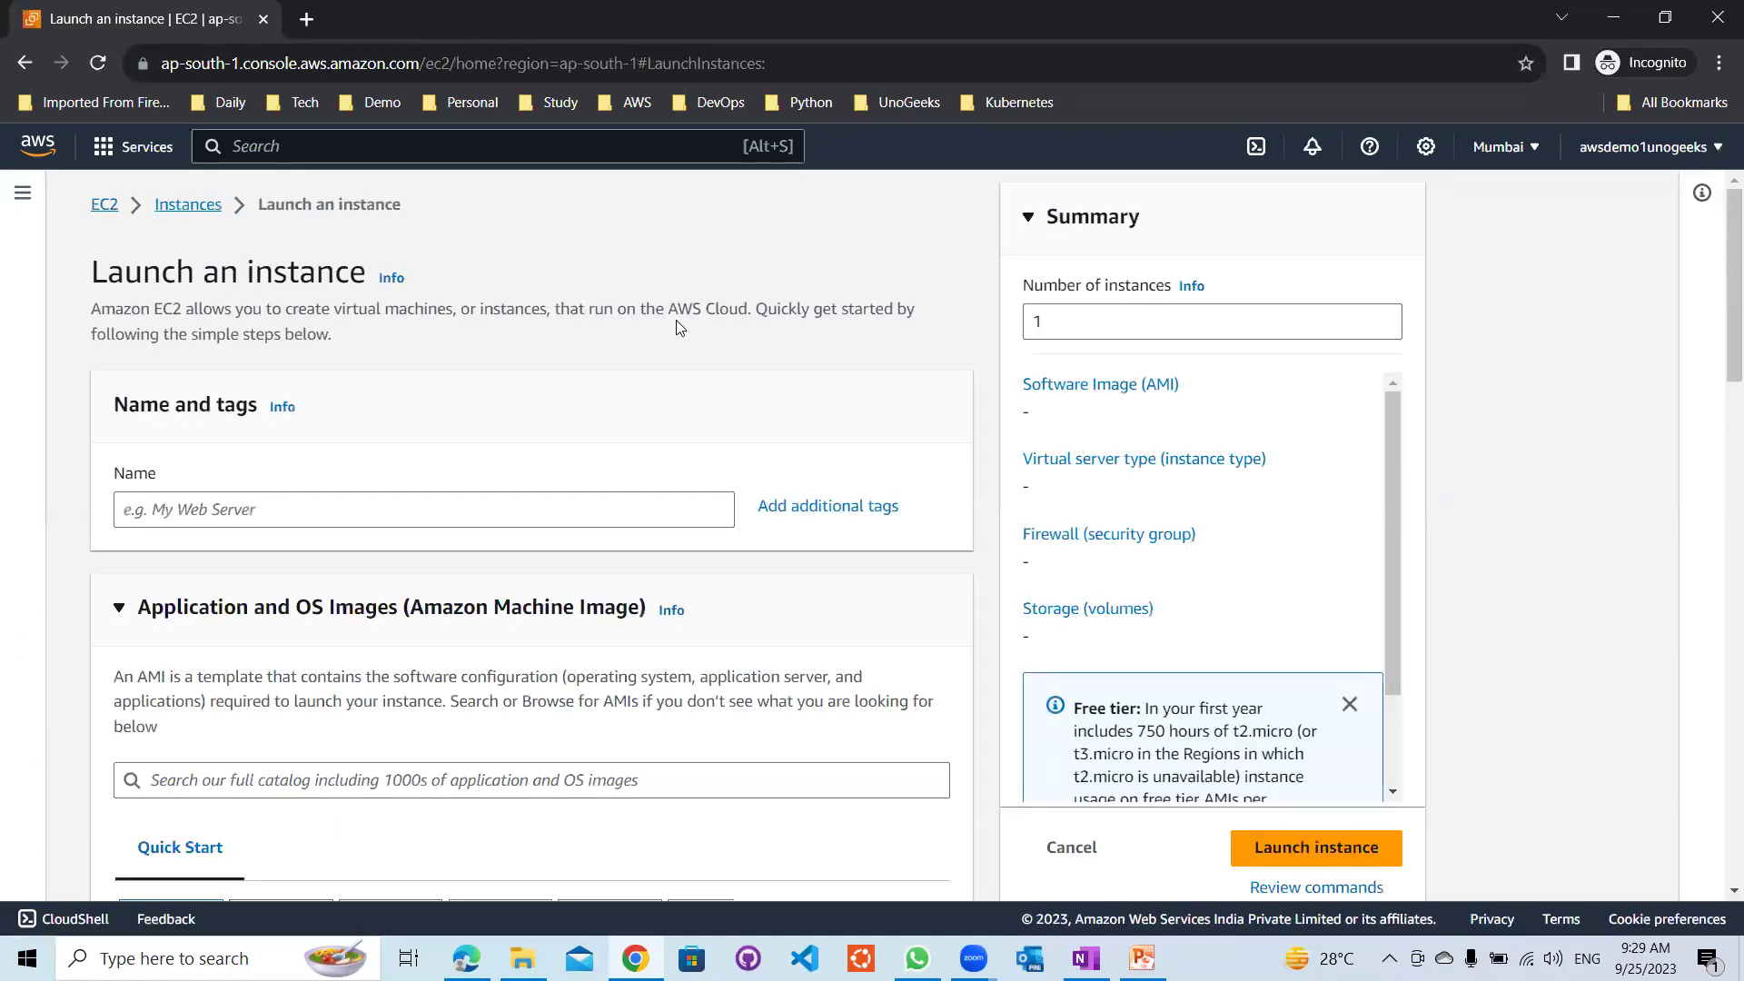
Name the new instance Demo-unogeeks-Windows
click(166, 516)
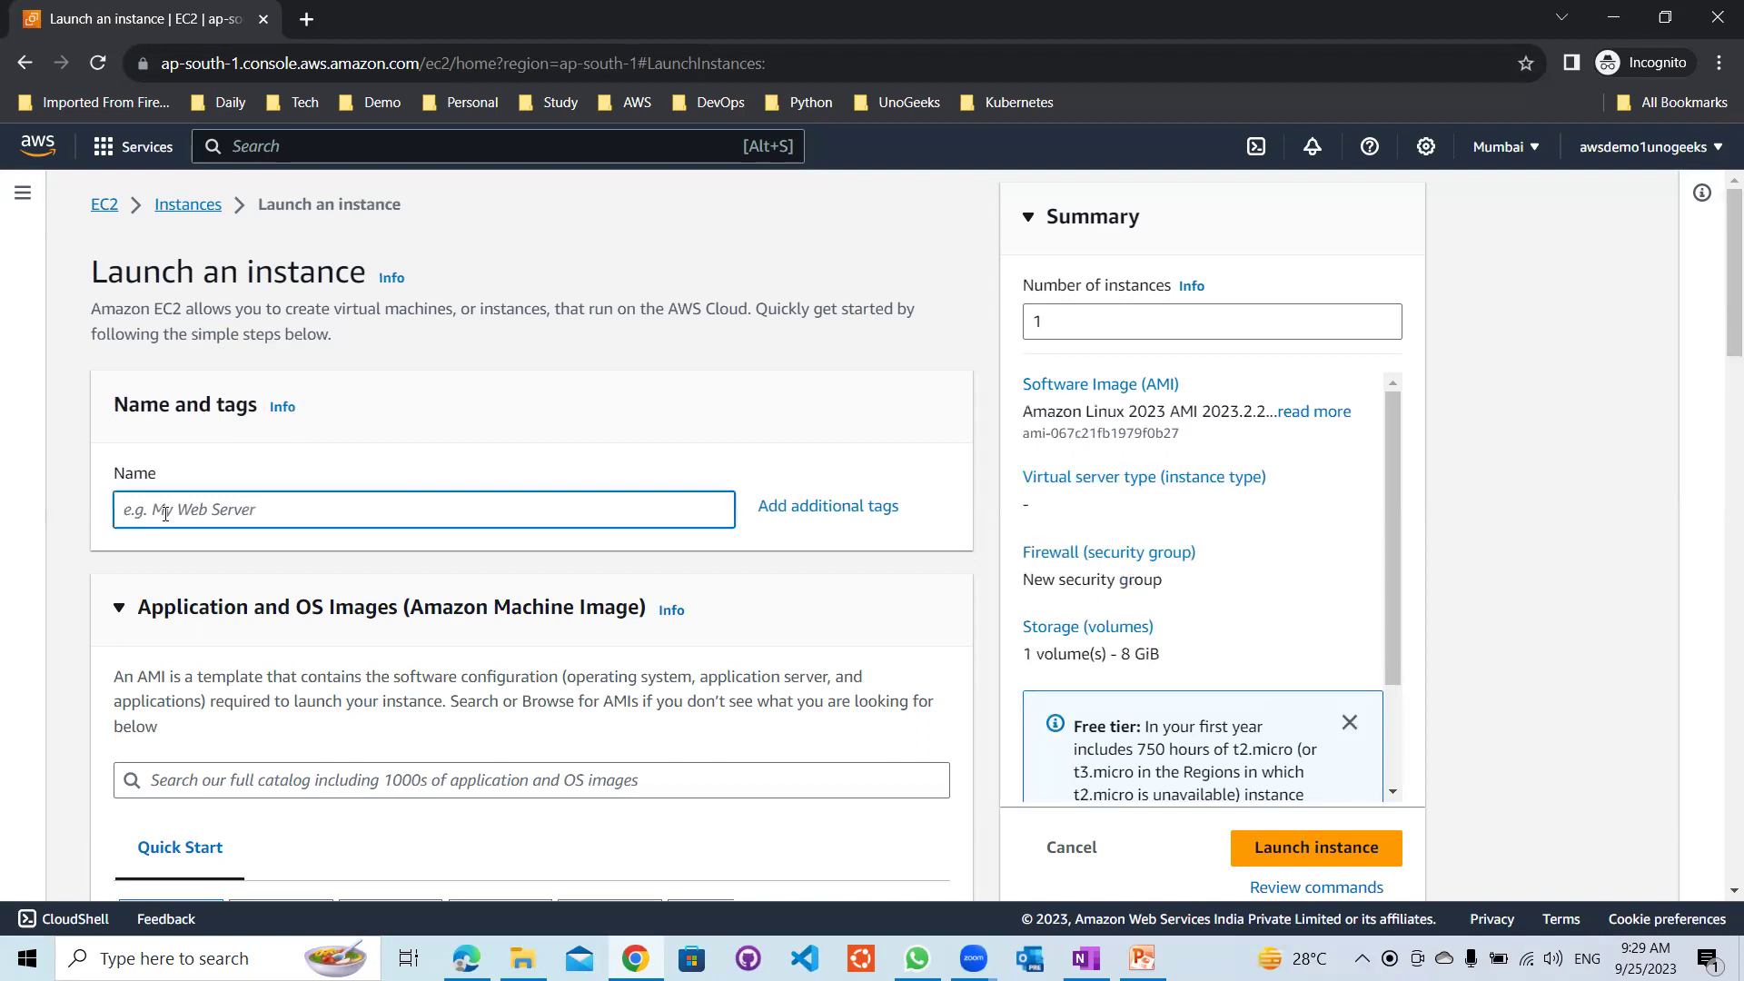
text(Demo-unogeeks-W)
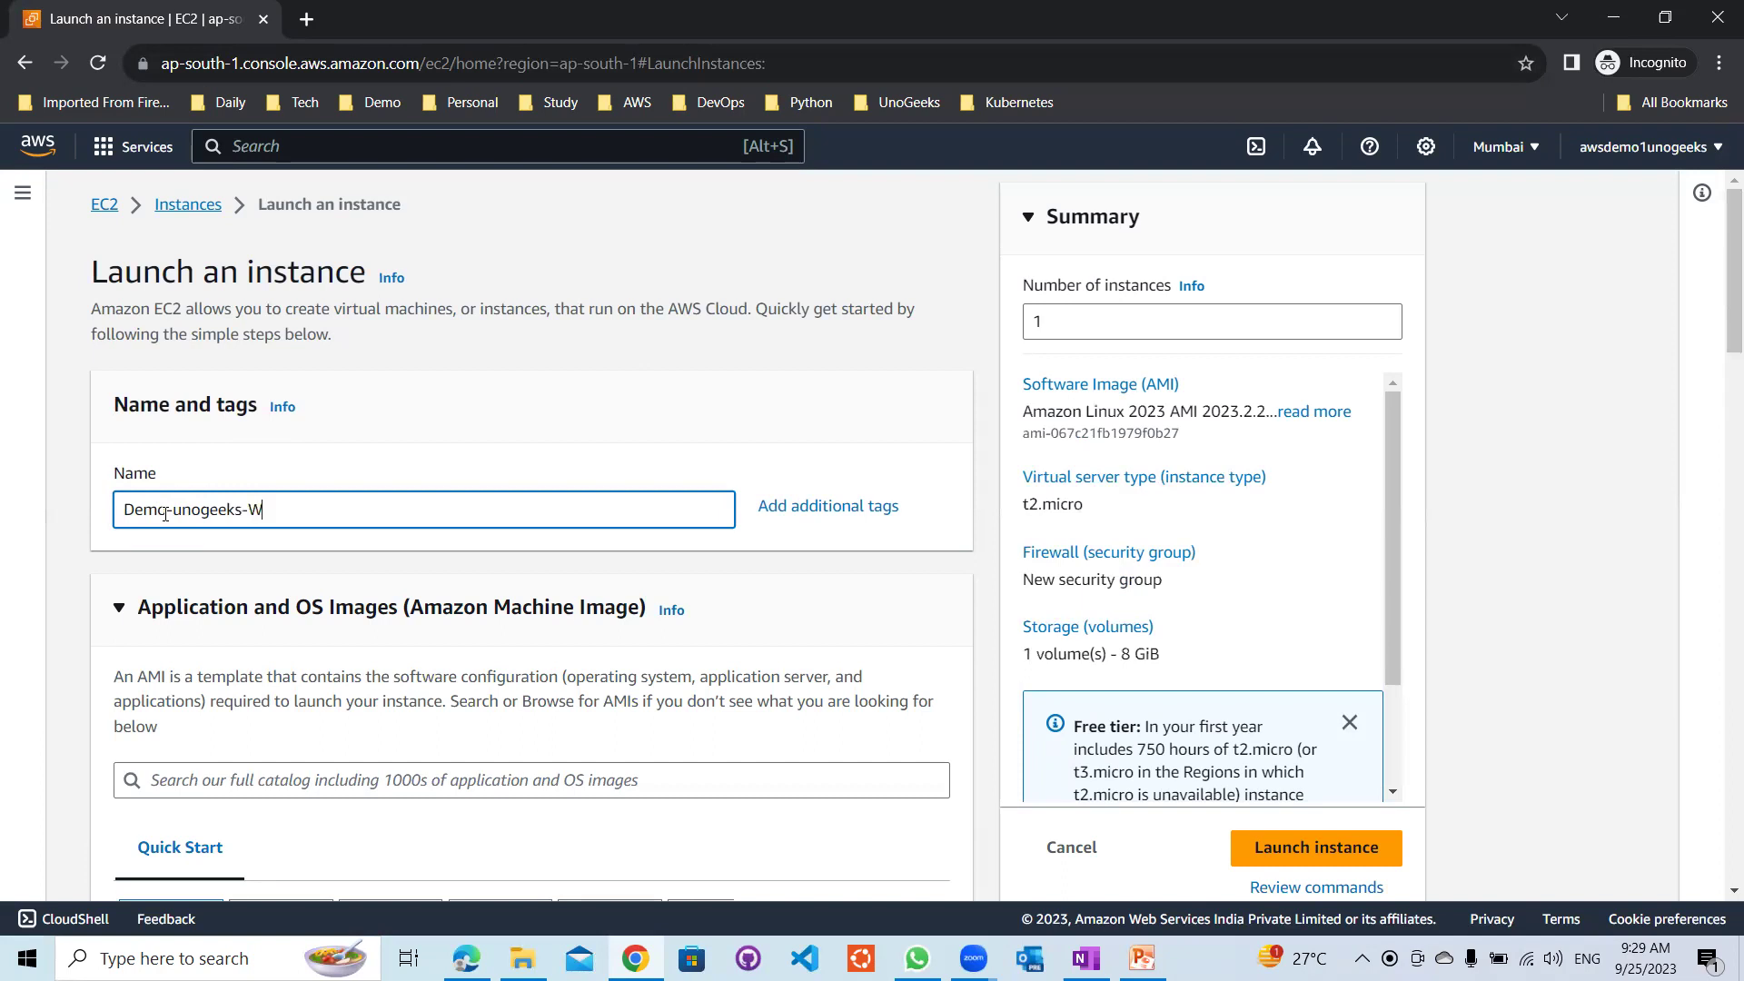
text(ows)
scroll(1719, 282, down, 3)
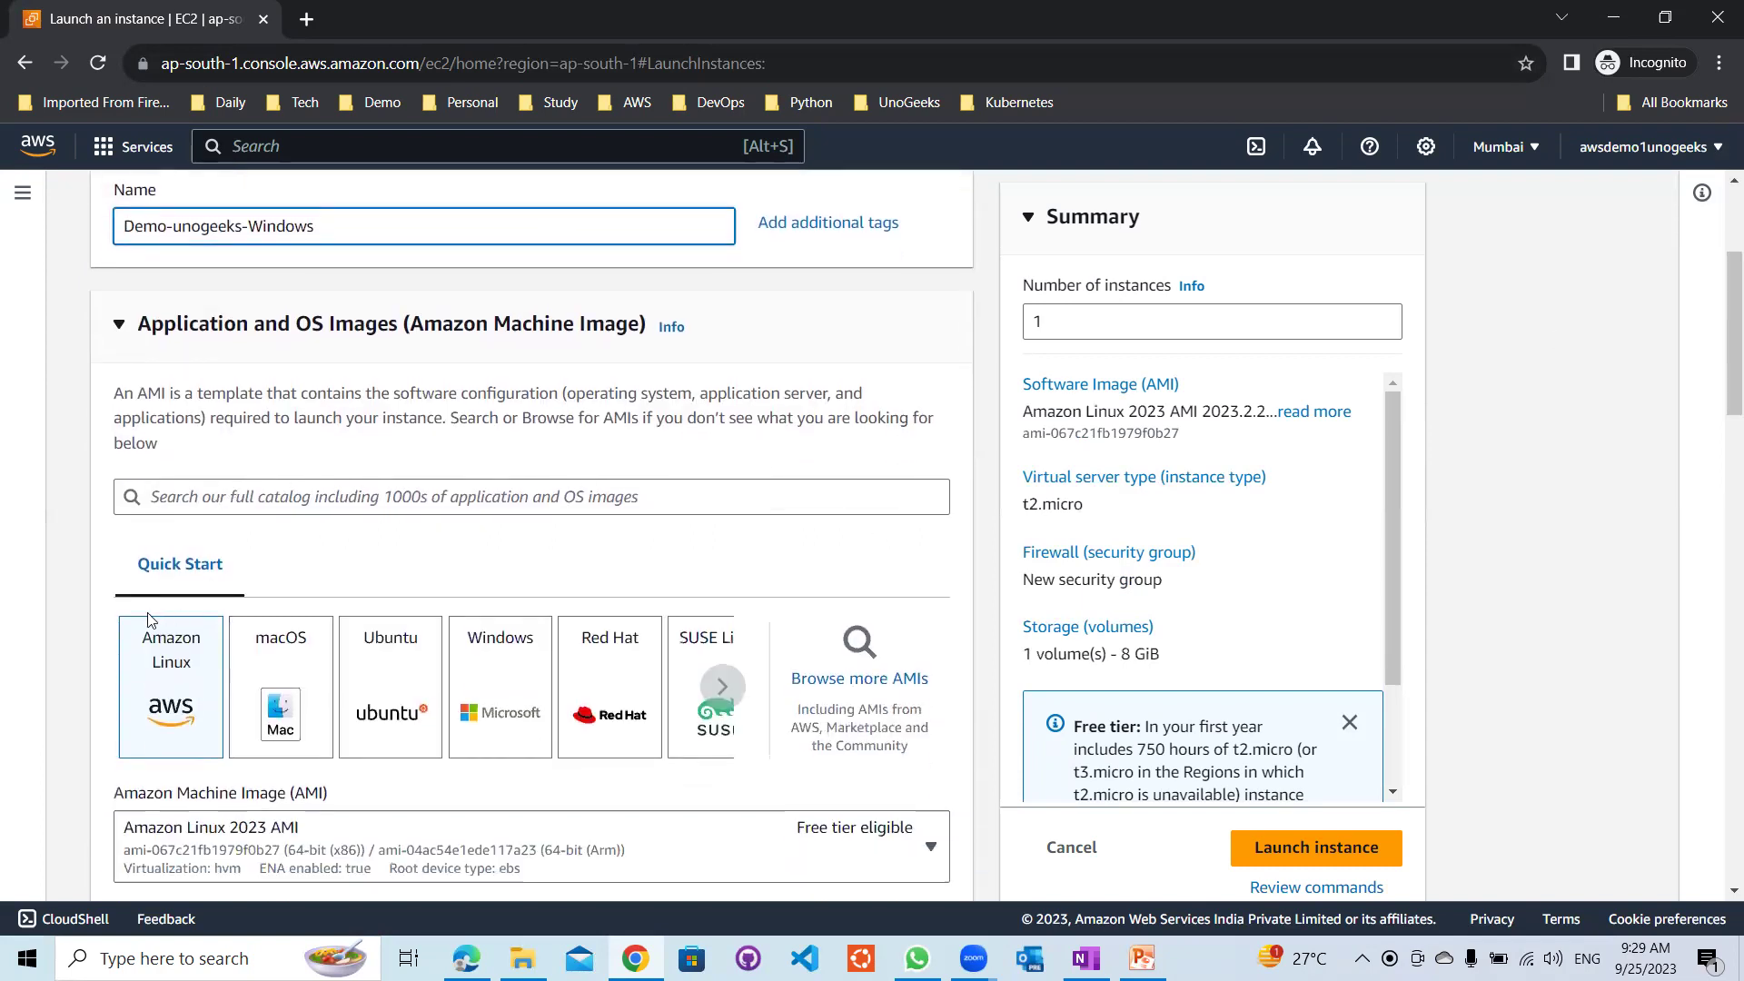
Choose Windows as the operating system image and keep Microsoft Windows Server 2022 Base after browsing the available AMIs
click(508, 679)
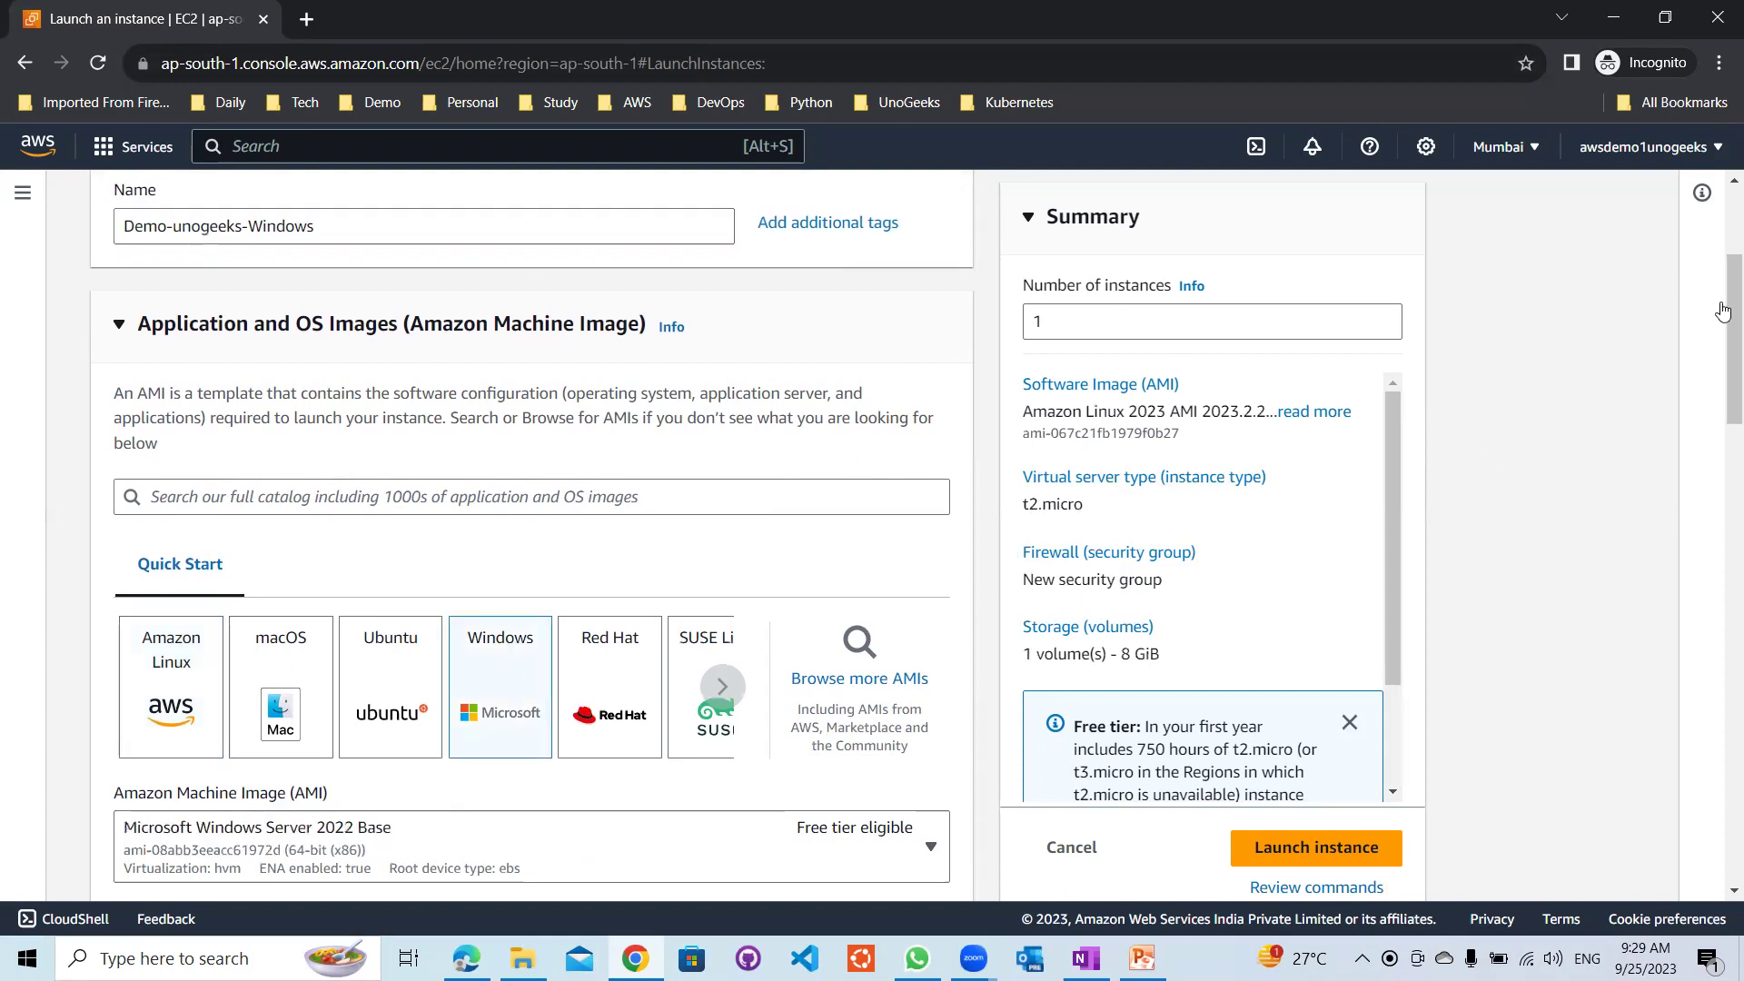
scroll(1719, 309, down, 3)
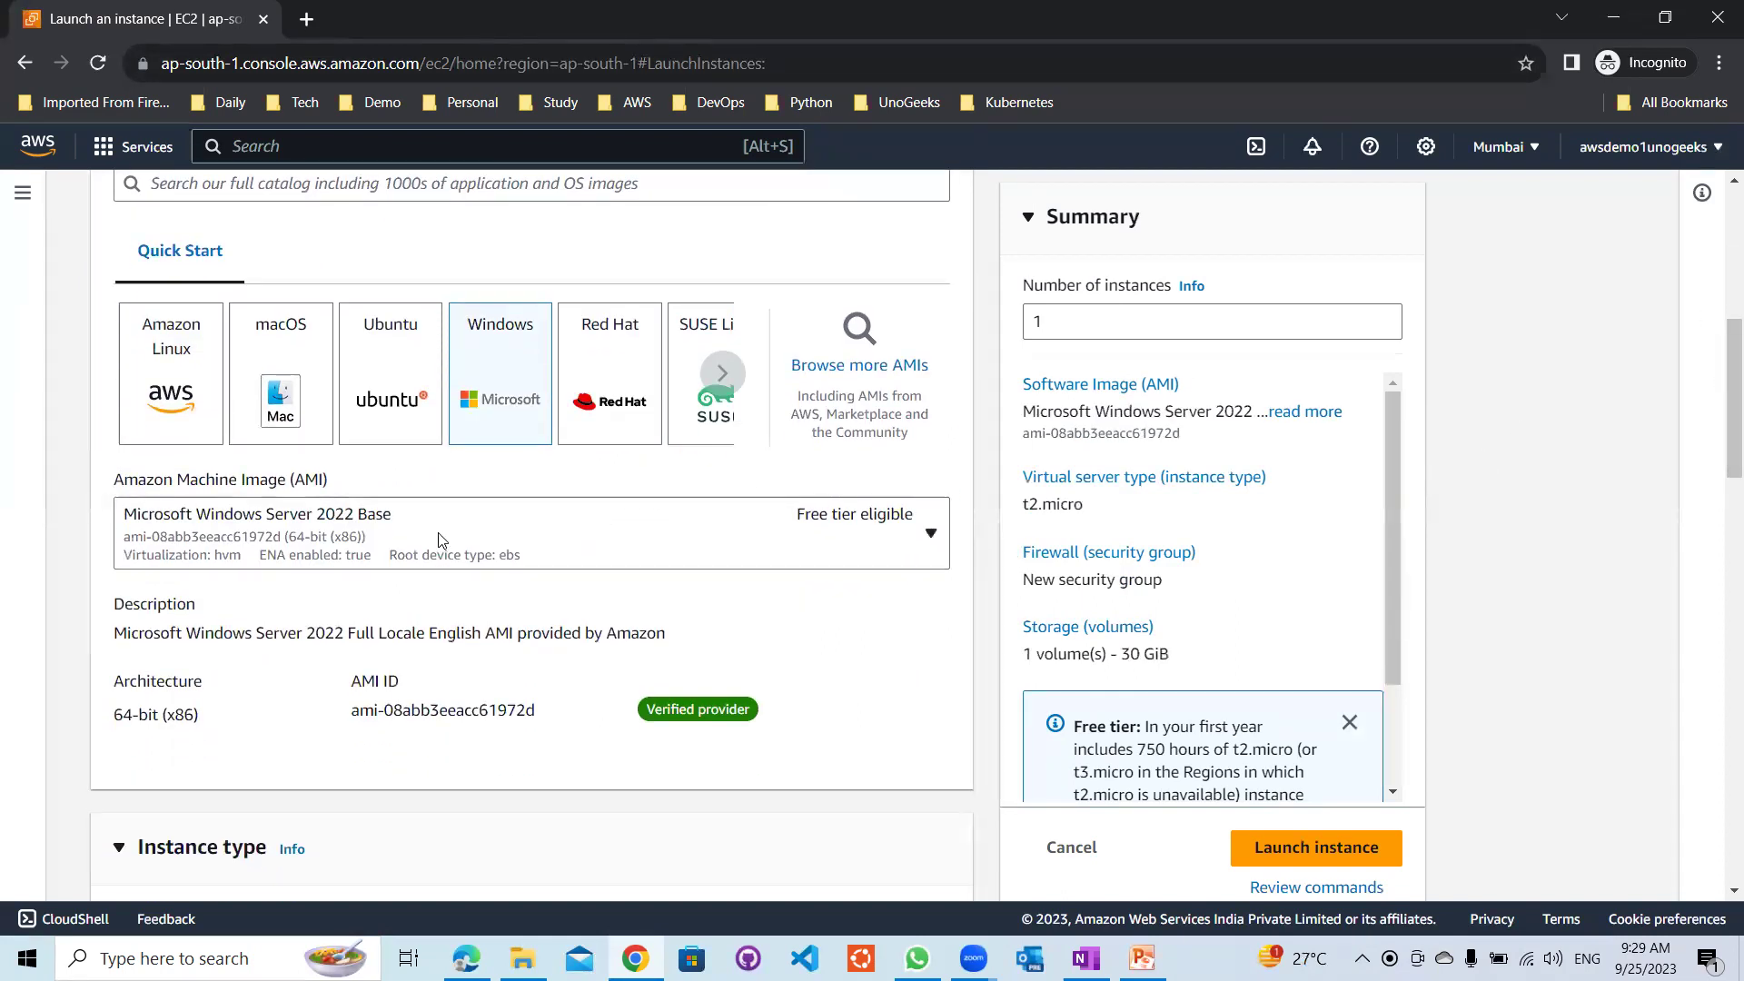
click(924, 540)
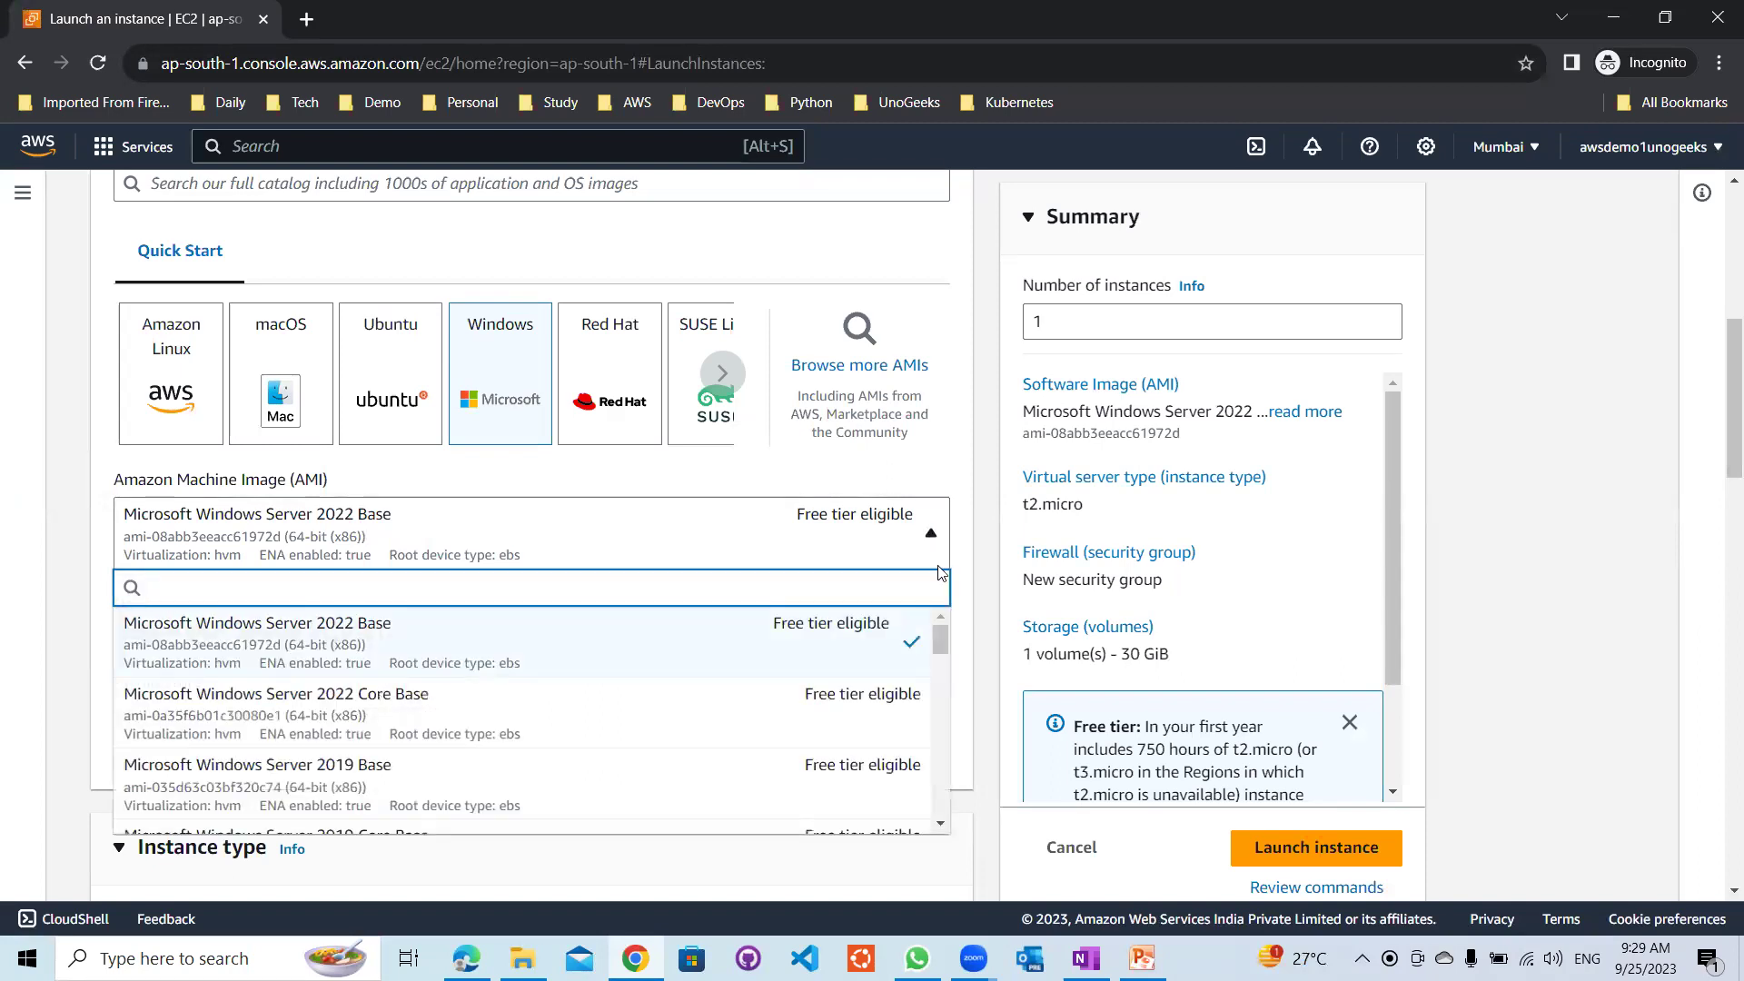
drag(939, 642, 943, 753)
scroll(569, 657, up, 10)
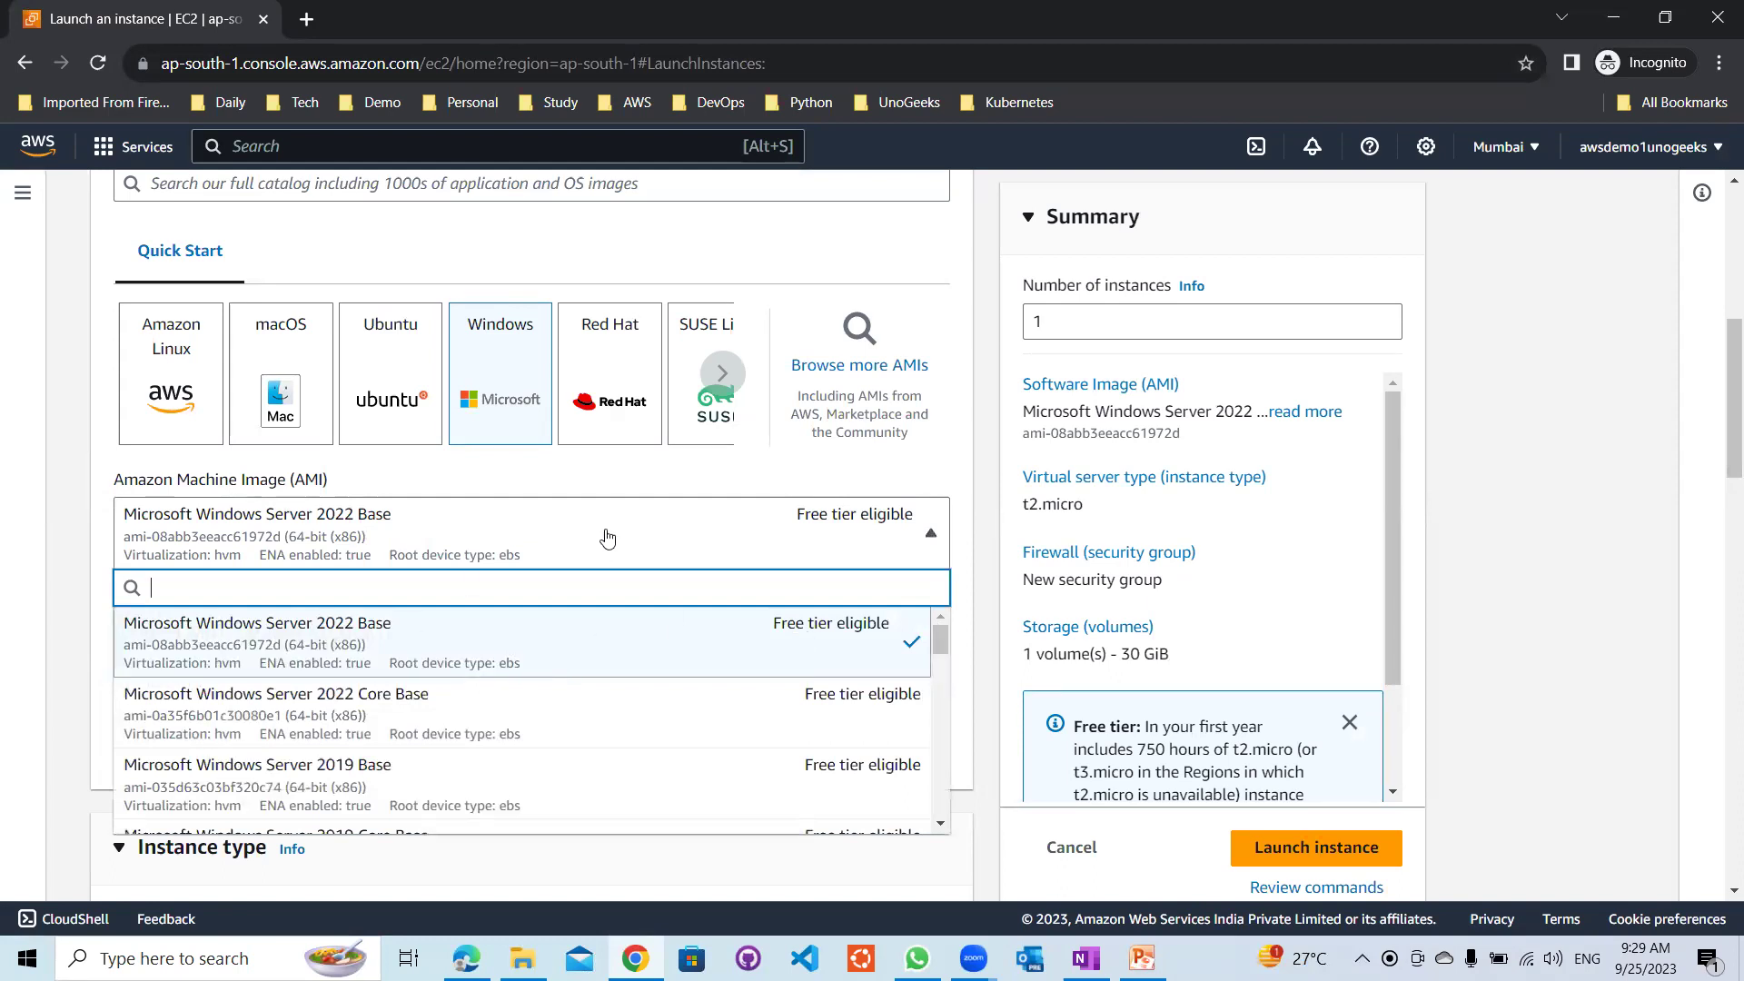
click(1613, 514)
Review the available instance types, keeping t2.micro selected
drag(1720, 426, 1719, 478)
scroll(799, 509, down, 3)
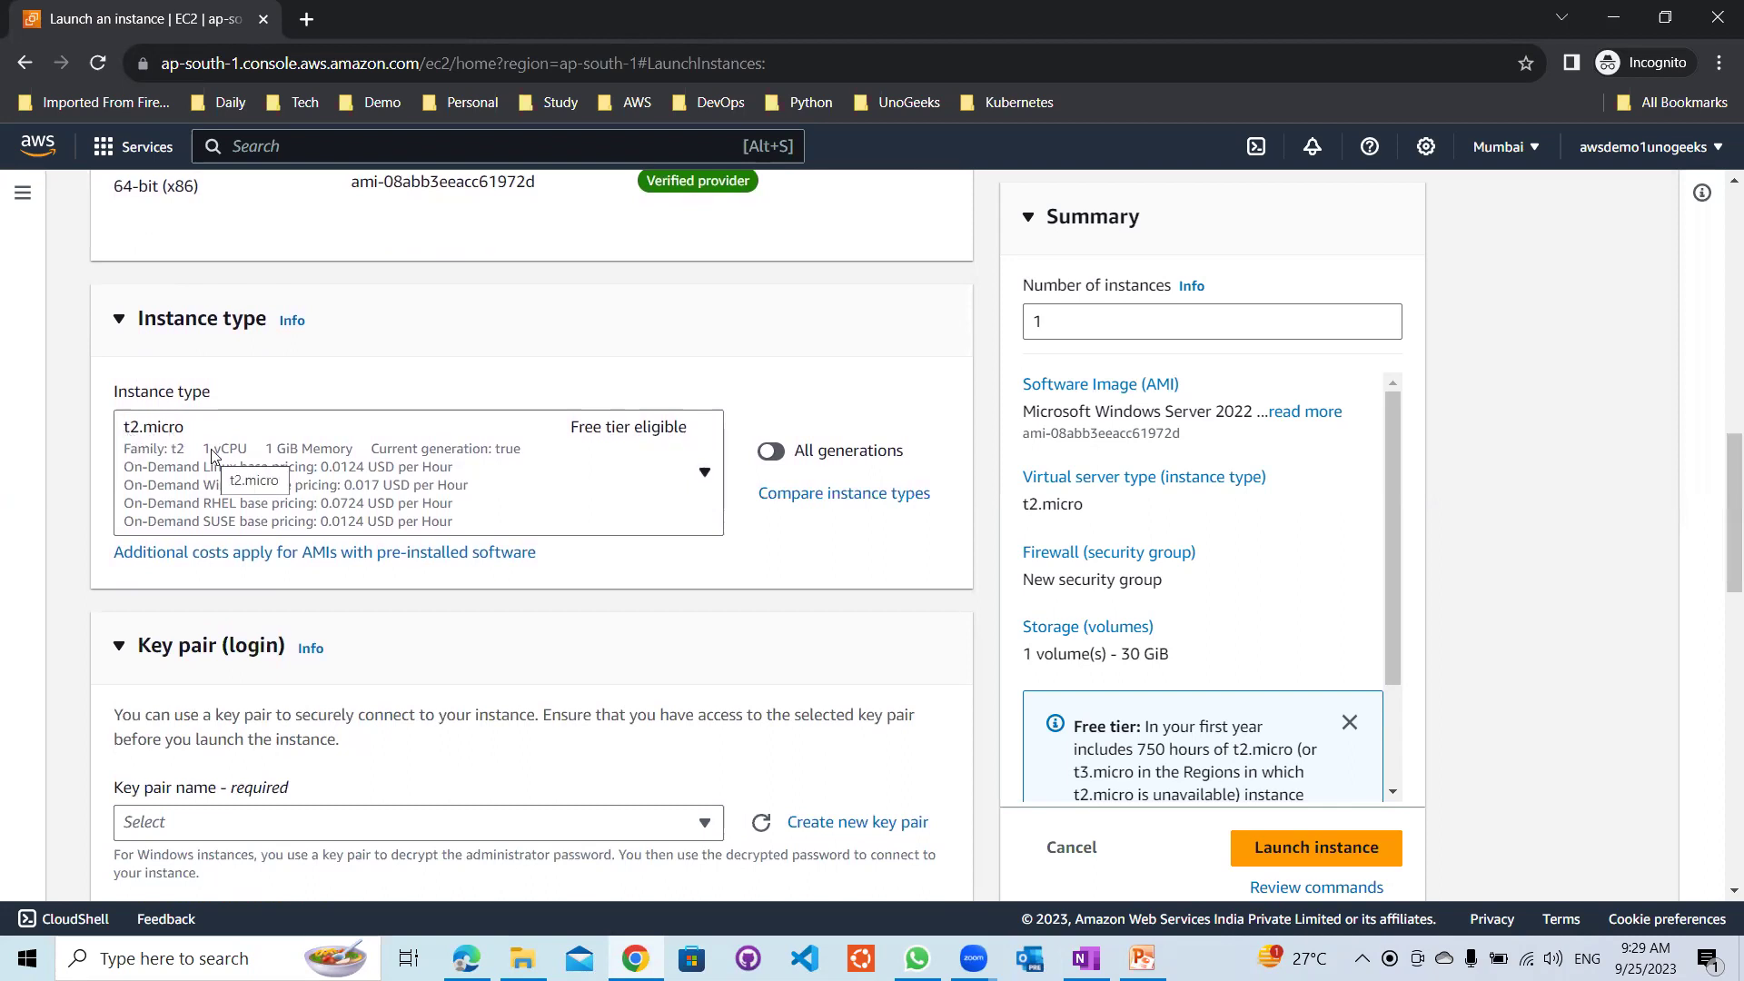
click(697, 480)
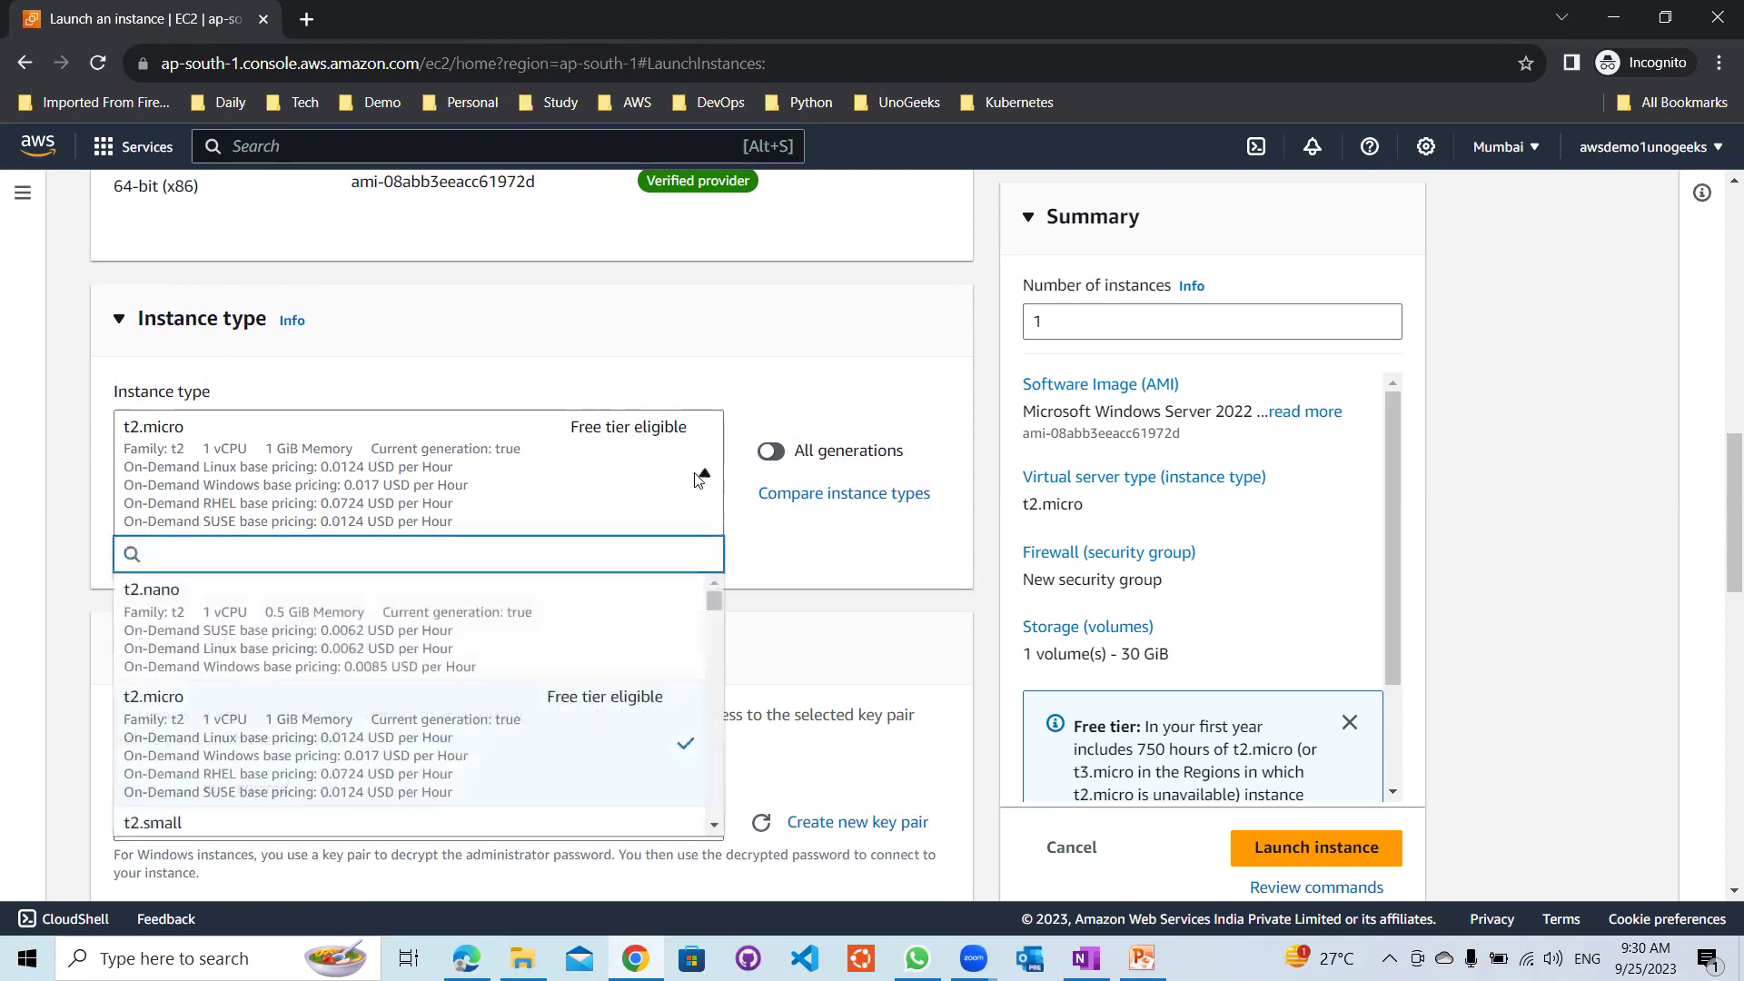
mouse_move(718, 605)
mouse_down()
mouse_move(718, 619)
mouse_move(717, 599)
mouse_up()
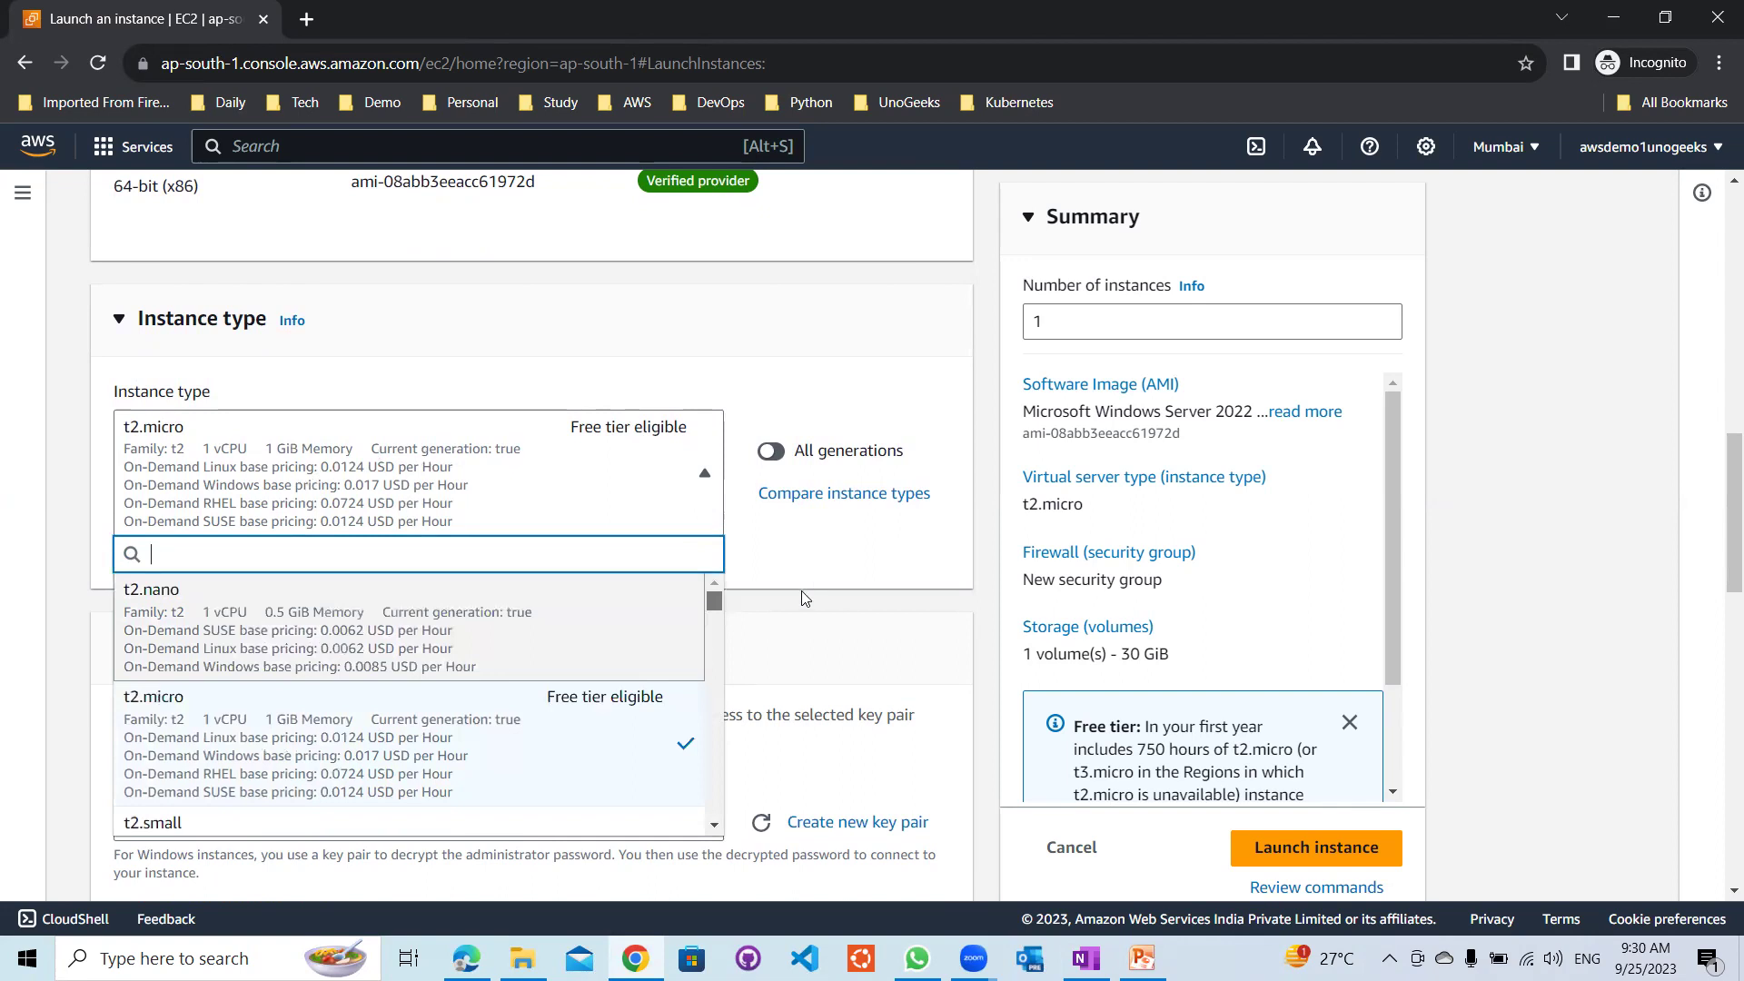
click(806, 614)
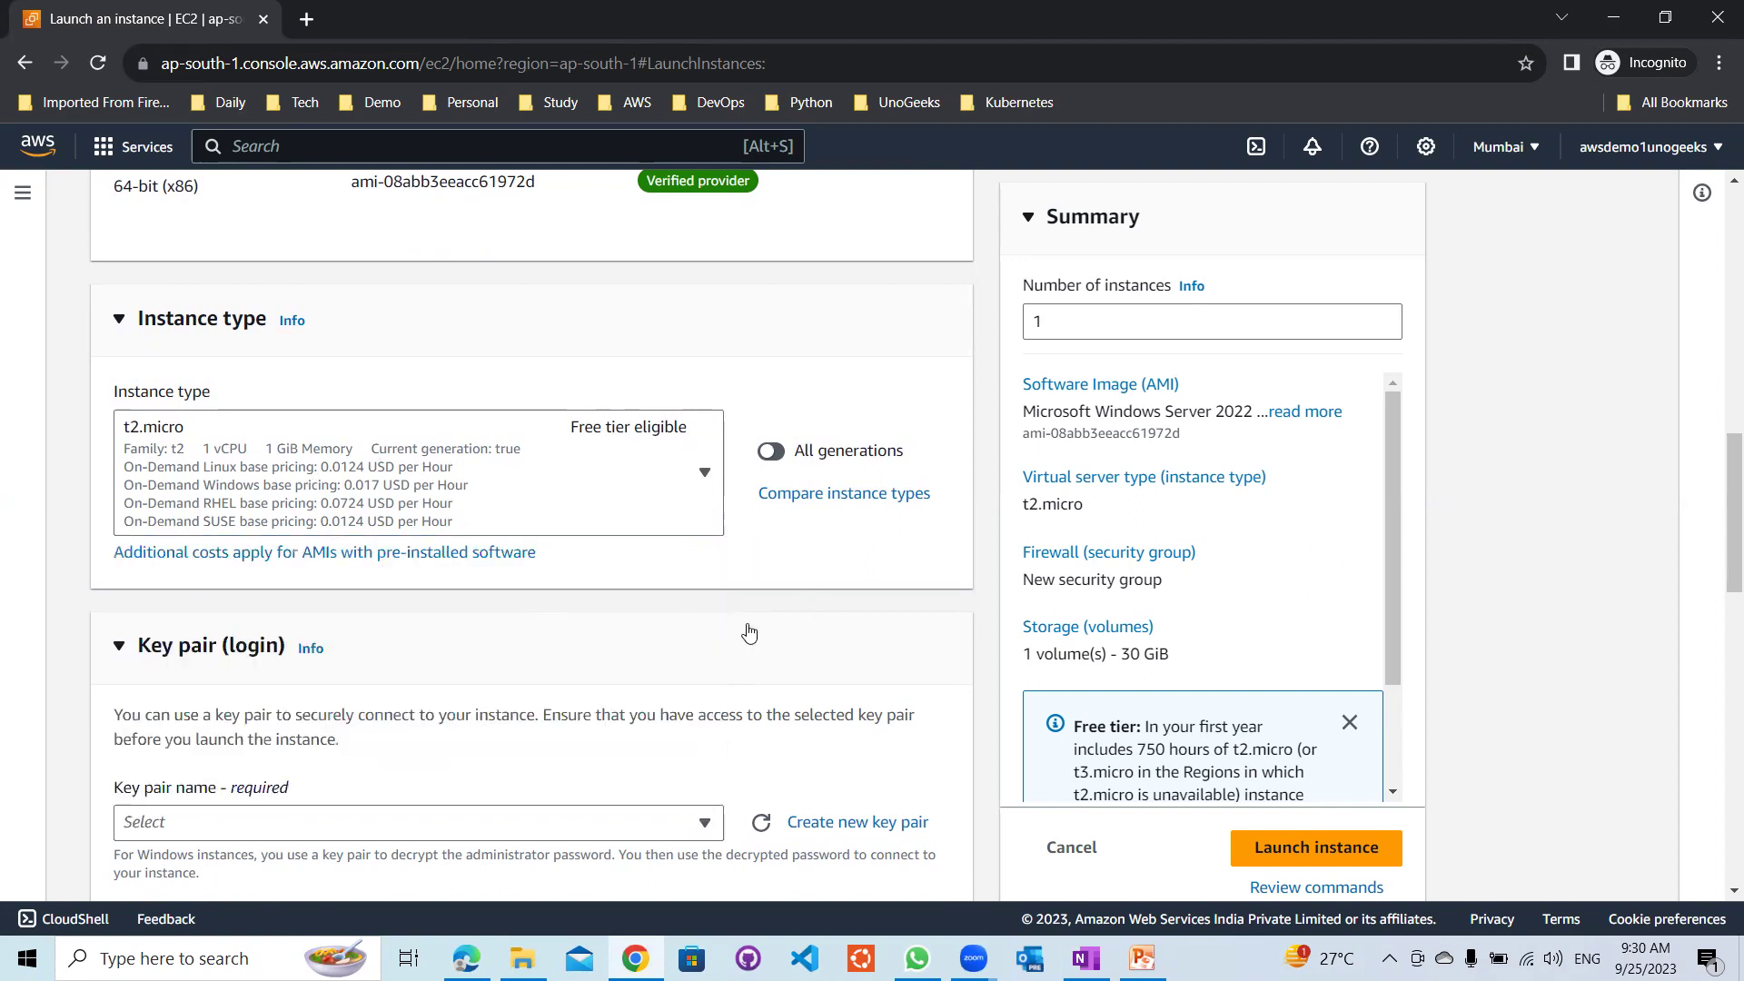
Create an RSA key pair named Demo-Unogeeks-Windows in .pem format, save it to Downloads and check the recent downloads
drag(1721, 459, 1720, 531)
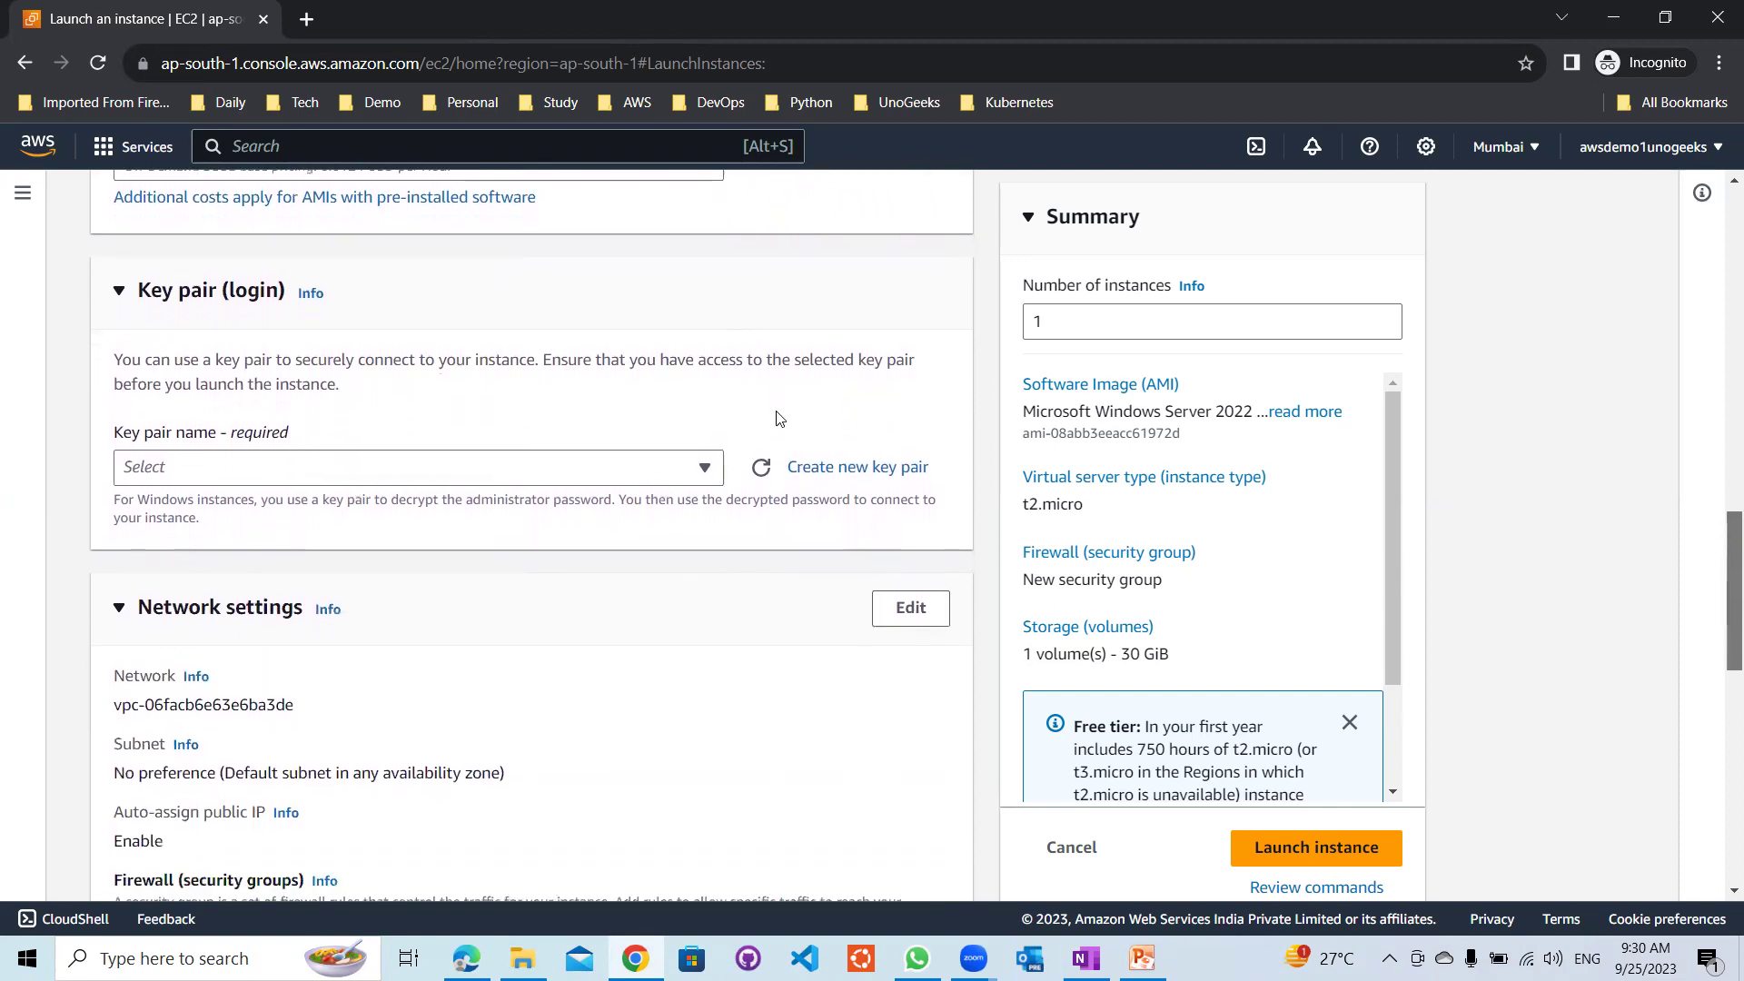
click(290, 475)
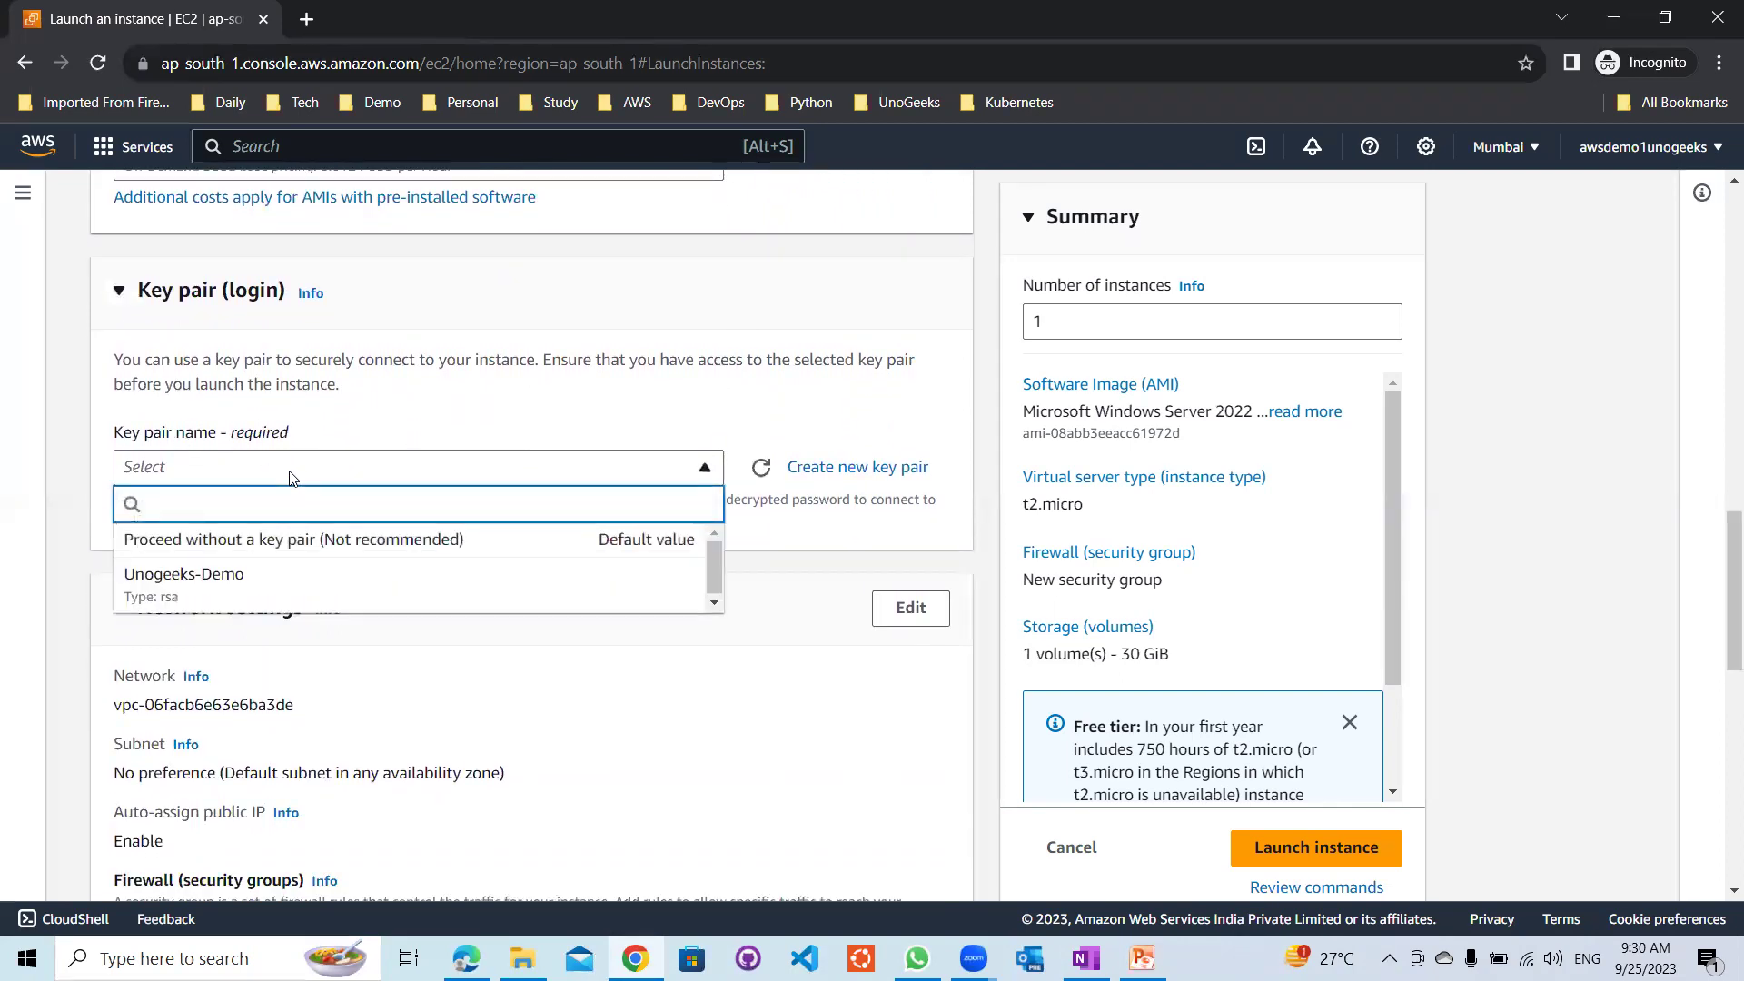
click(336, 488)
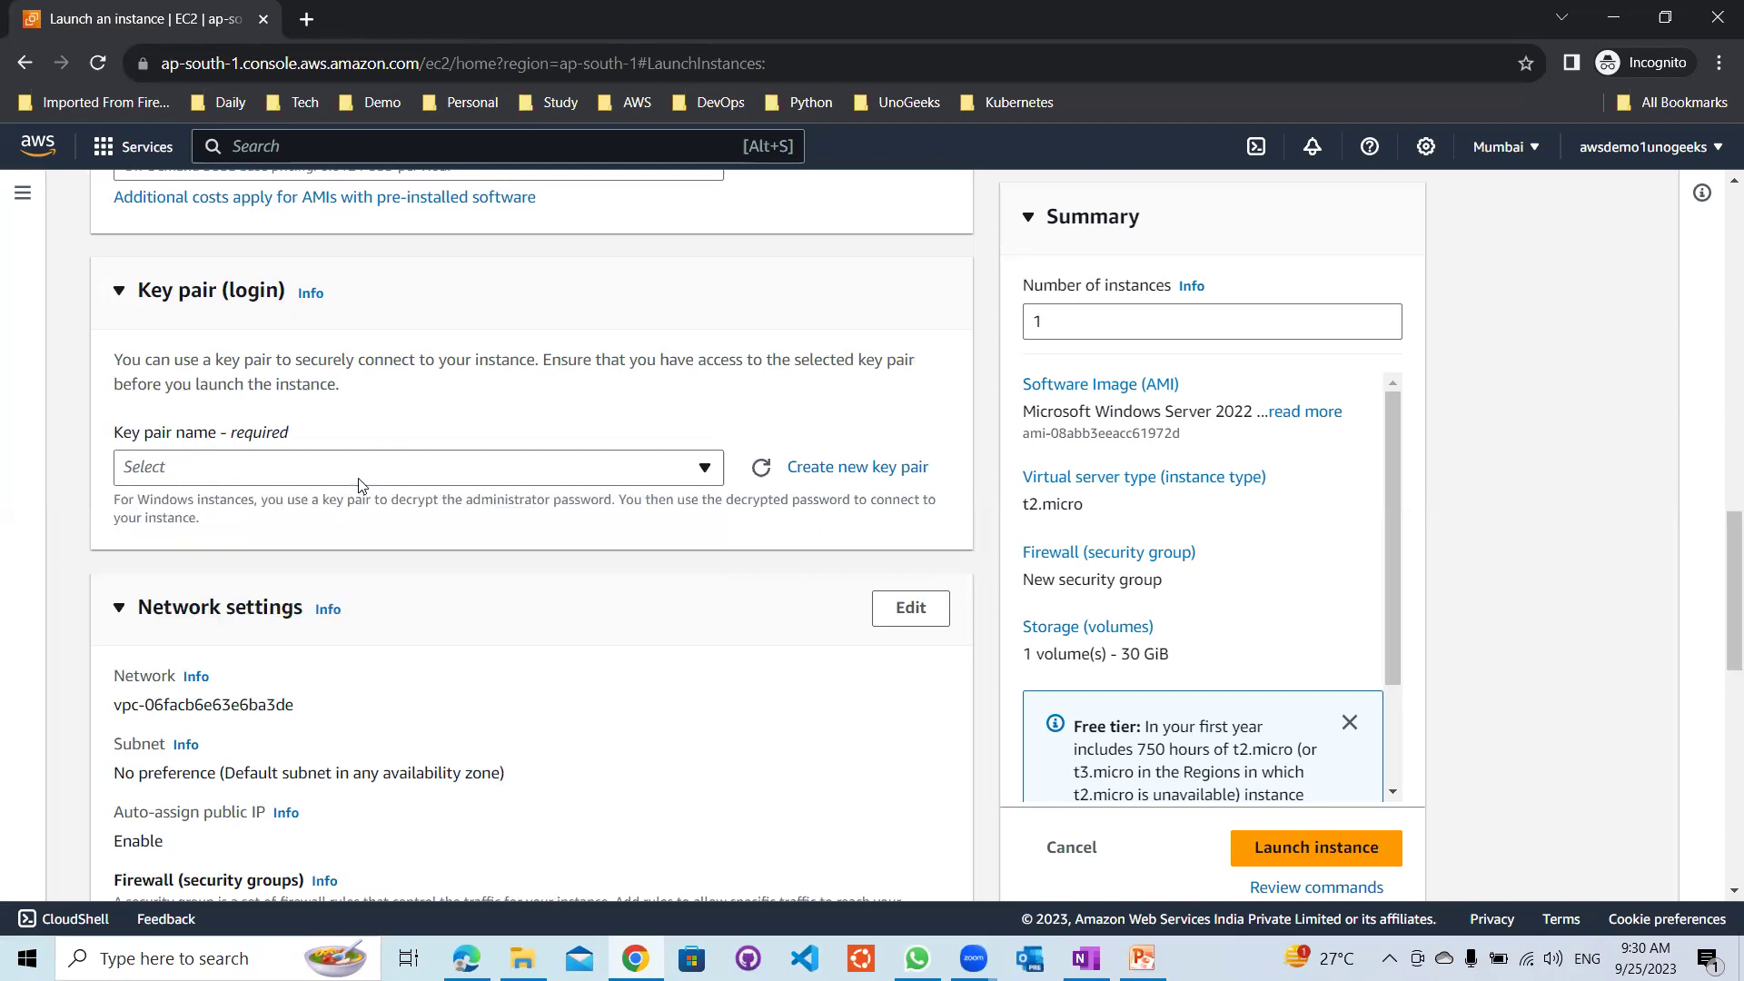
click(860, 469)
click(600, 341)
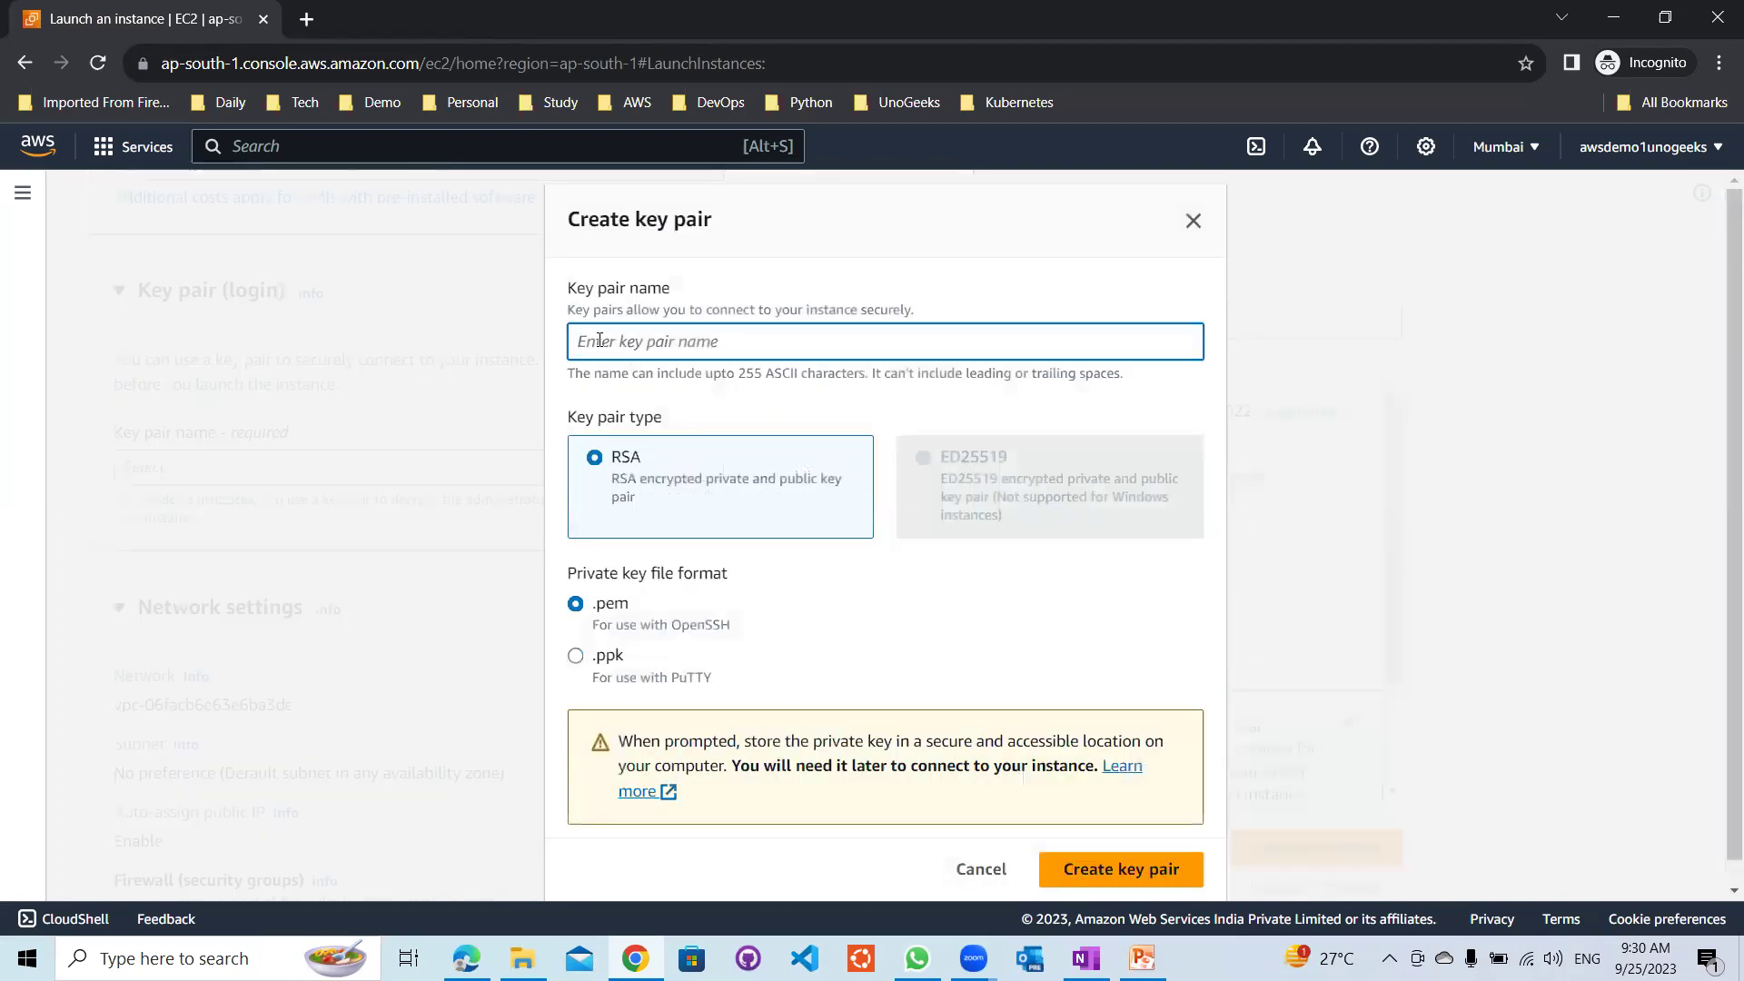
text(De)
text(mo-Unogeeks-Windows)
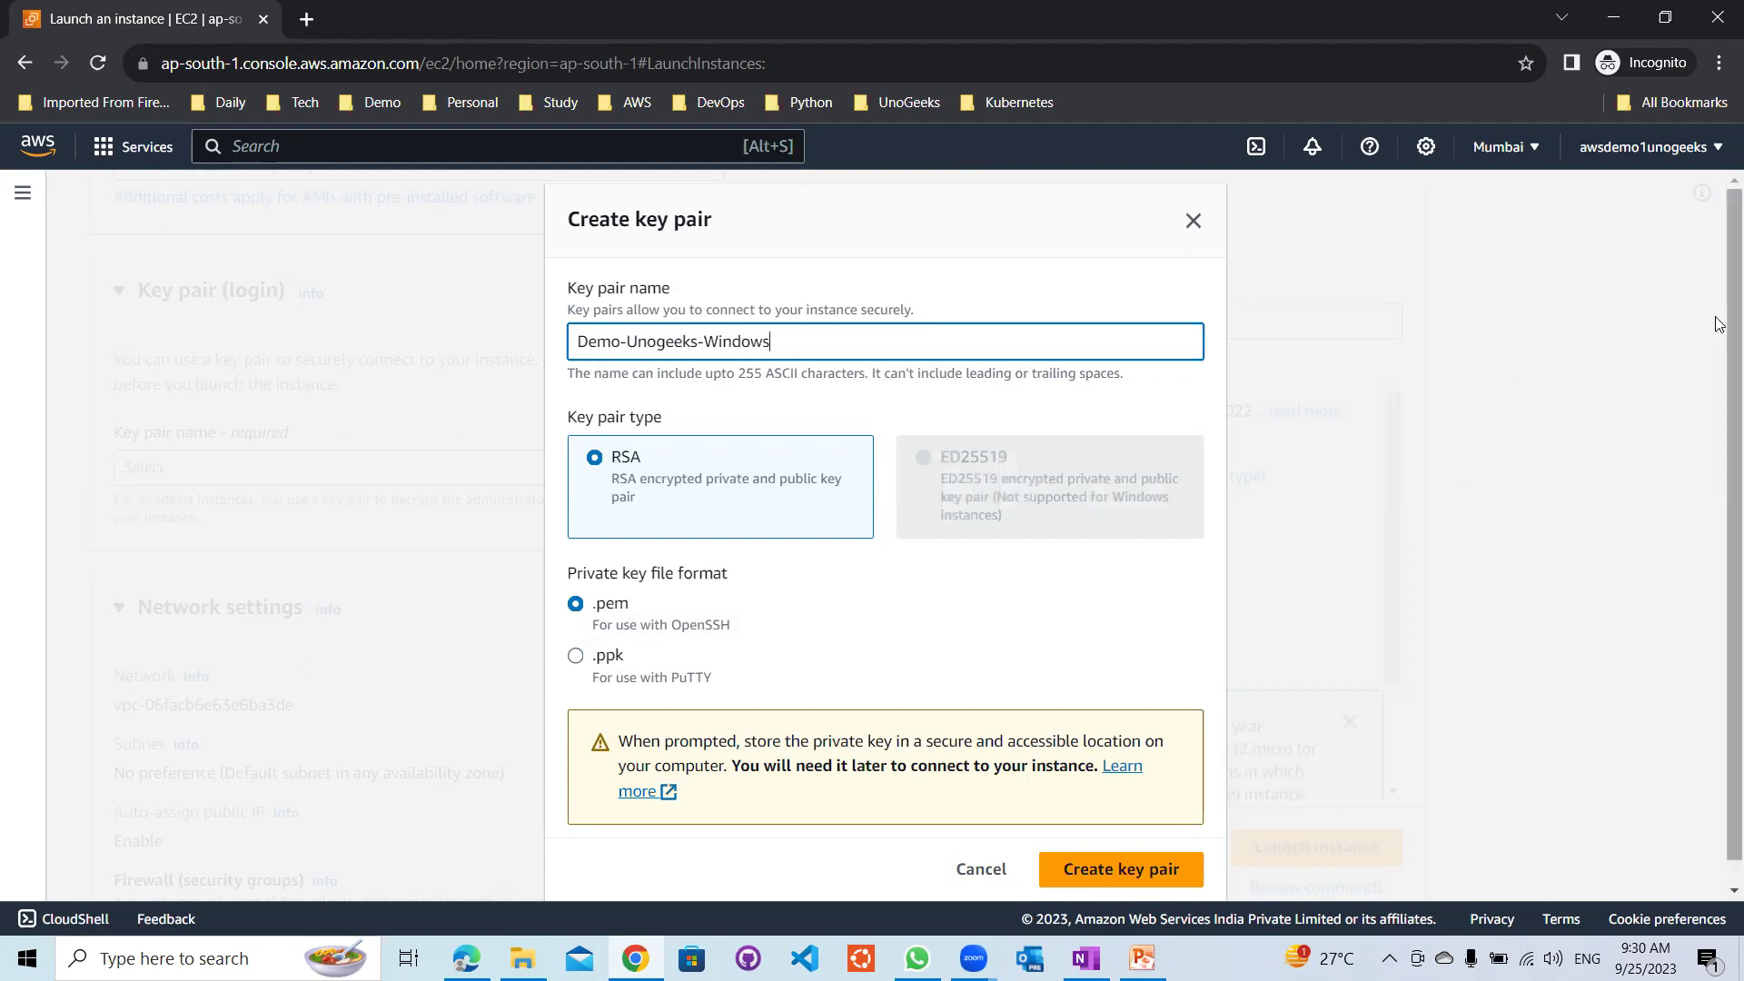
scroll(820, 410, down, 1)
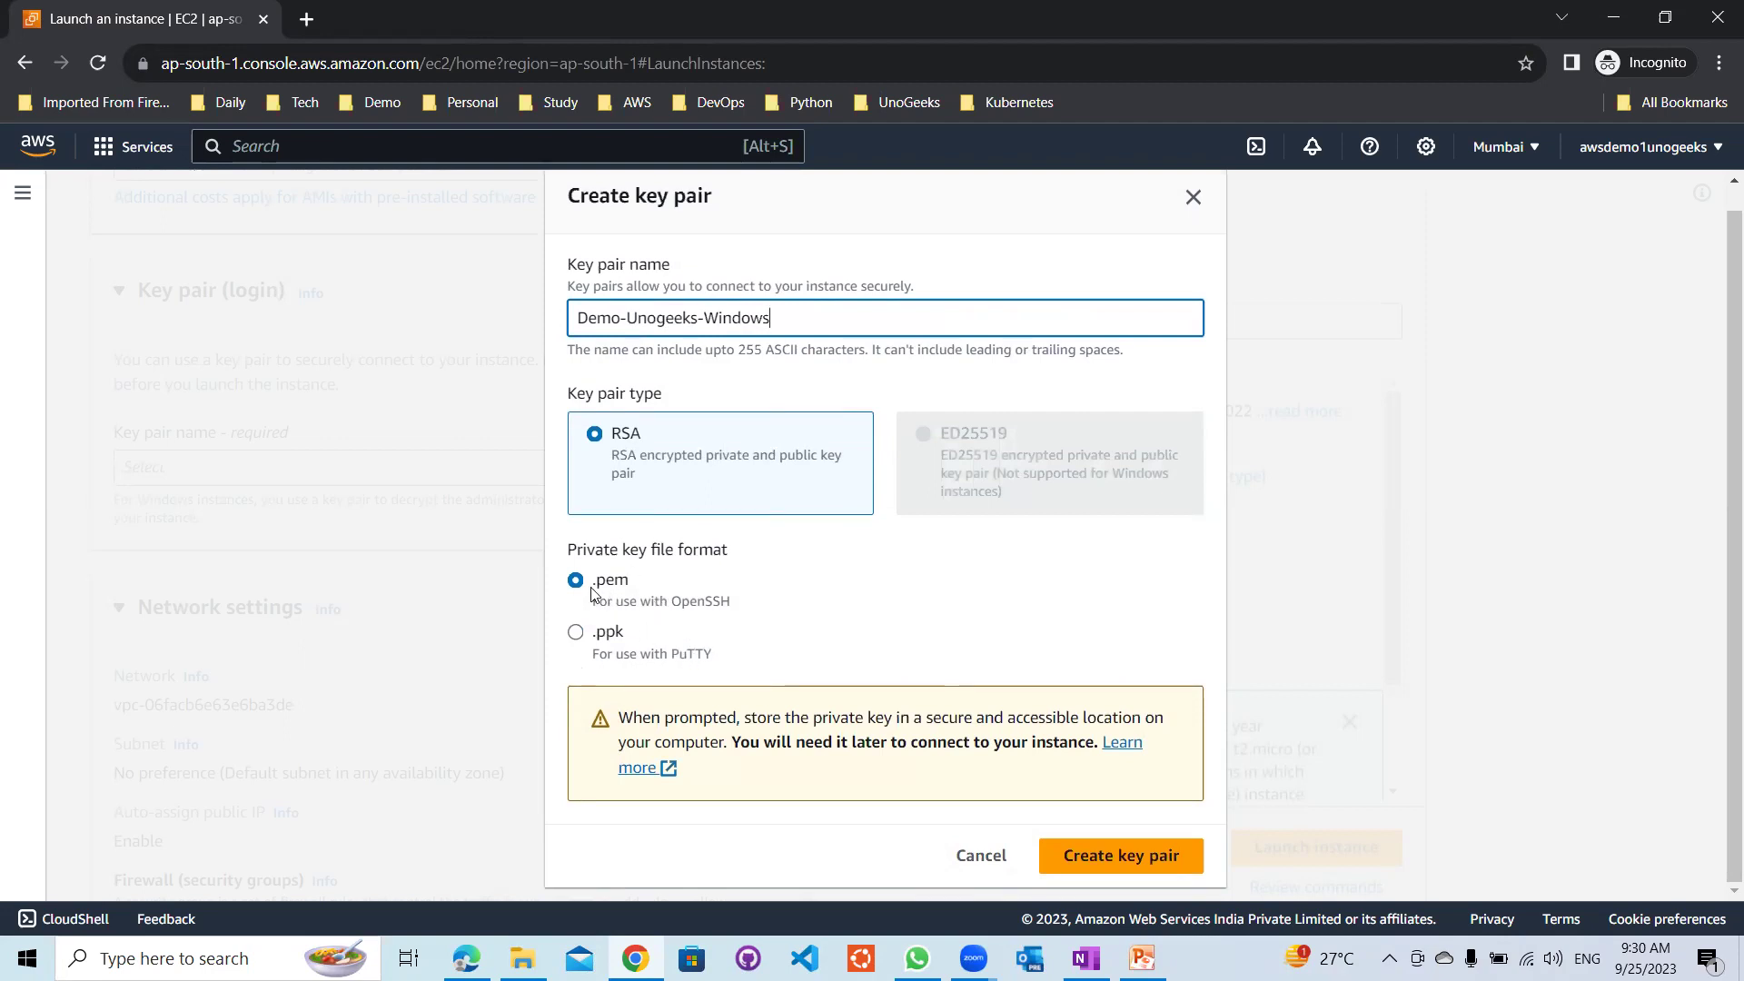
click(1122, 867)
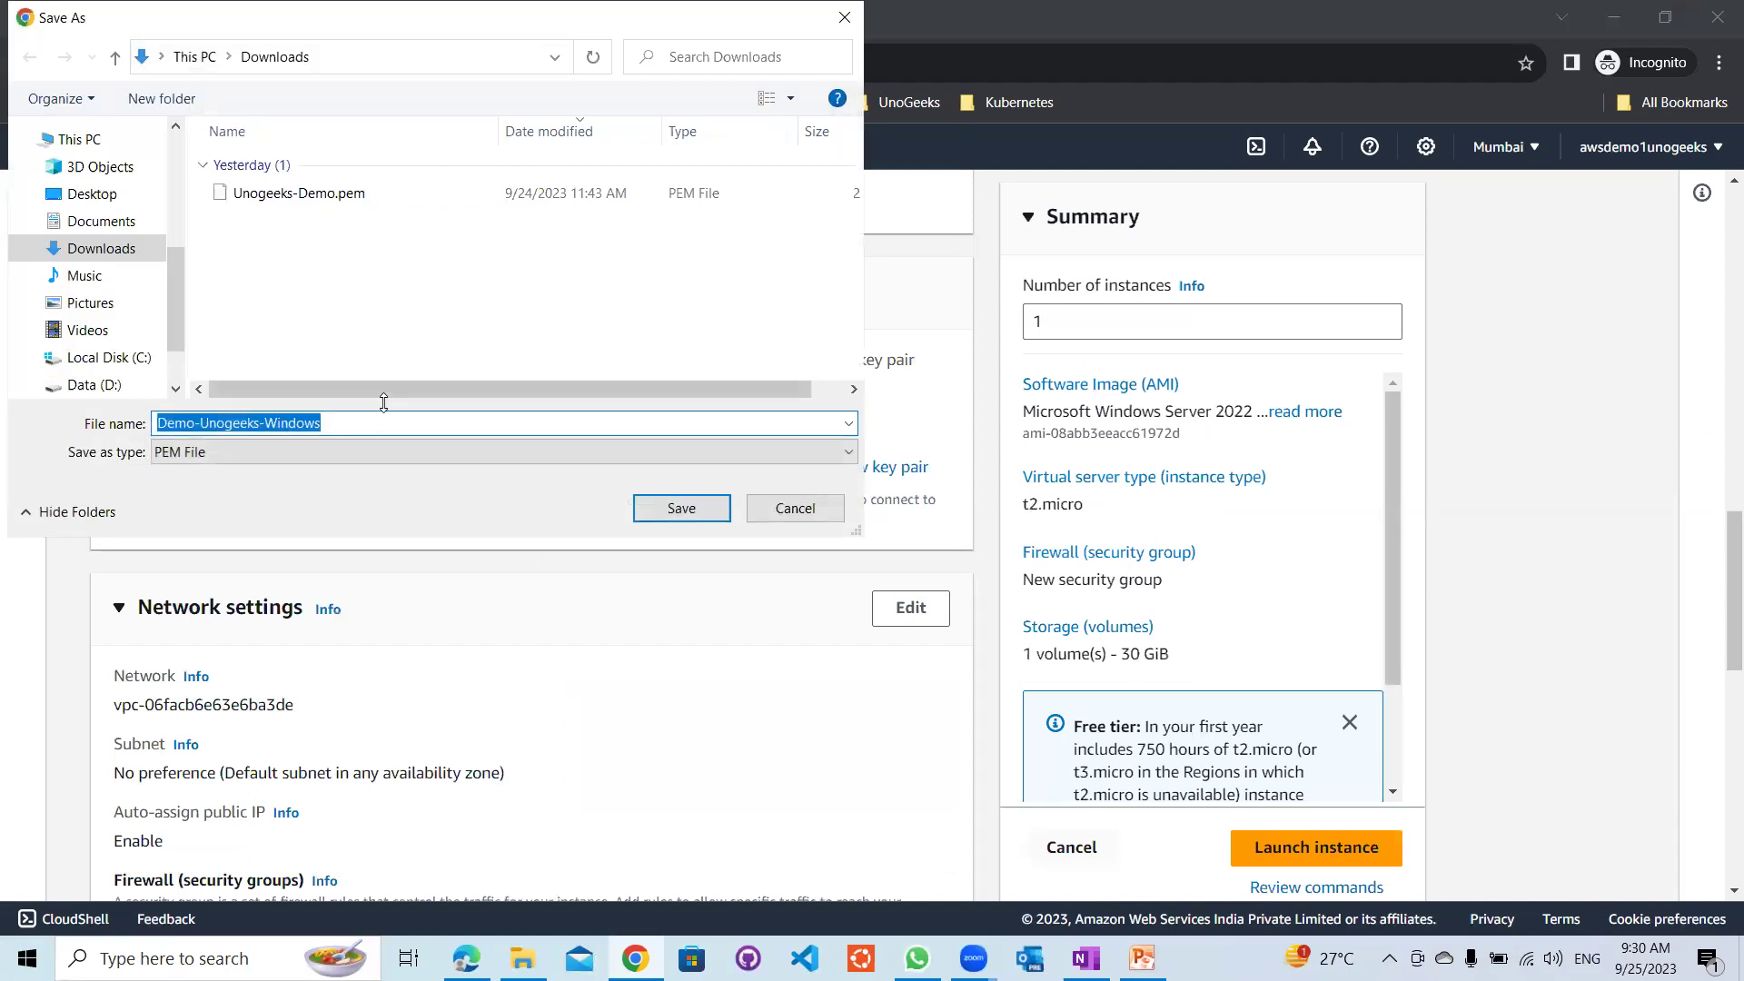
click(681, 508)
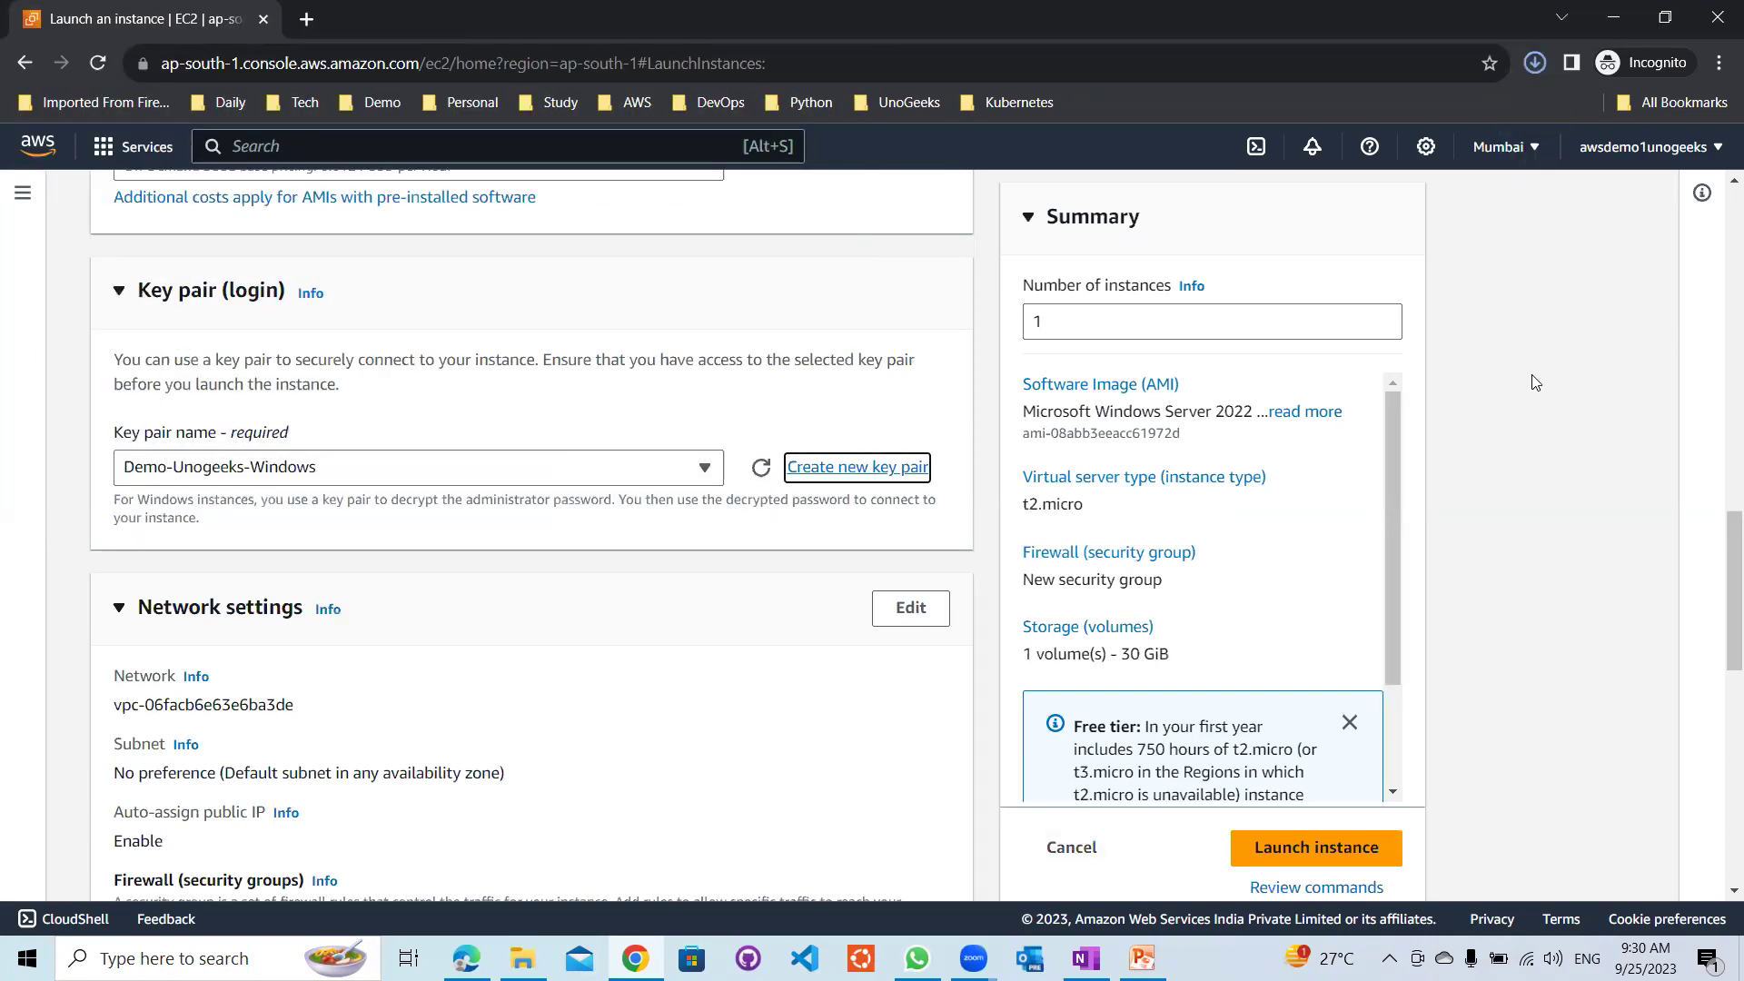
click(1536, 63)
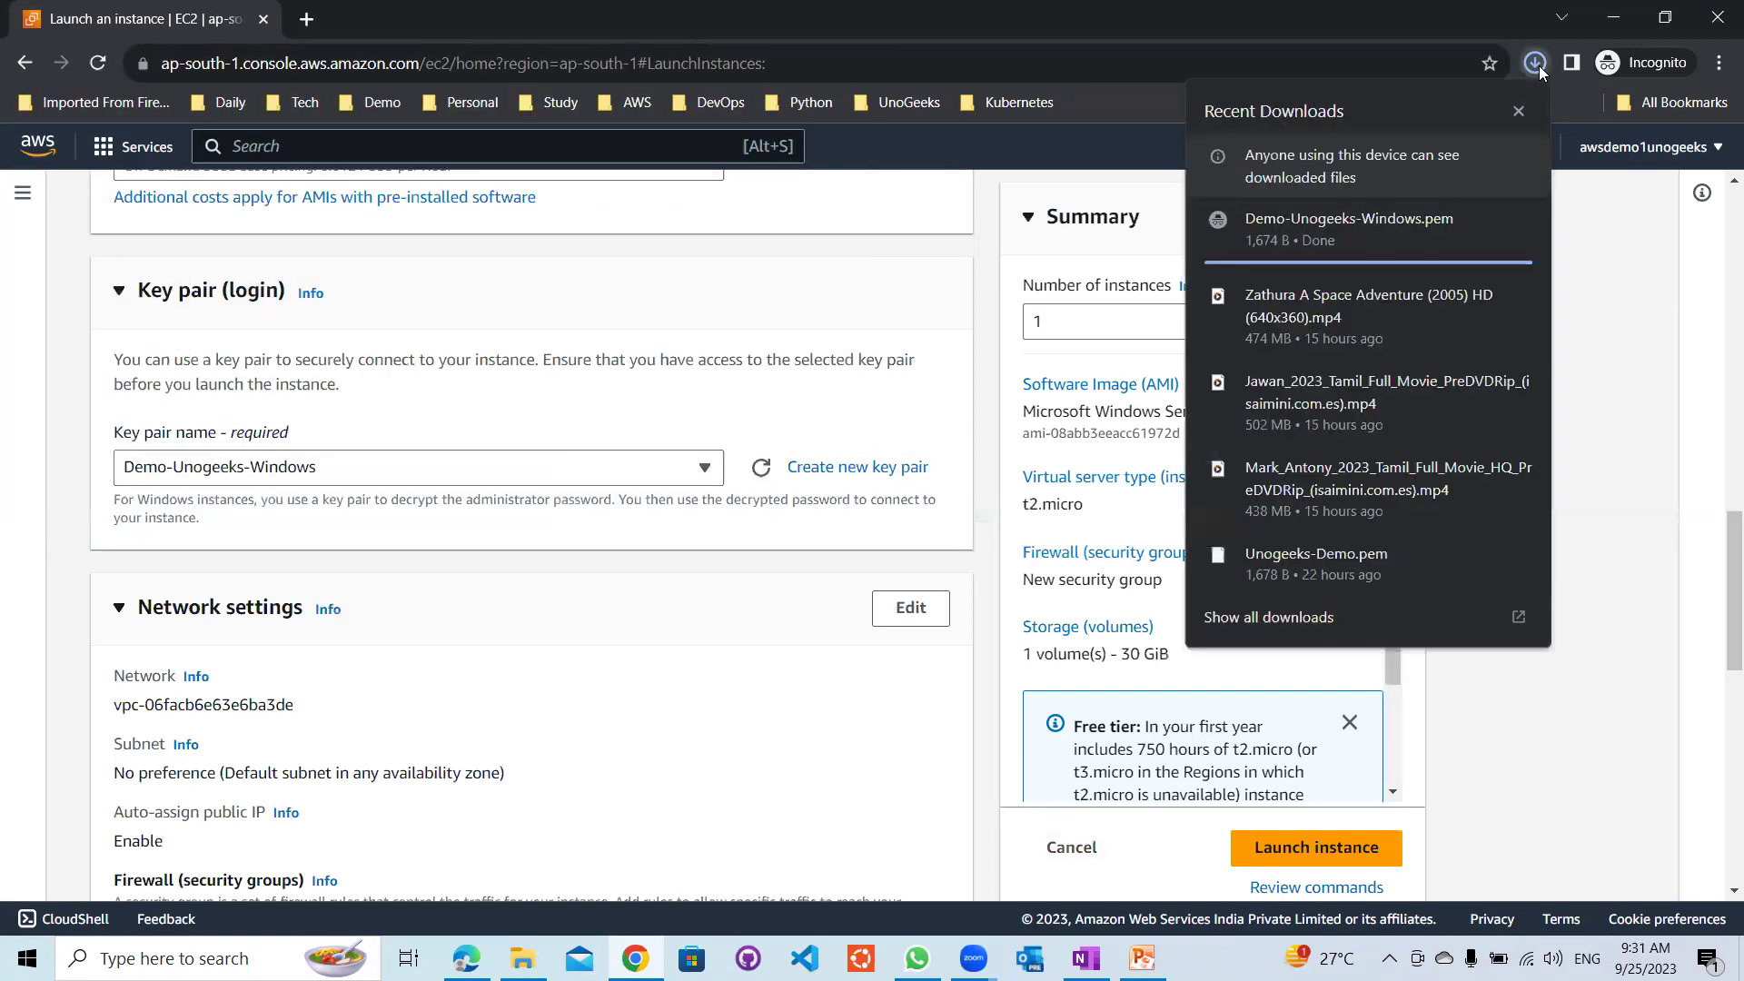
Edit the network settings to use the default VPC and the subnet subnet-0a59c6650c2e14626 in ap-south-1a
mouse_move(1719, 551)
mouse_down()
mouse_move(1719, 621)
mouse_move(1720, 566)
mouse_up()
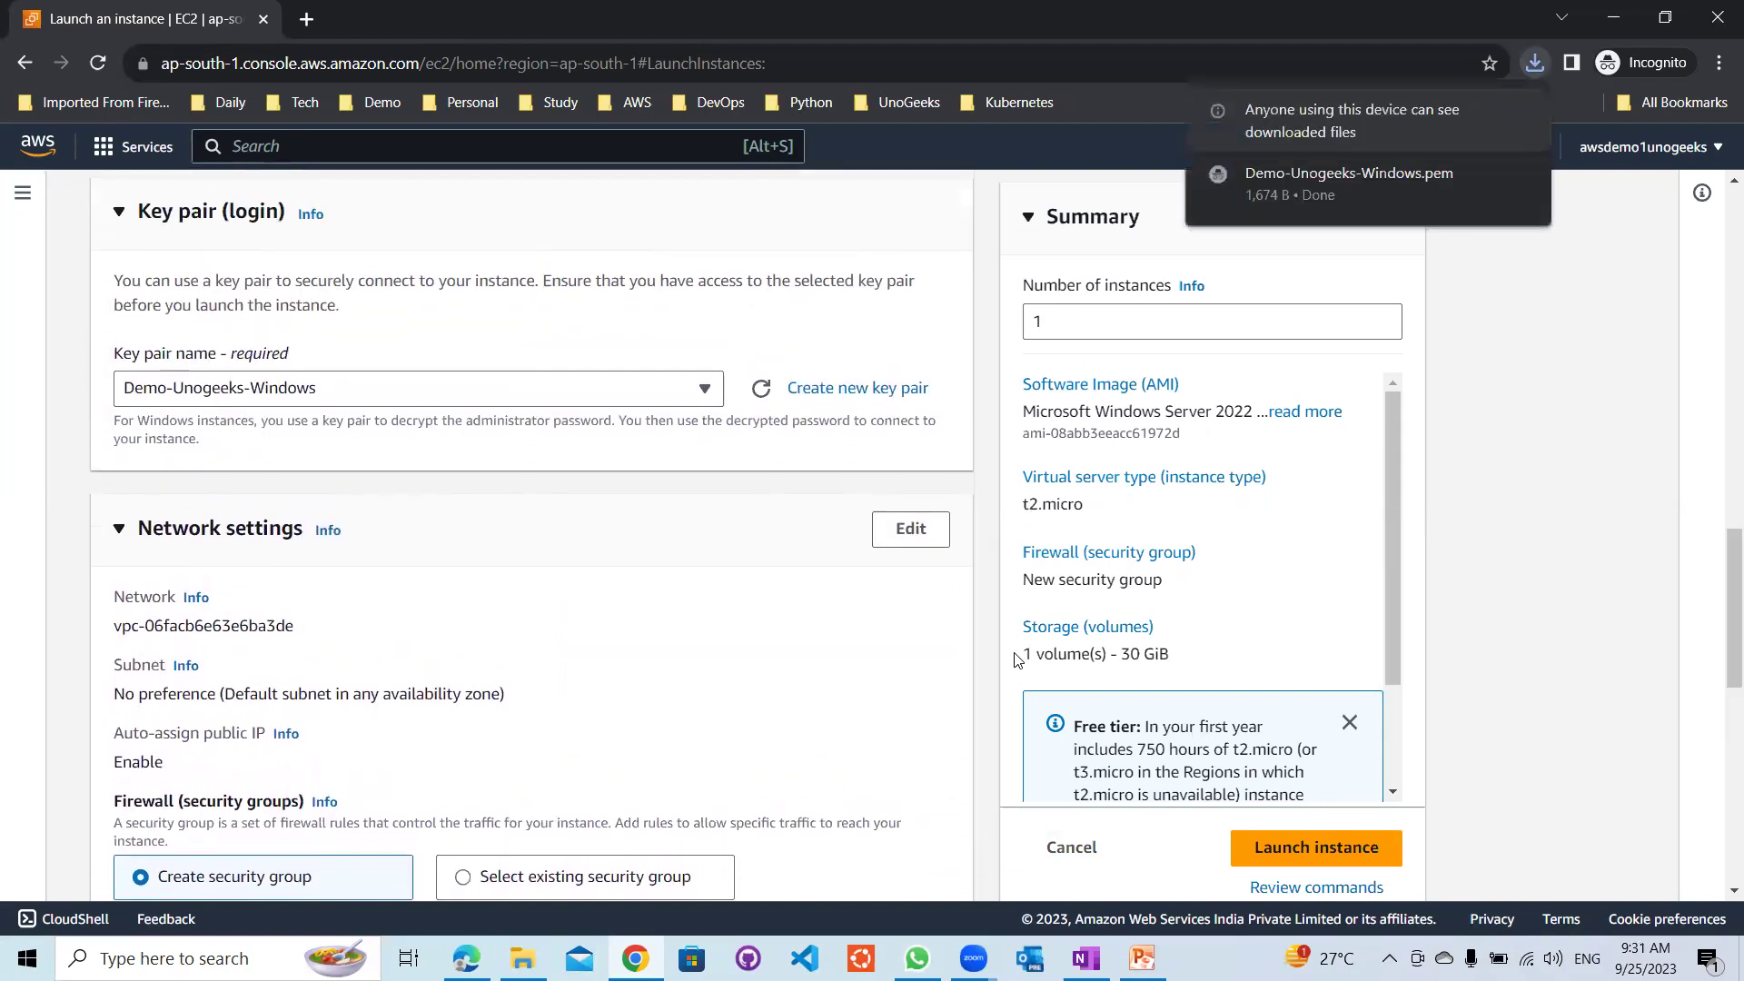
click(922, 531)
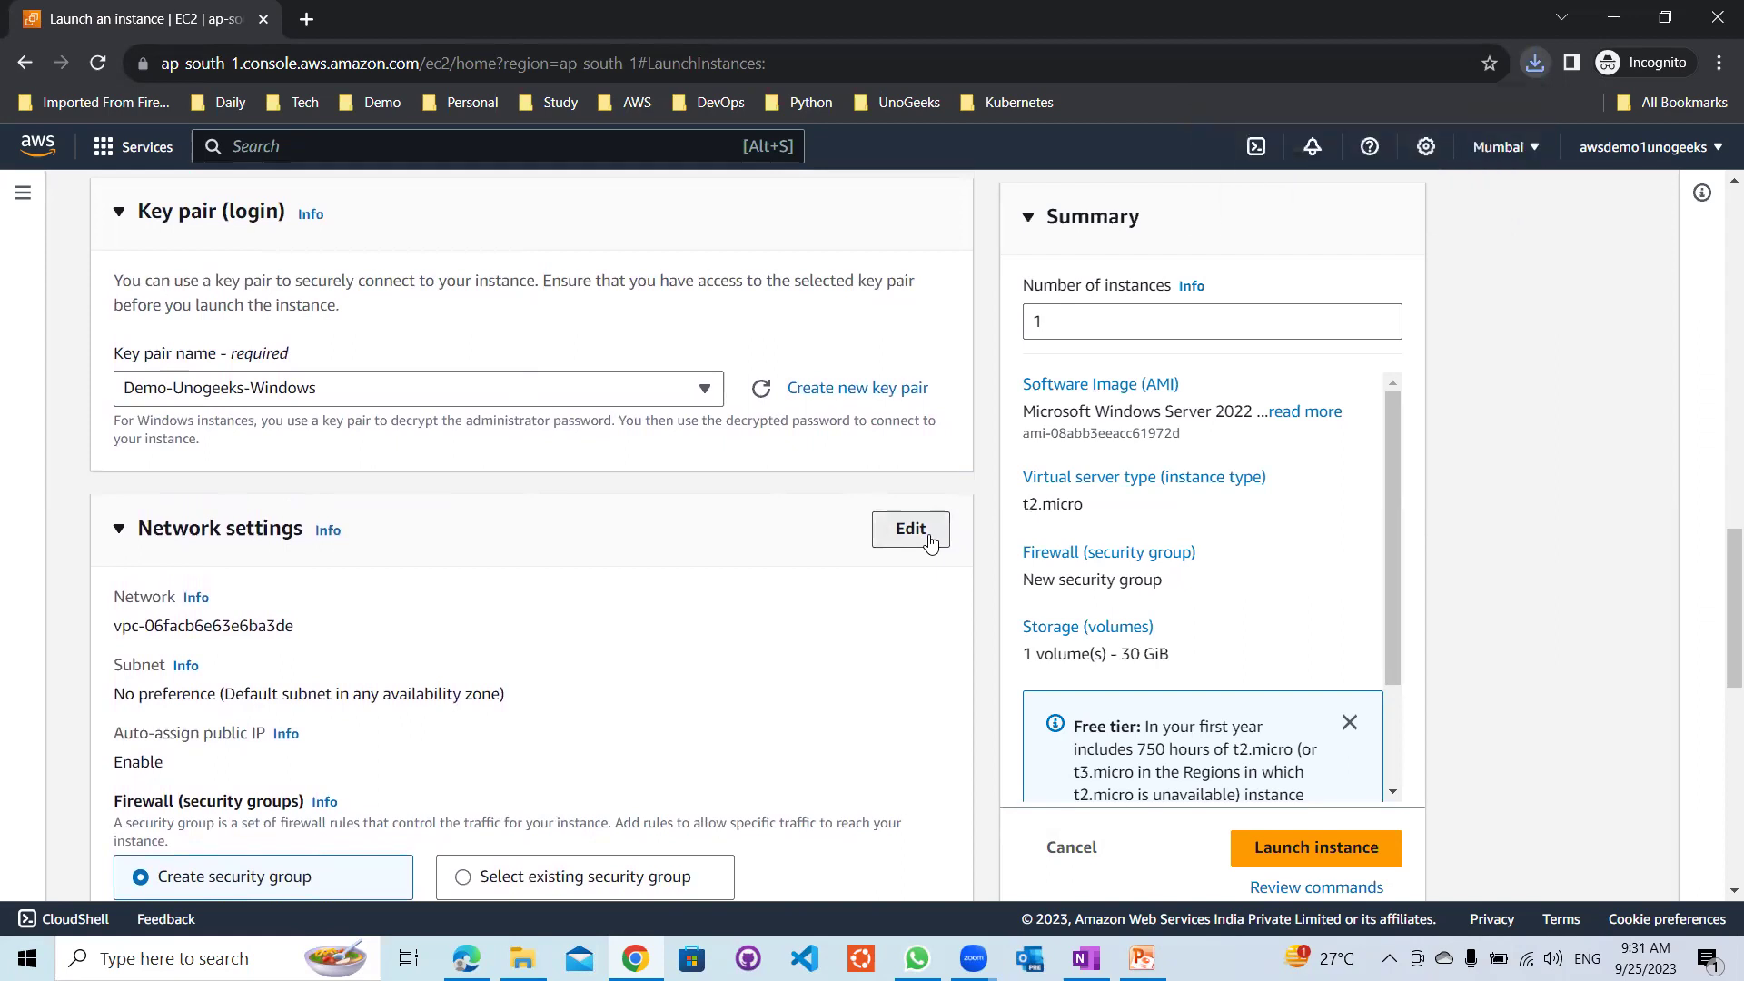
drag(1719, 543, 1719, 599)
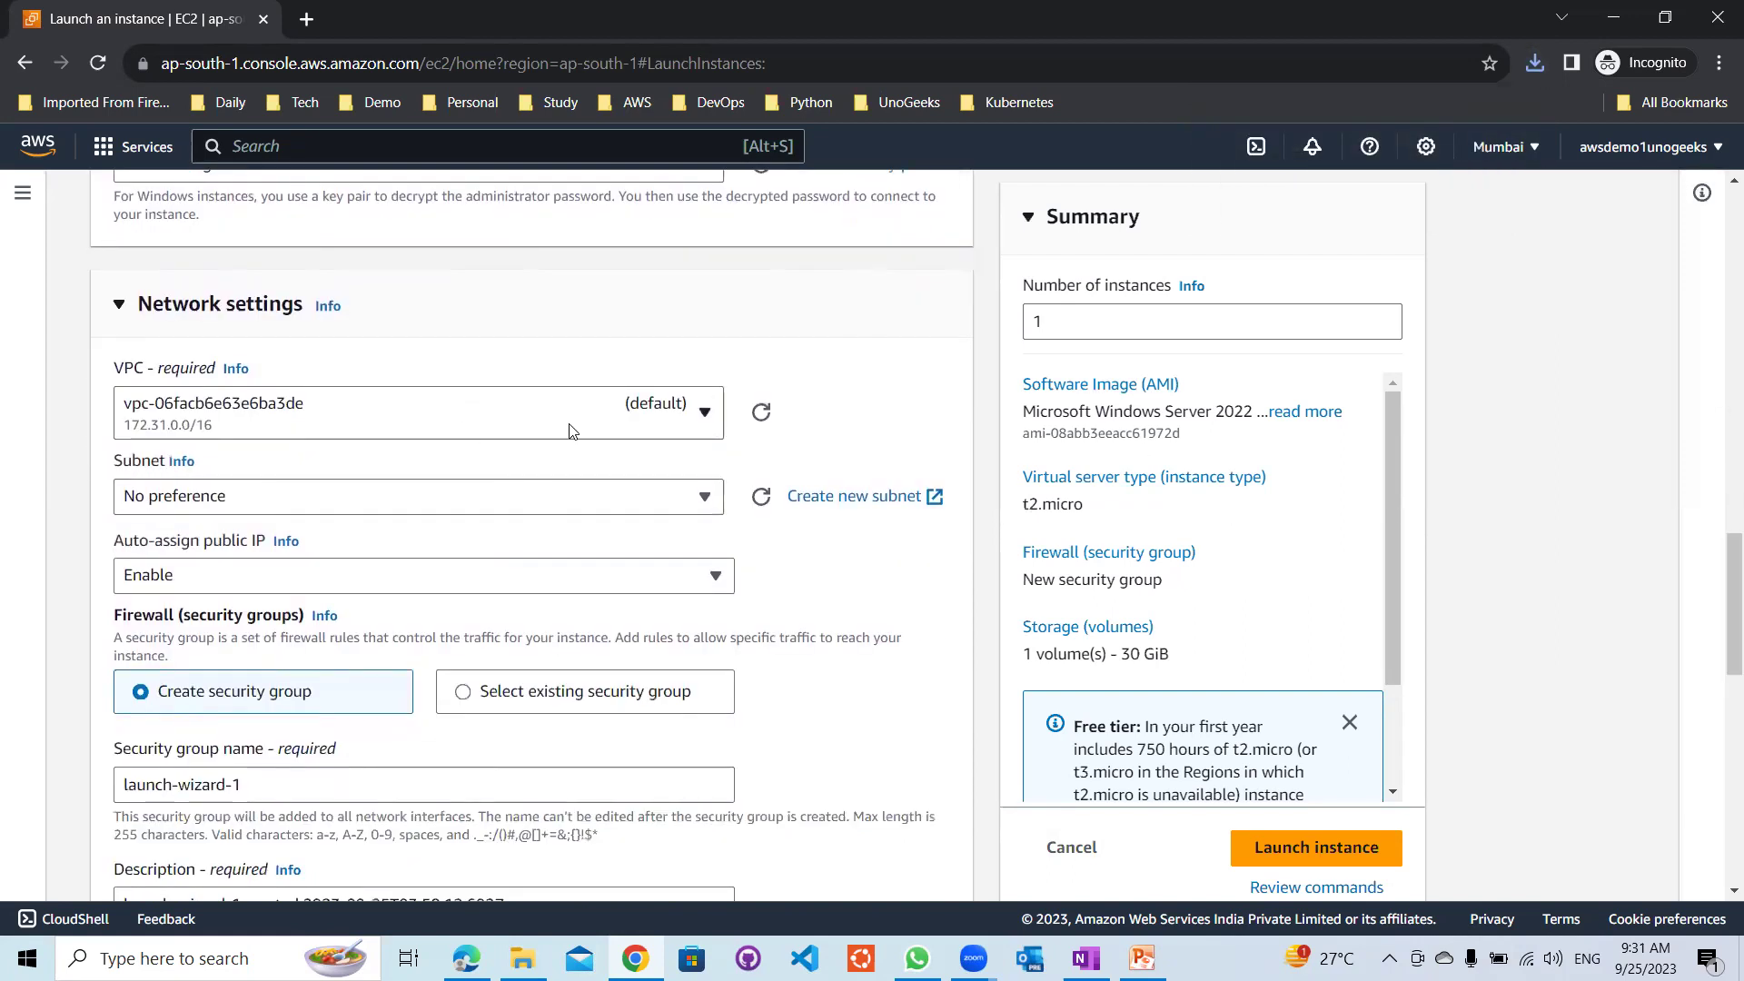
click(699, 425)
click(699, 425)
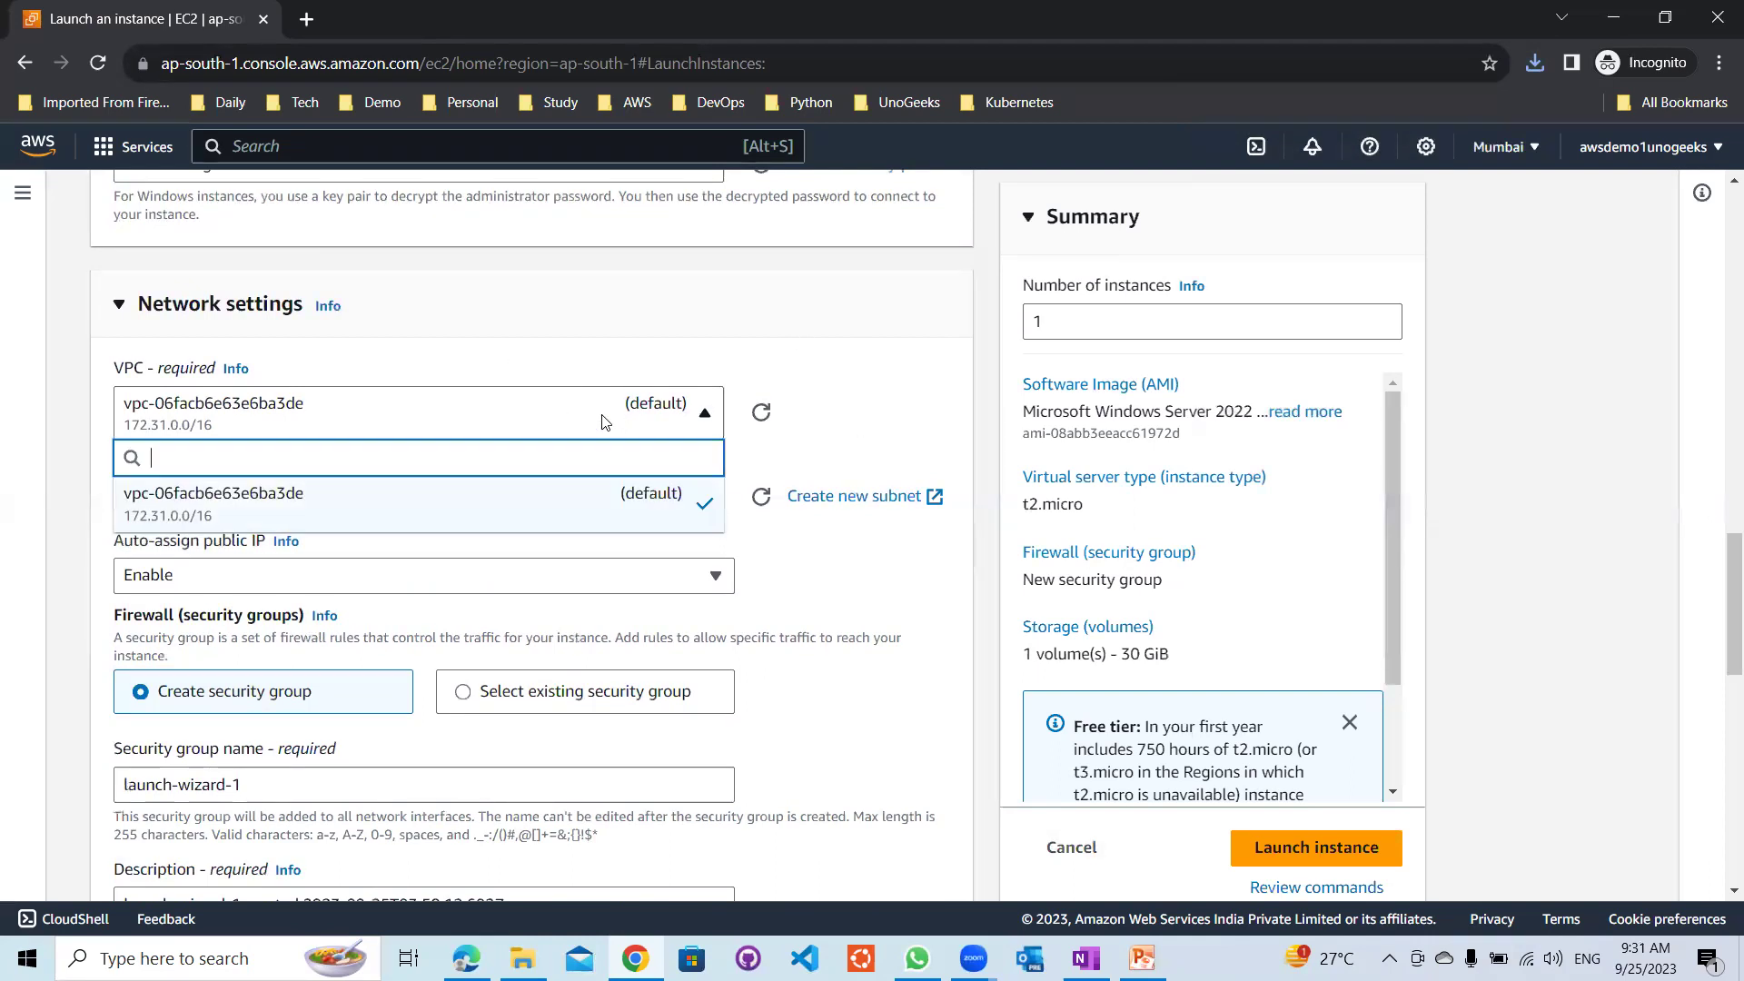
click(227, 496)
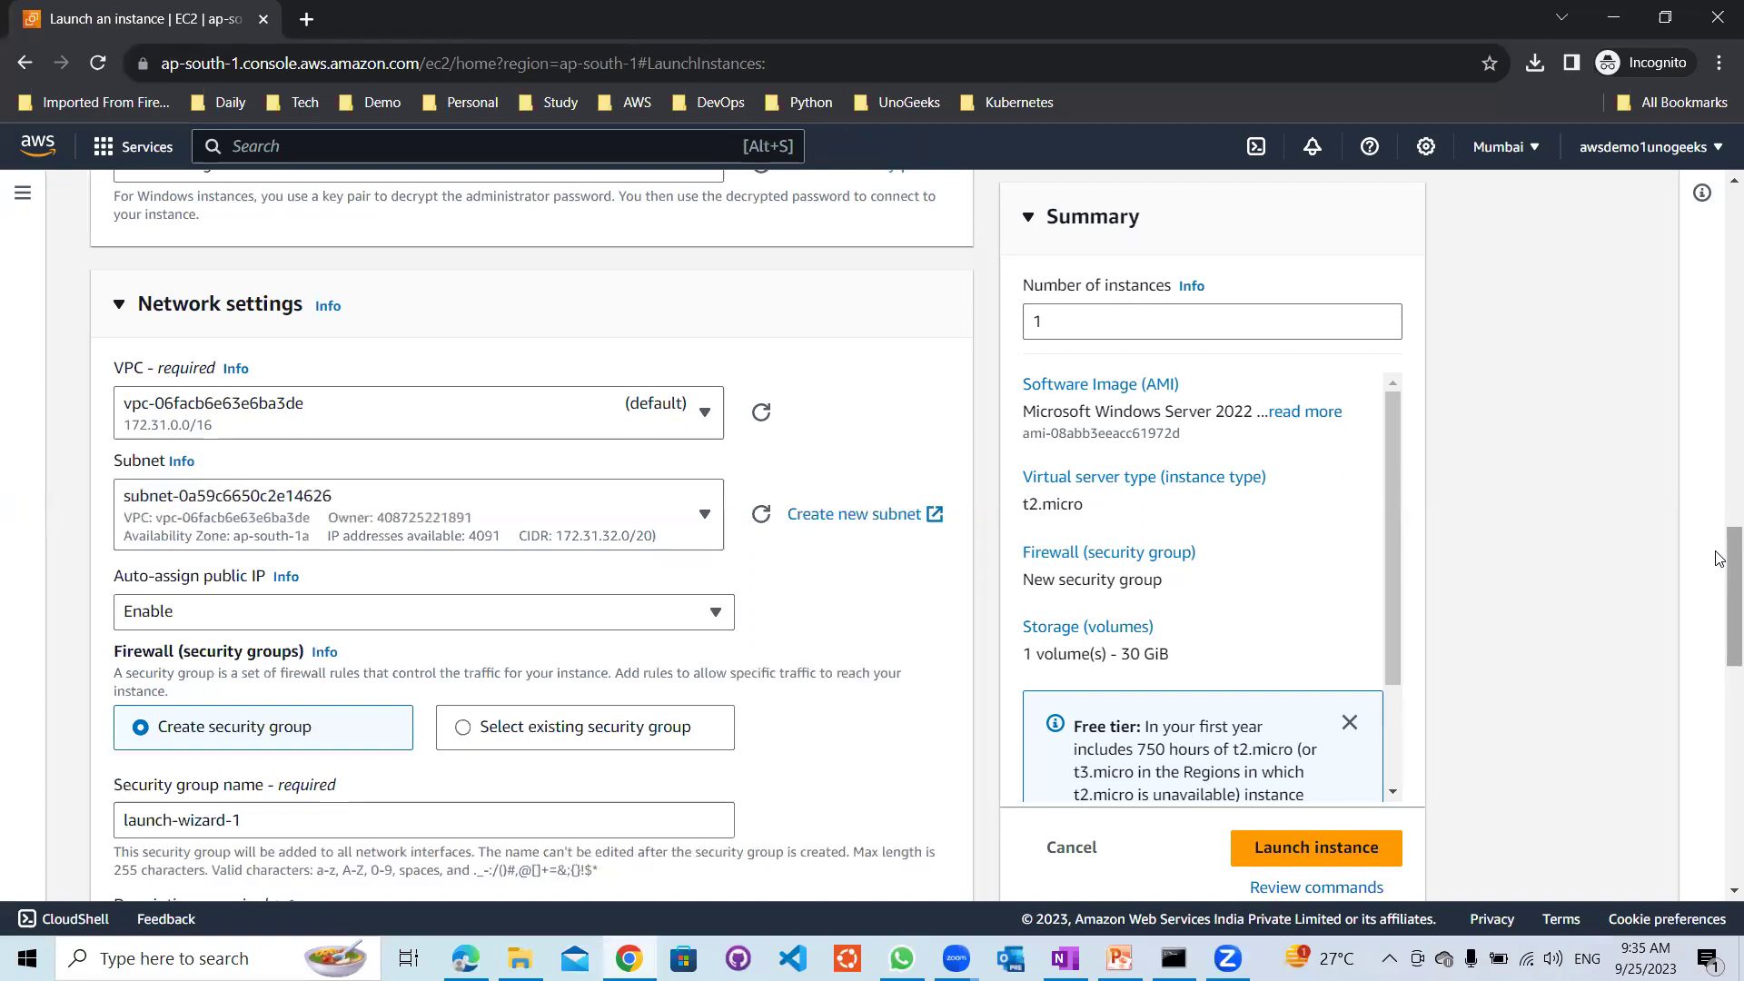
Copy the instance name Demo-unogeeks-Windows into the security group name, replacing the default one
mouse_move(1719, 558)
mouse_down()
mouse_move(1719, 635)
mouse_move(1720, 588)
mouse_up()
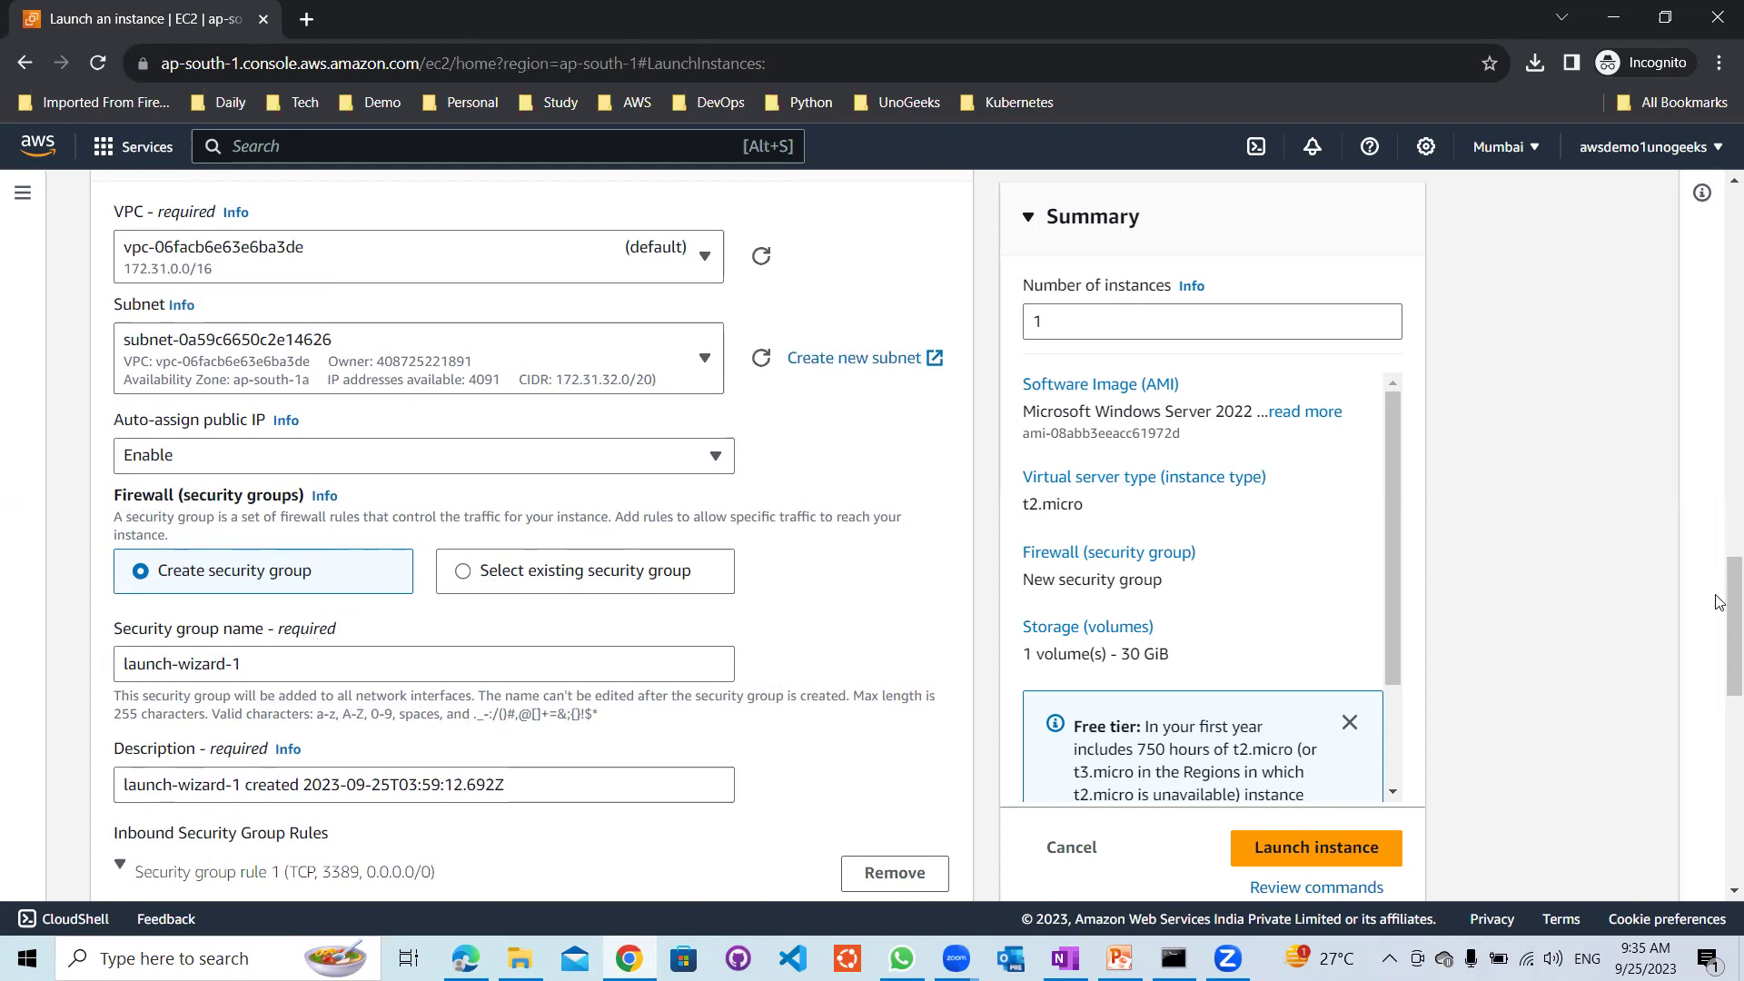
drag(1721, 607, 1714, 191)
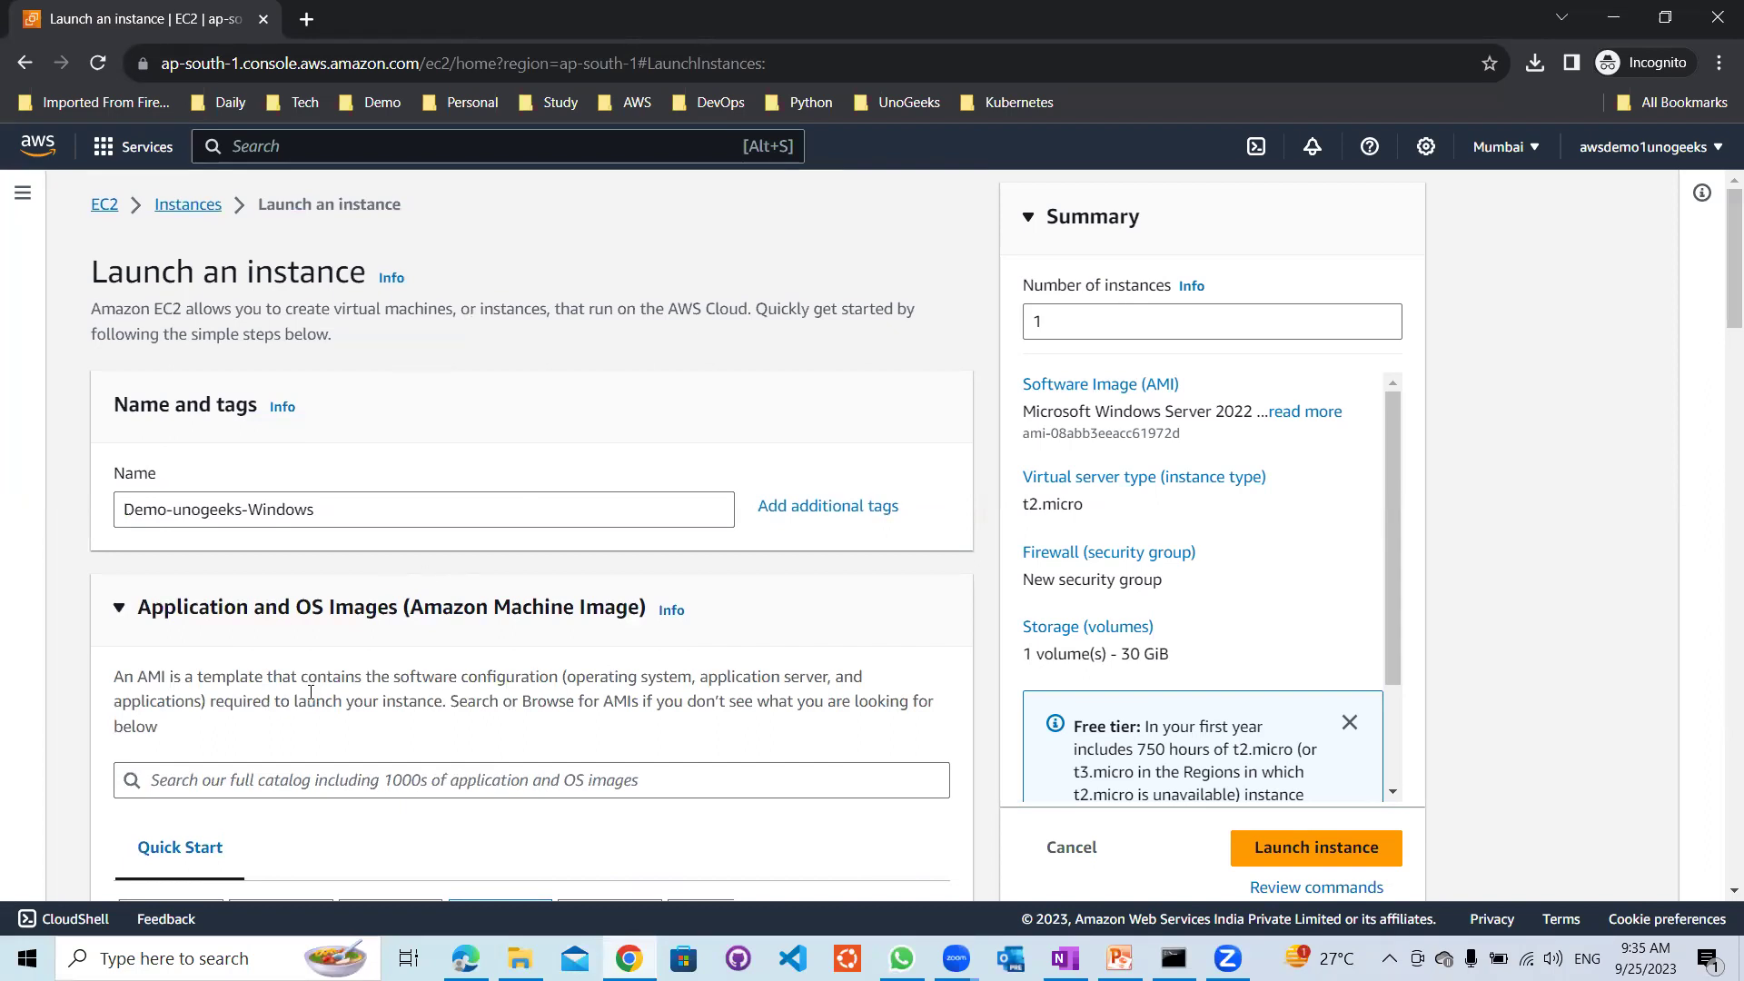
click(335, 507)
key(ctrl+a)
key(ctrl+c)
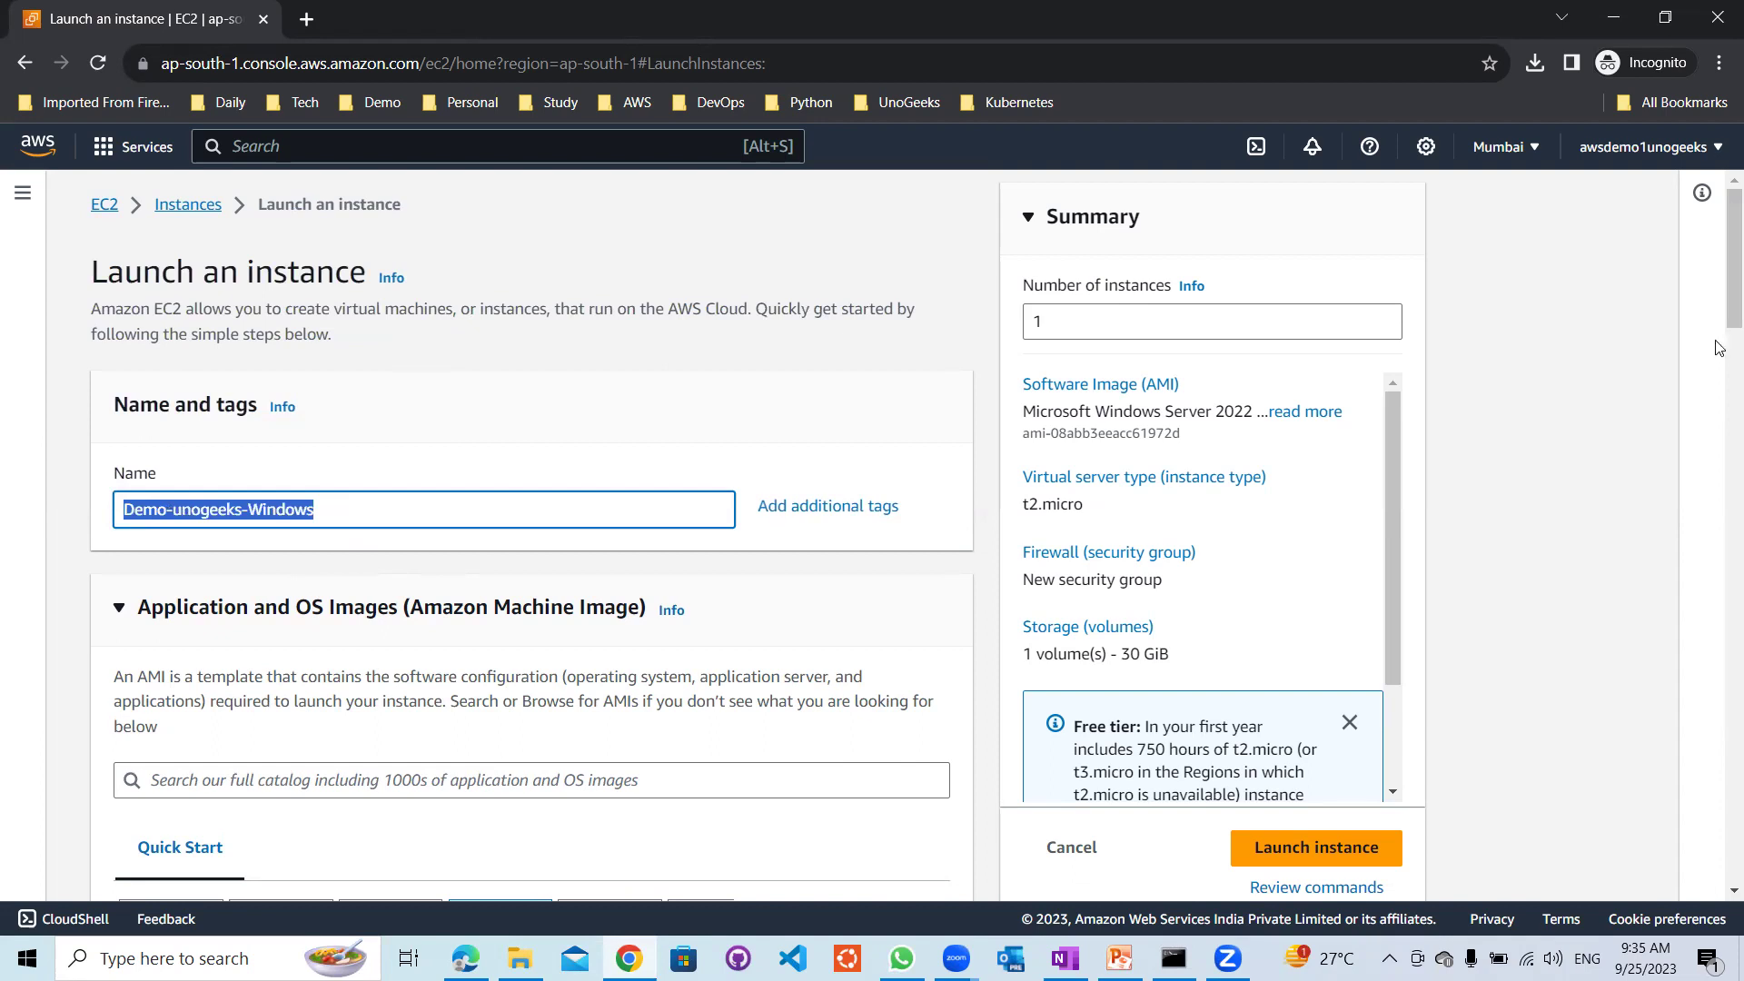
drag(1719, 309, 1719, 707)
drag(274, 514, 82, 545)
key(ctrl+v)
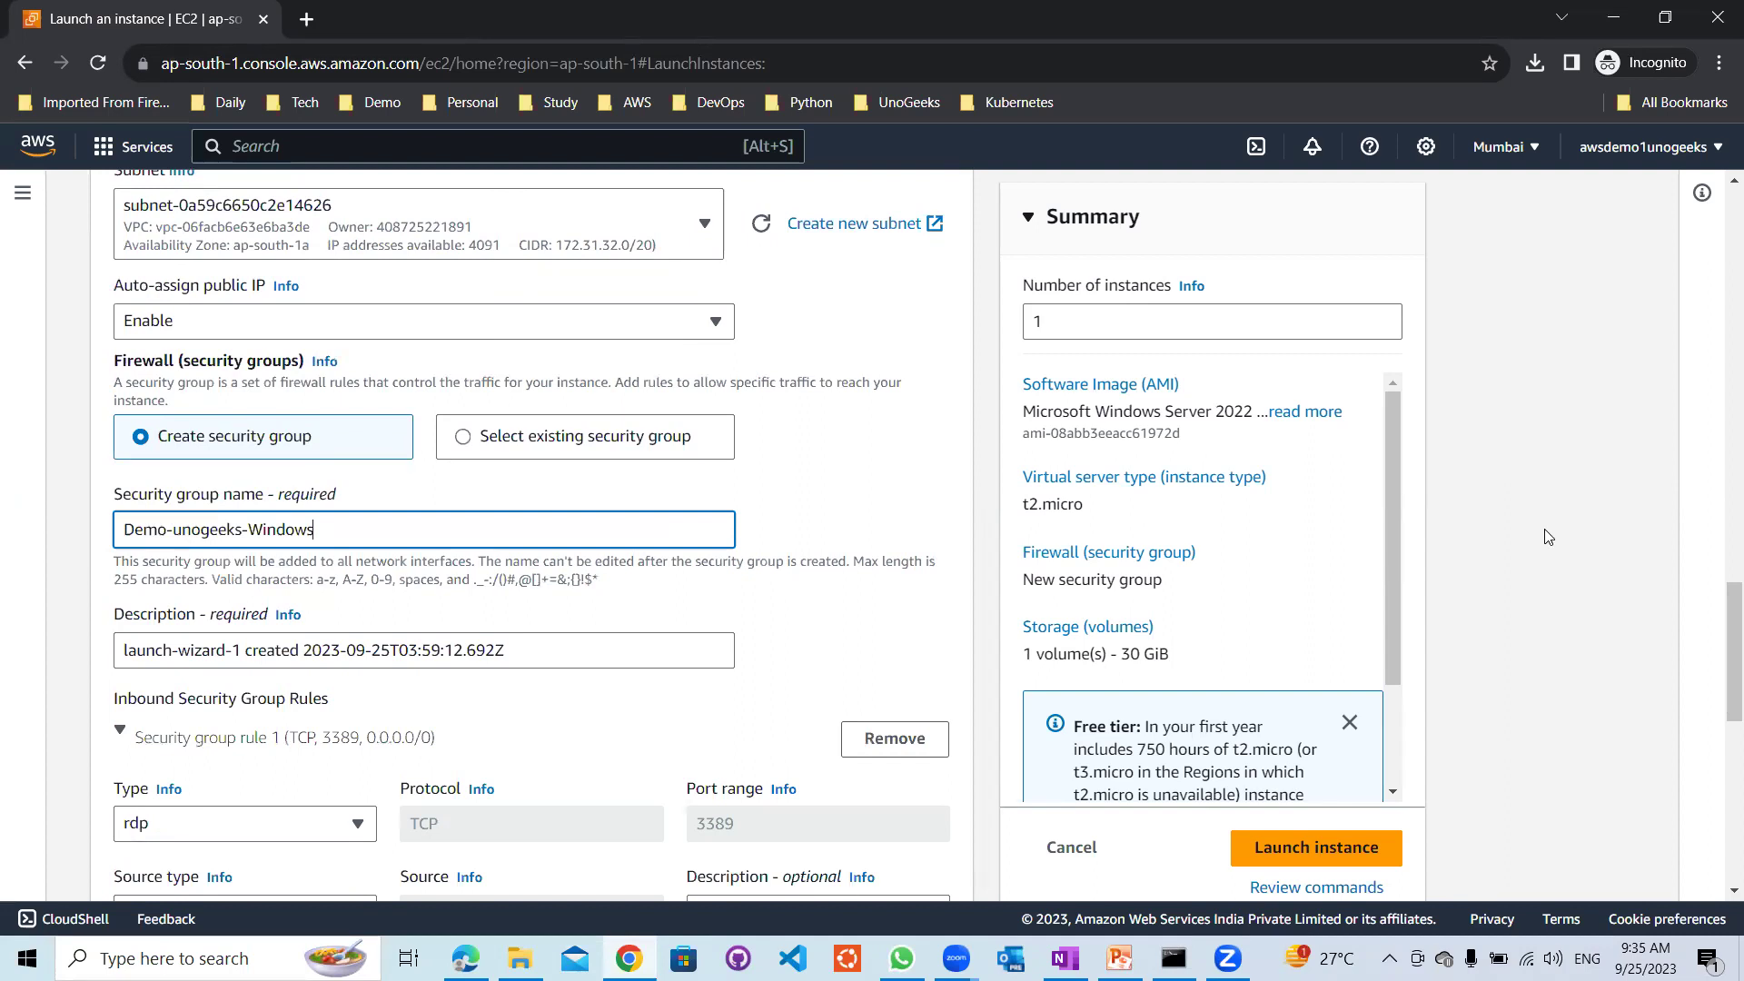
Review the inbound security group rule, including its type options, and the storage configuration
drag(1723, 609, 1718, 663)
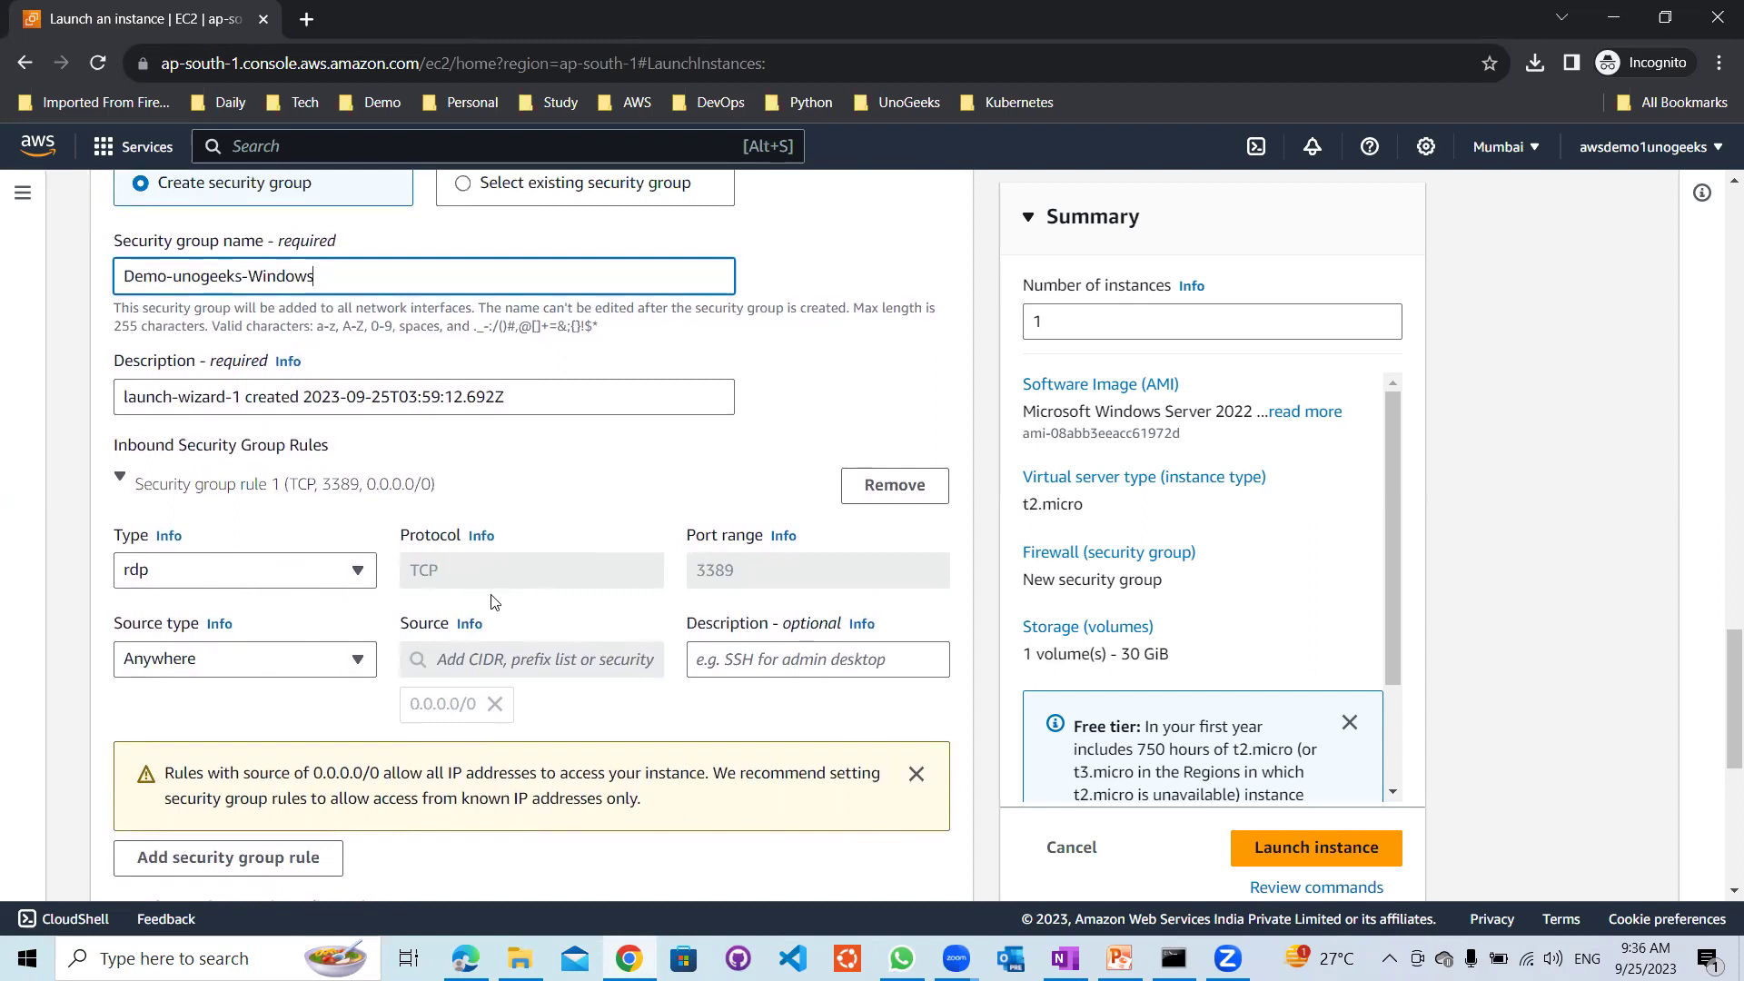
click(300, 570)
click(299, 571)
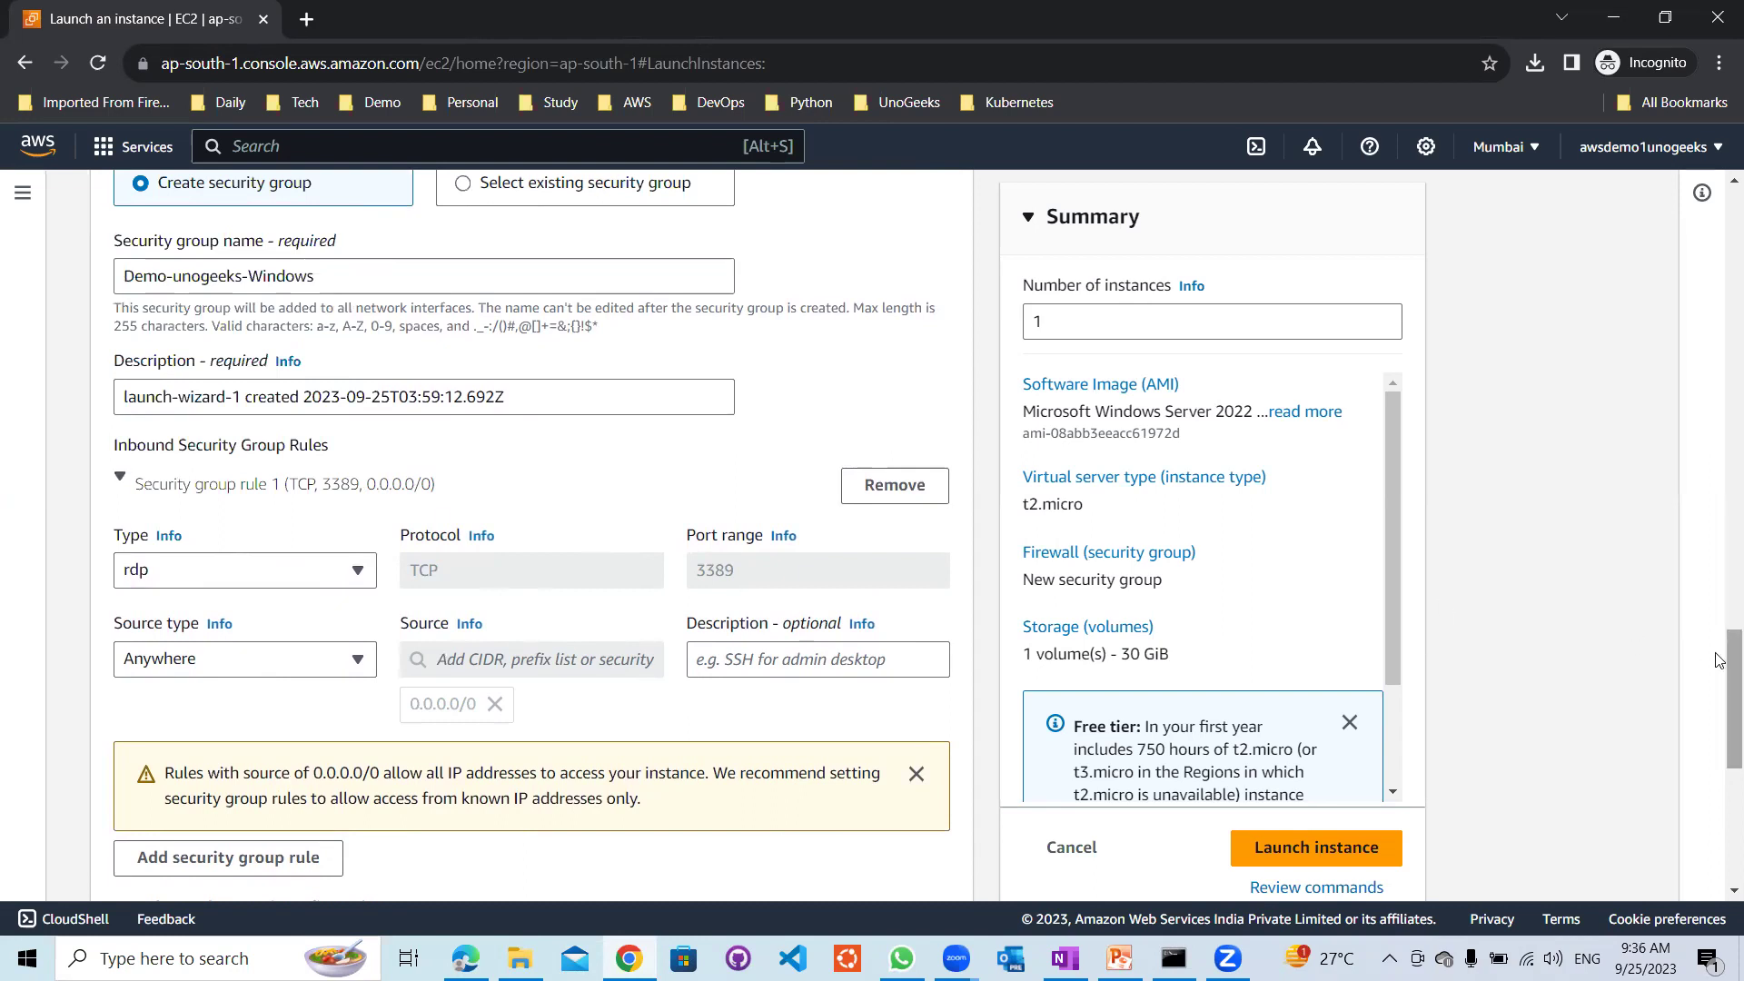
scroll(1719, 709, down, 3)
scroll(1719, 722, down, 1)
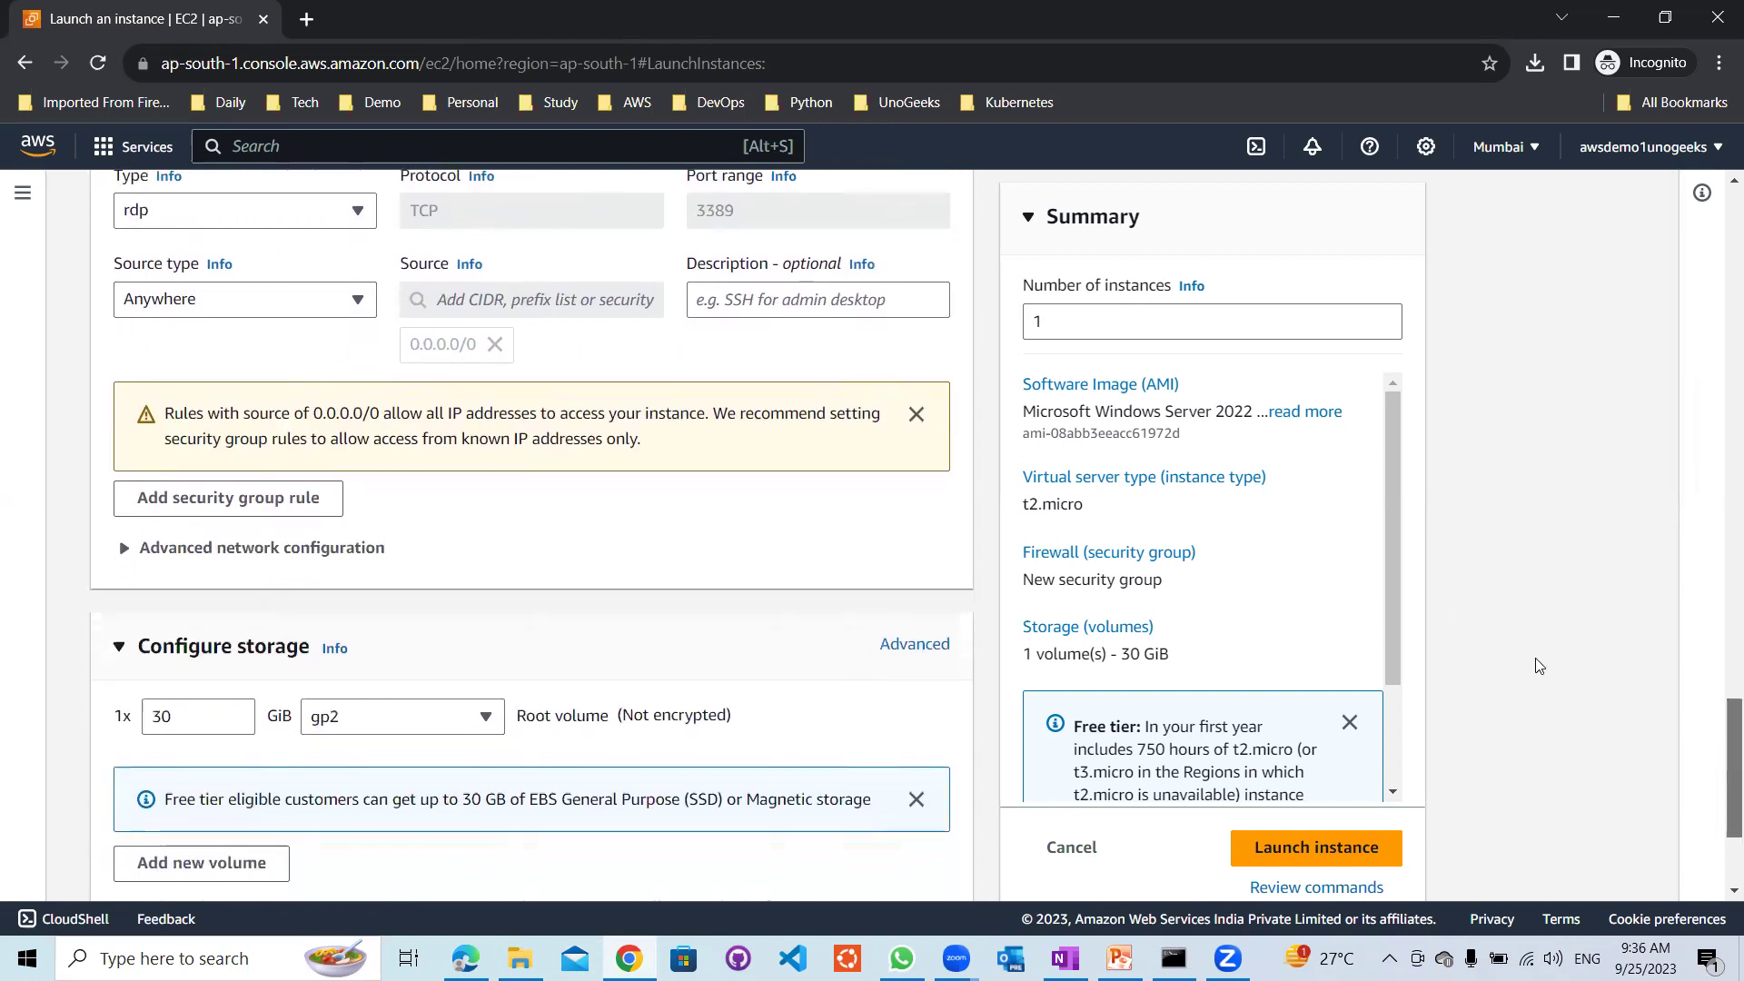
Expand the advanced network configuration for review, and try adding an extra EBS volume before removing it again
click(194, 549)
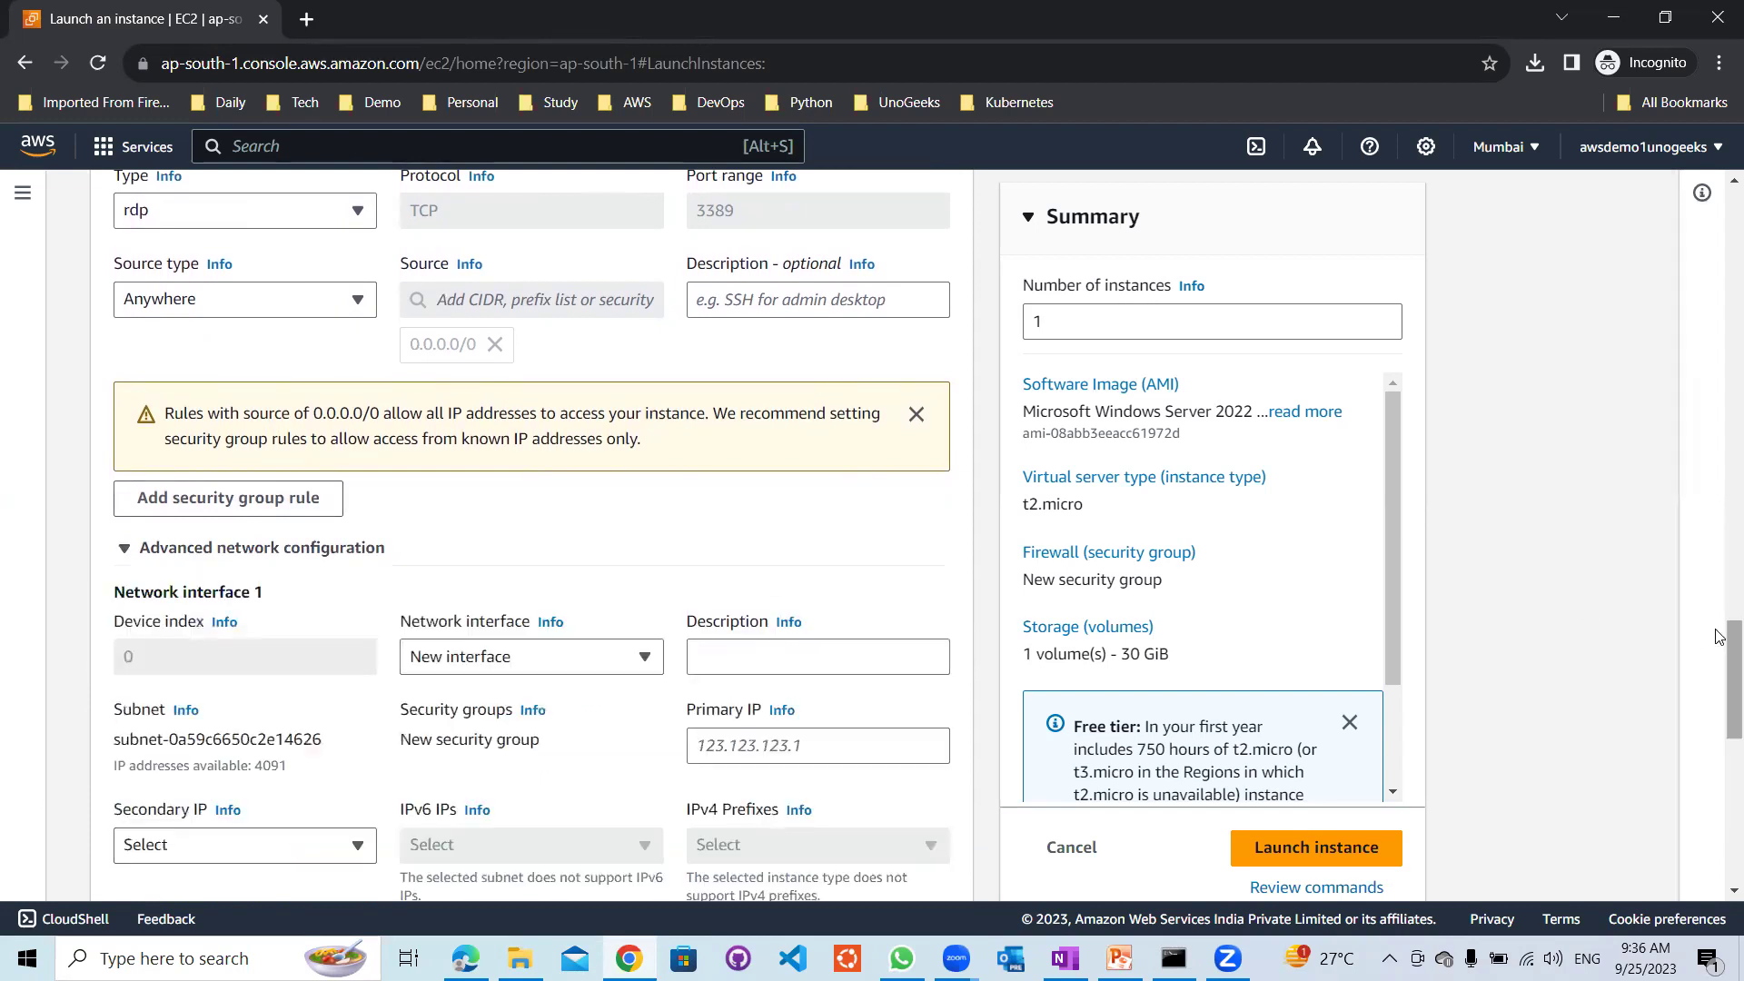
drag(1720, 670, 1719, 793)
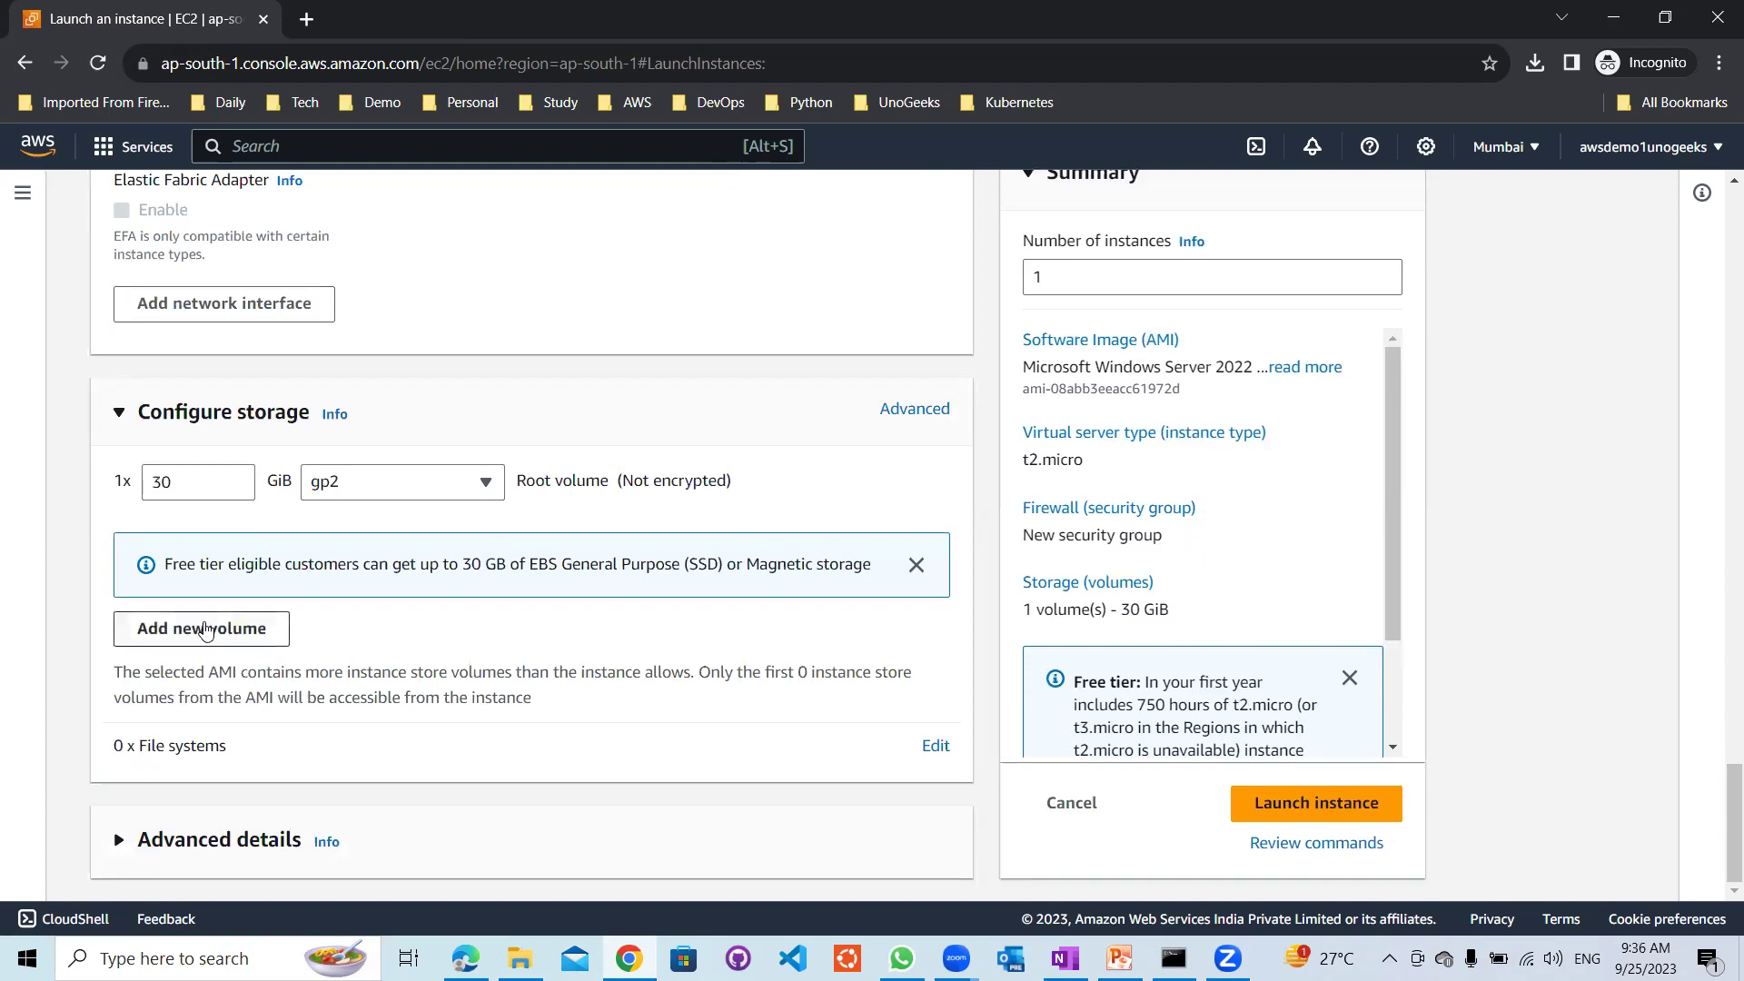
click(224, 633)
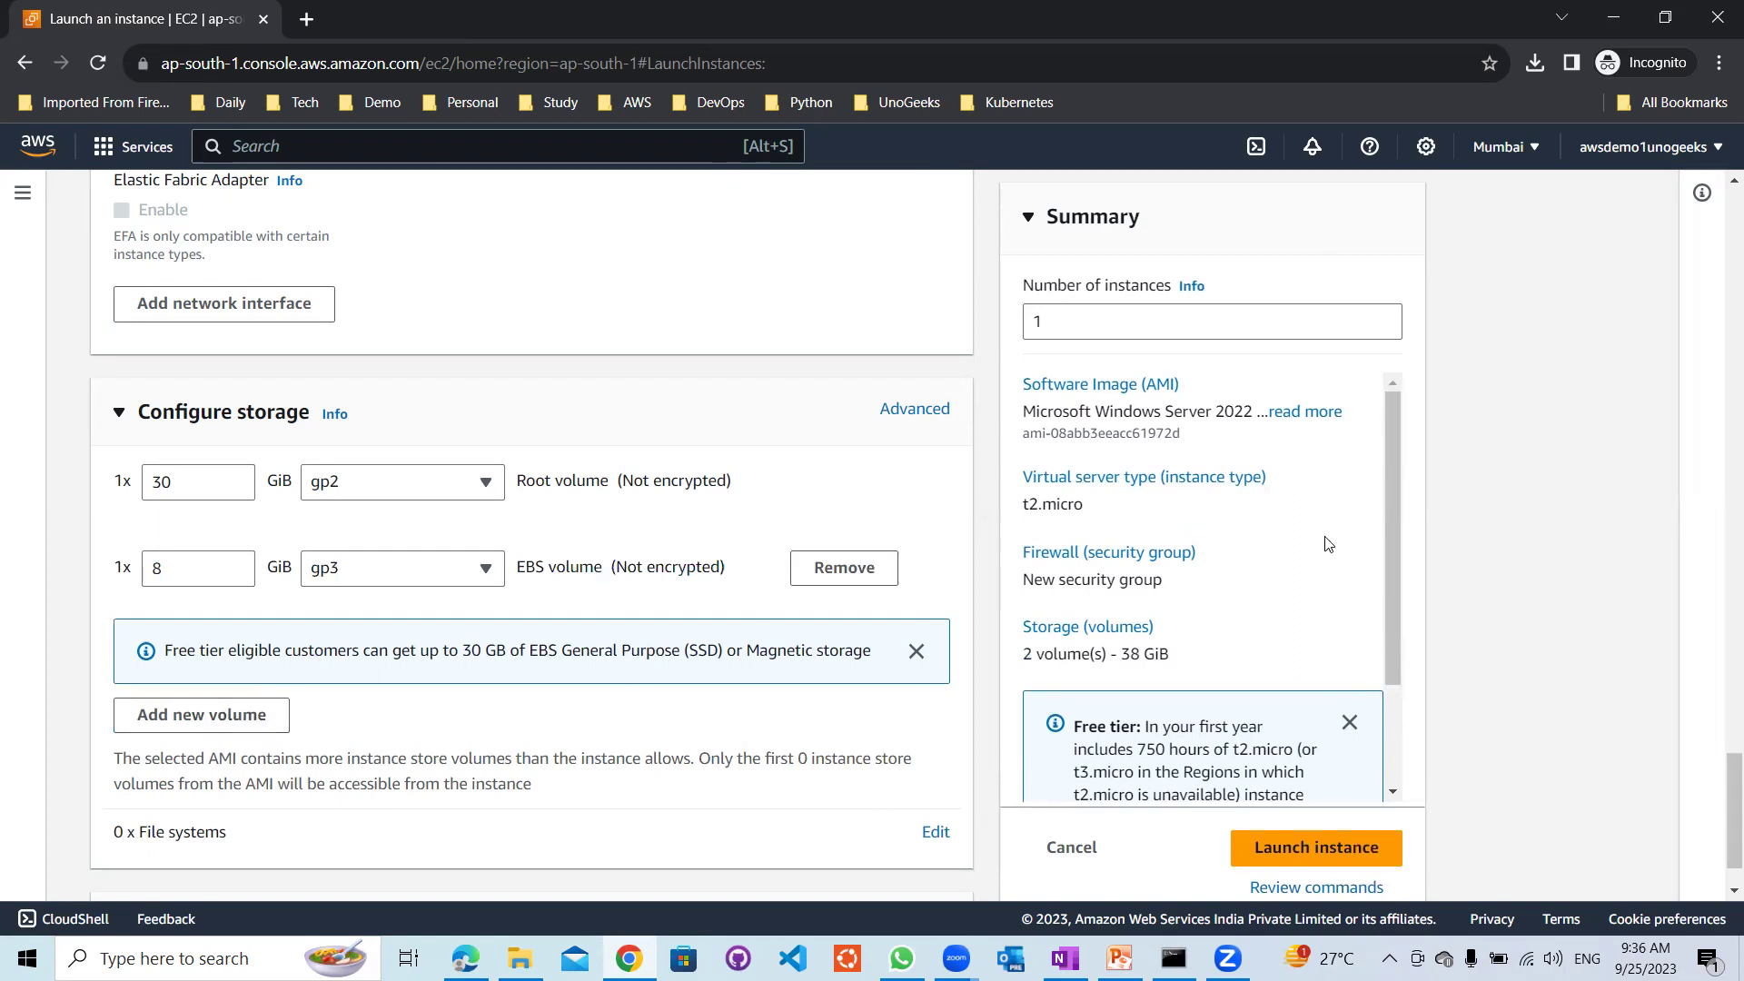
scroll(1719, 805, down, 1)
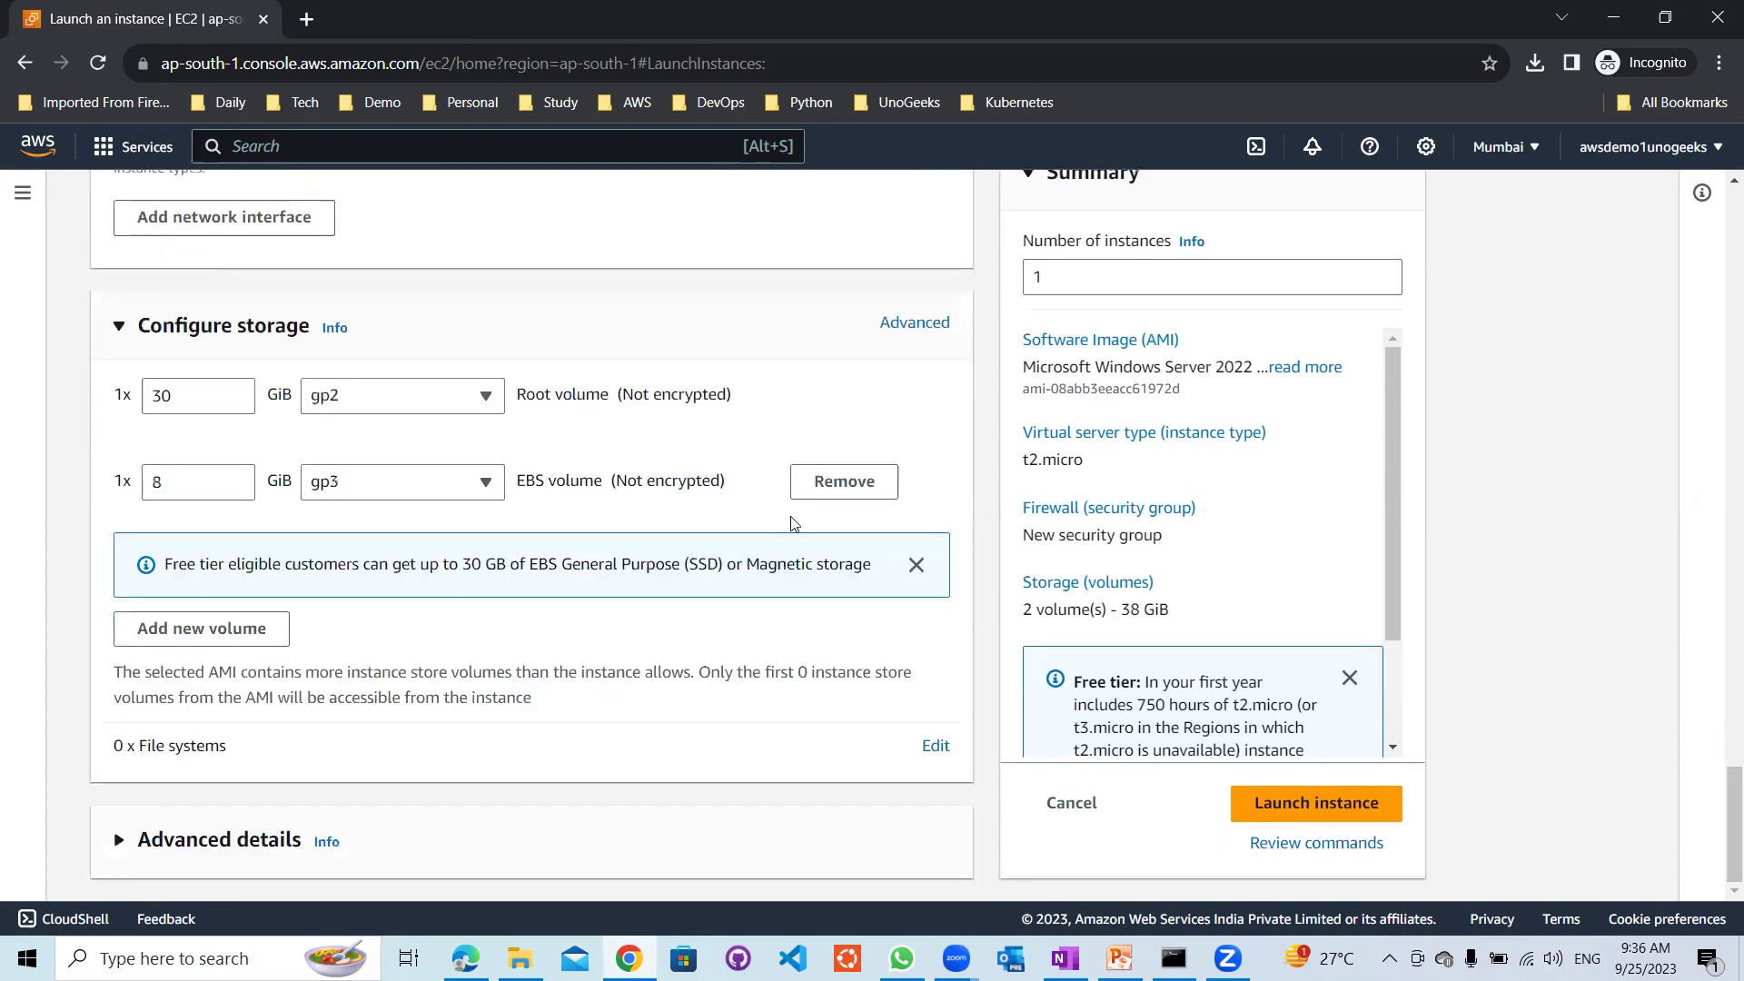
click(852, 482)
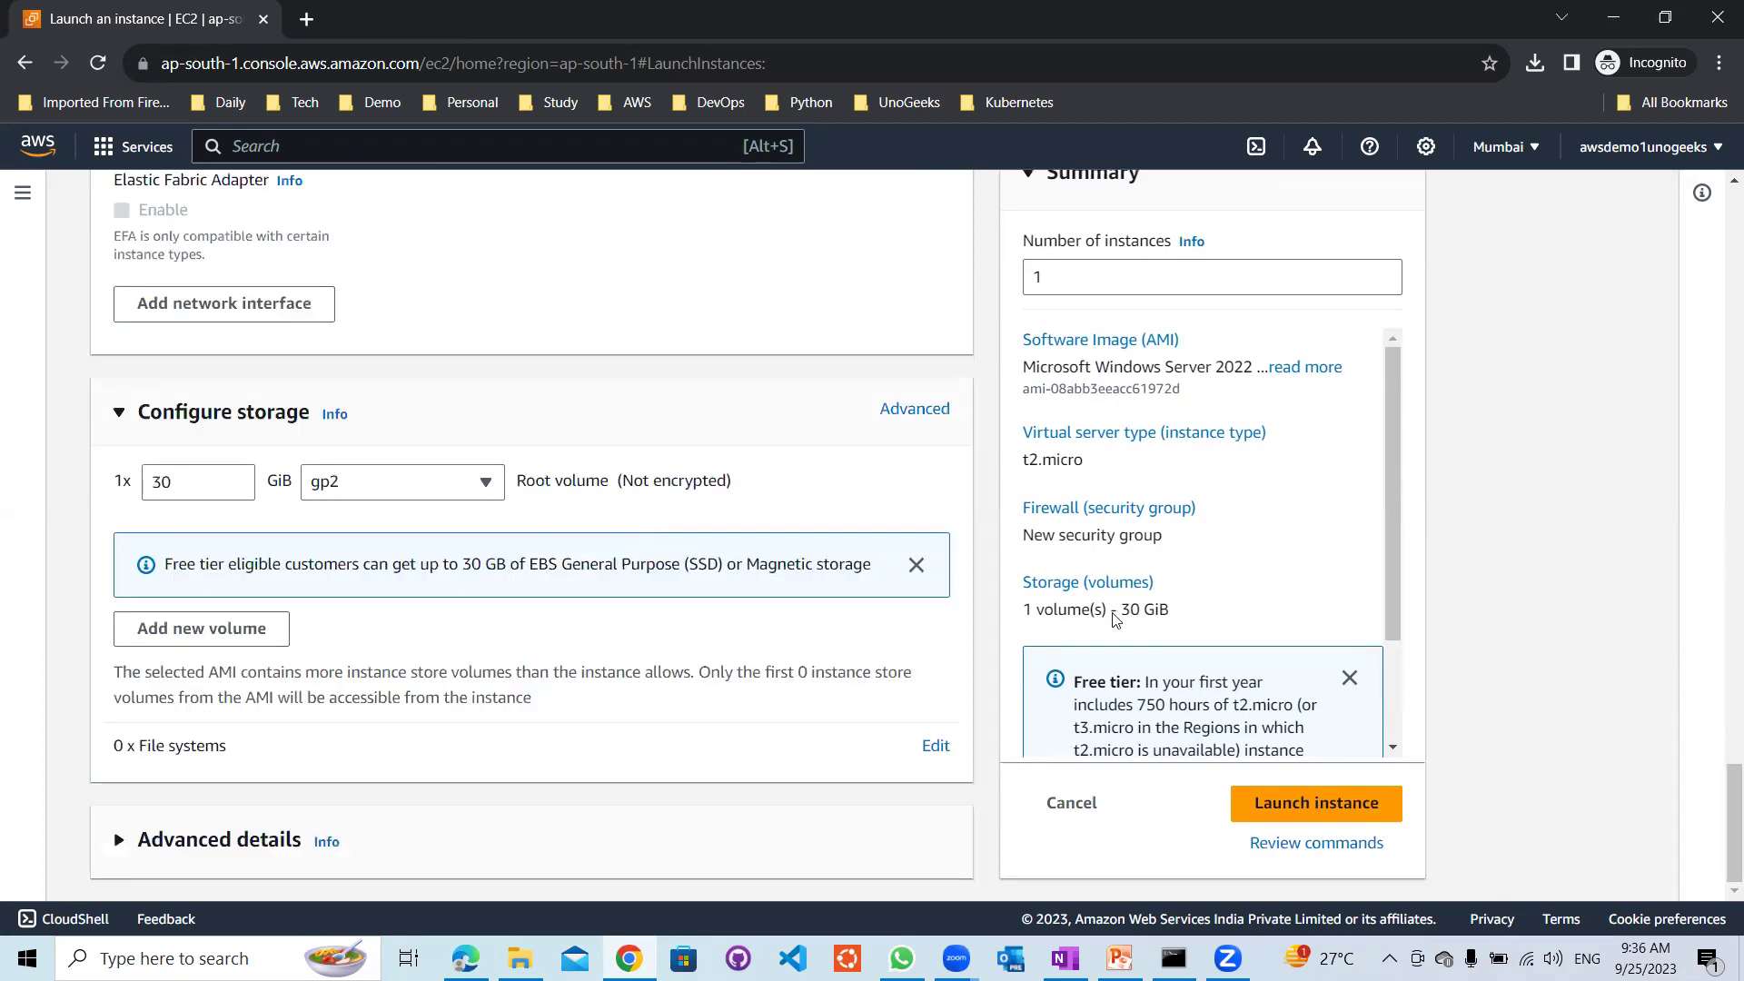
Expand the advanced details and try the Request Spot Instances purchasing option, switching it off again
click(213, 845)
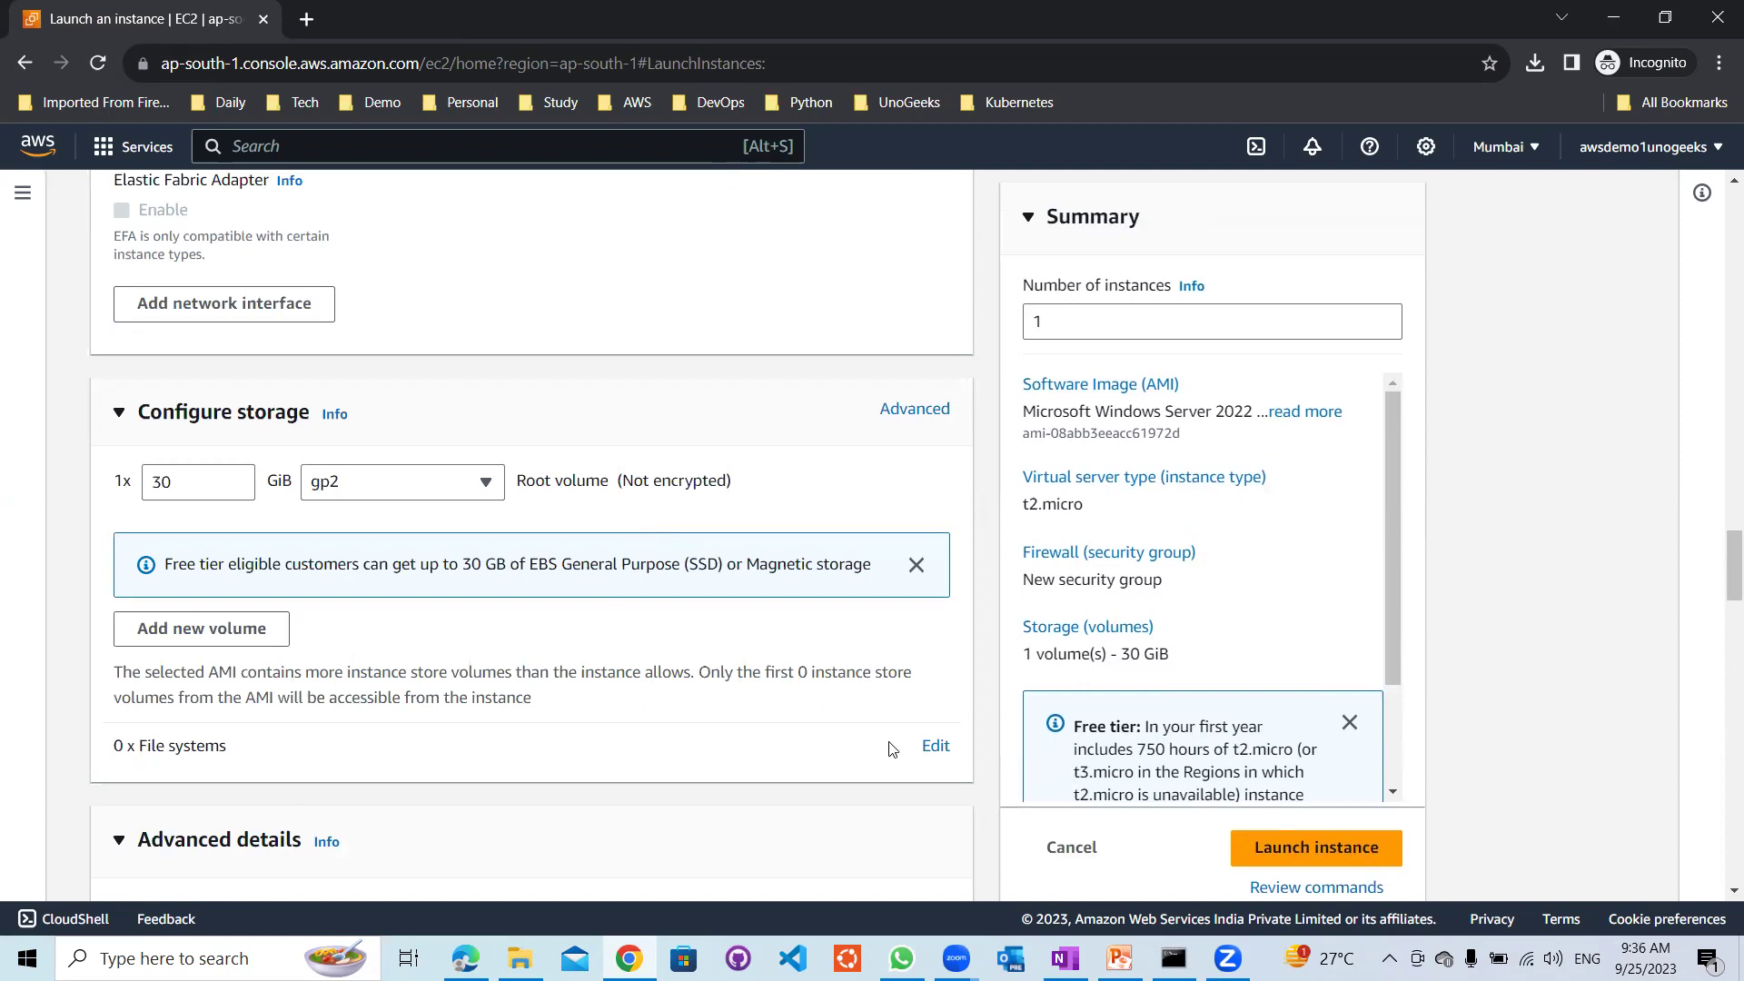
drag(1719, 570, 1719, 615)
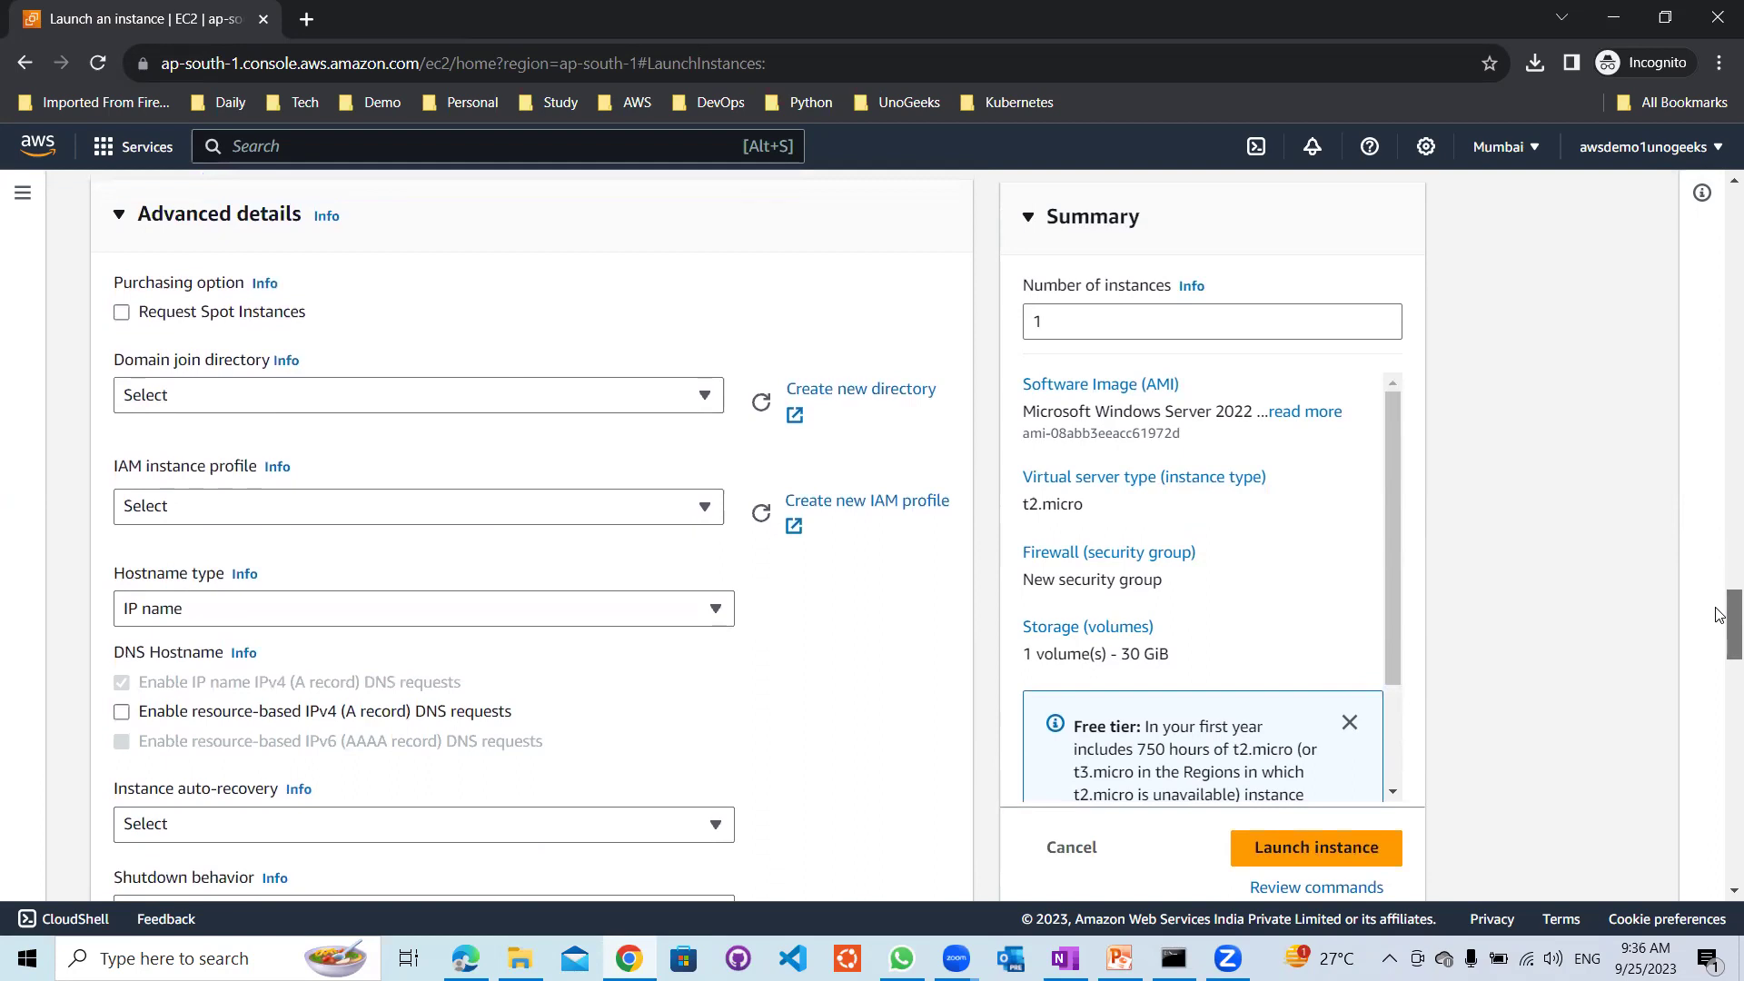
drag(1719, 614, 1719, 622)
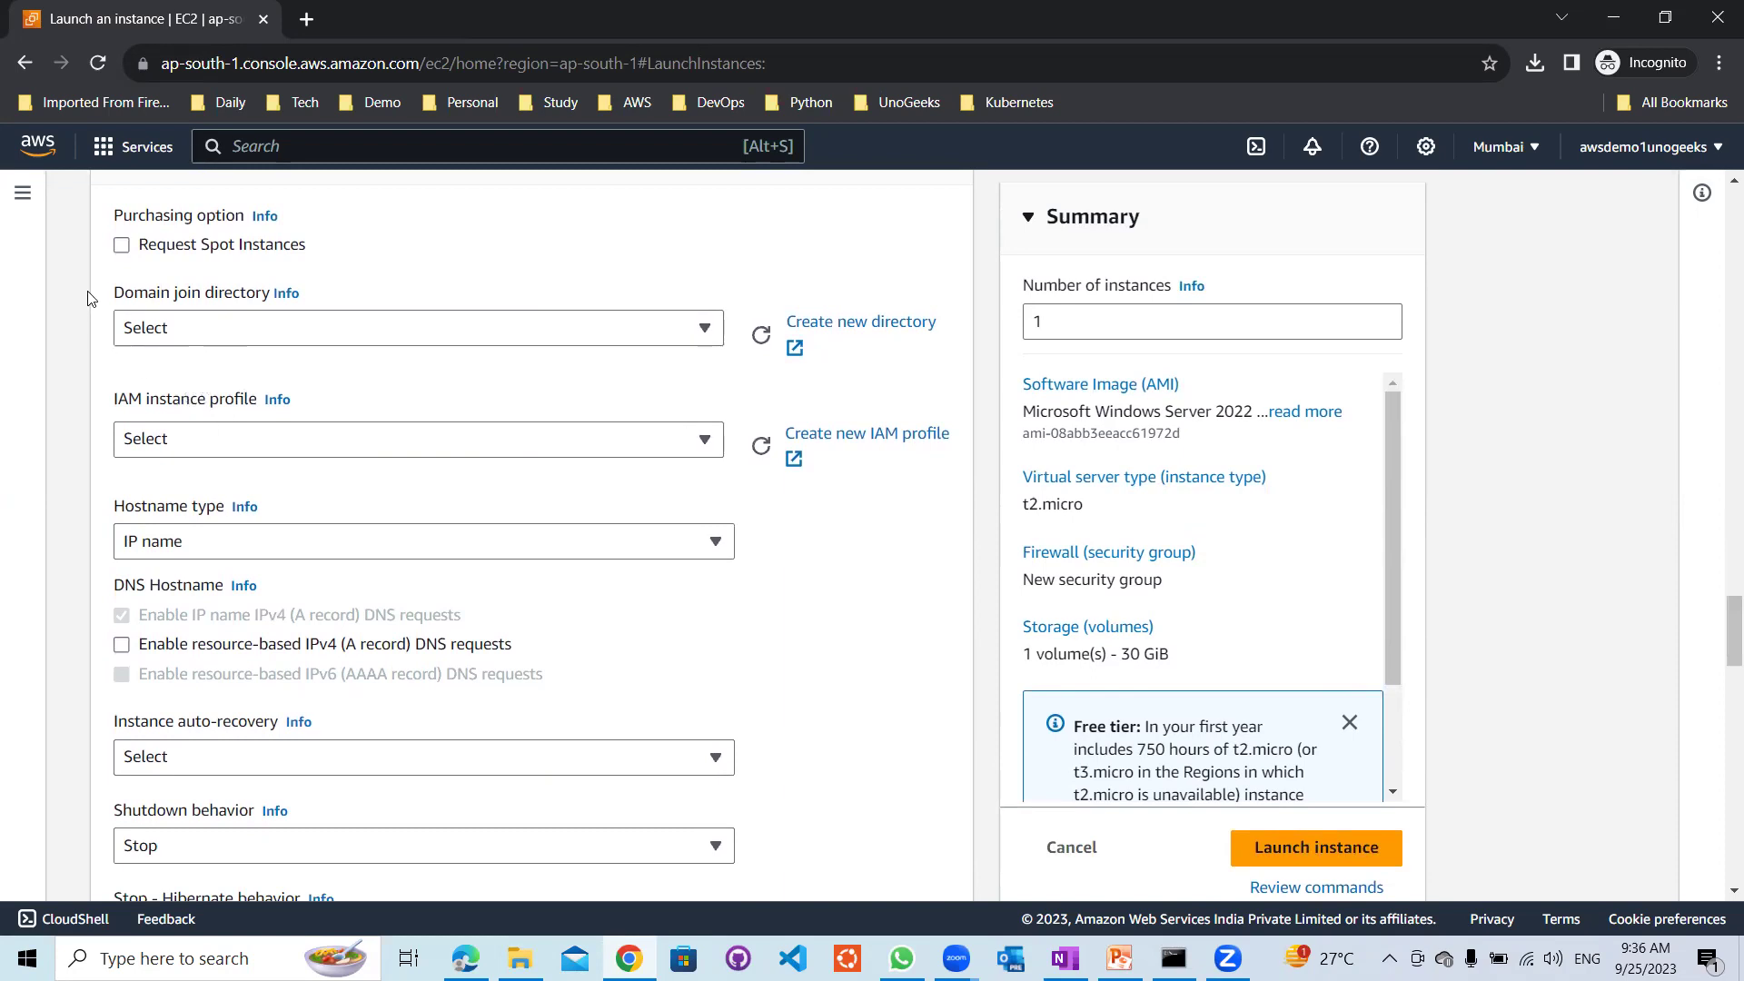
click(123, 247)
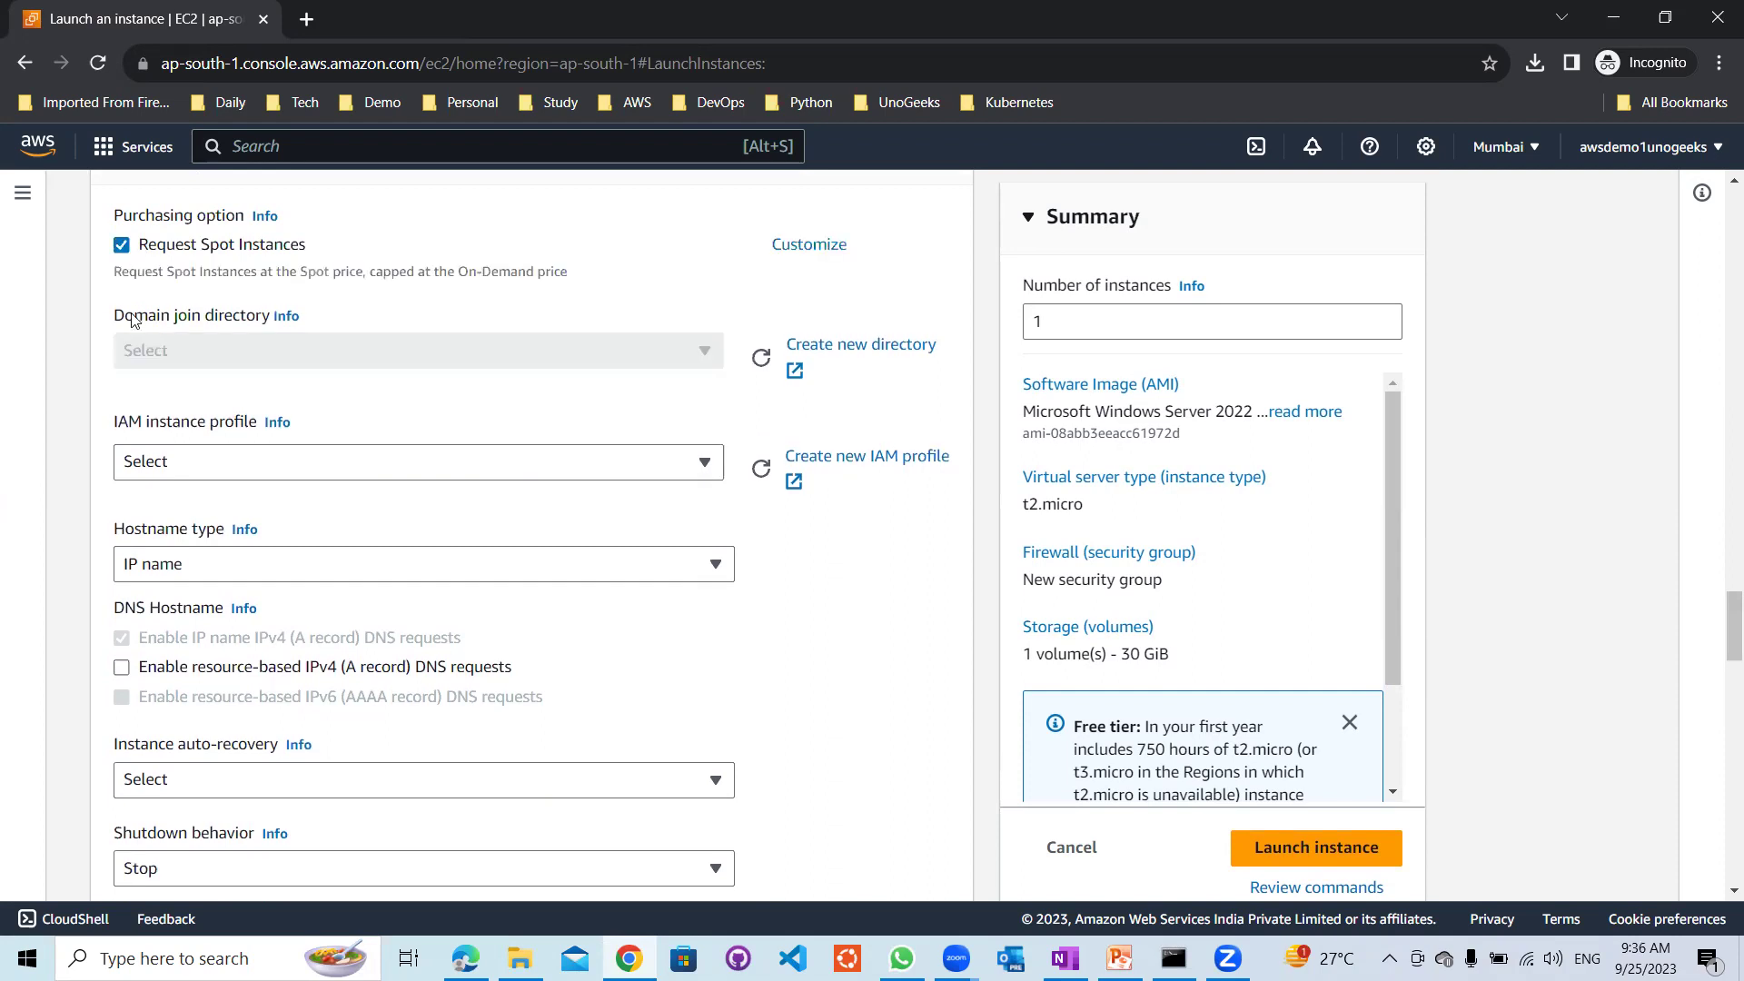
click(121, 251)
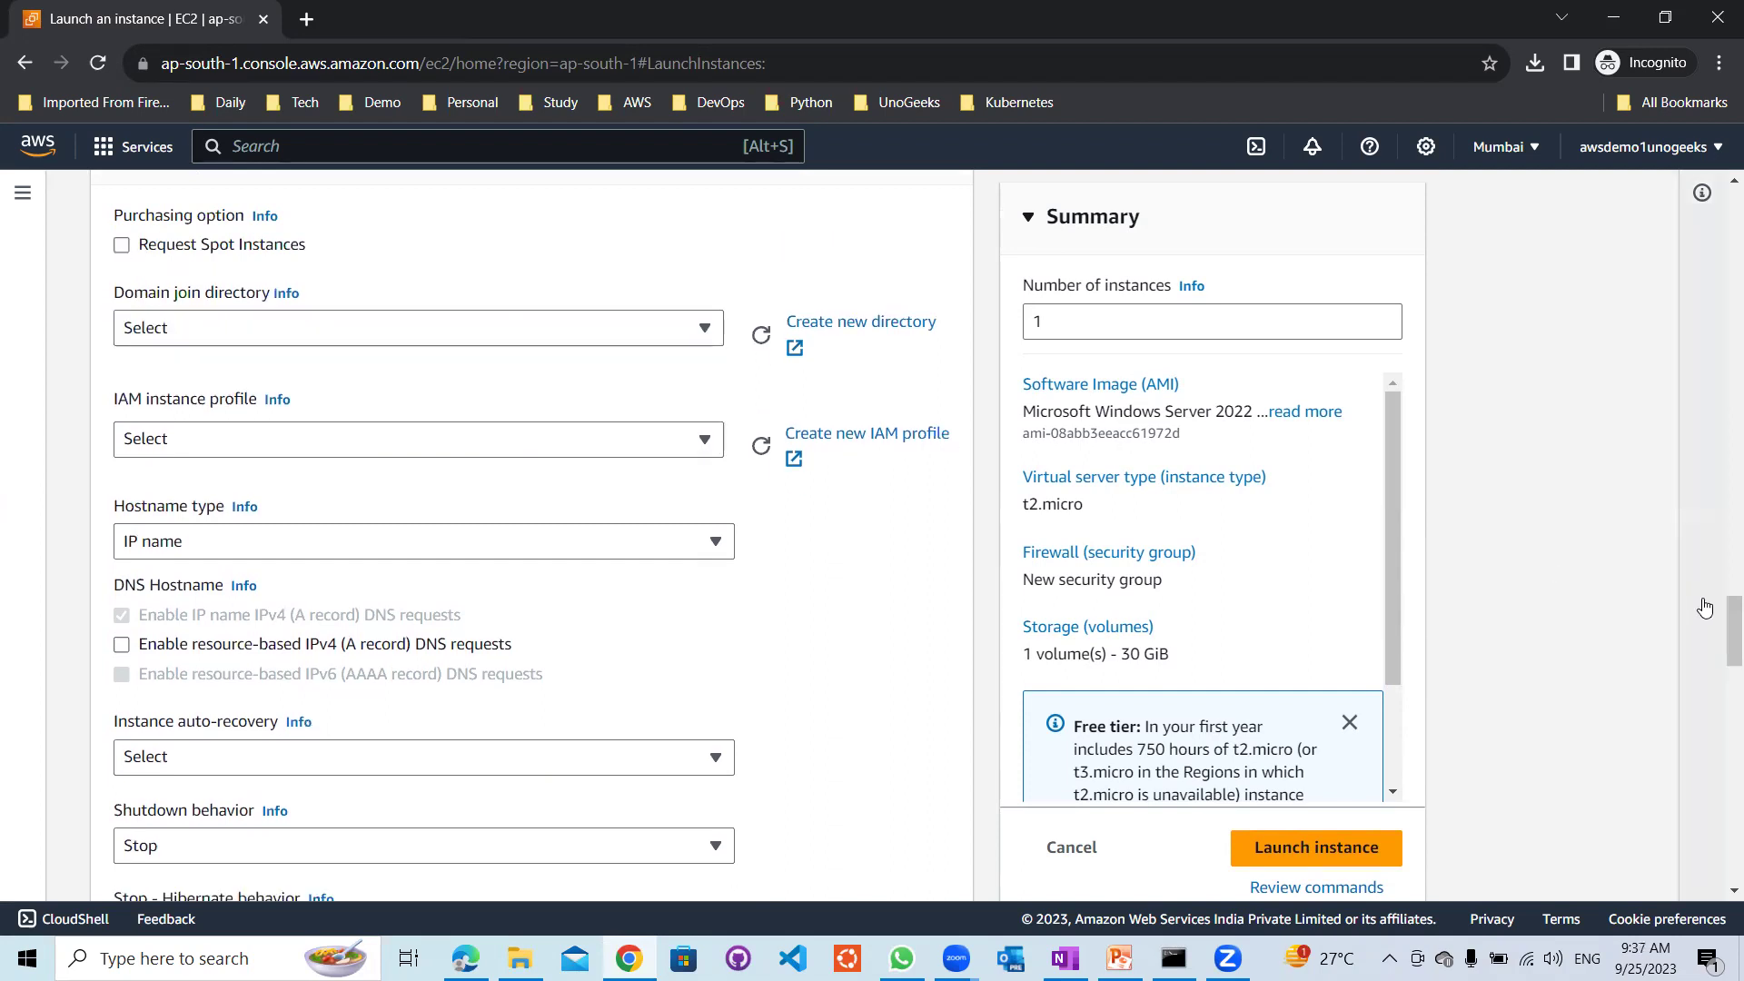
Launch the Windows instance after reviewing the remaining advanced details, the user data field and the summary
scroll(1719, 619, down, 4)
scroll(1719, 621, up, 3)
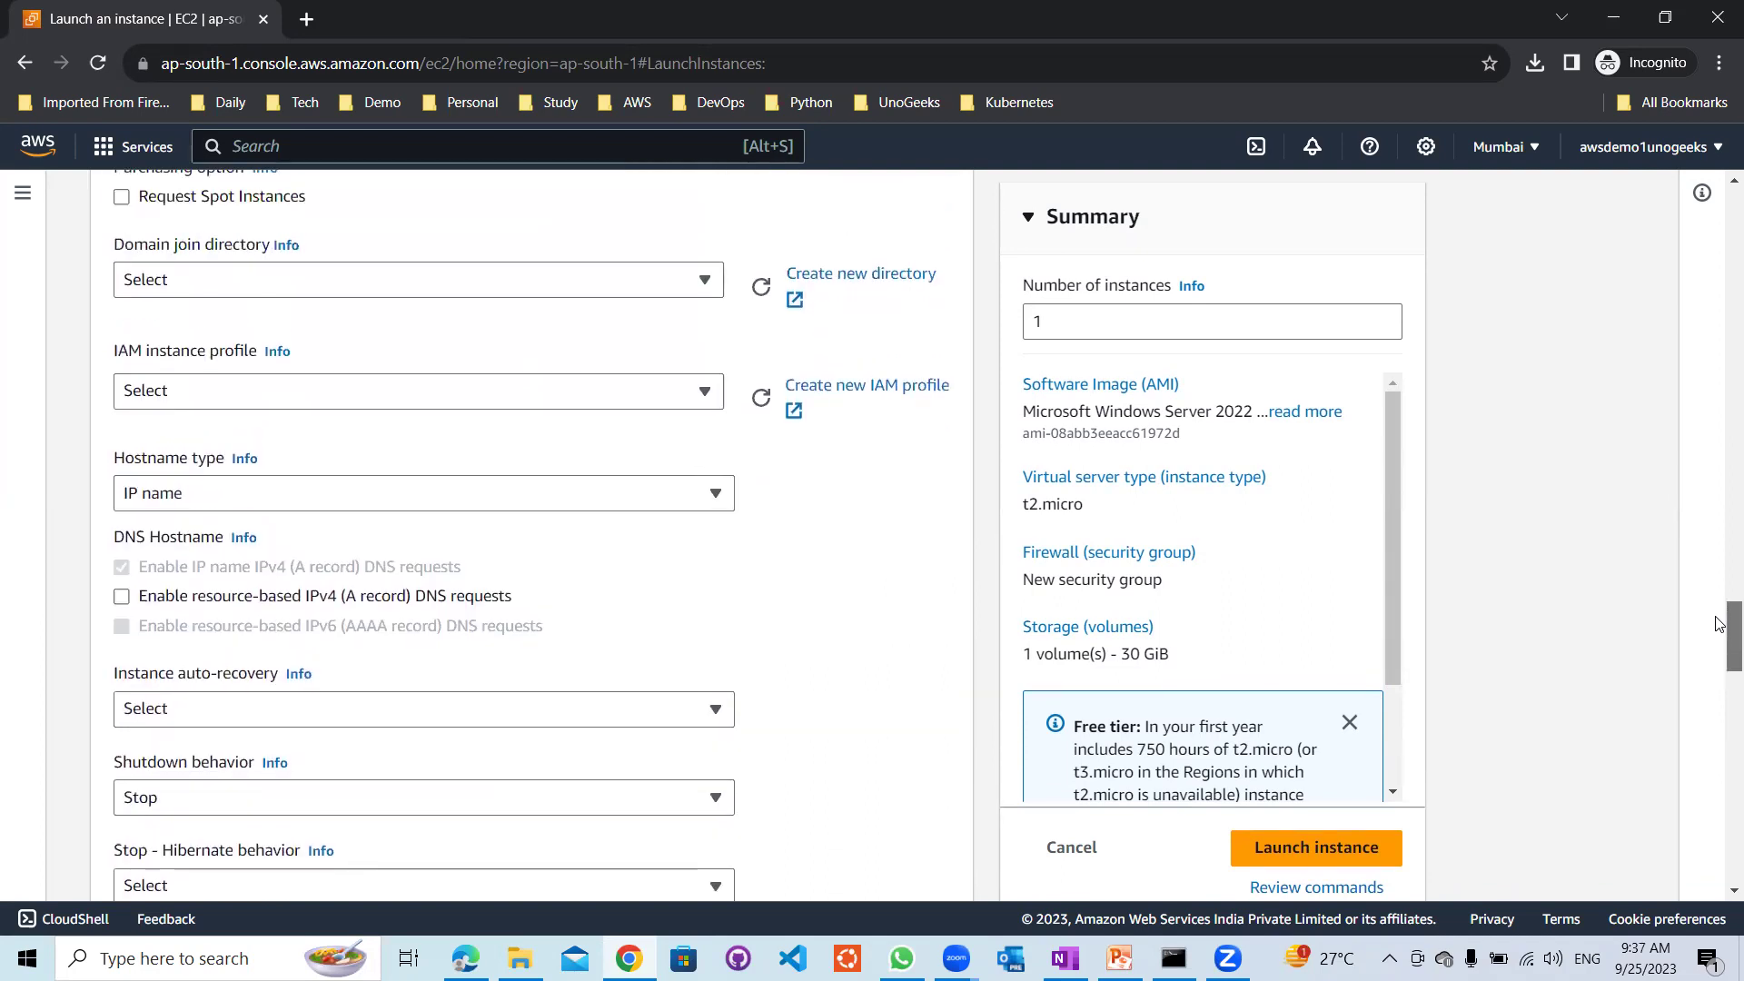
drag(1719, 623, 1719, 832)
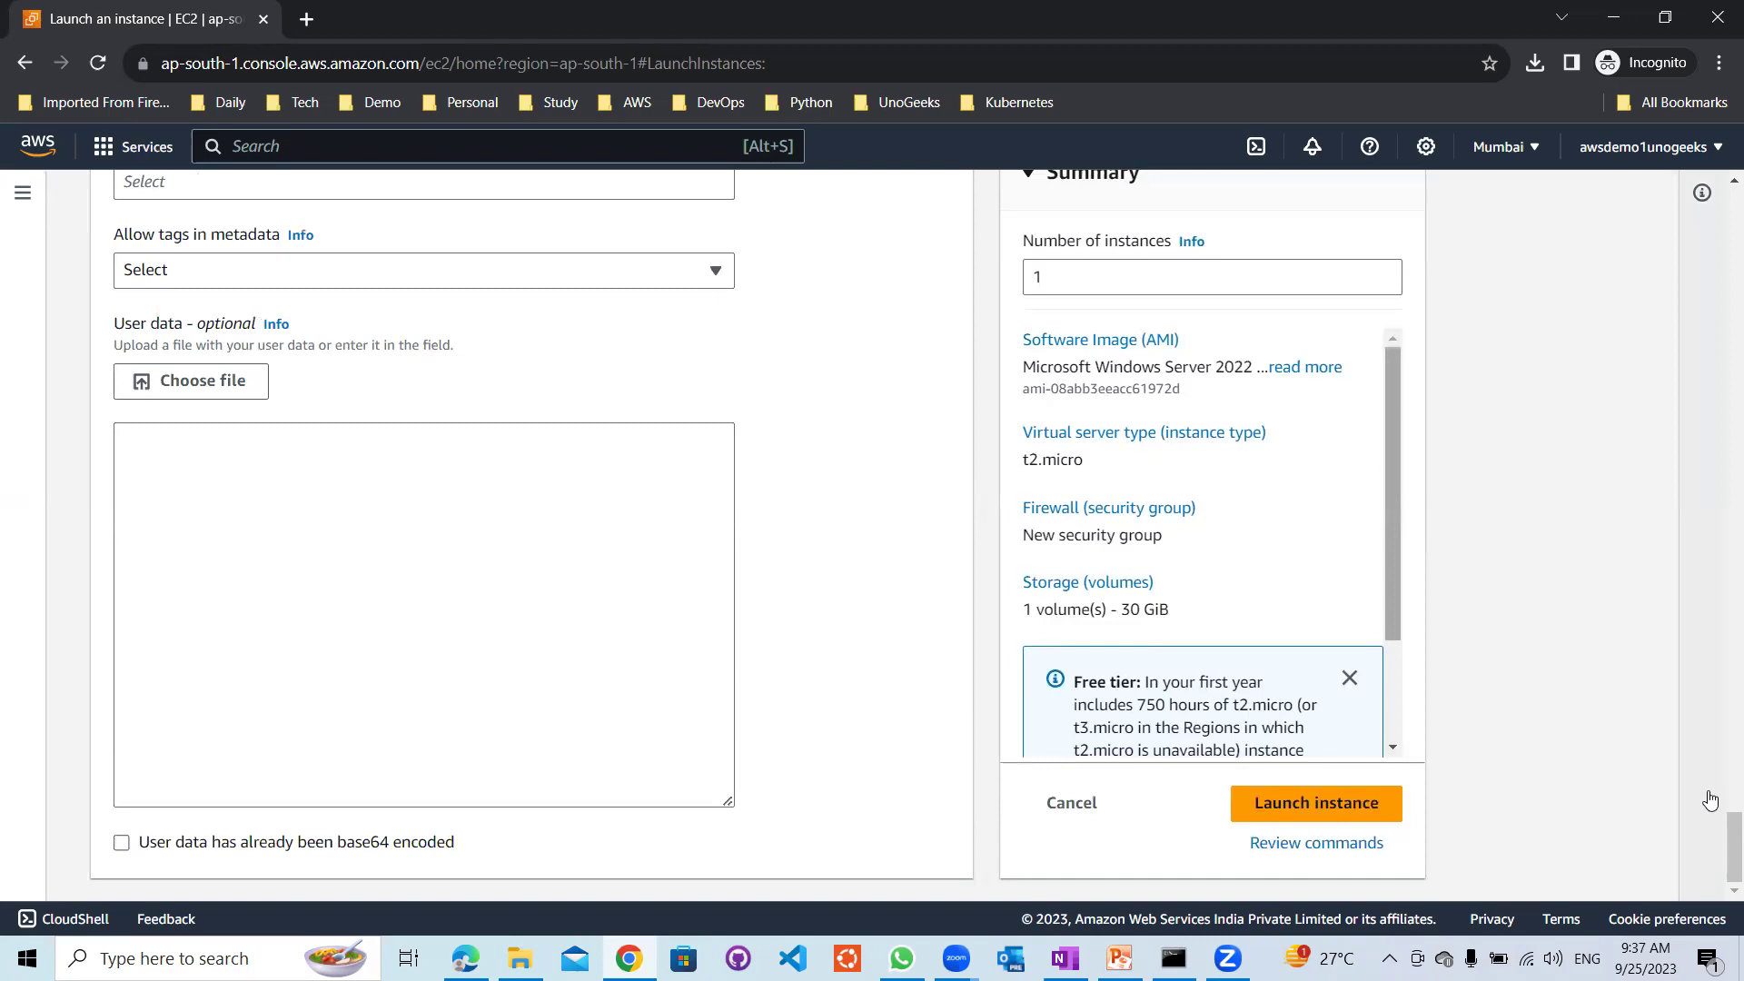
drag(1720, 836, 1719, 782)
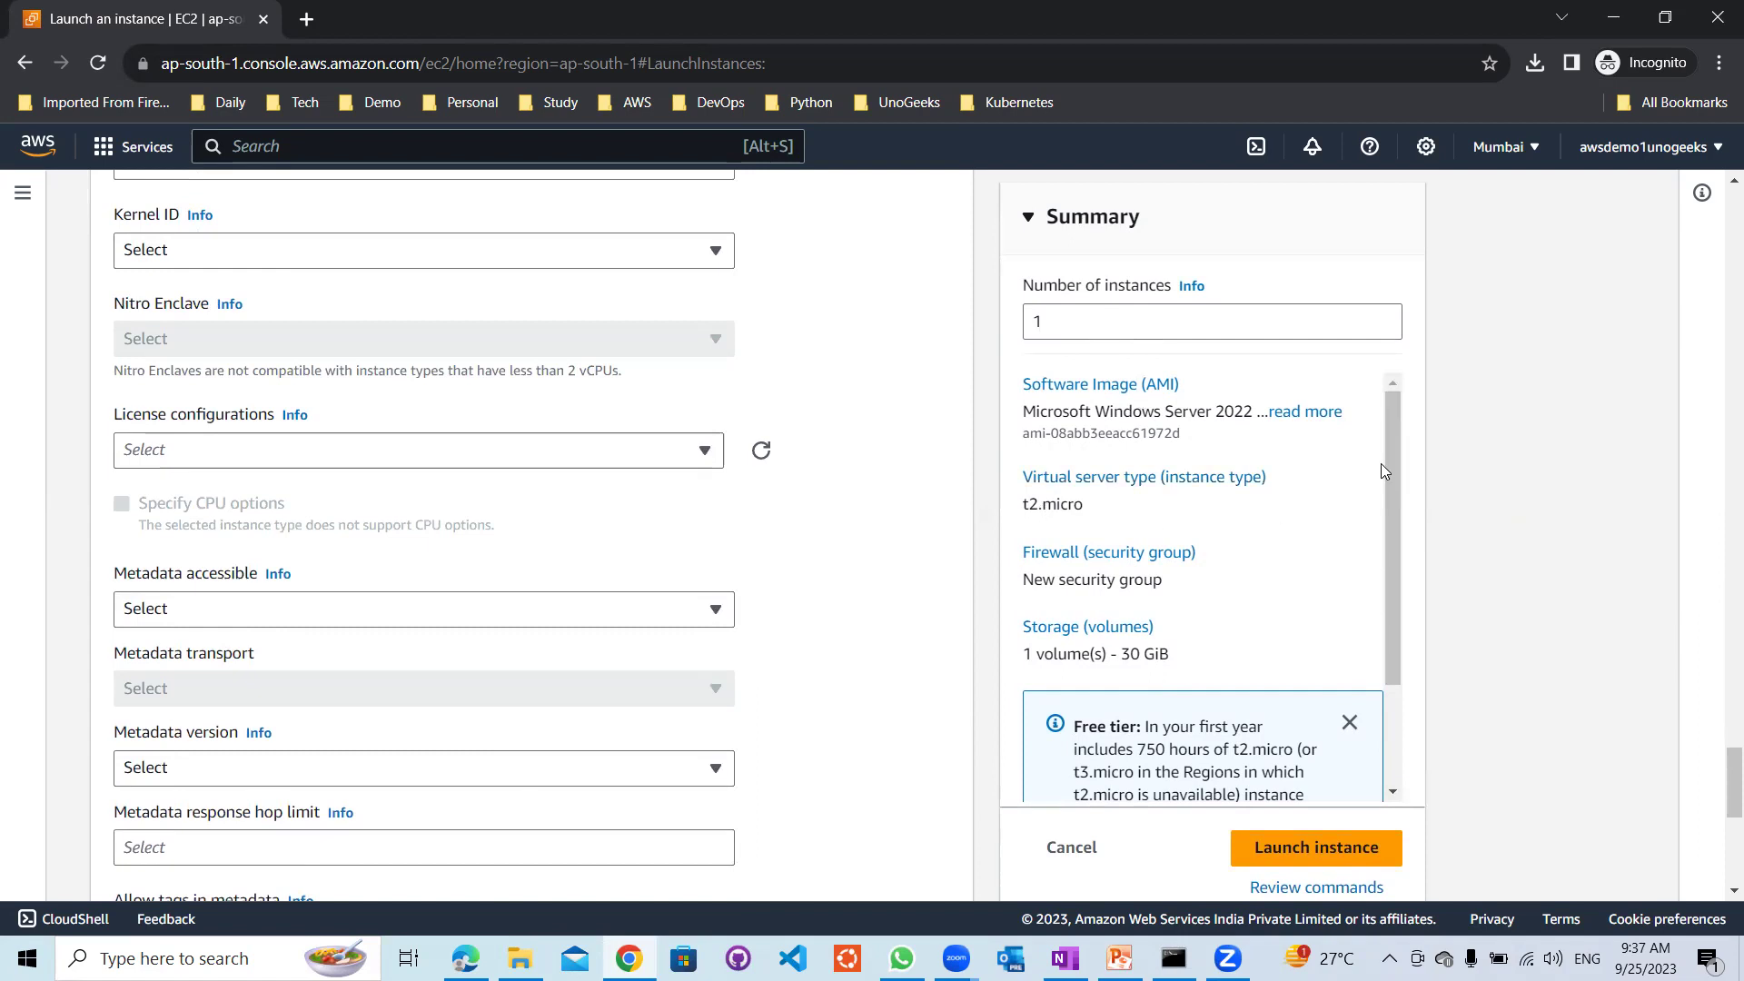
drag(1389, 468, 1391, 556)
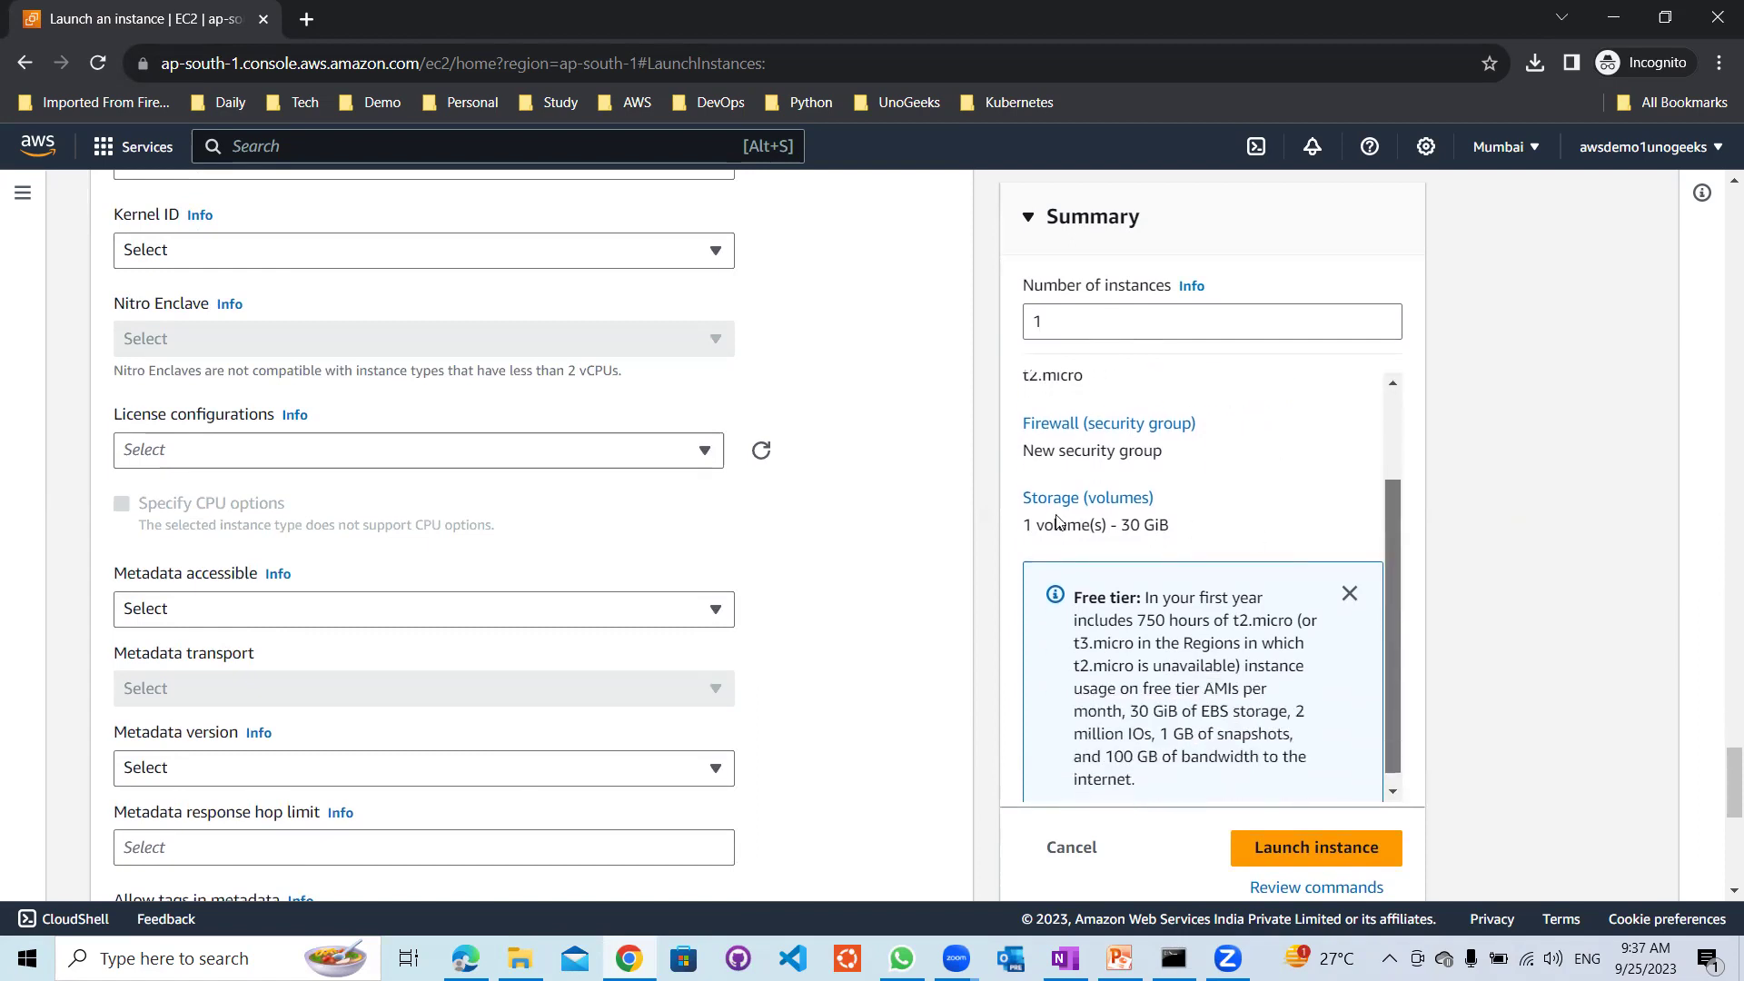
drag(1393, 534, 1397, 614)
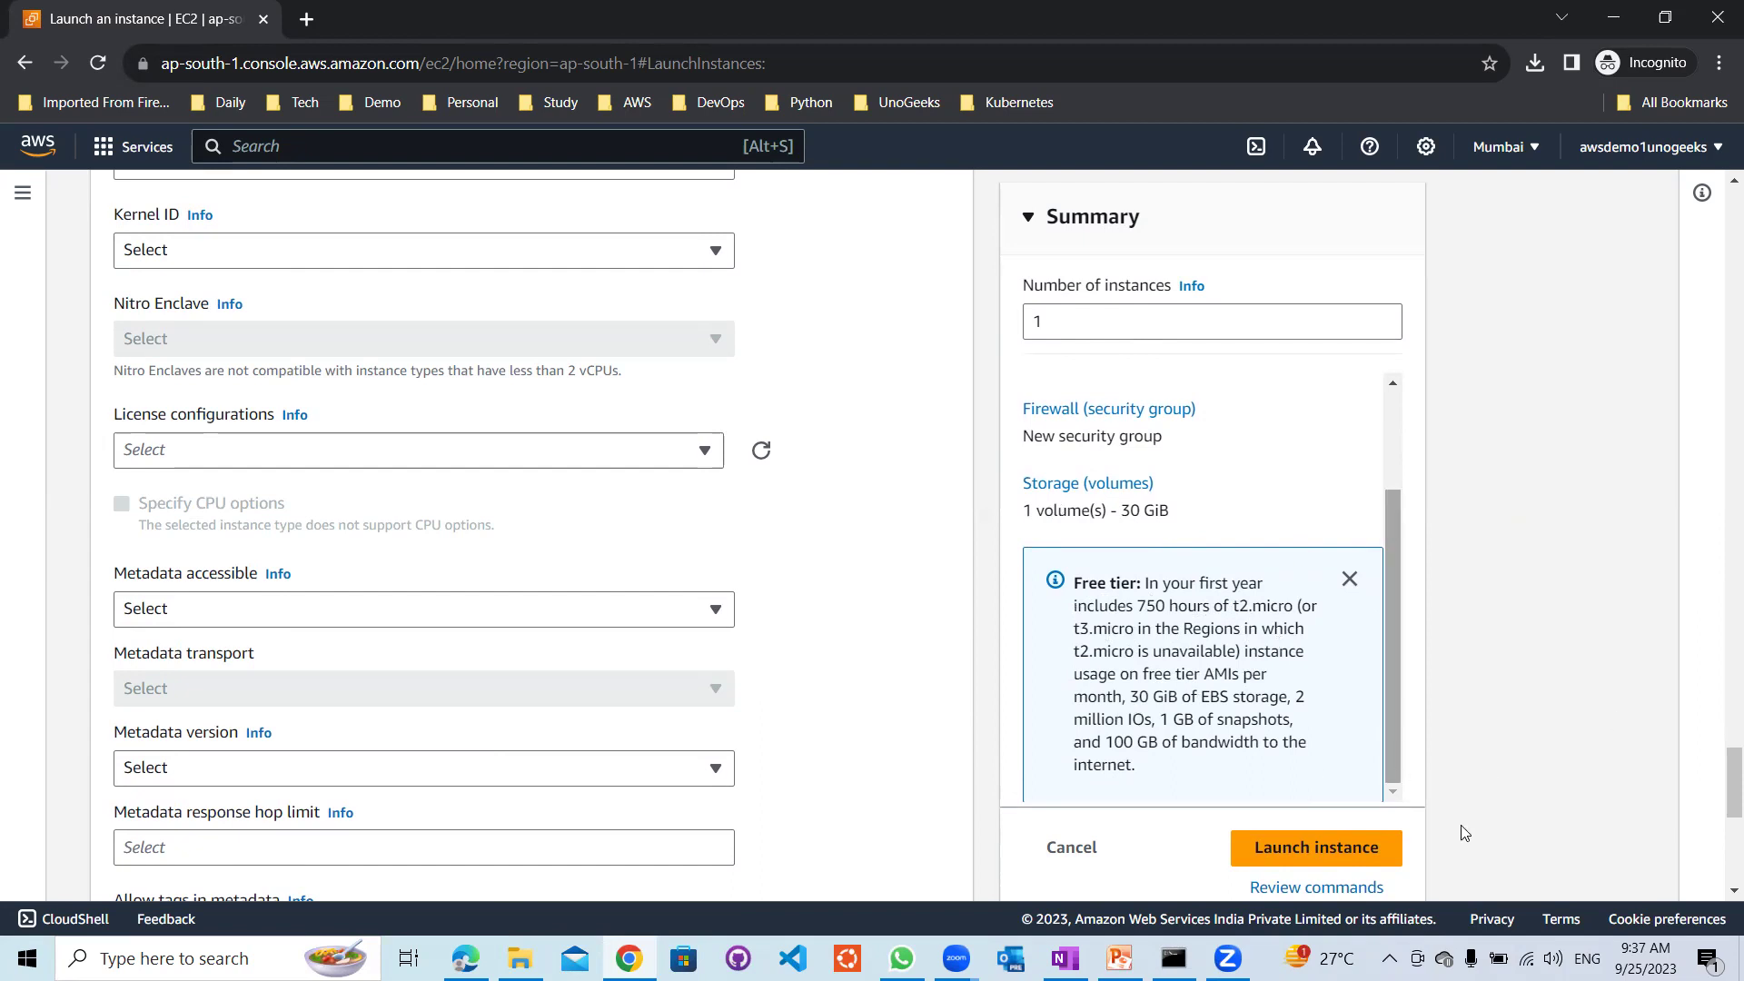
click(1296, 847)
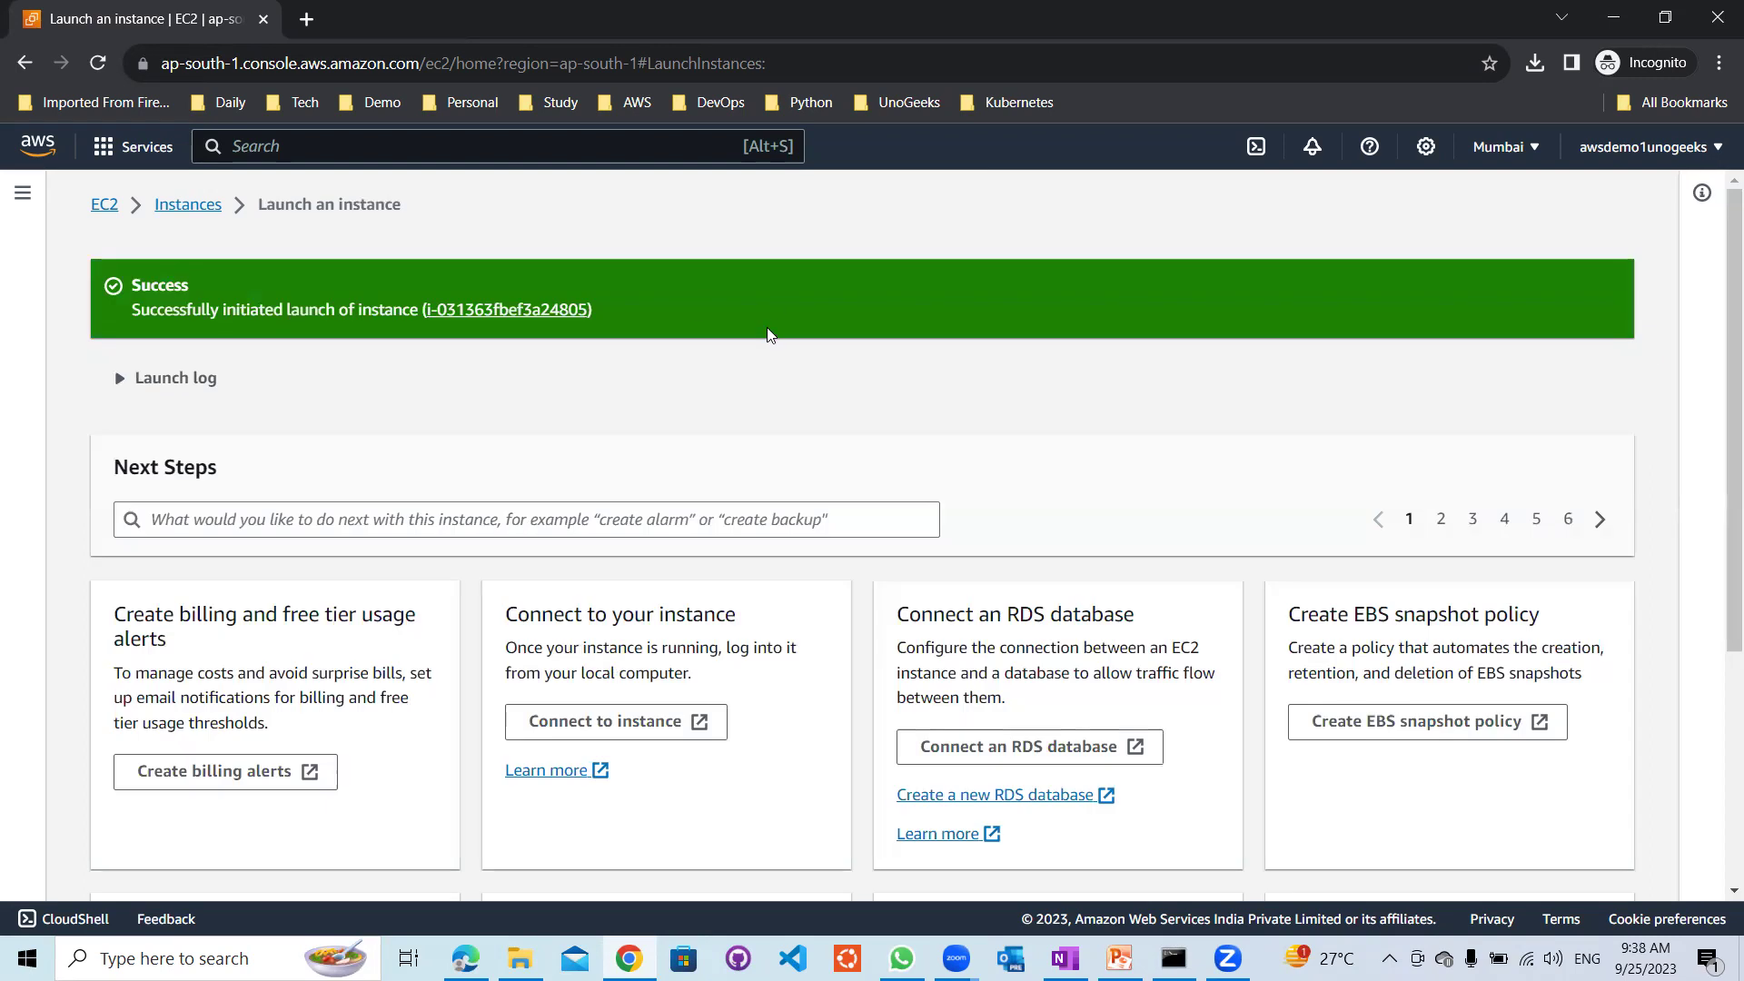
Open the launched instance in the instances list, refresh its state and examine its system and instance status checks
click(497, 310)
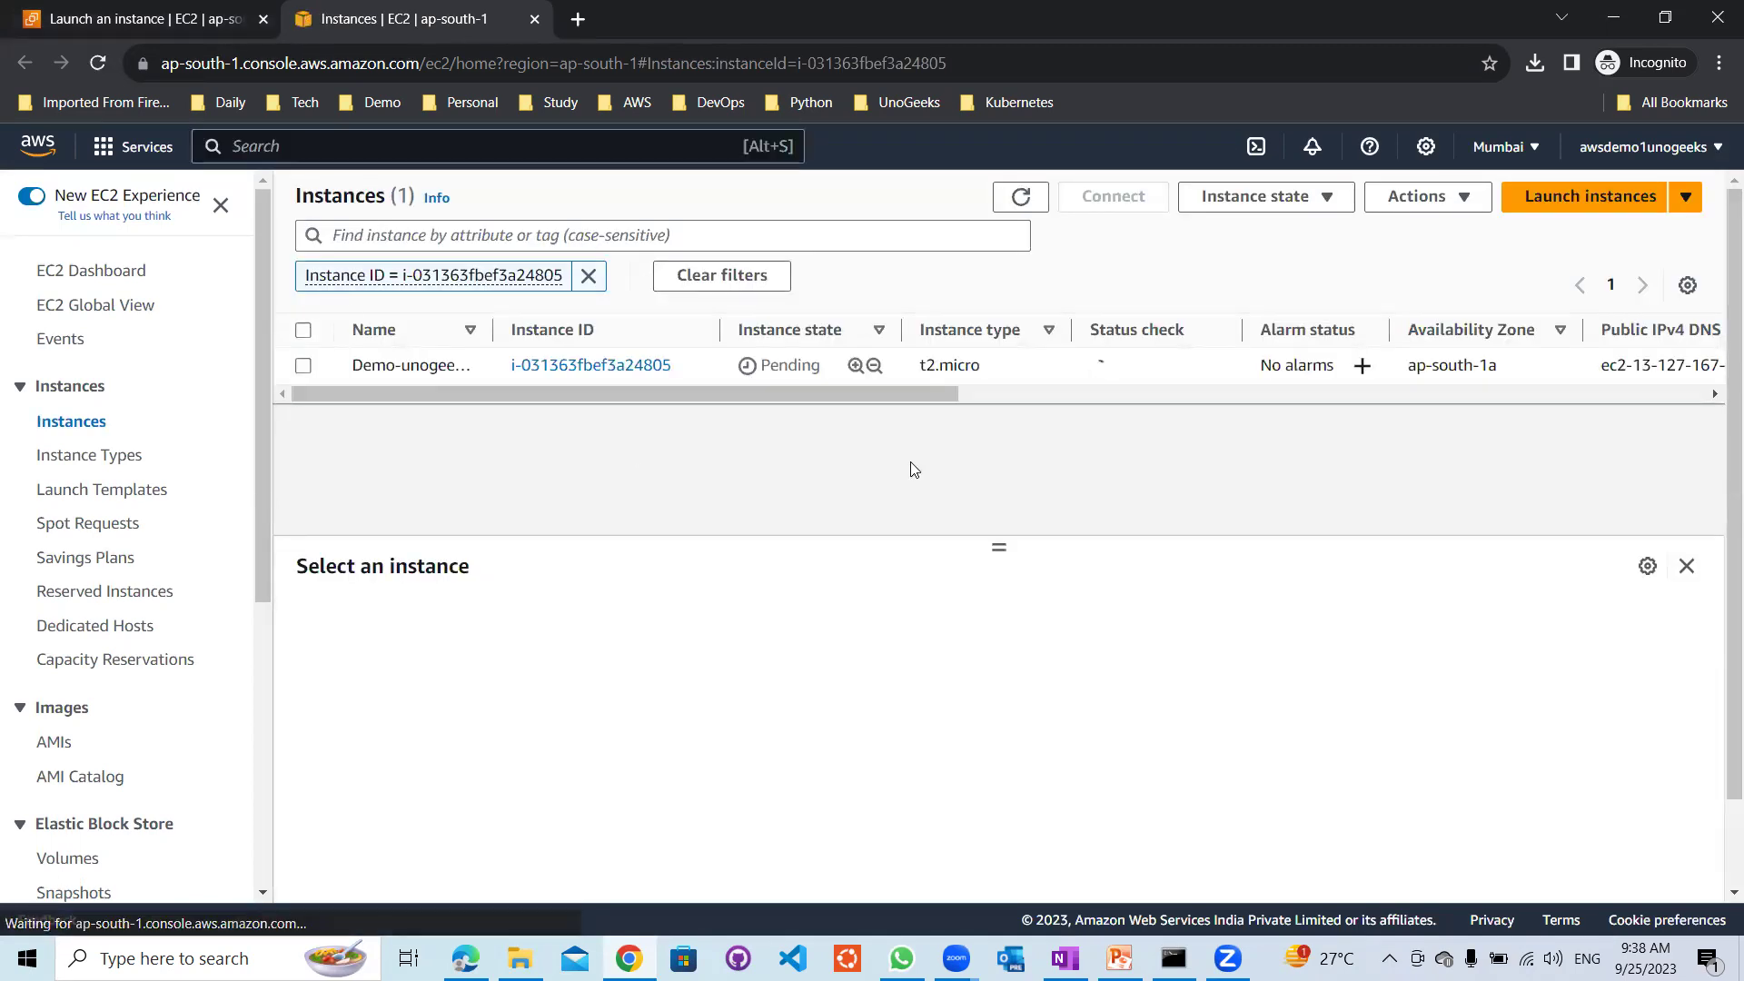
click(1019, 197)
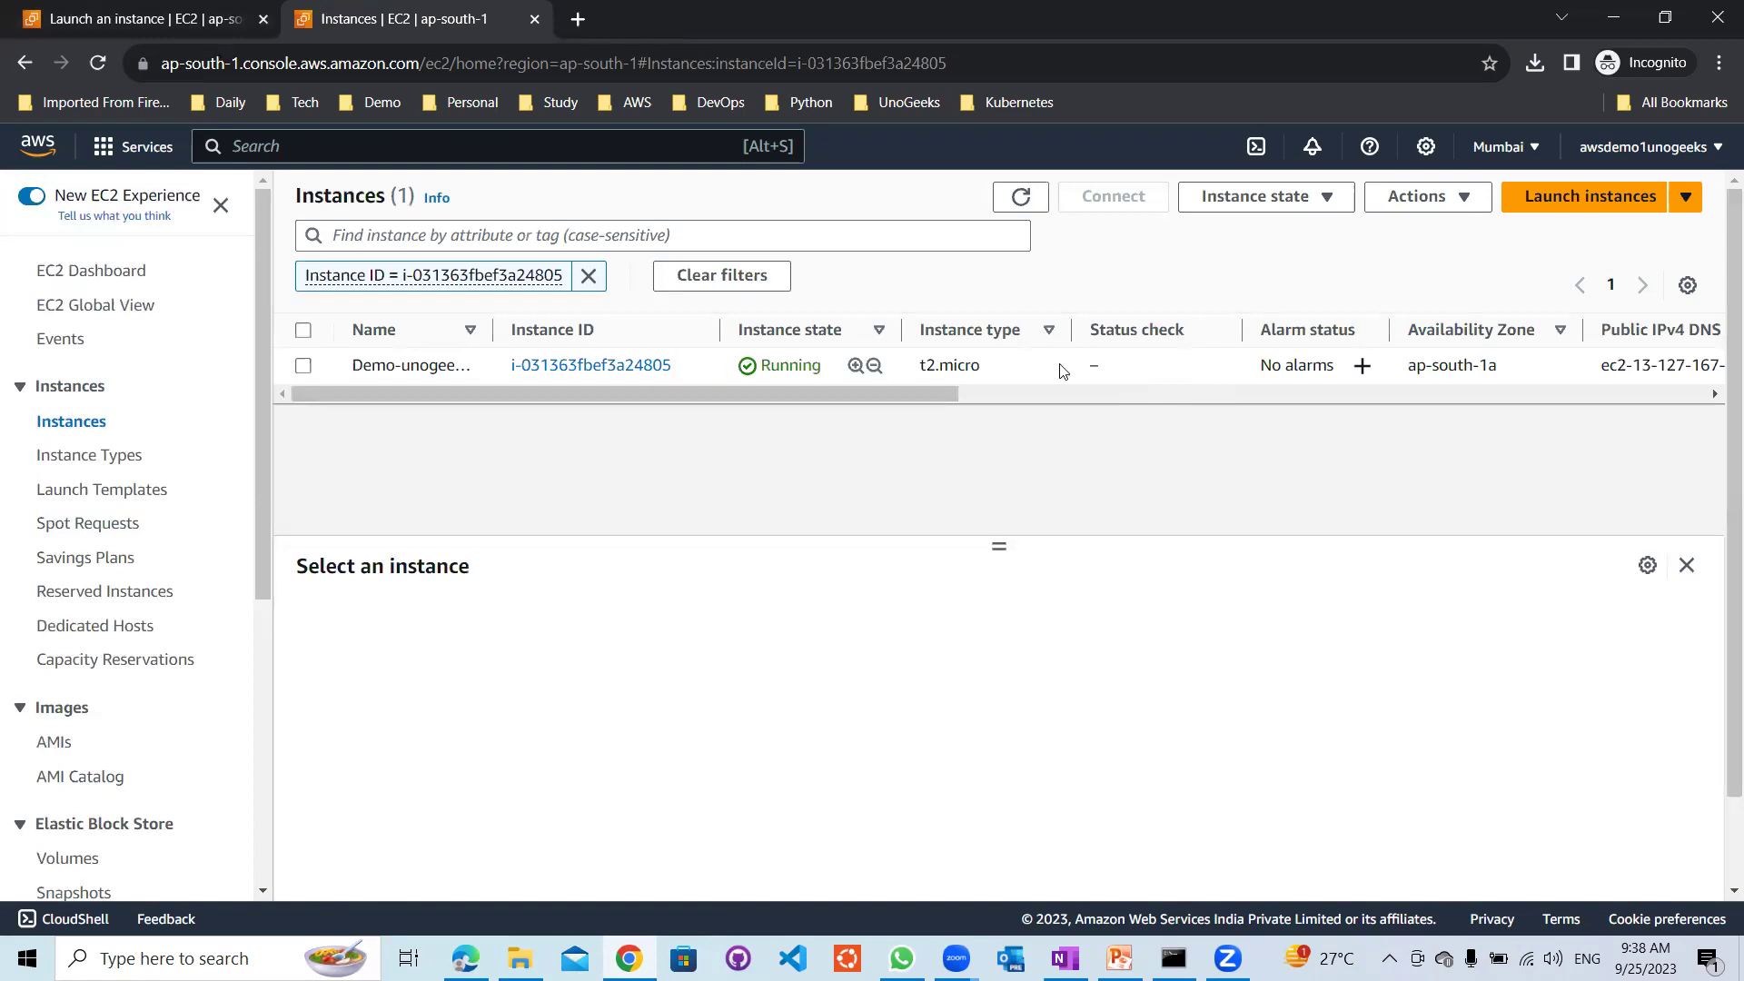
click(303, 365)
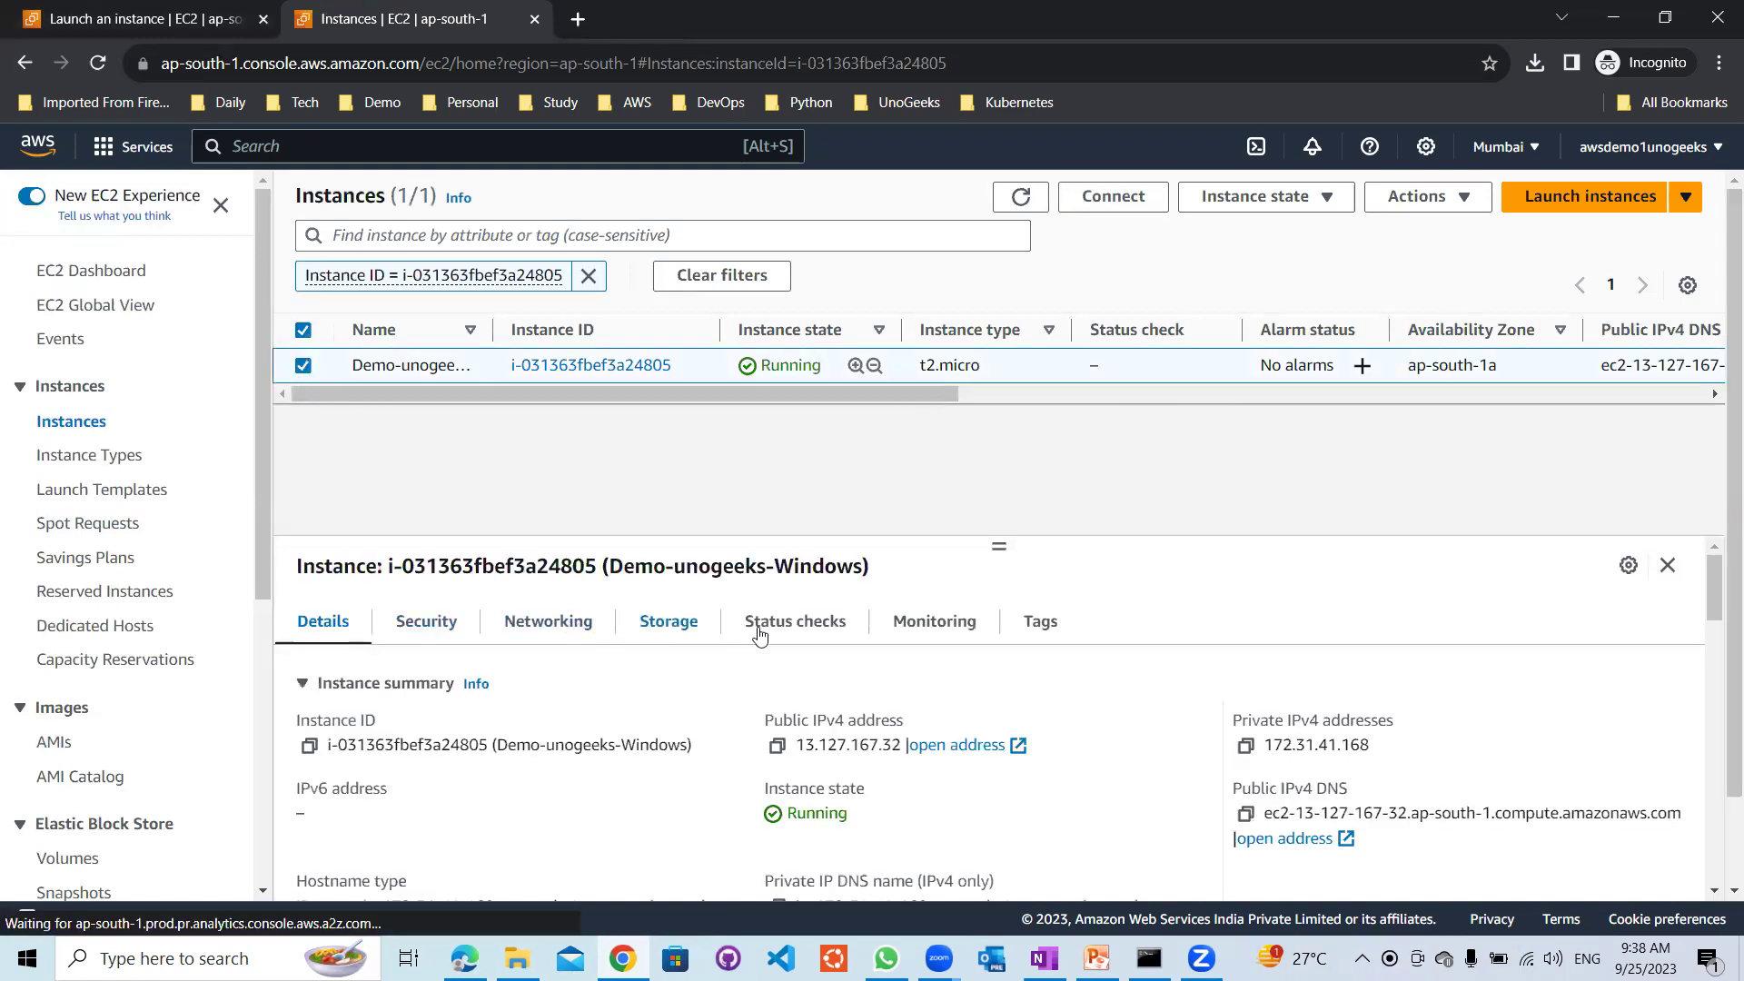
click(822, 630)
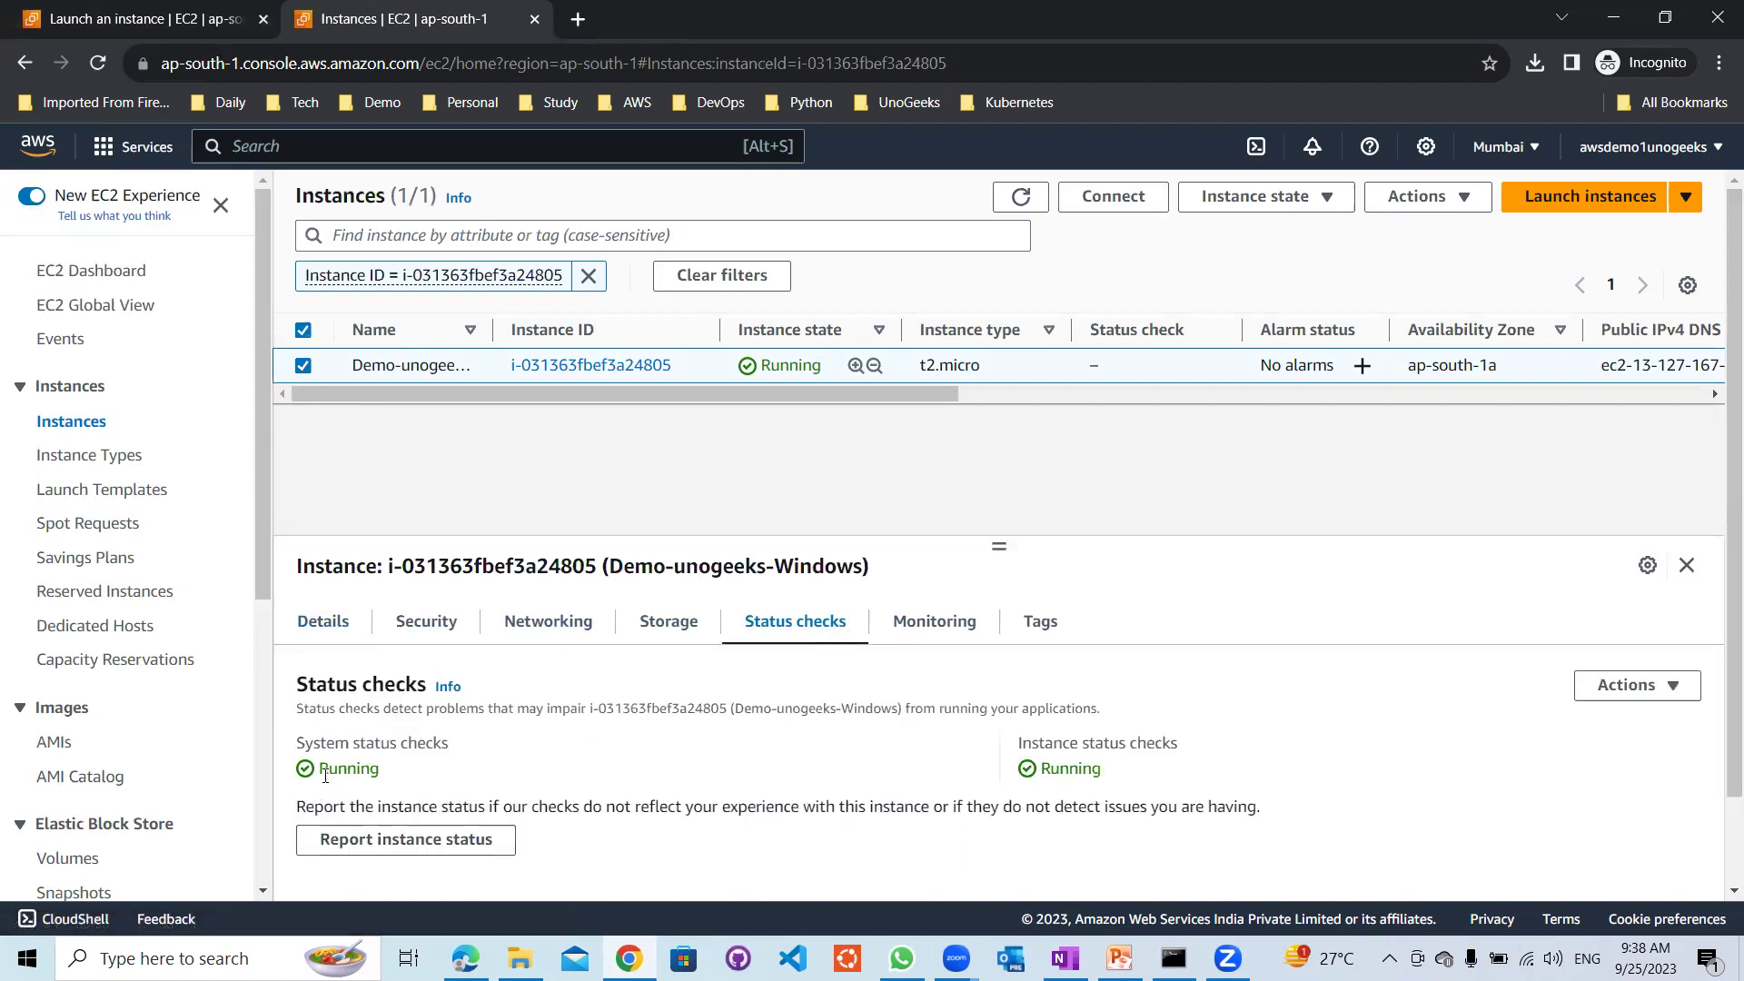
click(1024, 195)
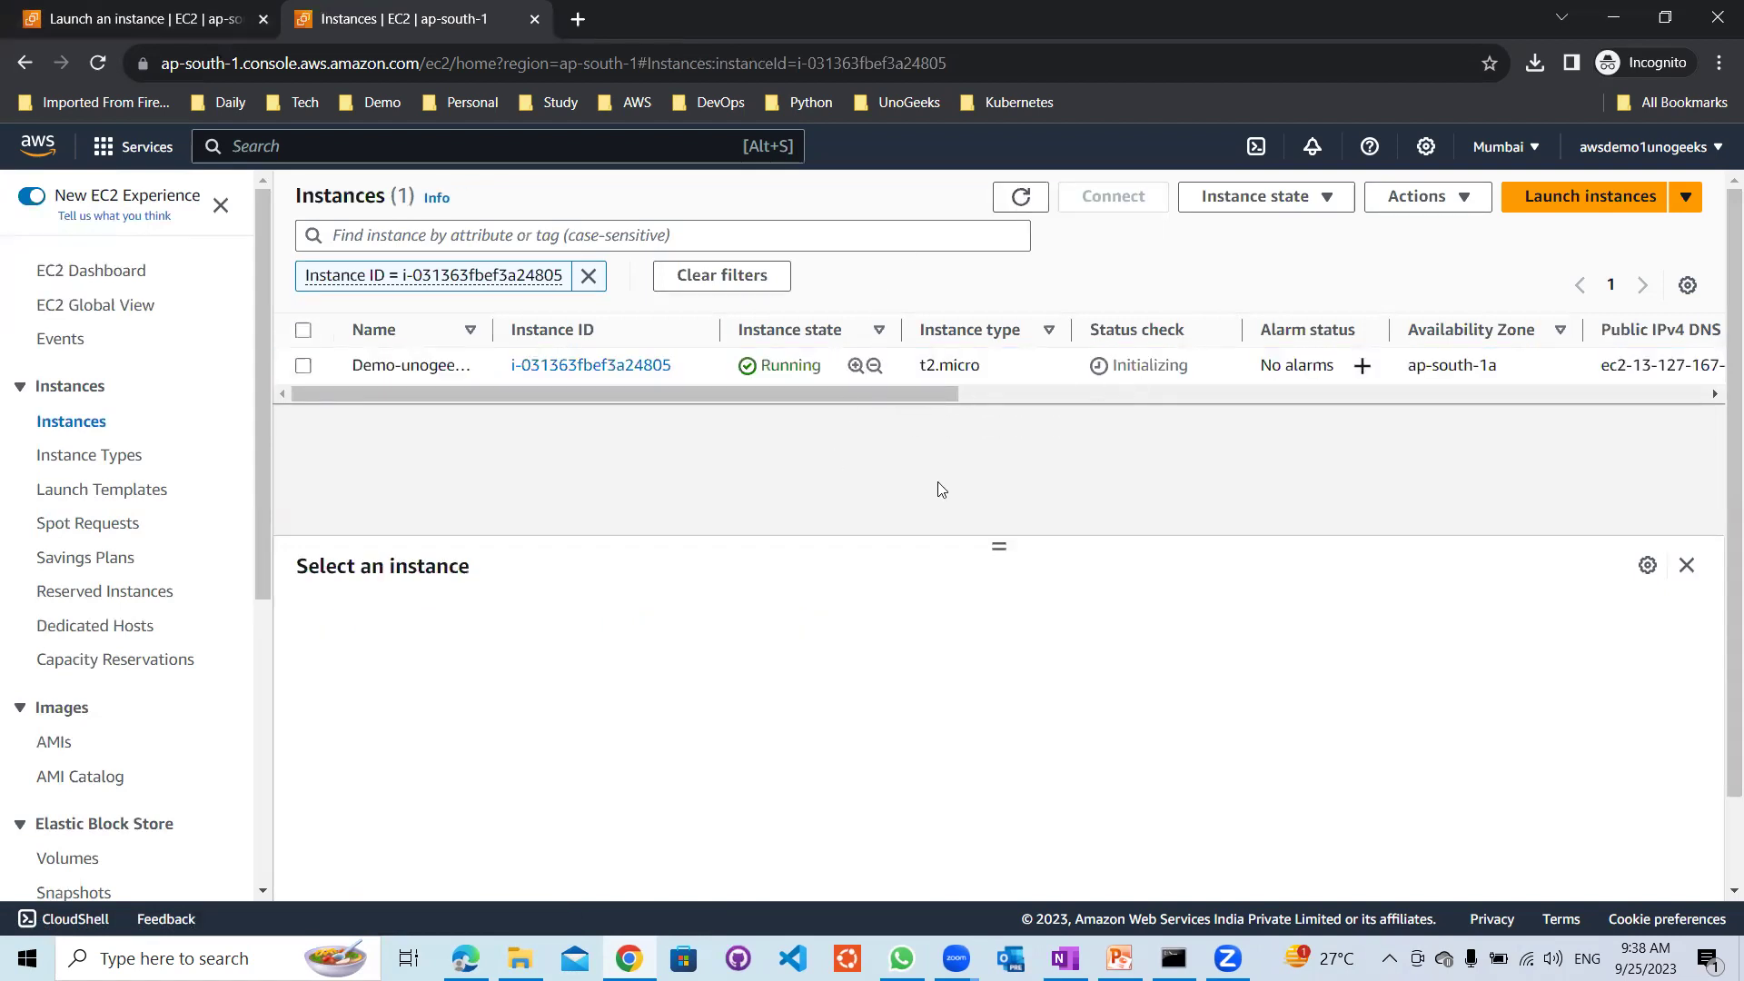
click(304, 368)
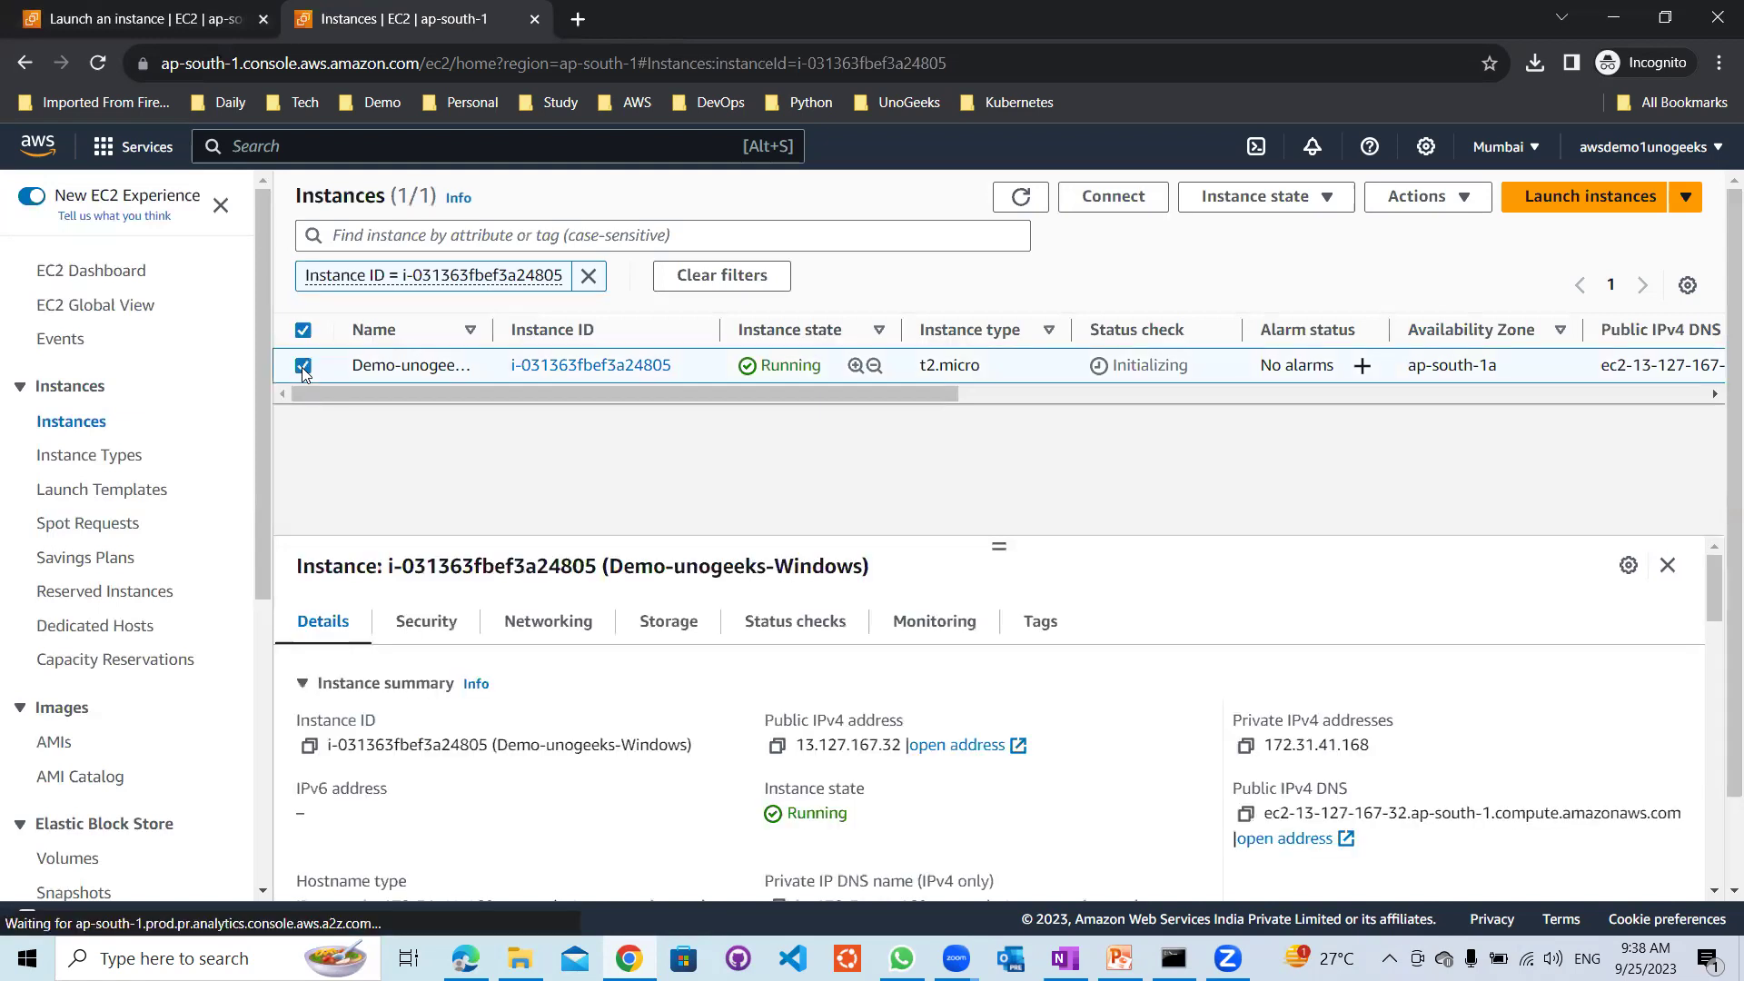
click(805, 624)
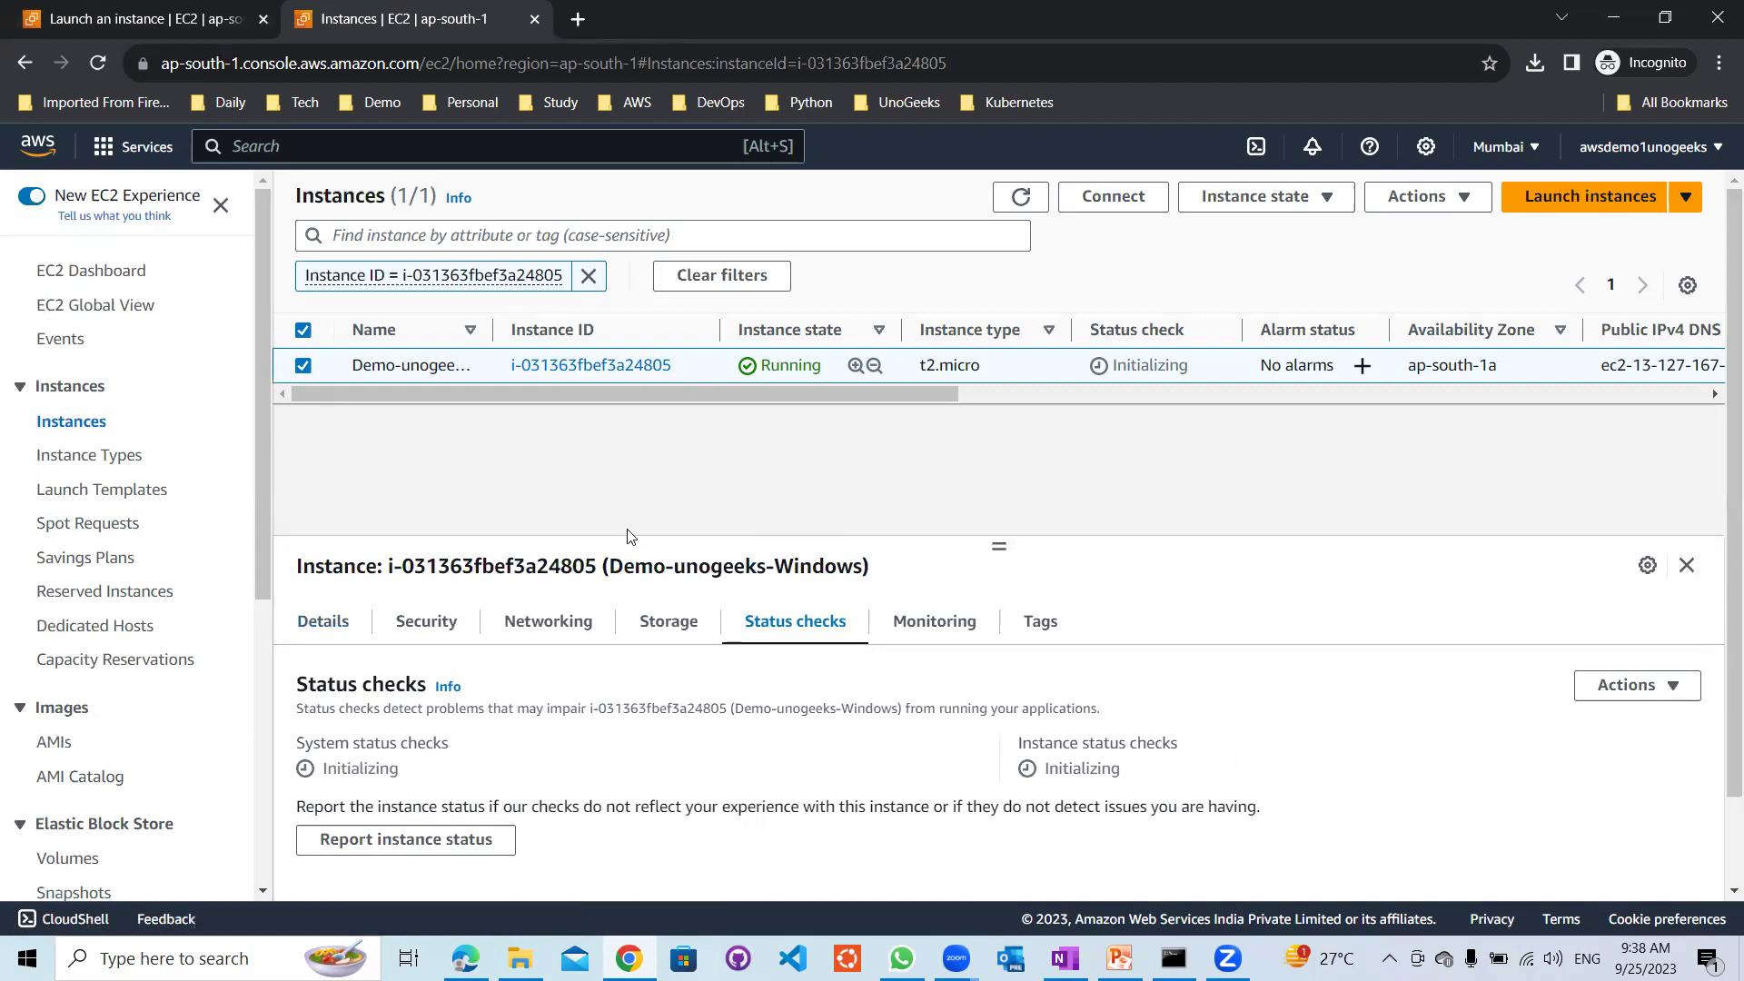
Return to the full instances list, start launching another instance and name it Demo-unogeeks-Linux
click(149, 18)
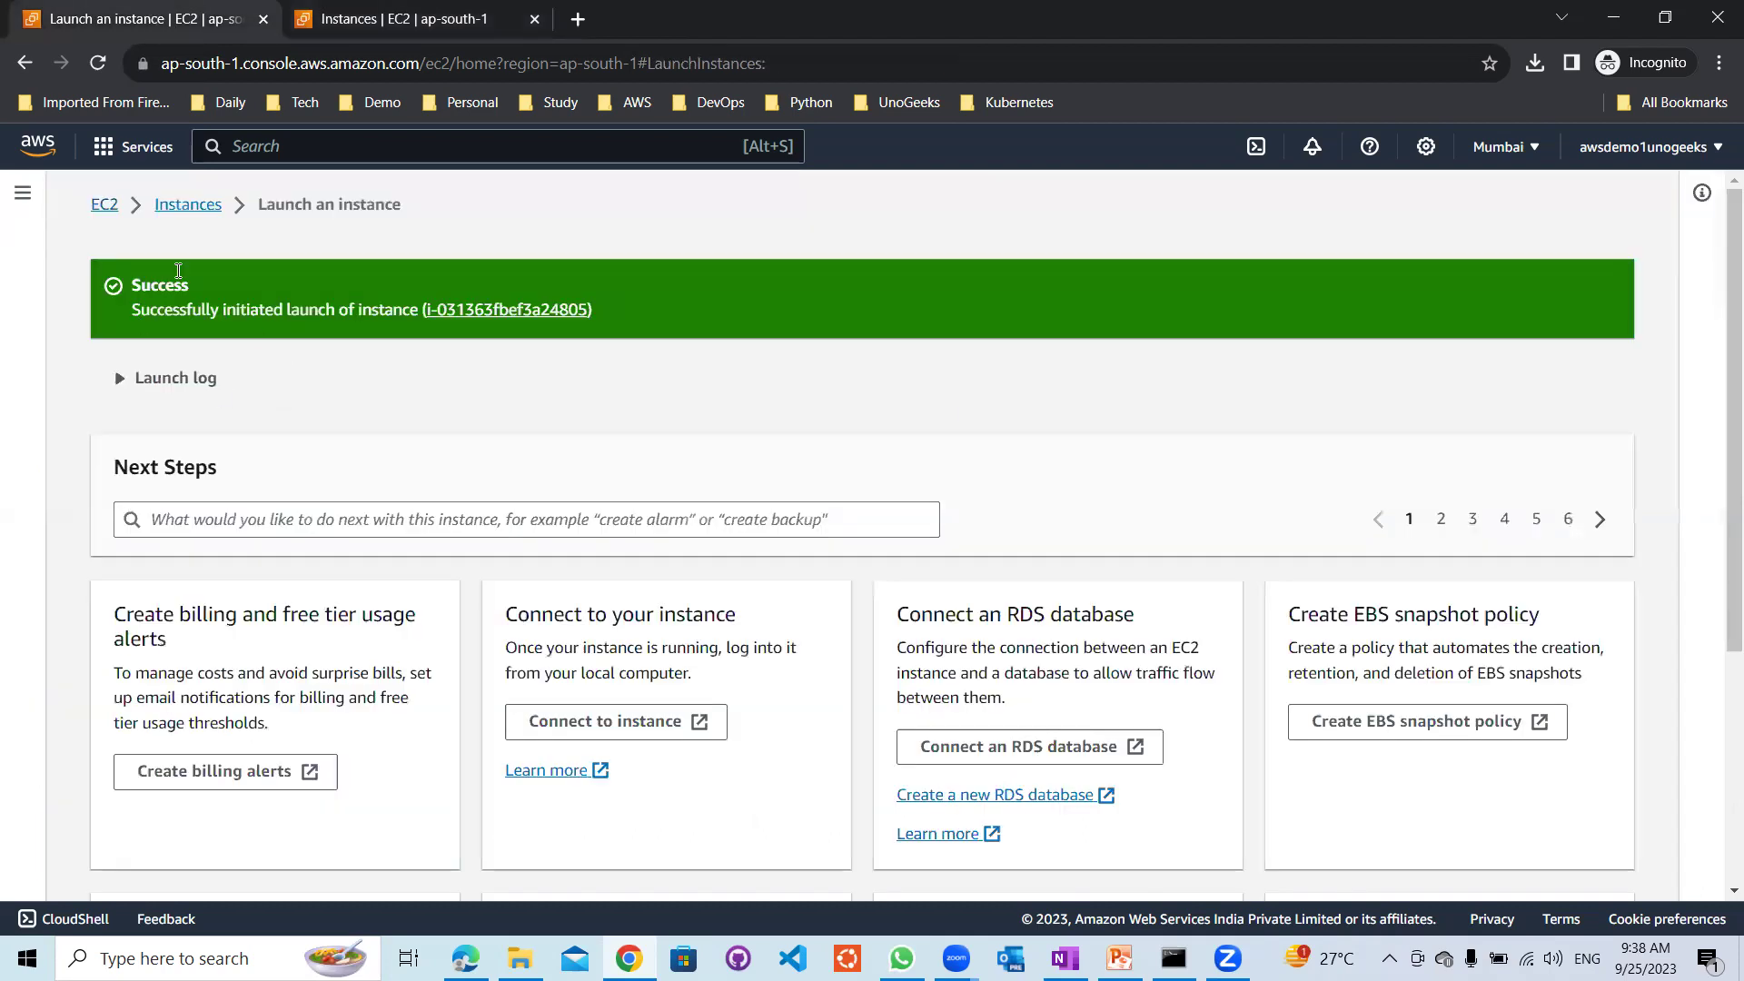
click(190, 206)
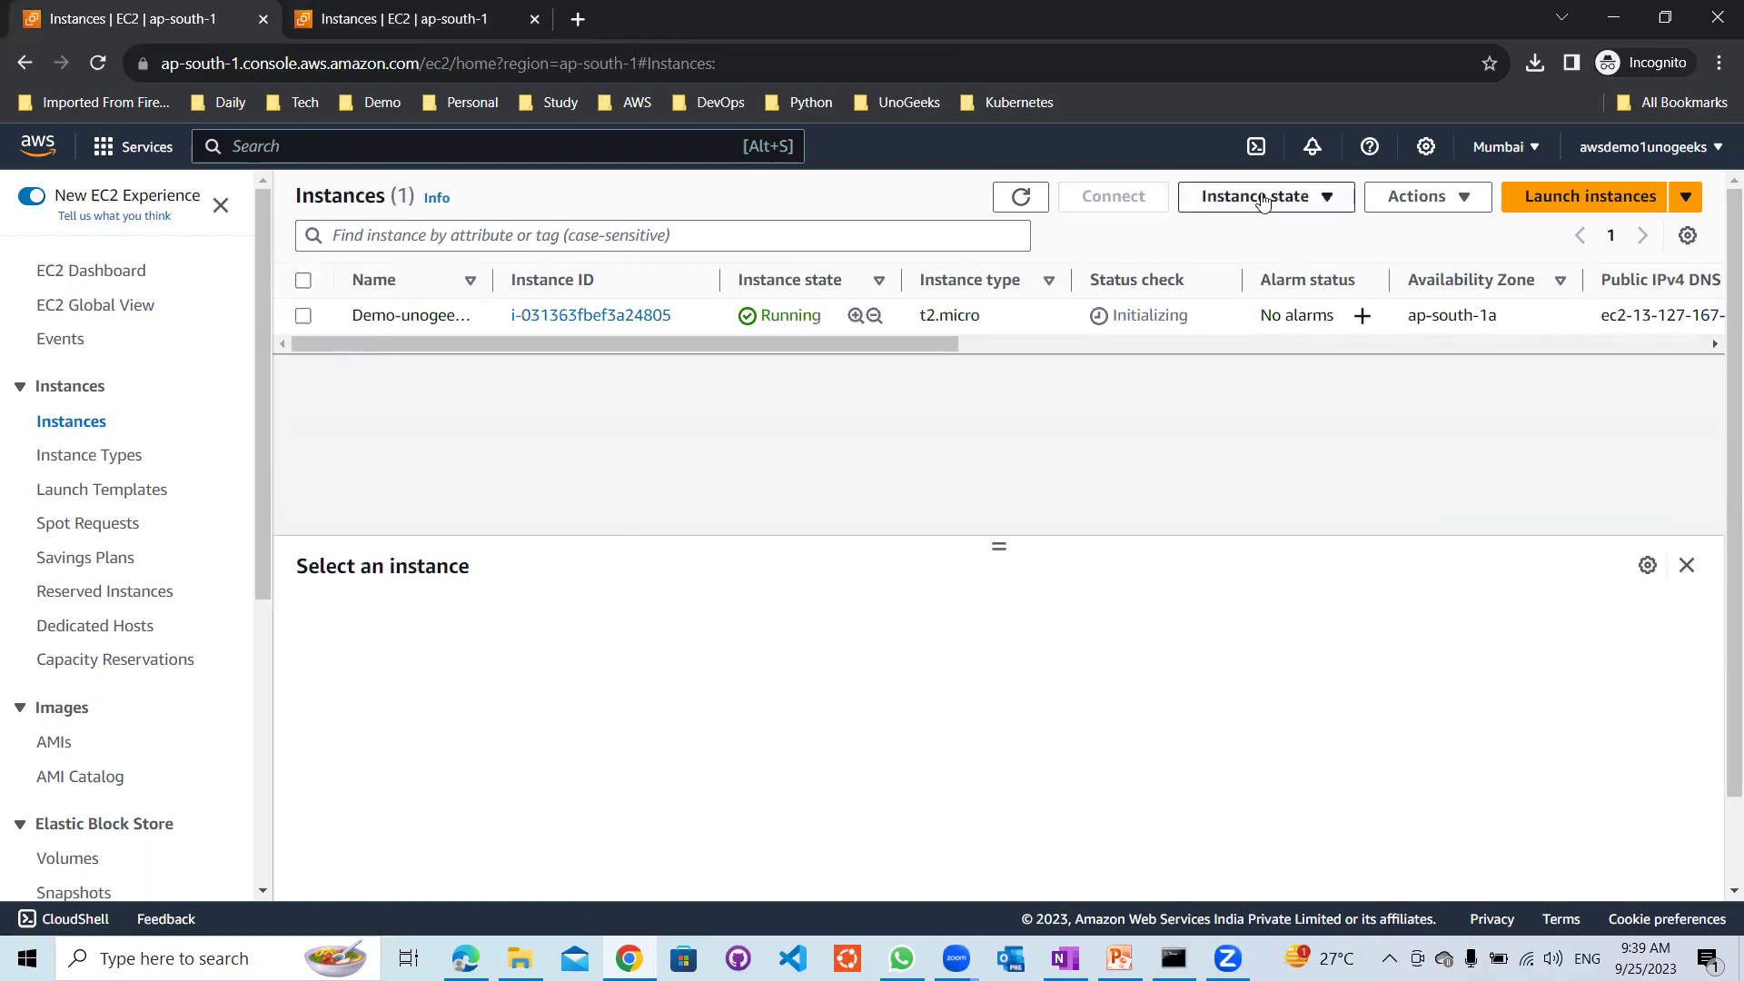
click(1580, 198)
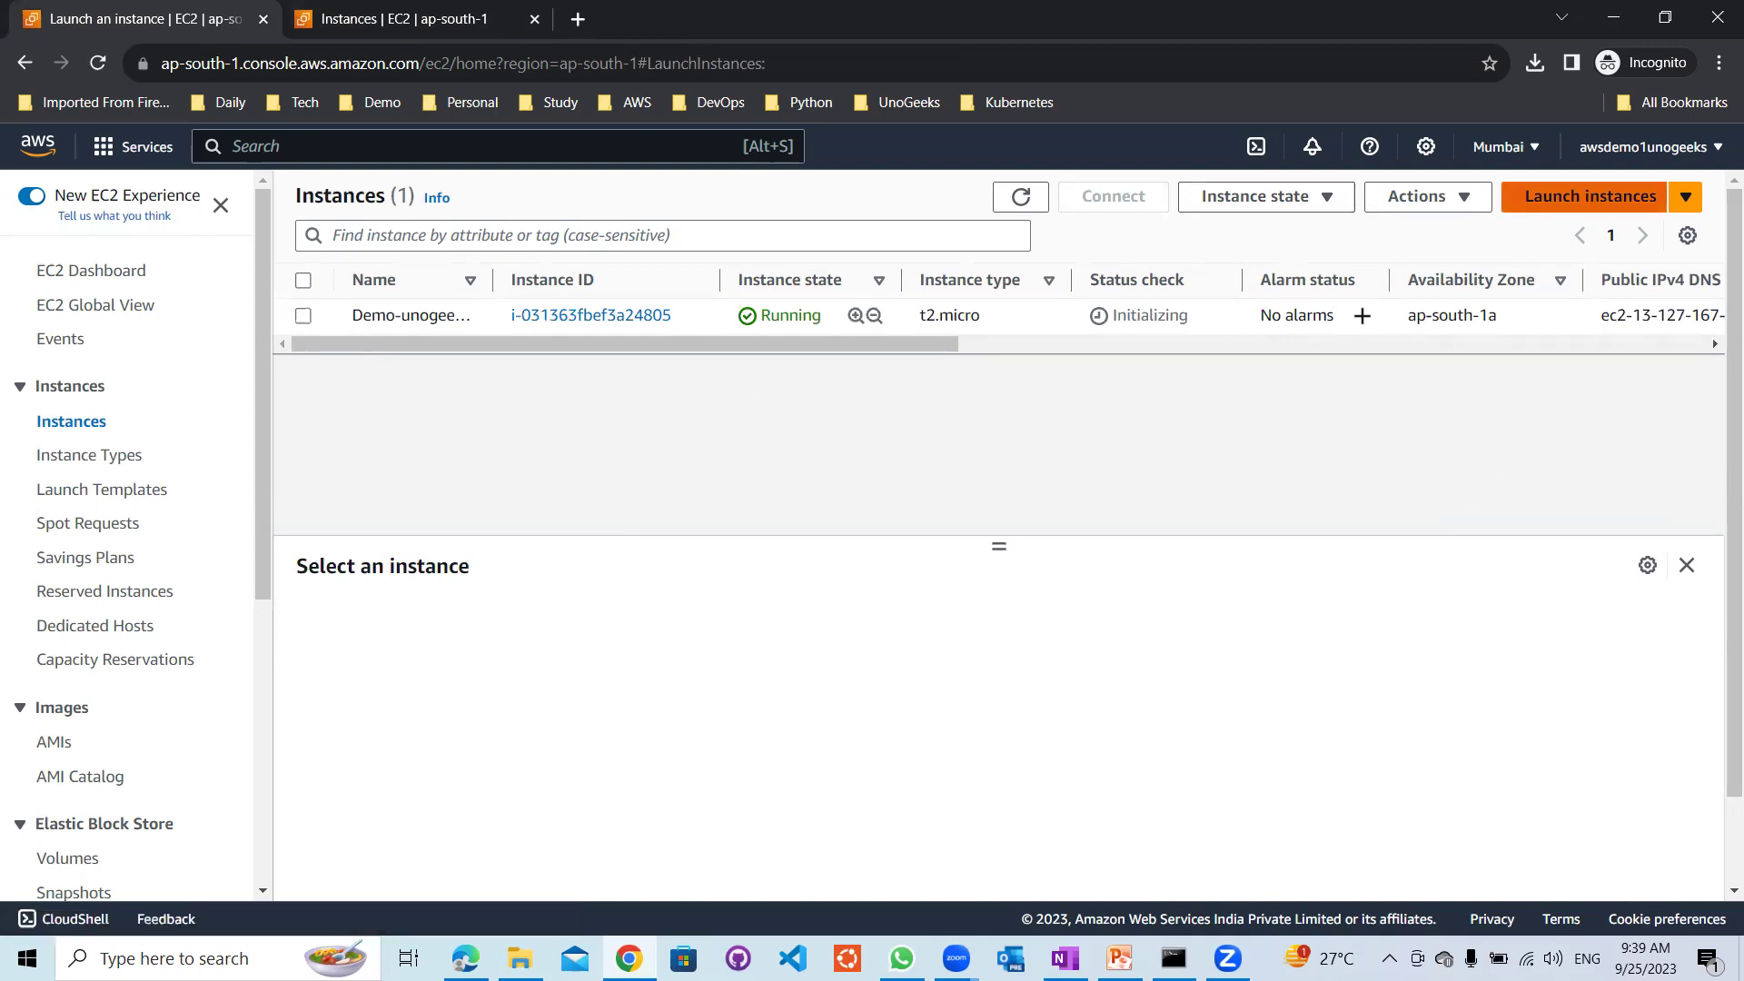
click(1563, 211)
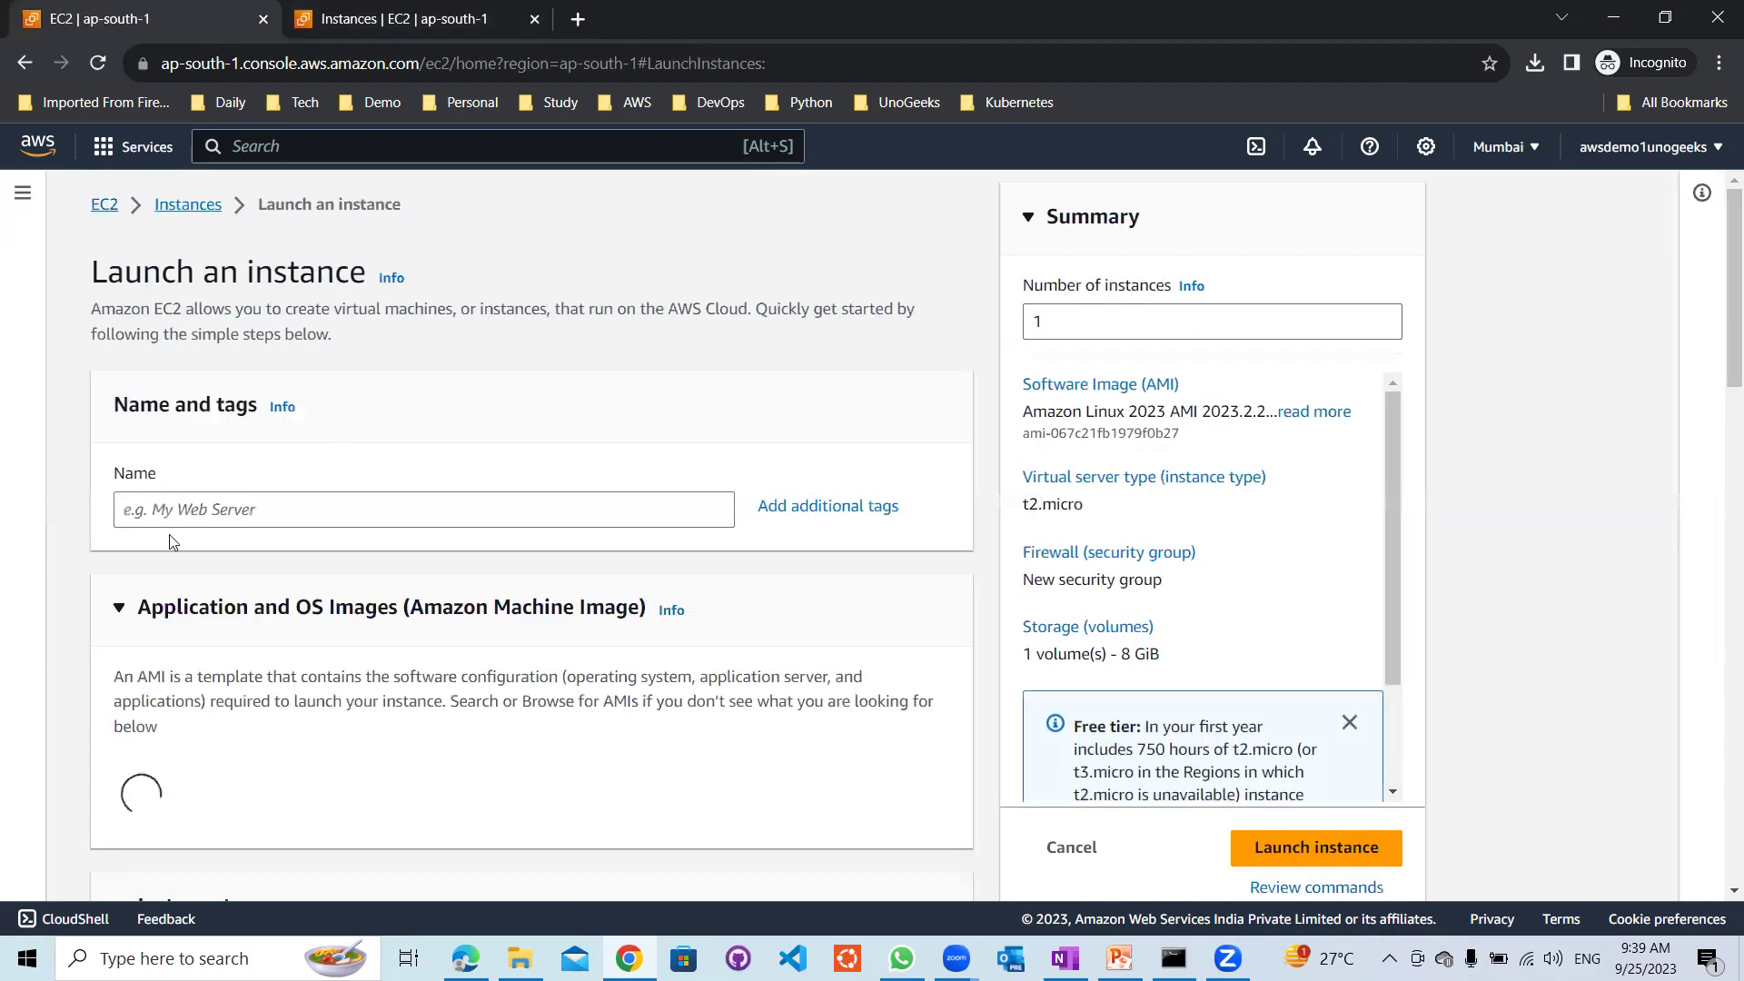
click(283, 520)
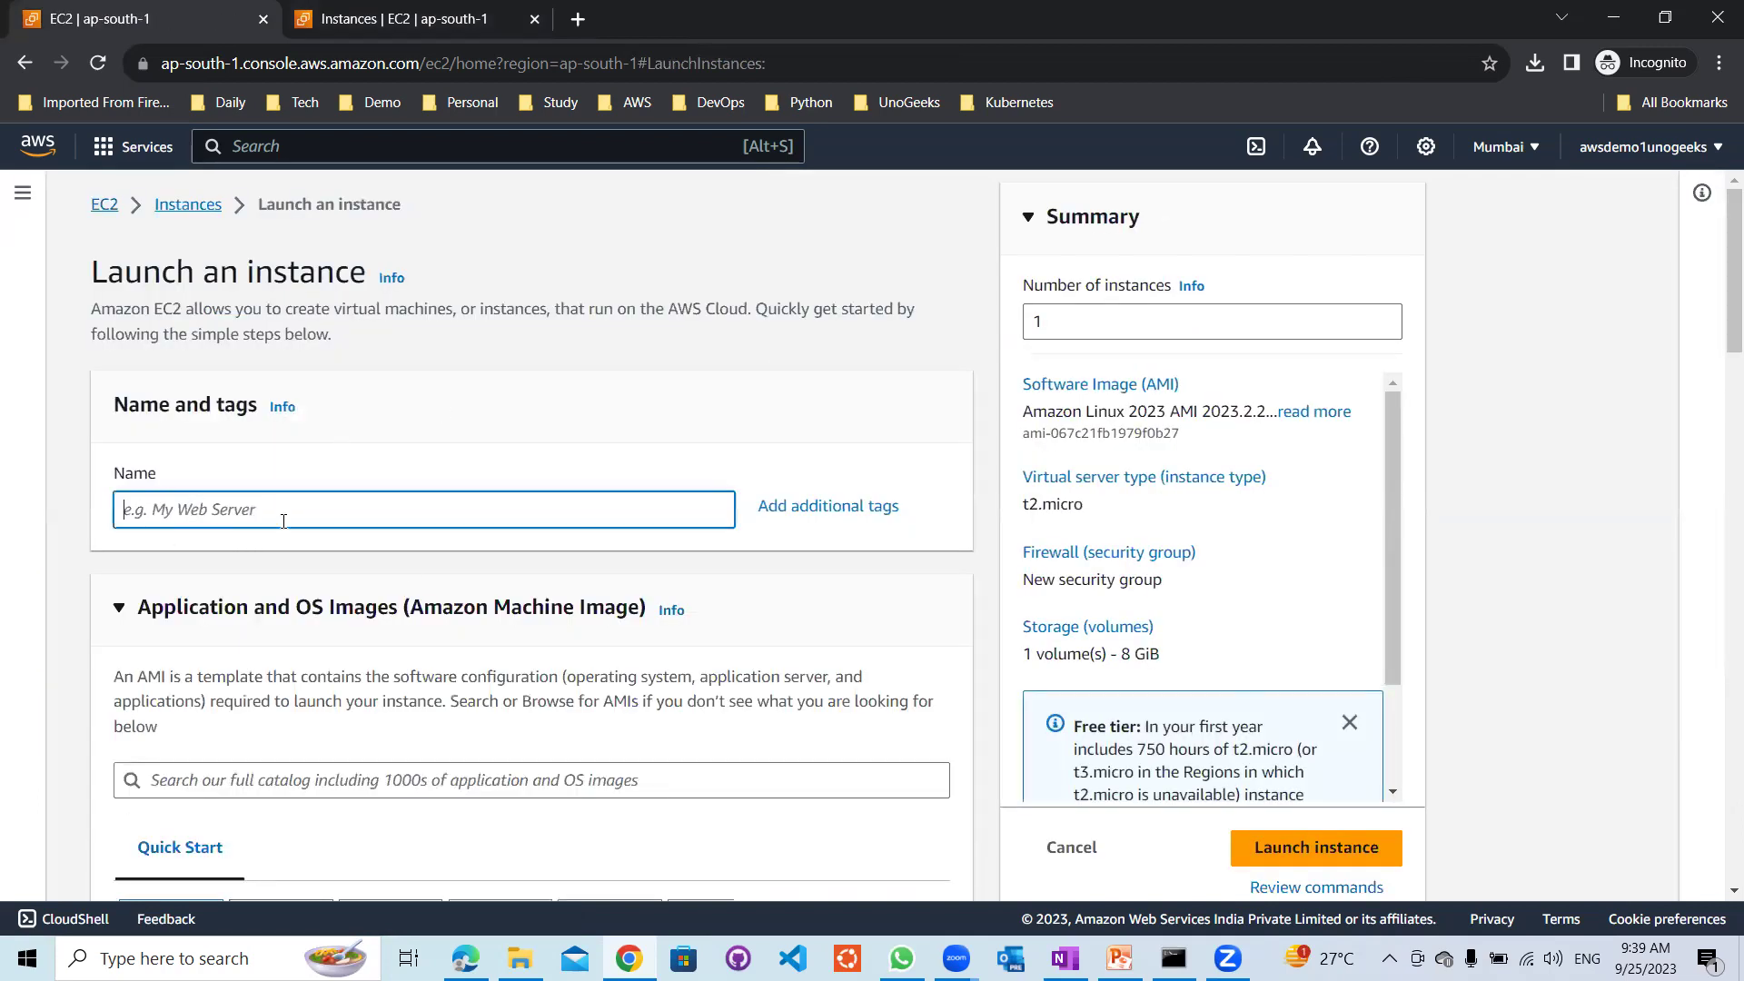
text(Demo)
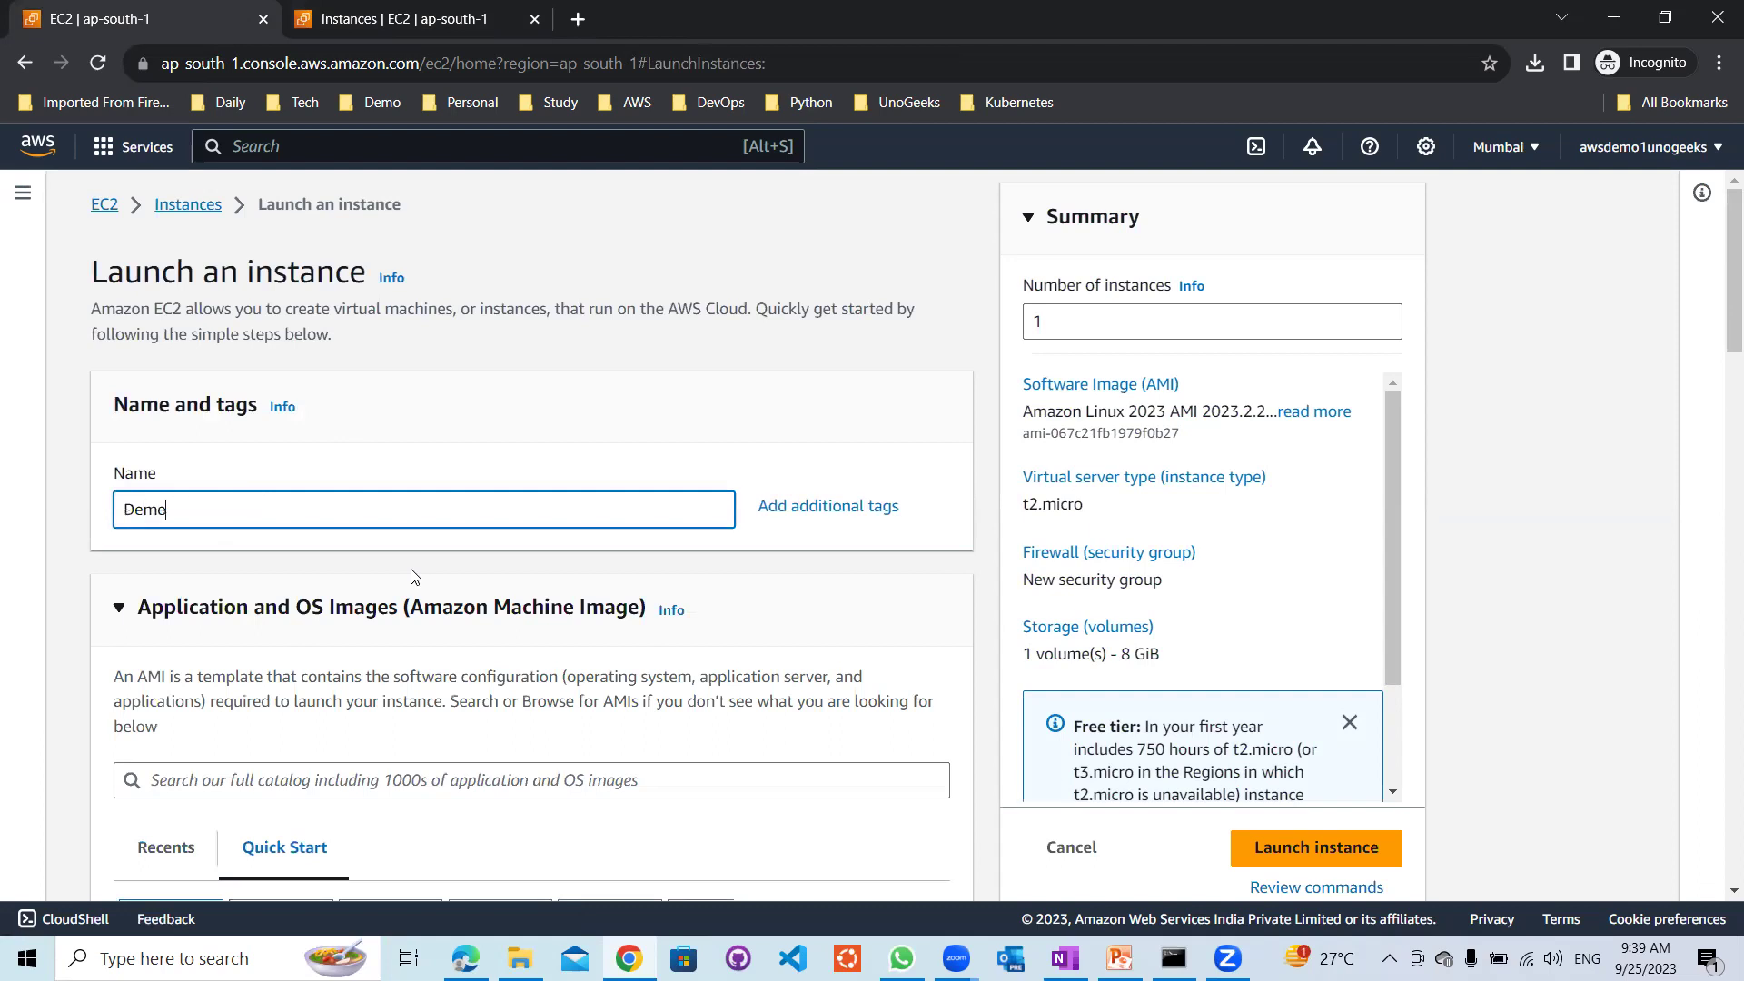
text(-unogeeks-Linux)
Choose Amazon Linux as the quick-start operating system image for the new instance
scroll(1719, 310, down, 3)
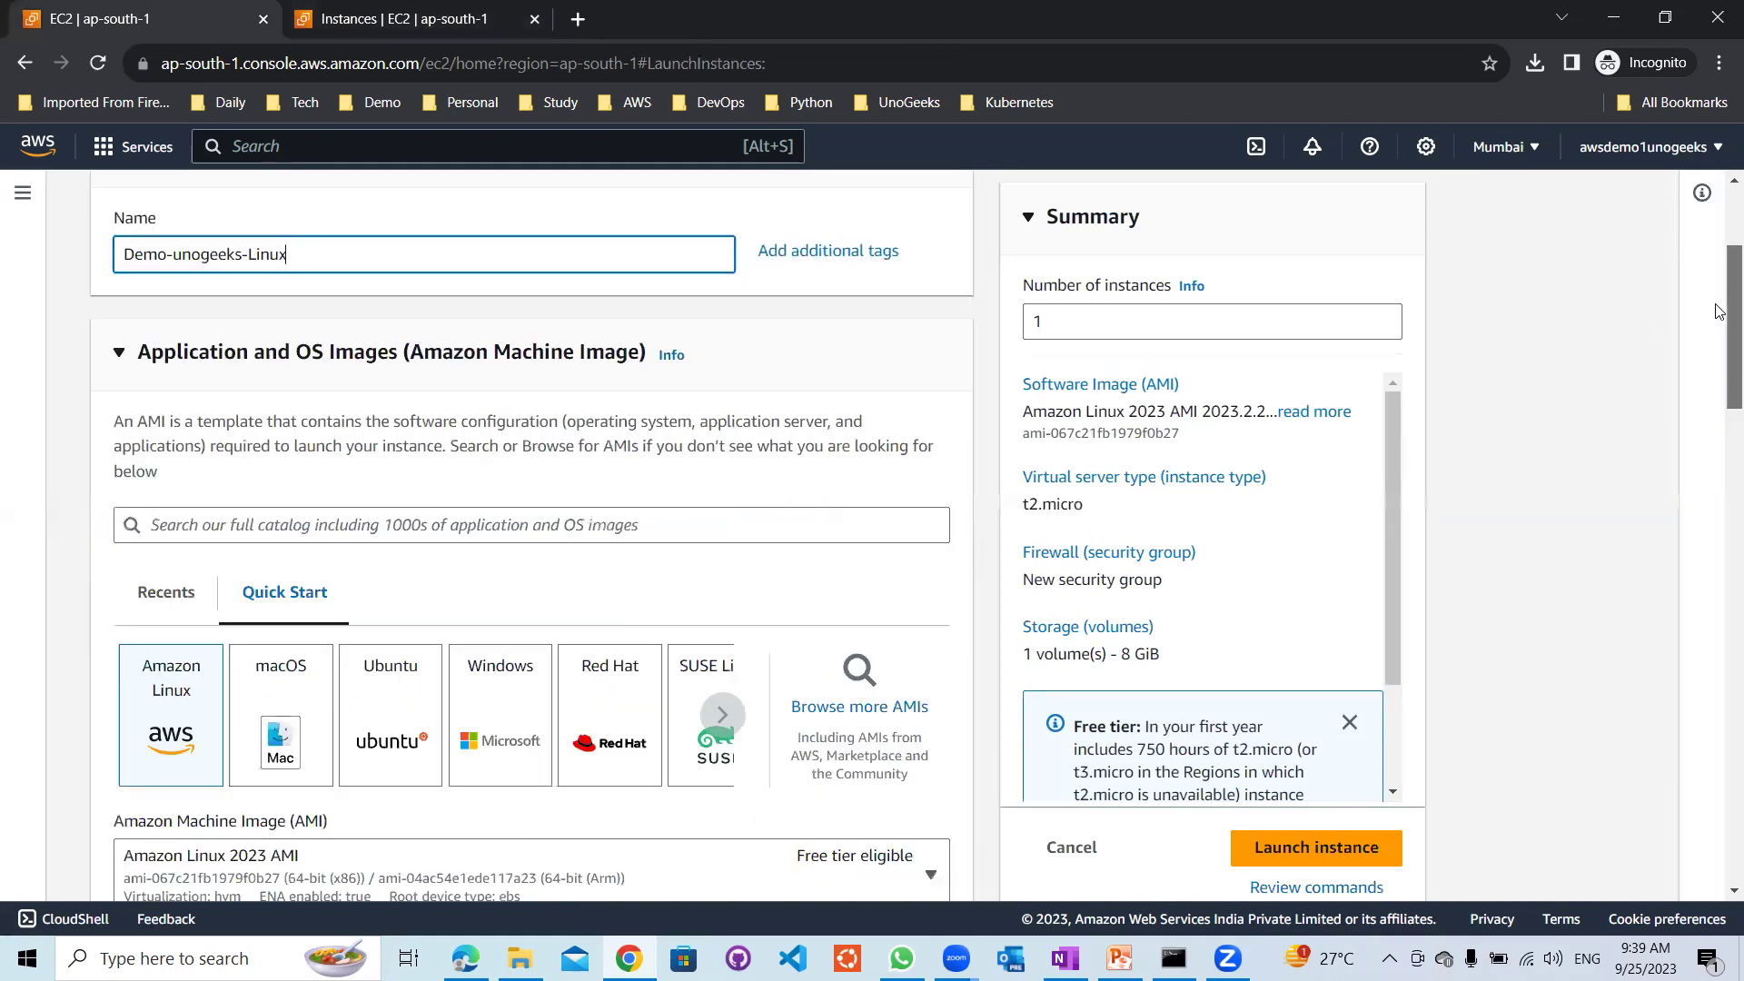
scroll(1719, 328, down, 1)
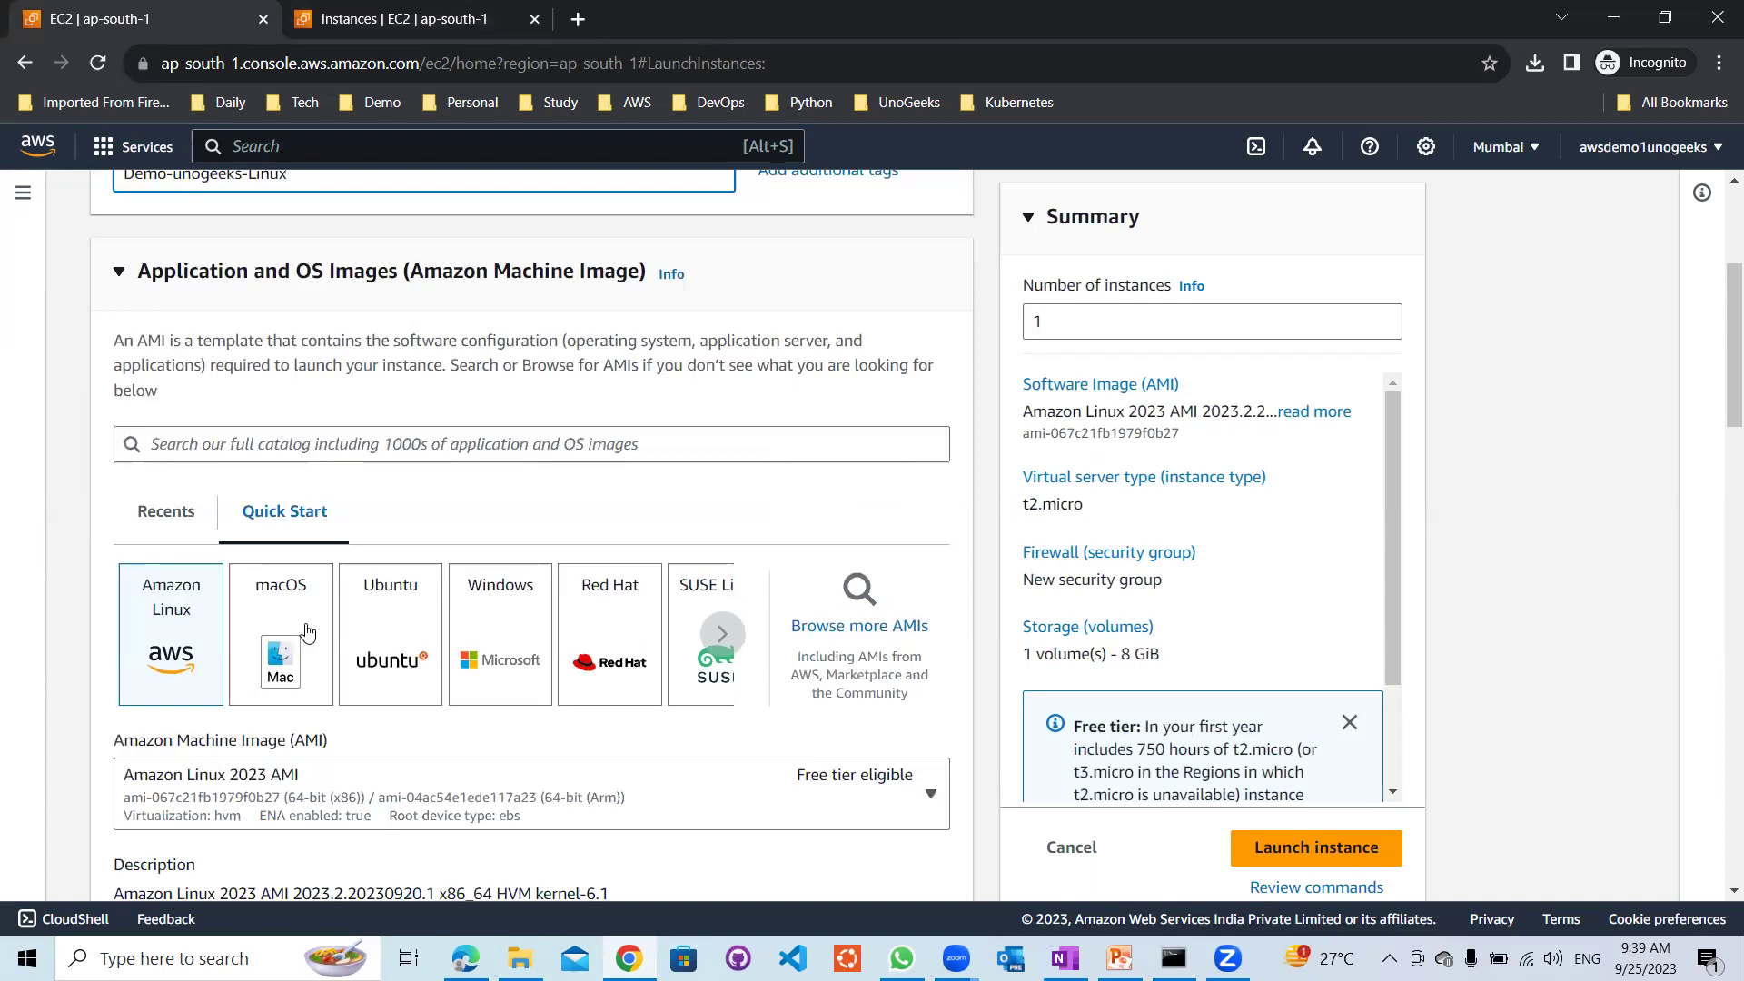
click(166, 640)
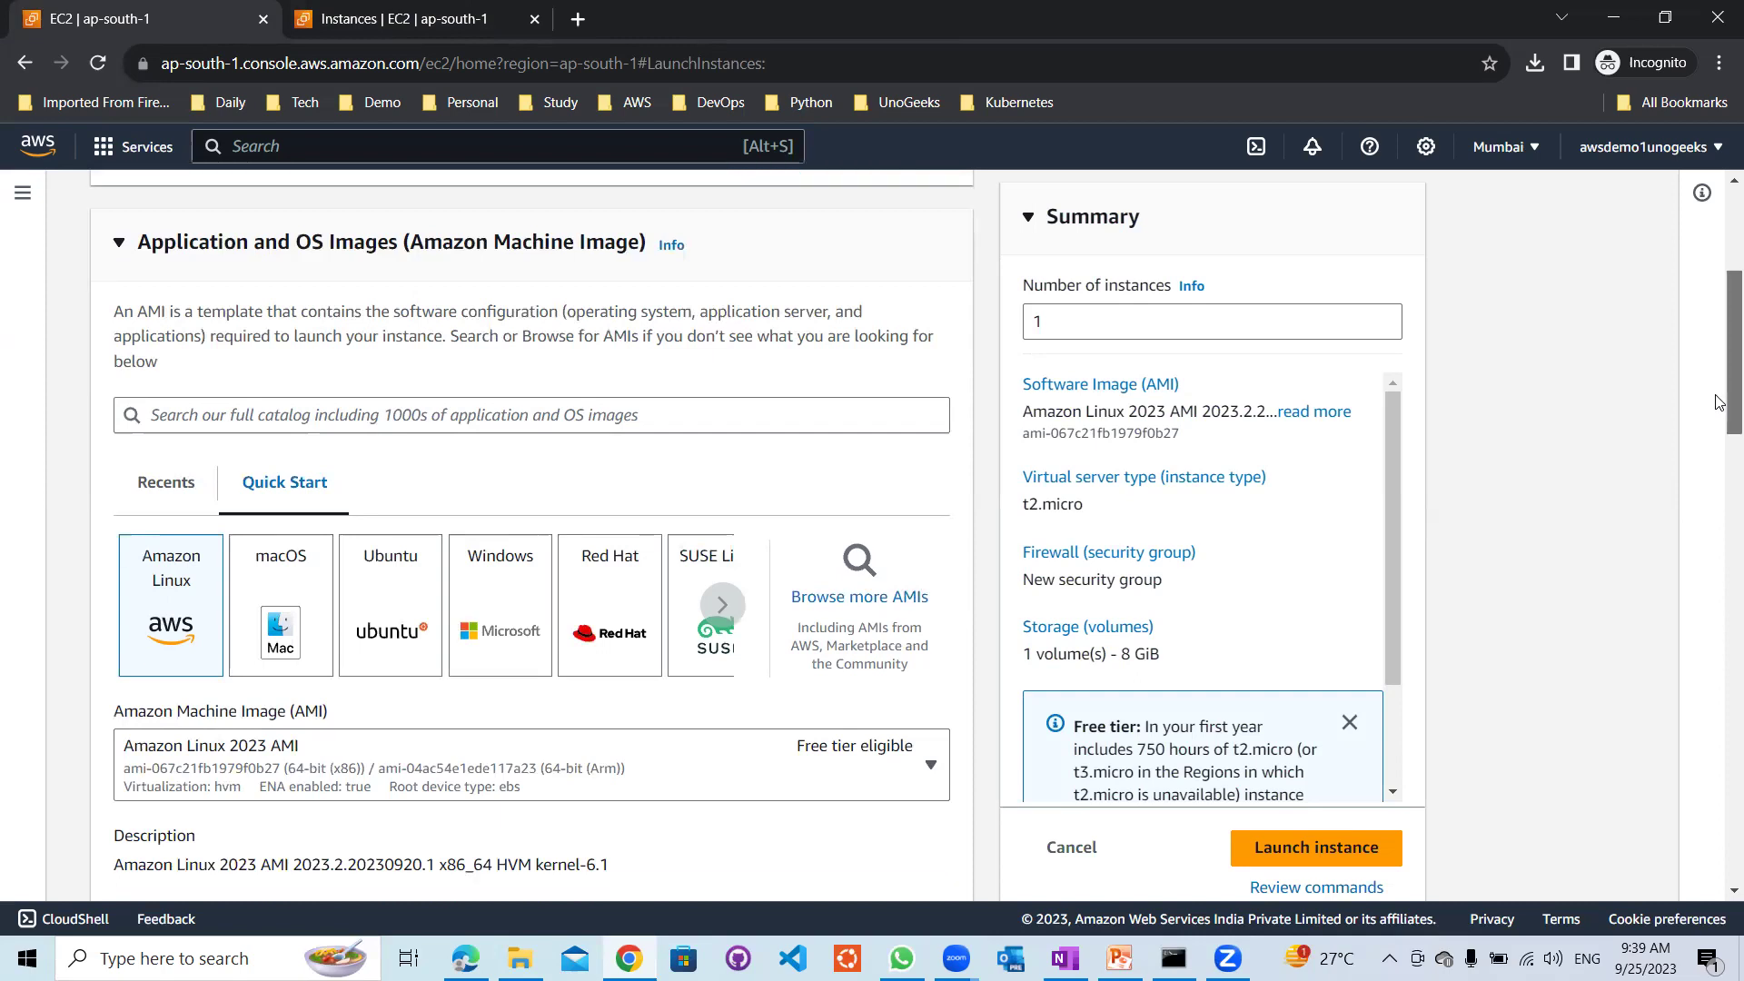
Create an RSA key pair in .pem format named Demo-keypair-Linux for the instance and save its file in Downloads
scroll(1719, 463, down, 3)
scroll(1719, 491, down, 2)
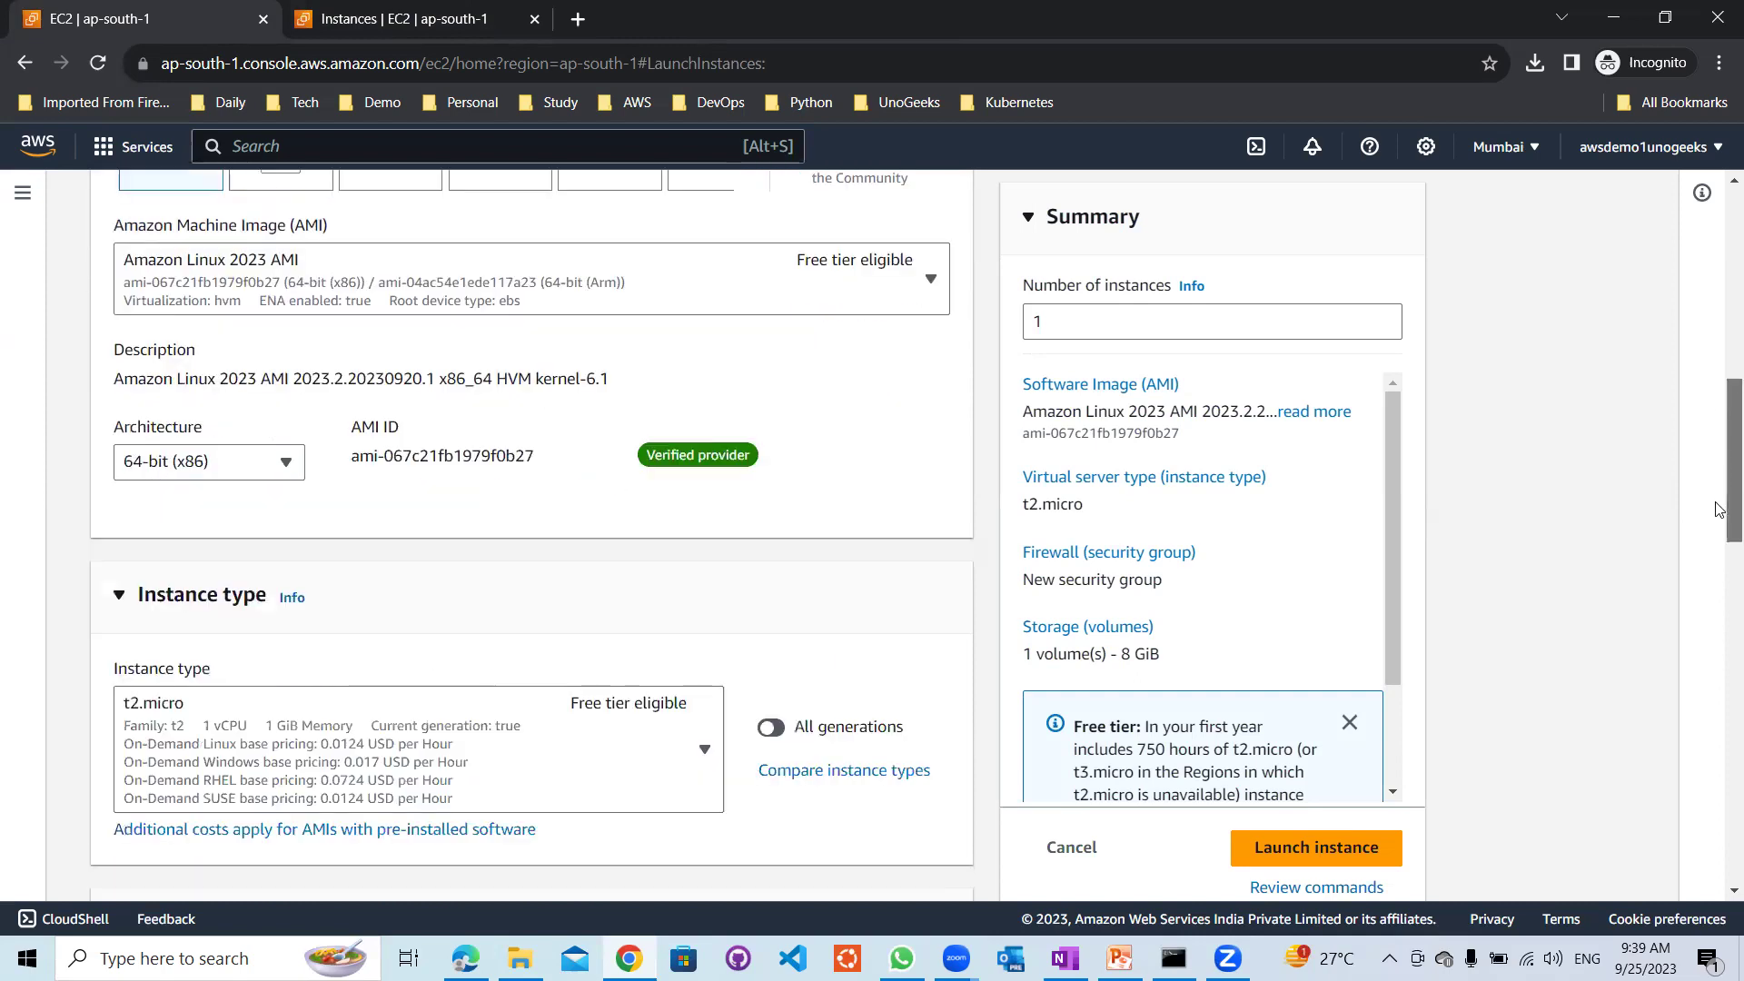
scroll(1719, 540, down, 1)
scroll(1719, 561, down, 1)
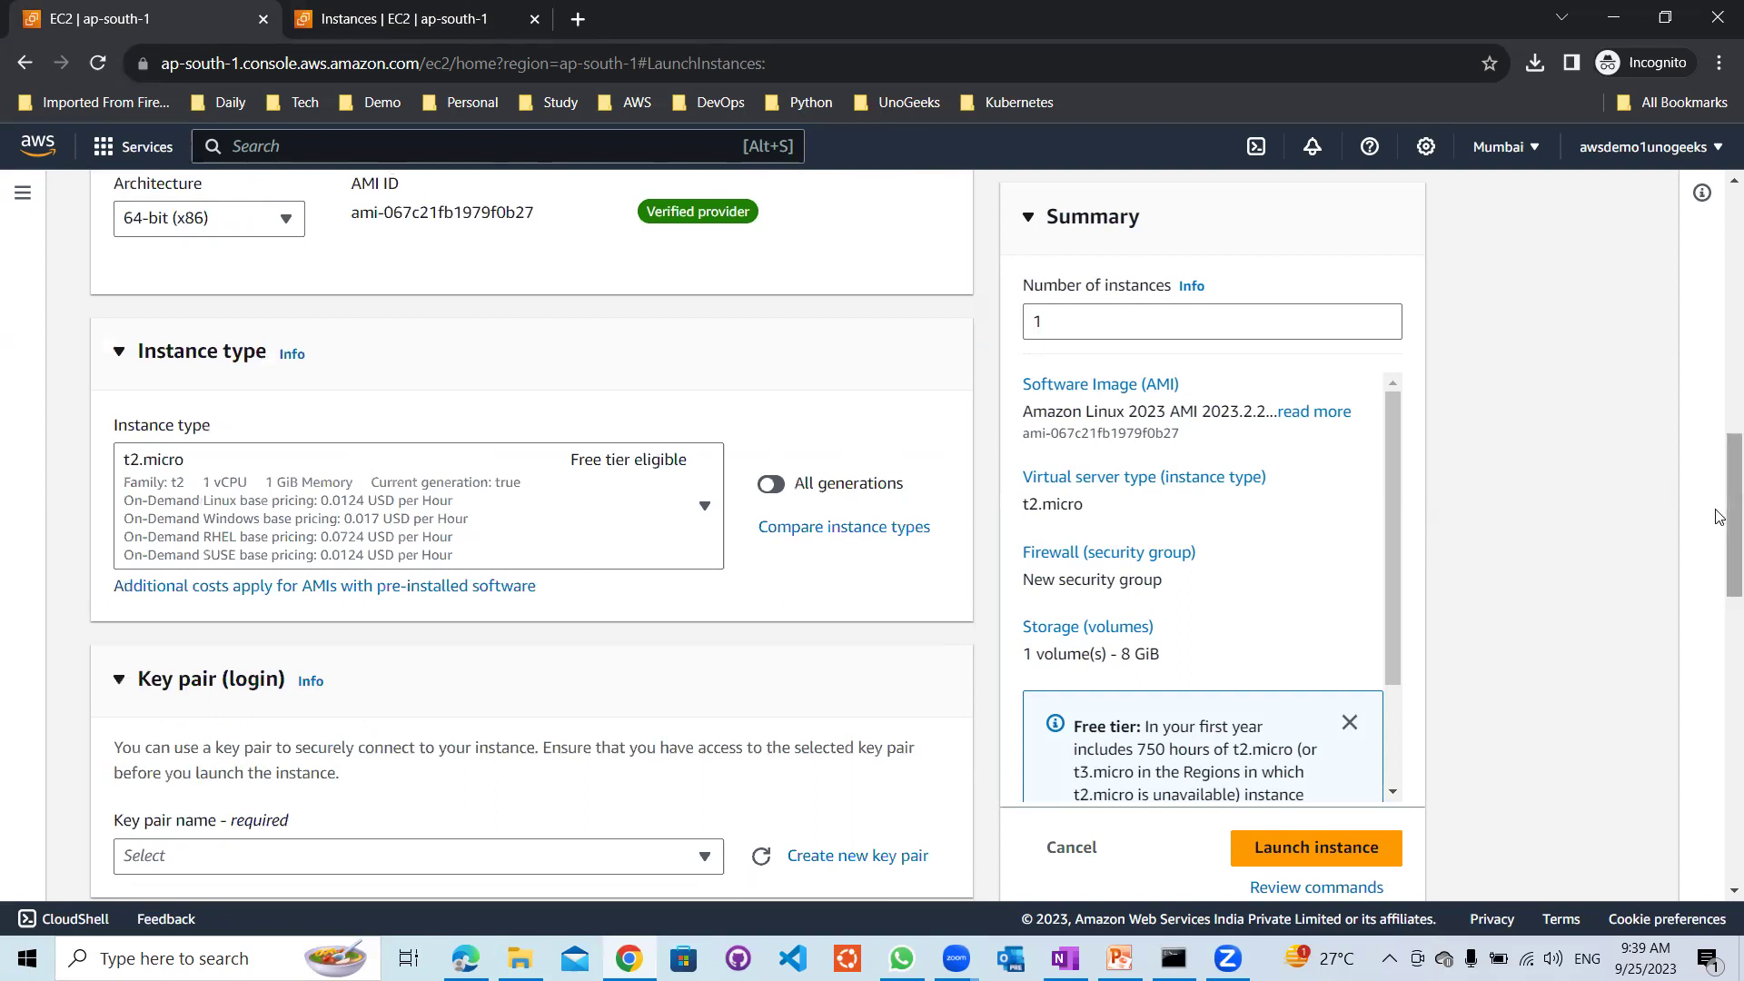
scroll(1720, 578, down, 2)
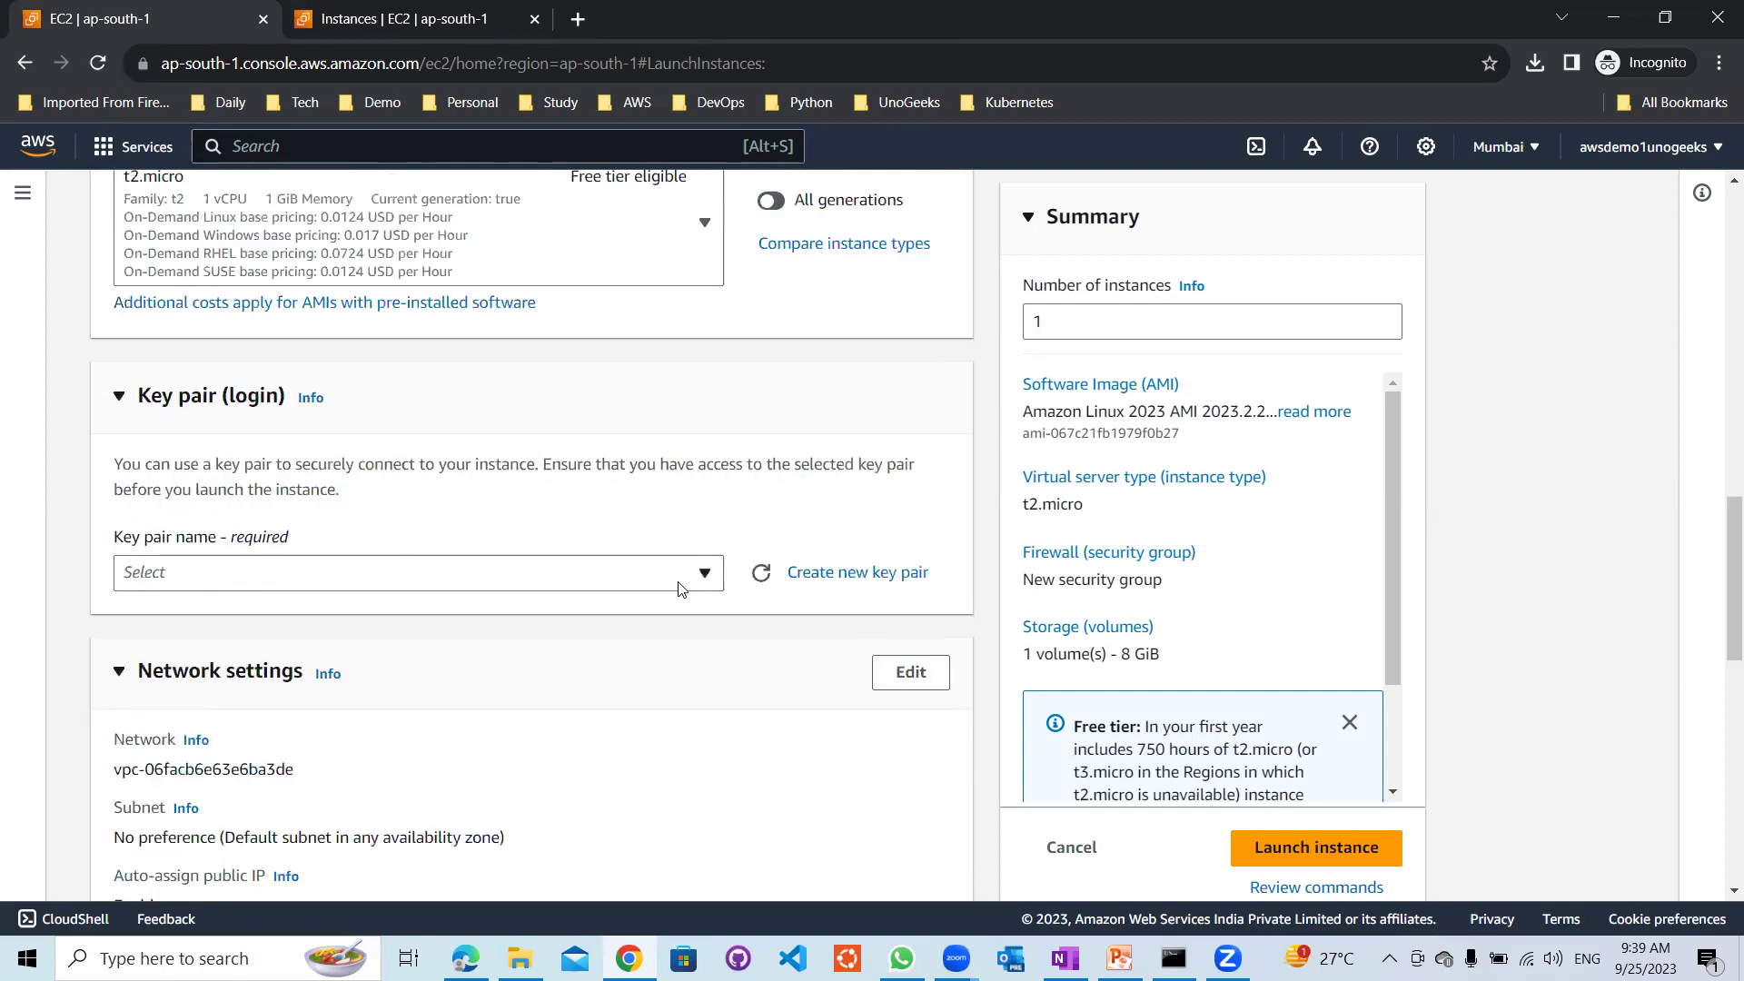
click(701, 586)
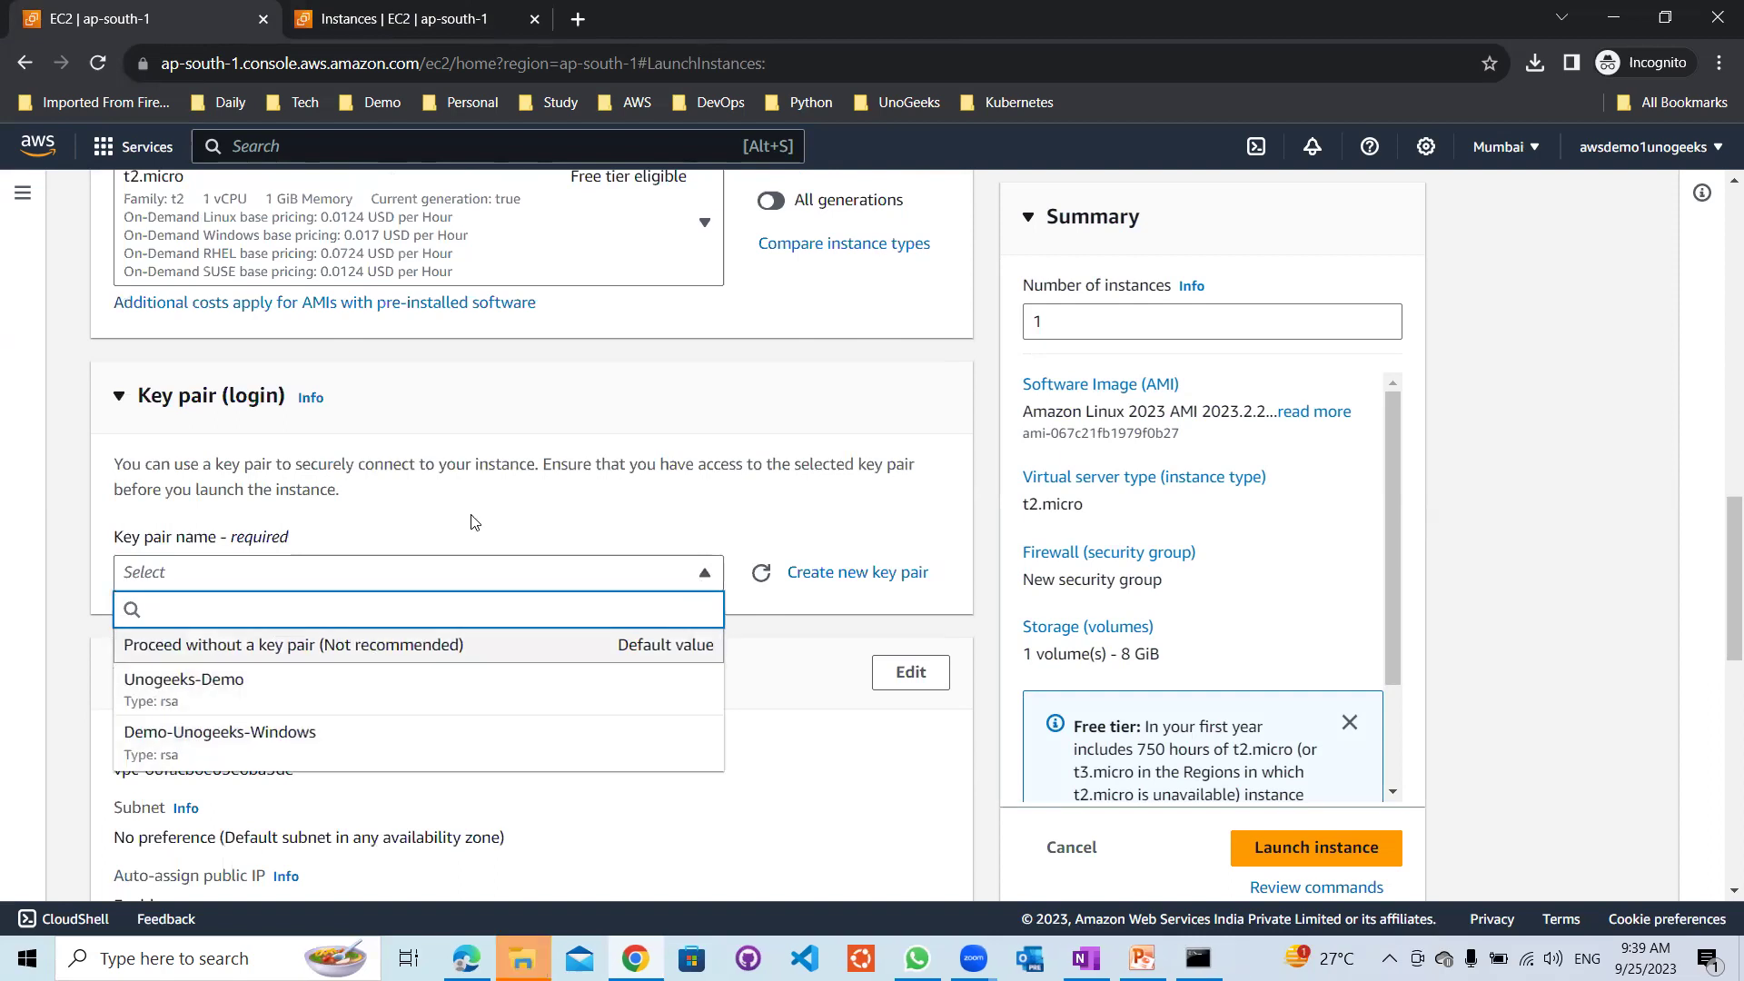
click(815, 543)
click(853, 574)
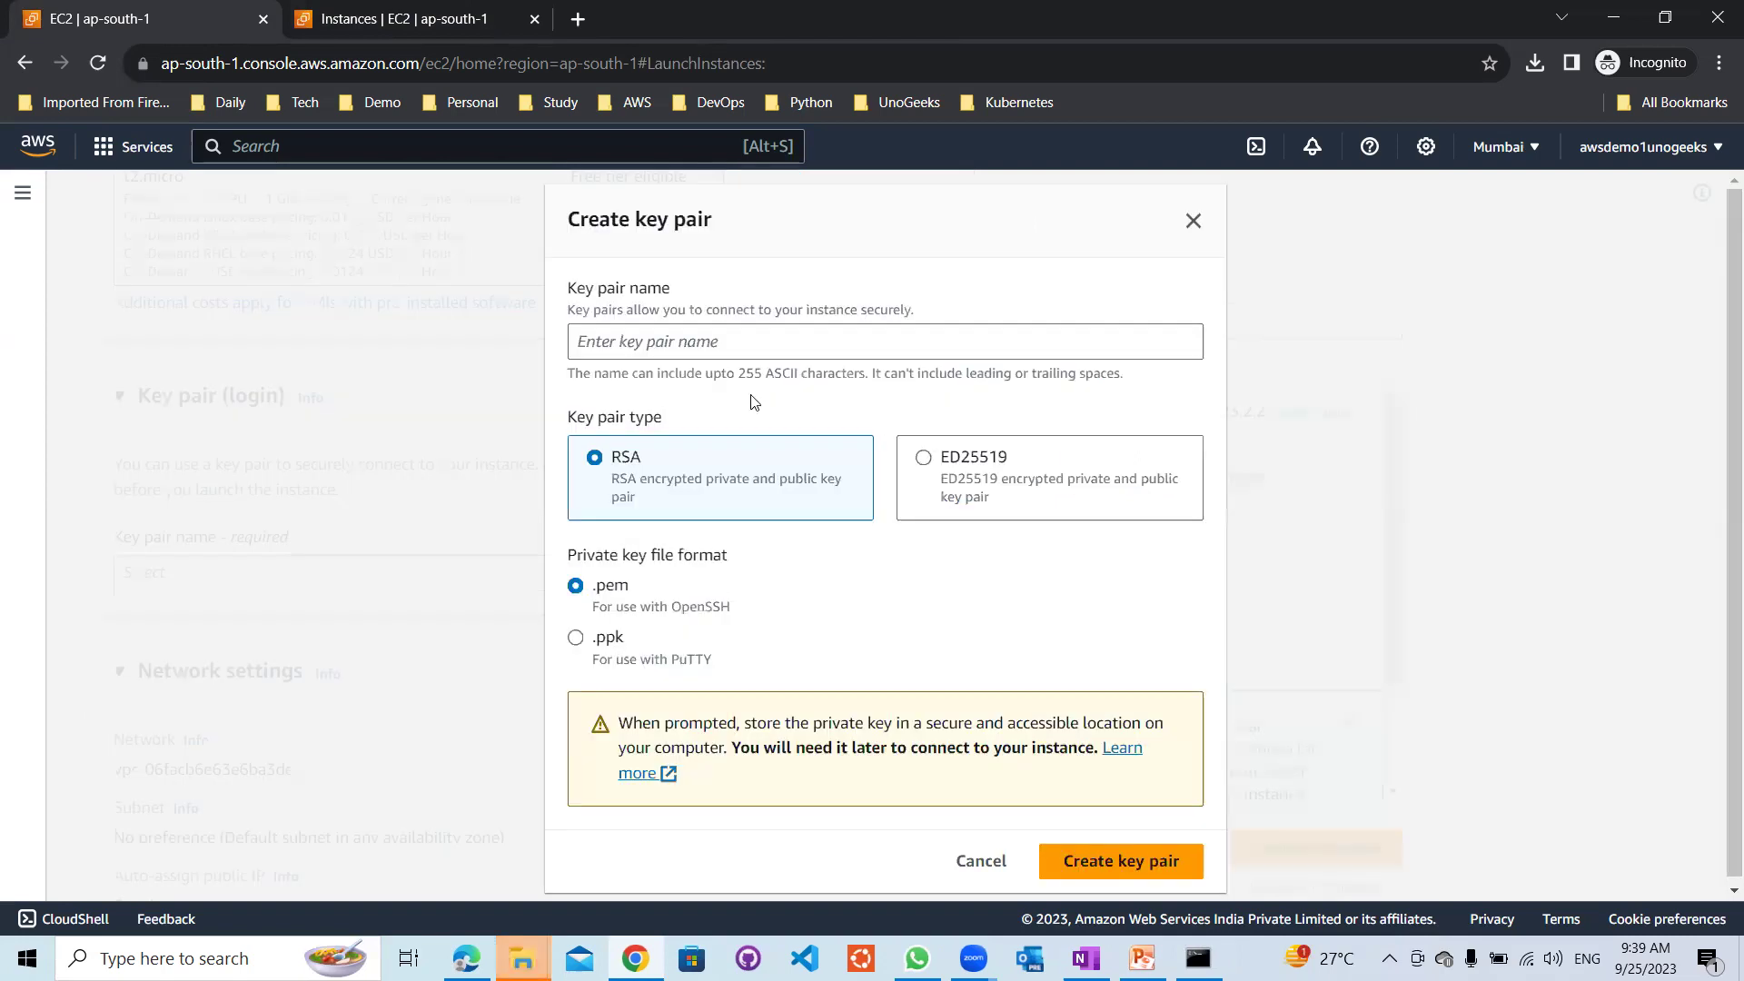
click(619, 351)
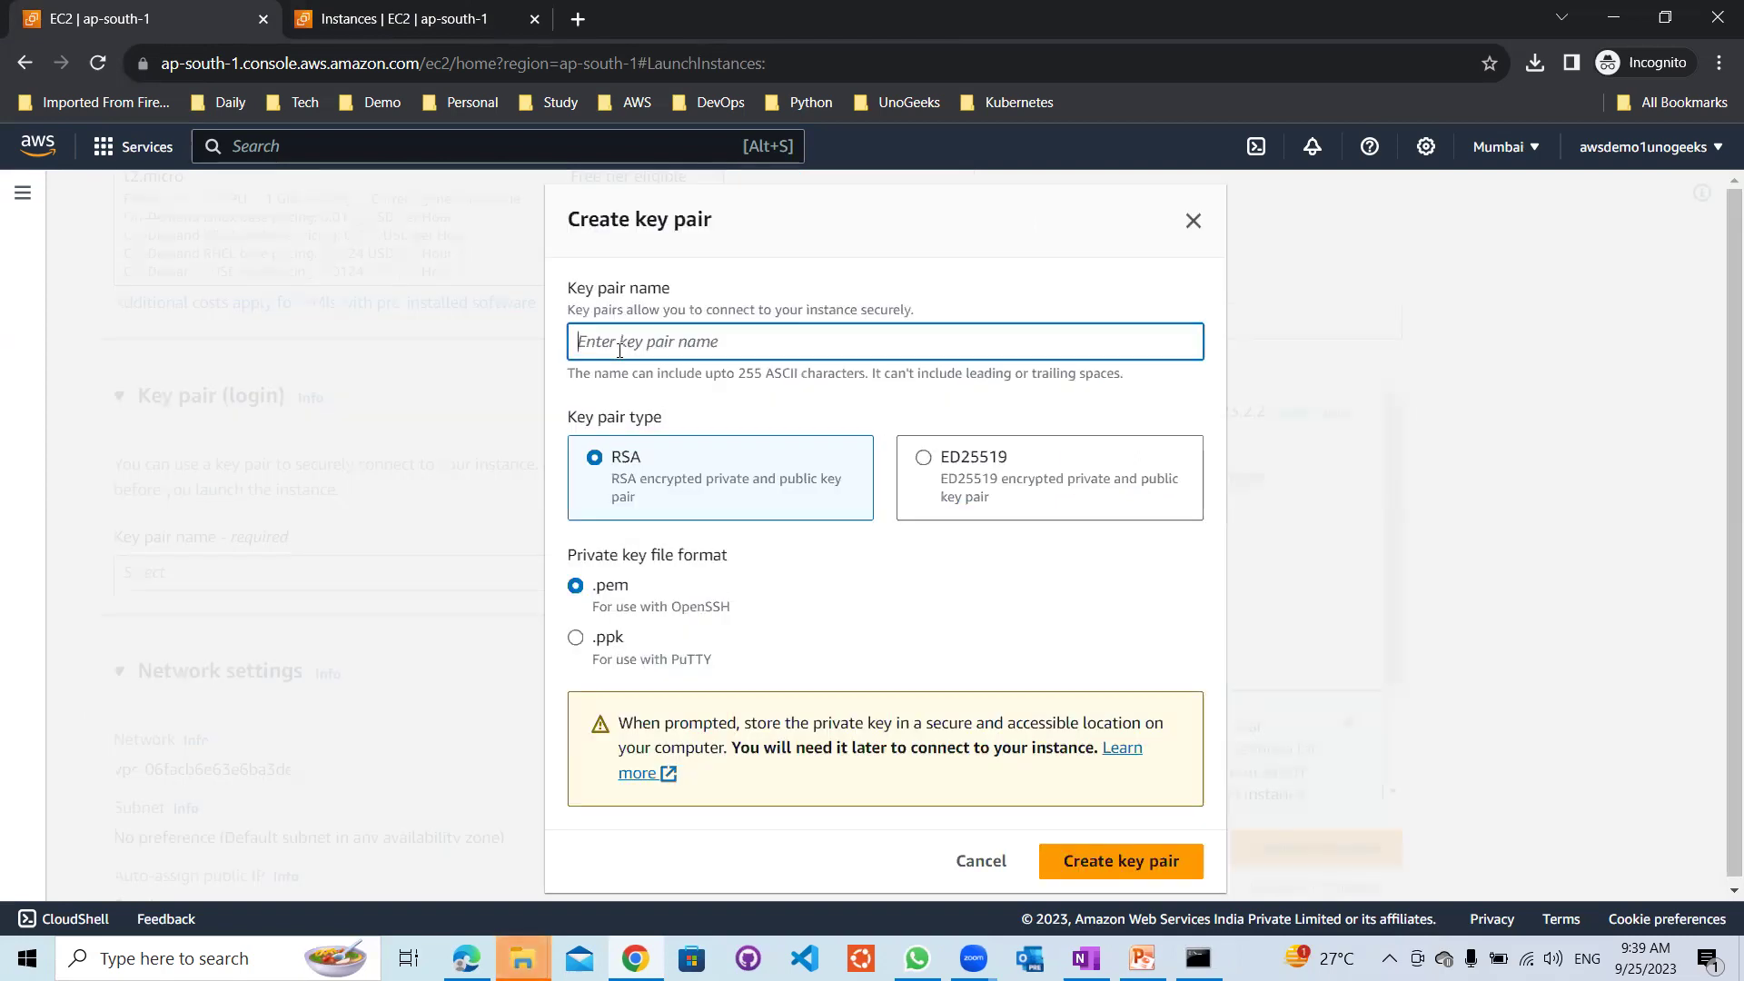
text(Demo-keypair-Linux)
click(1105, 865)
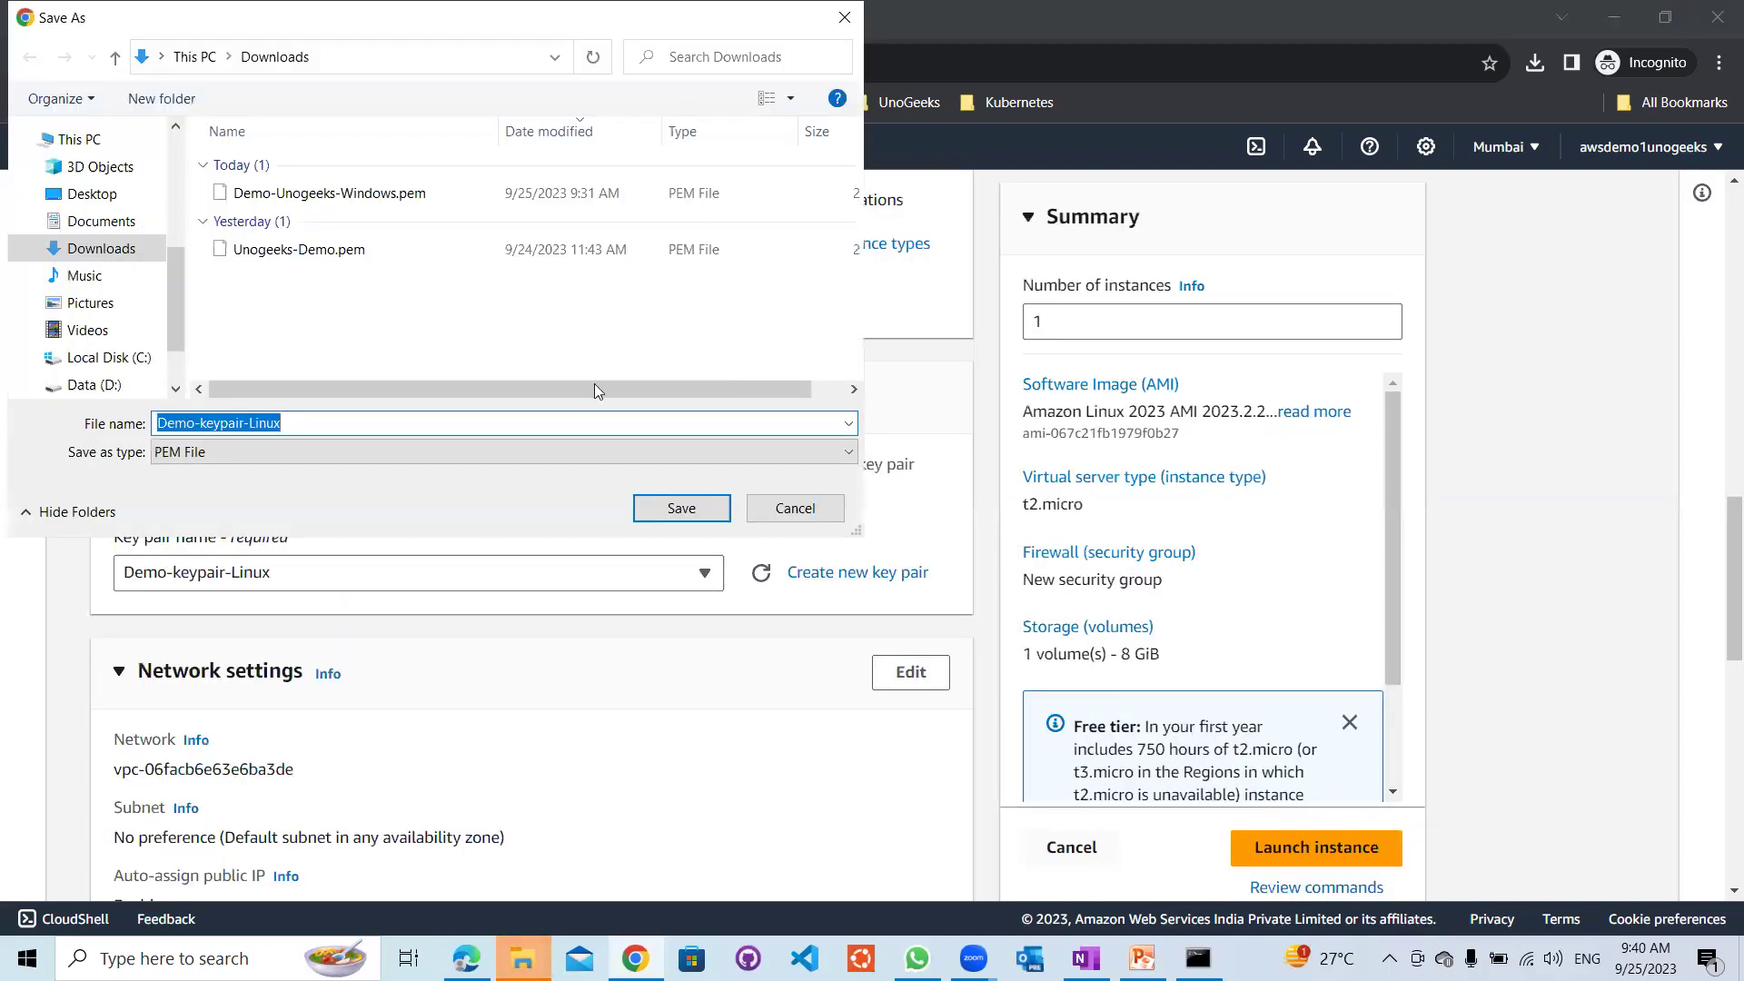
click(670, 510)
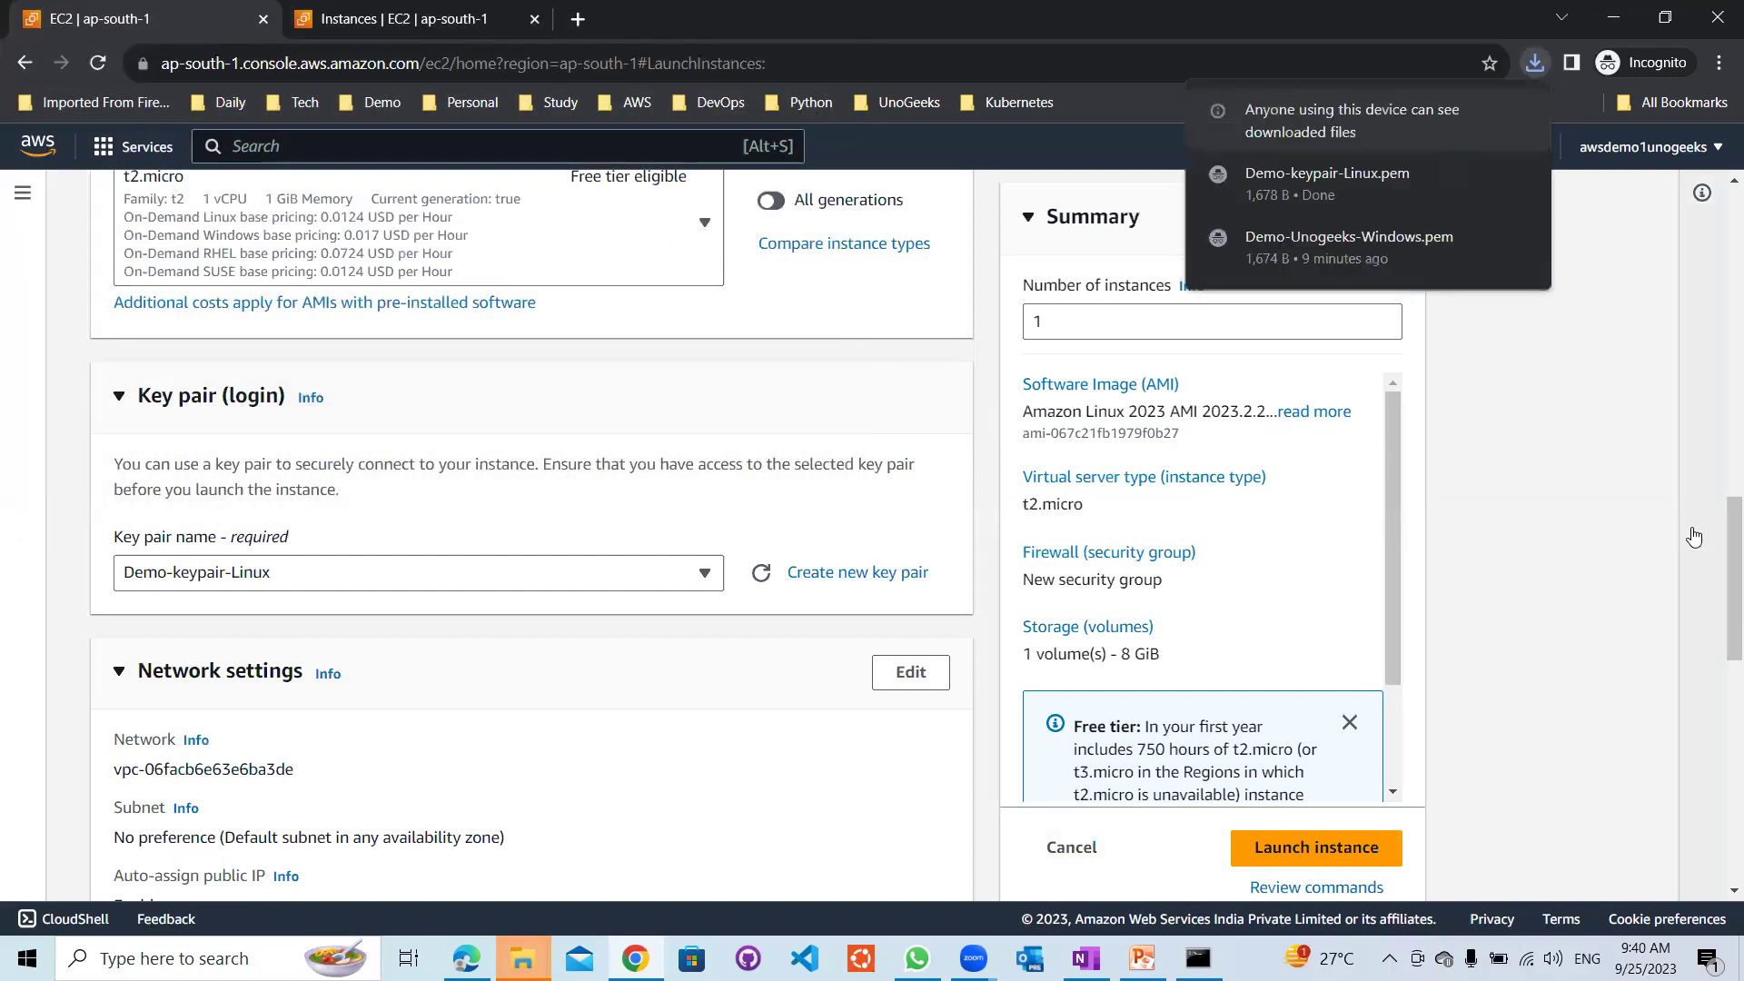
Edit the network settings and choose subnet-0a59c6650c2e14626 in availability zone ap-south-1a of the default VPC
drag(1730, 537, 1720, 615)
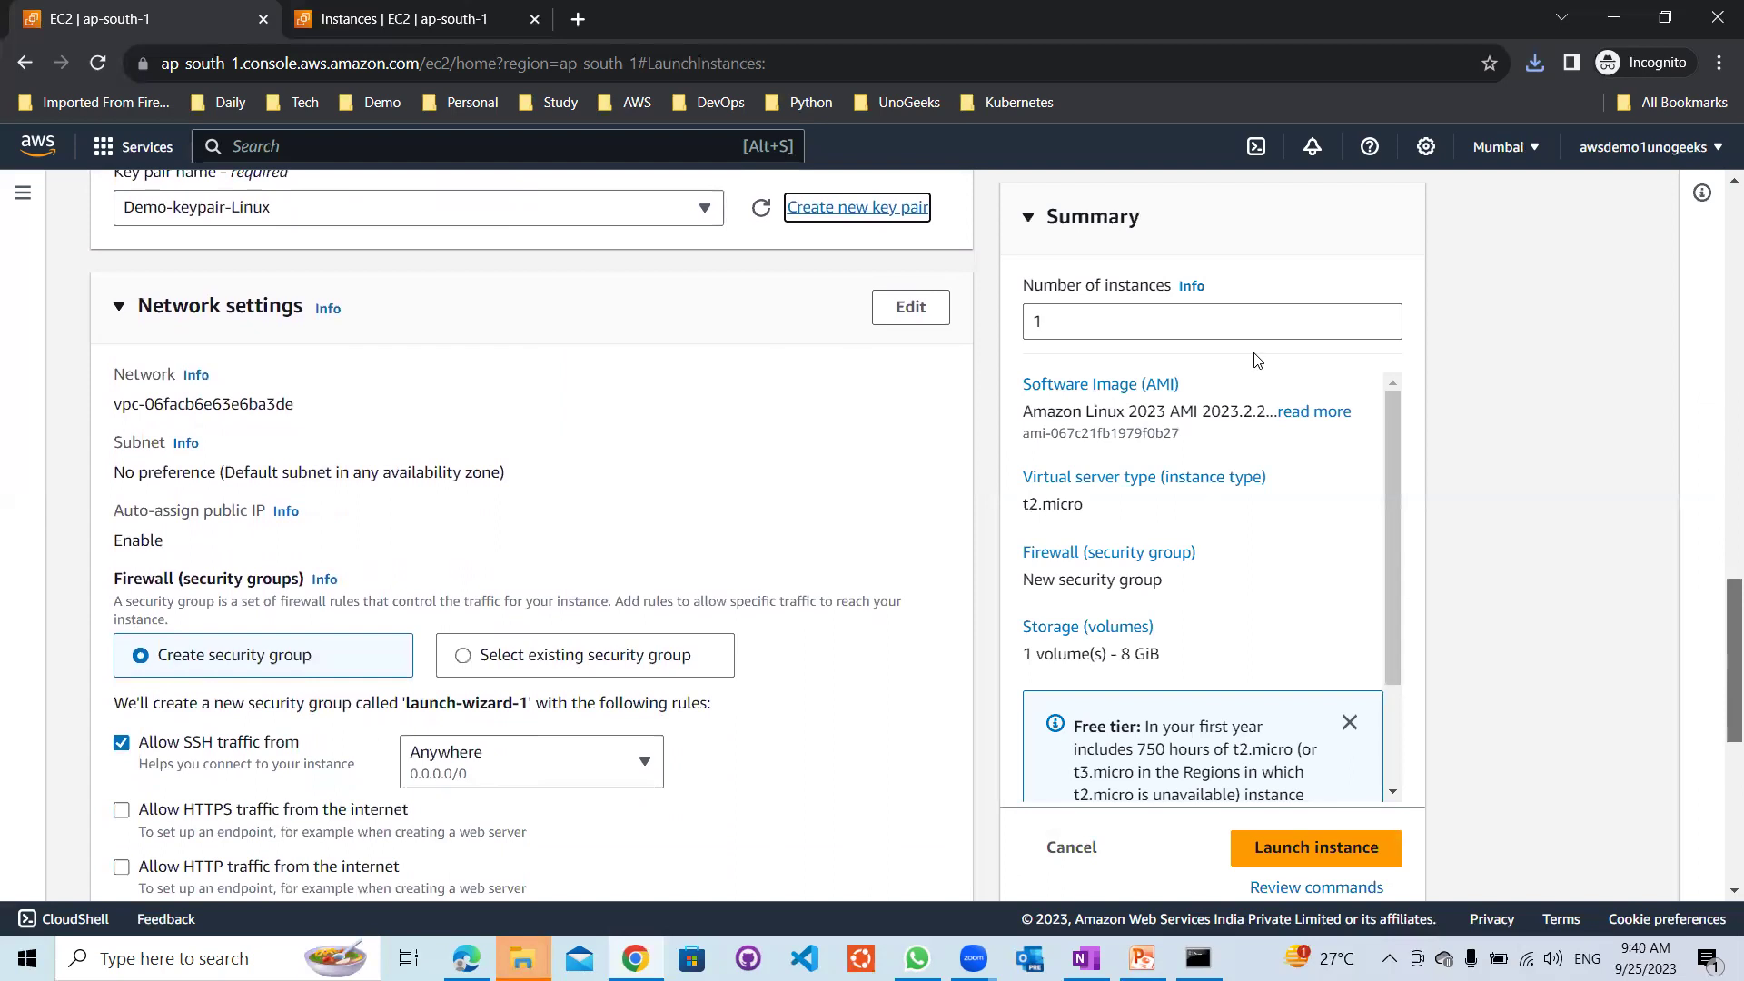
click(902, 312)
click(395, 426)
click(396, 426)
click(376, 506)
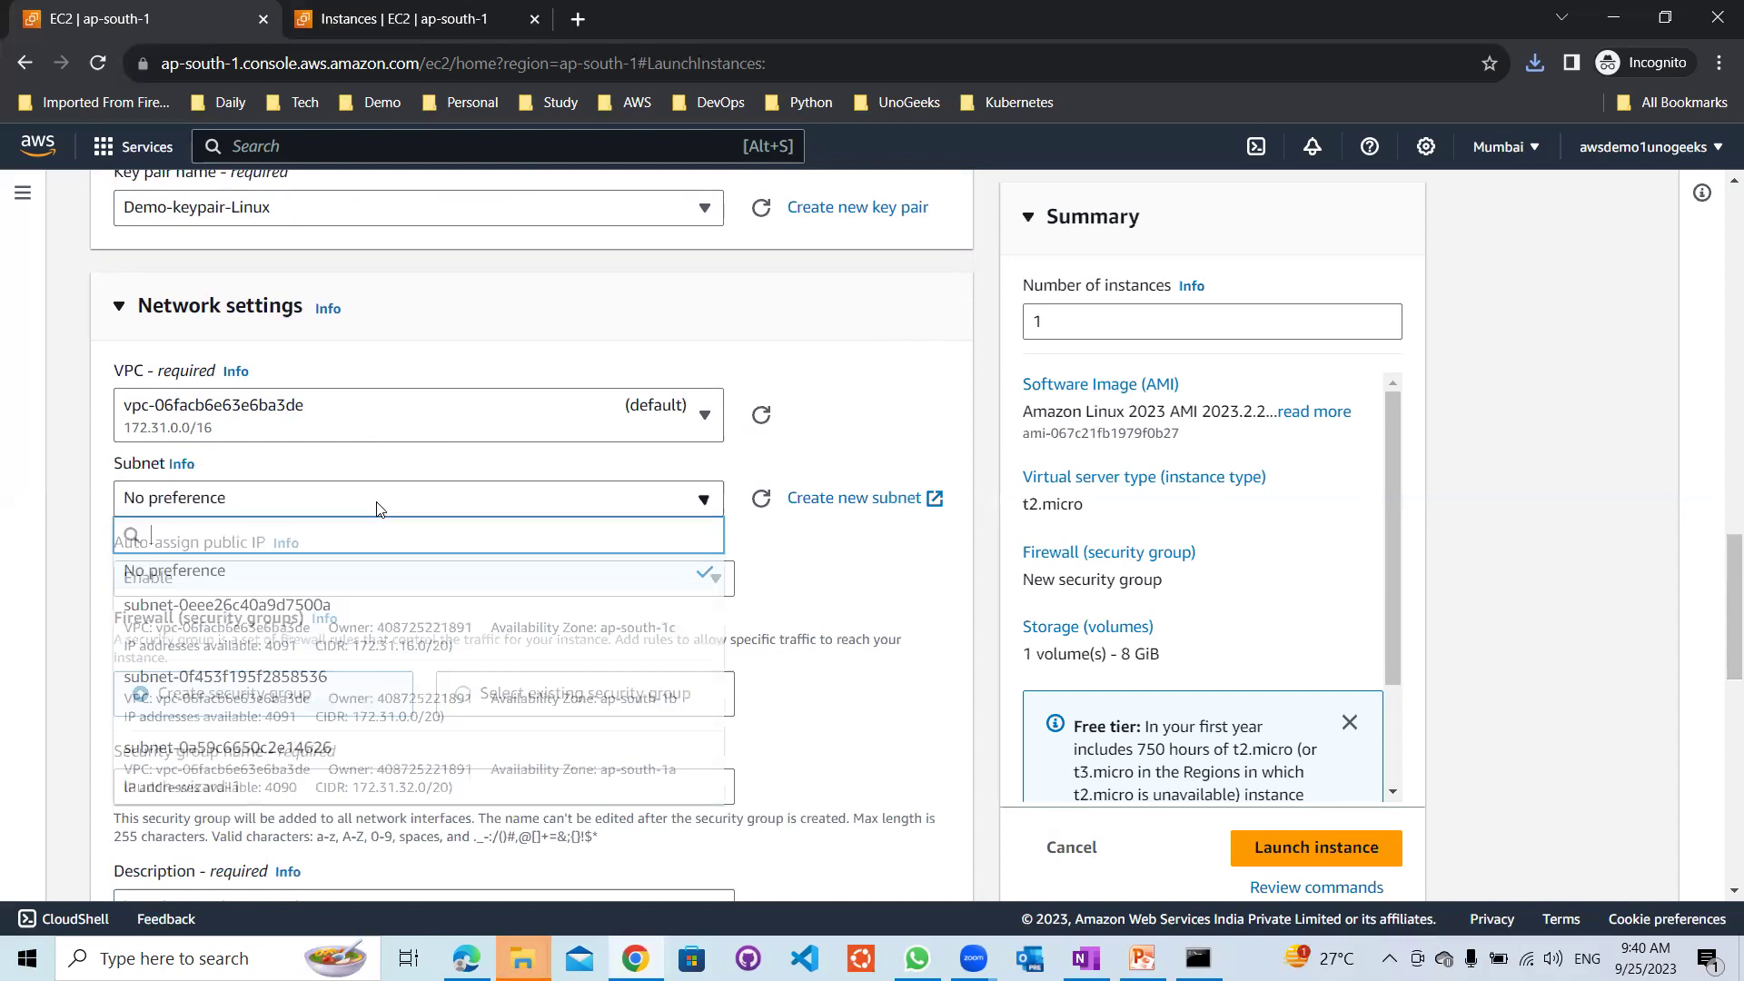
click(405, 779)
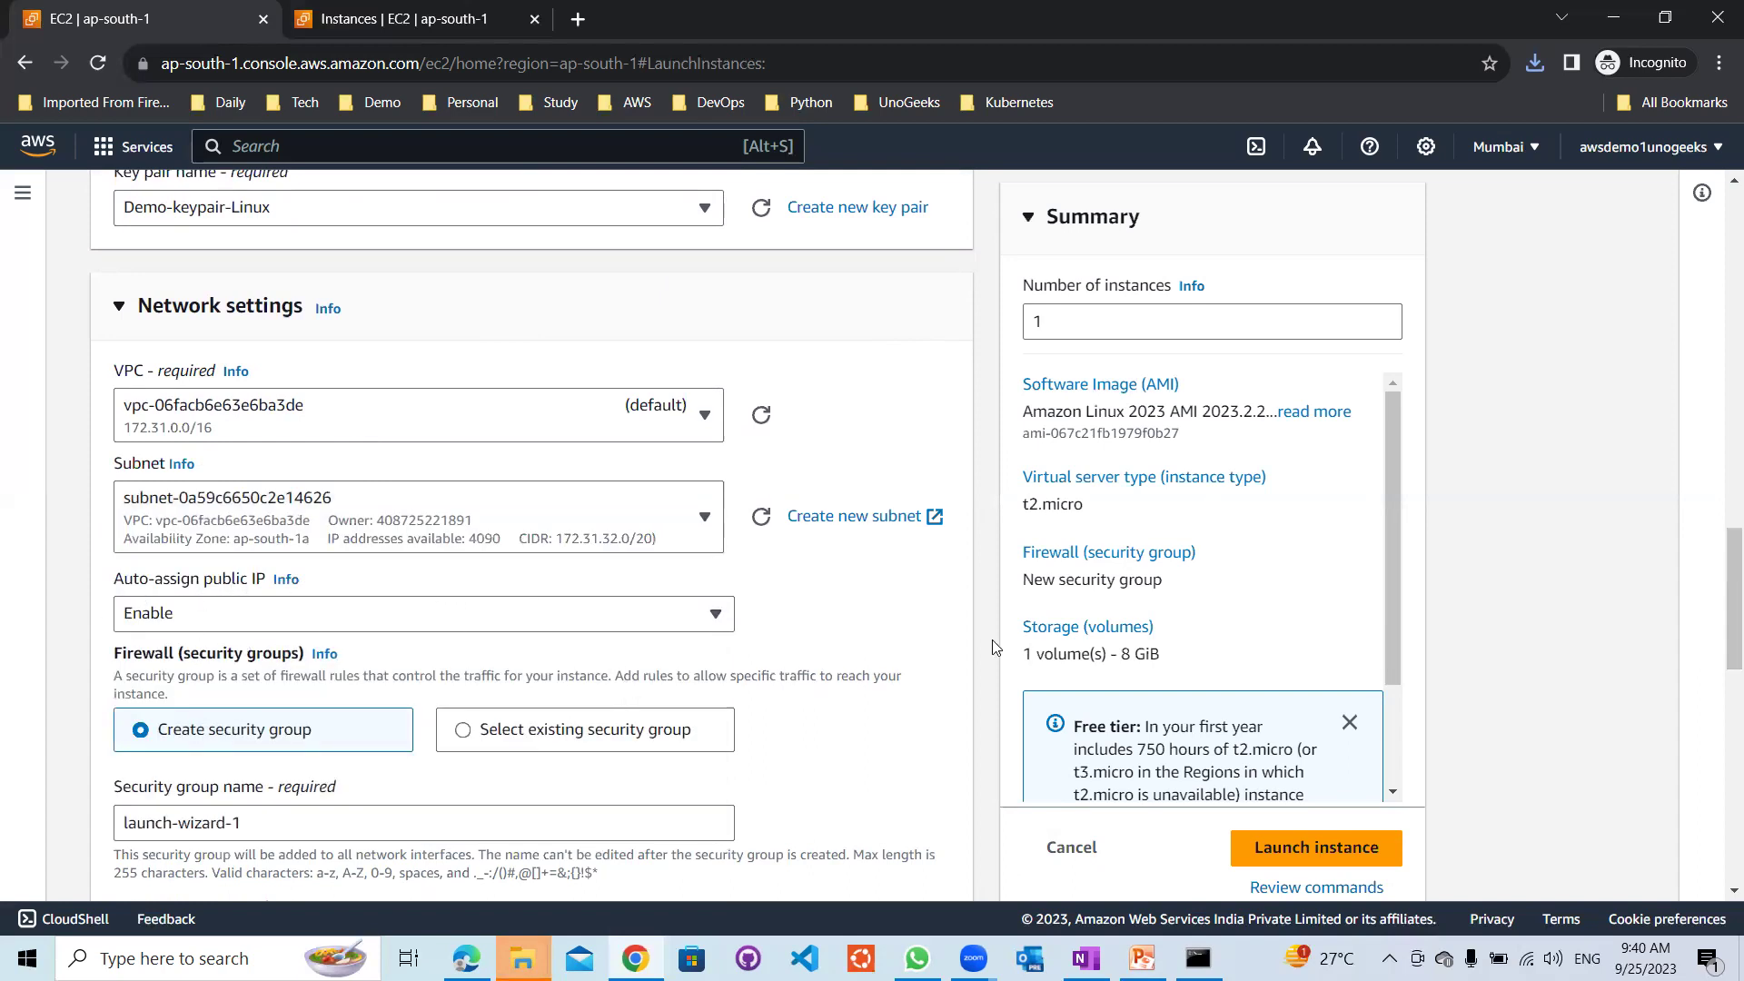
Check the existing security groups, return to creating a new one and name it Demo-unogeeks-Linux
drag(1722, 586, 1723, 642)
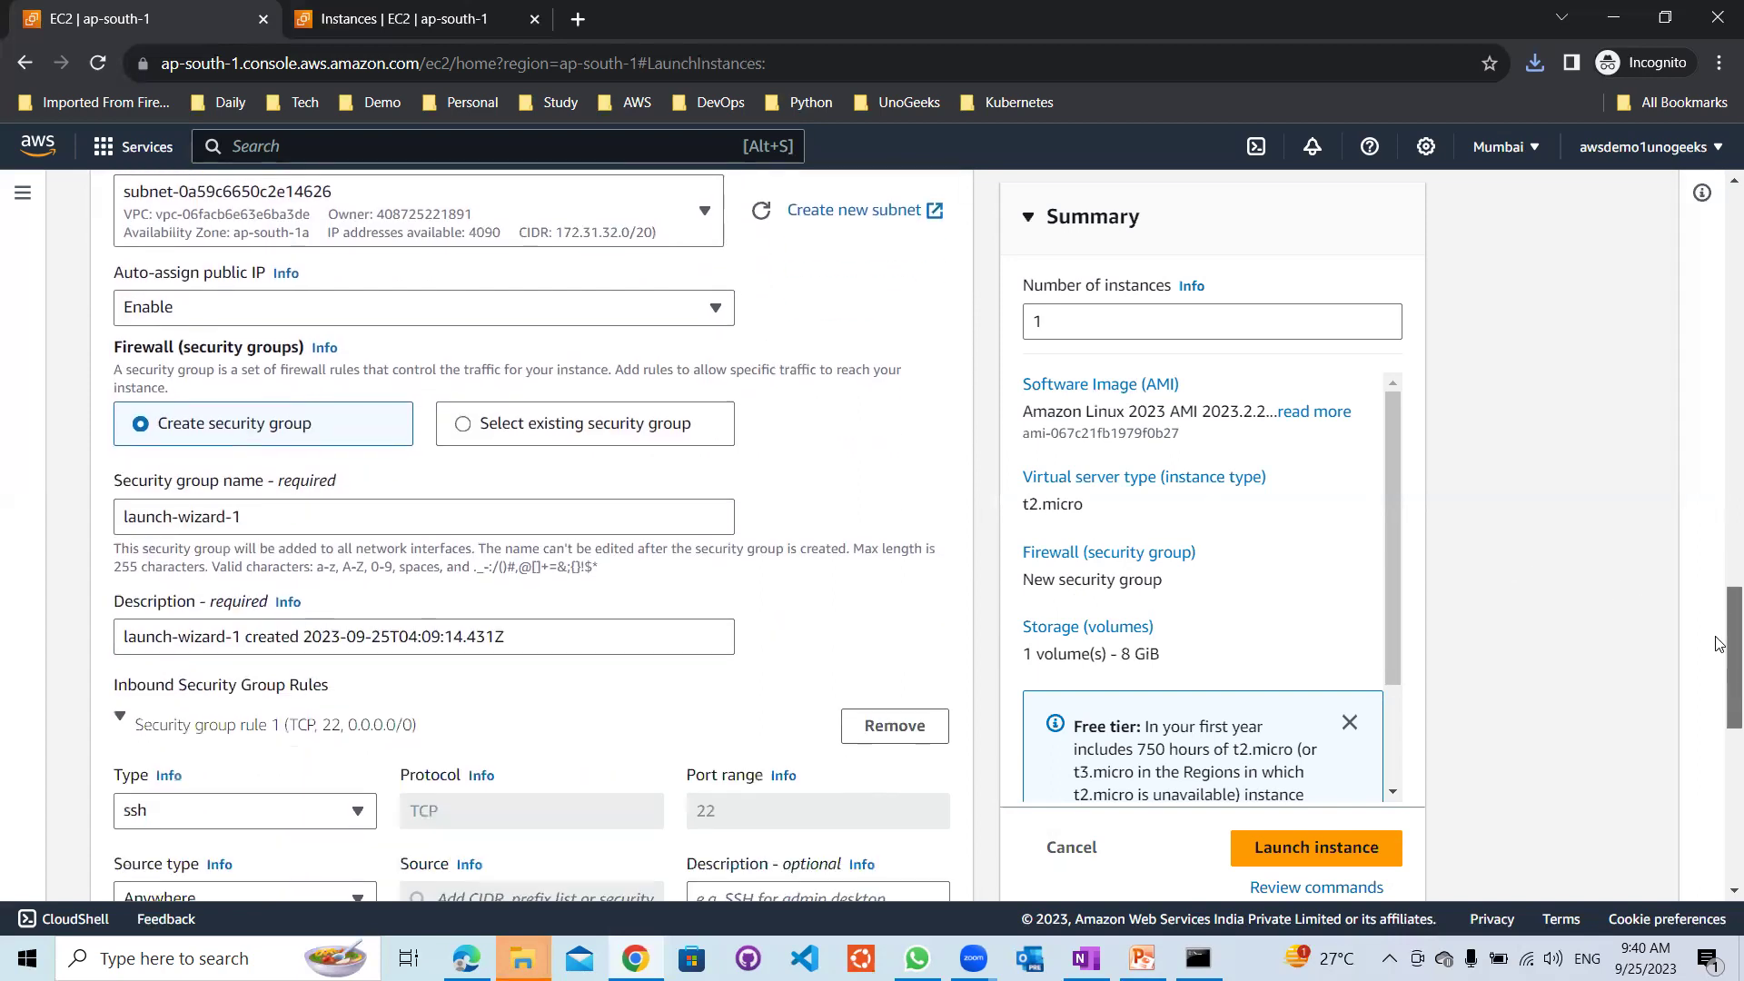
click(464, 433)
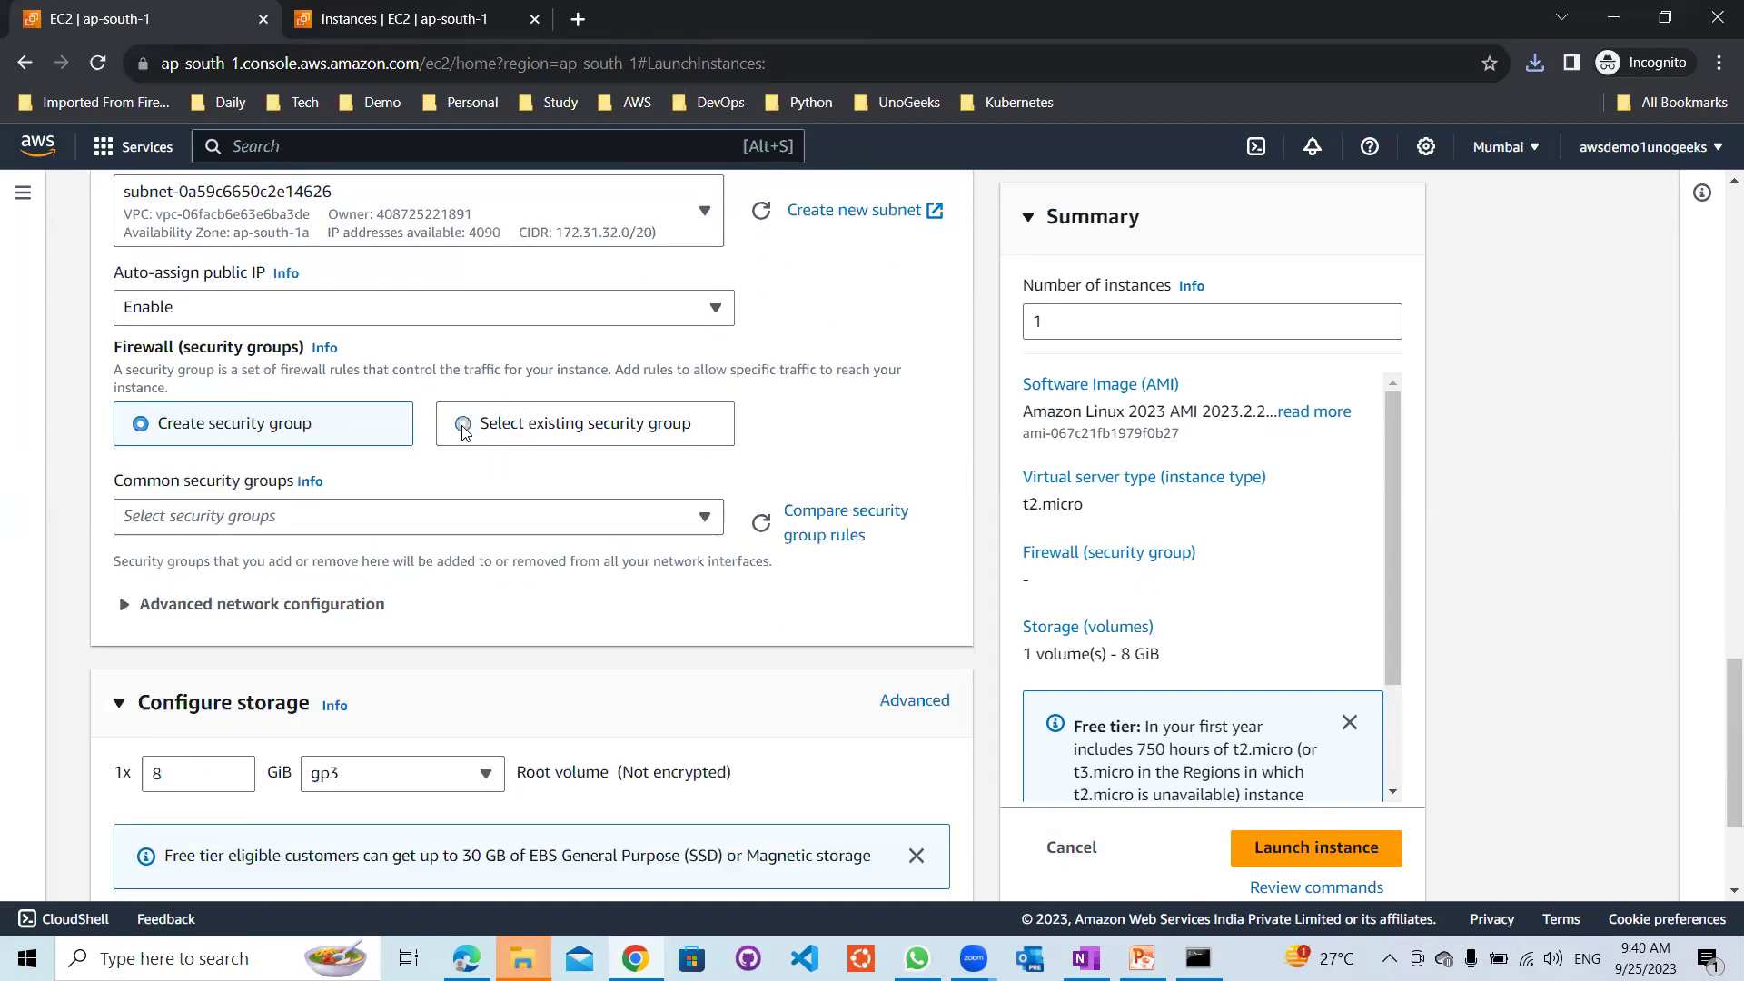
click(270, 518)
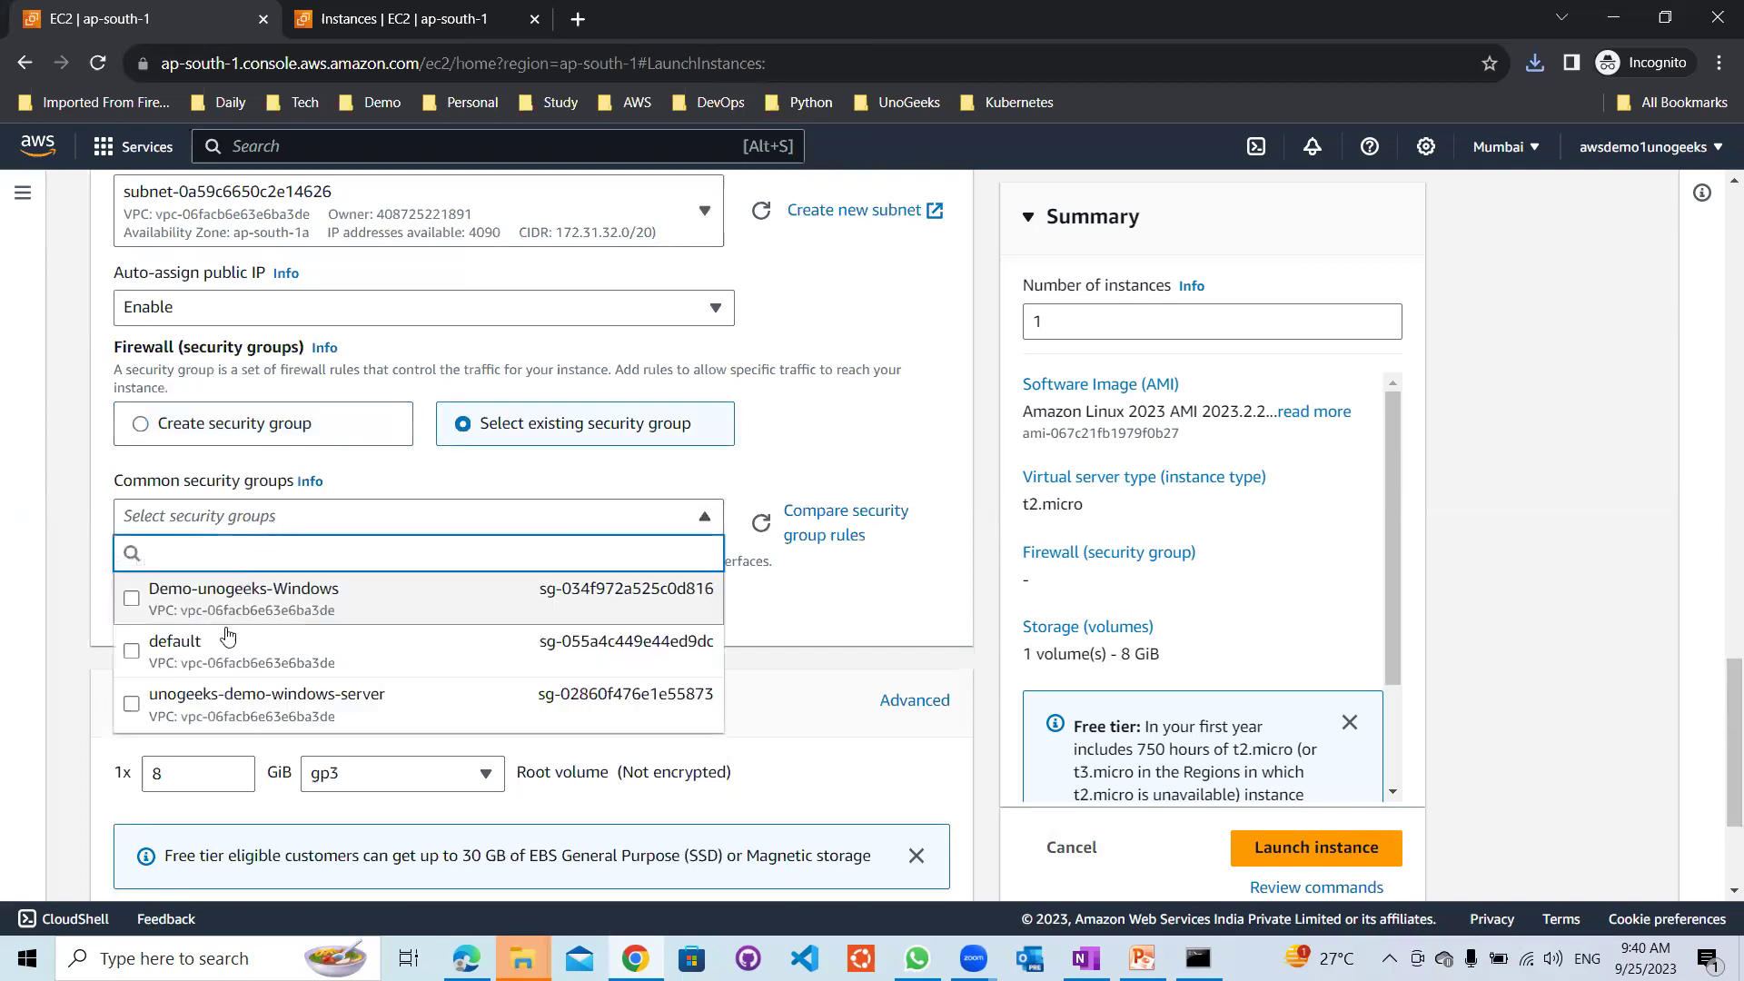
click(151, 440)
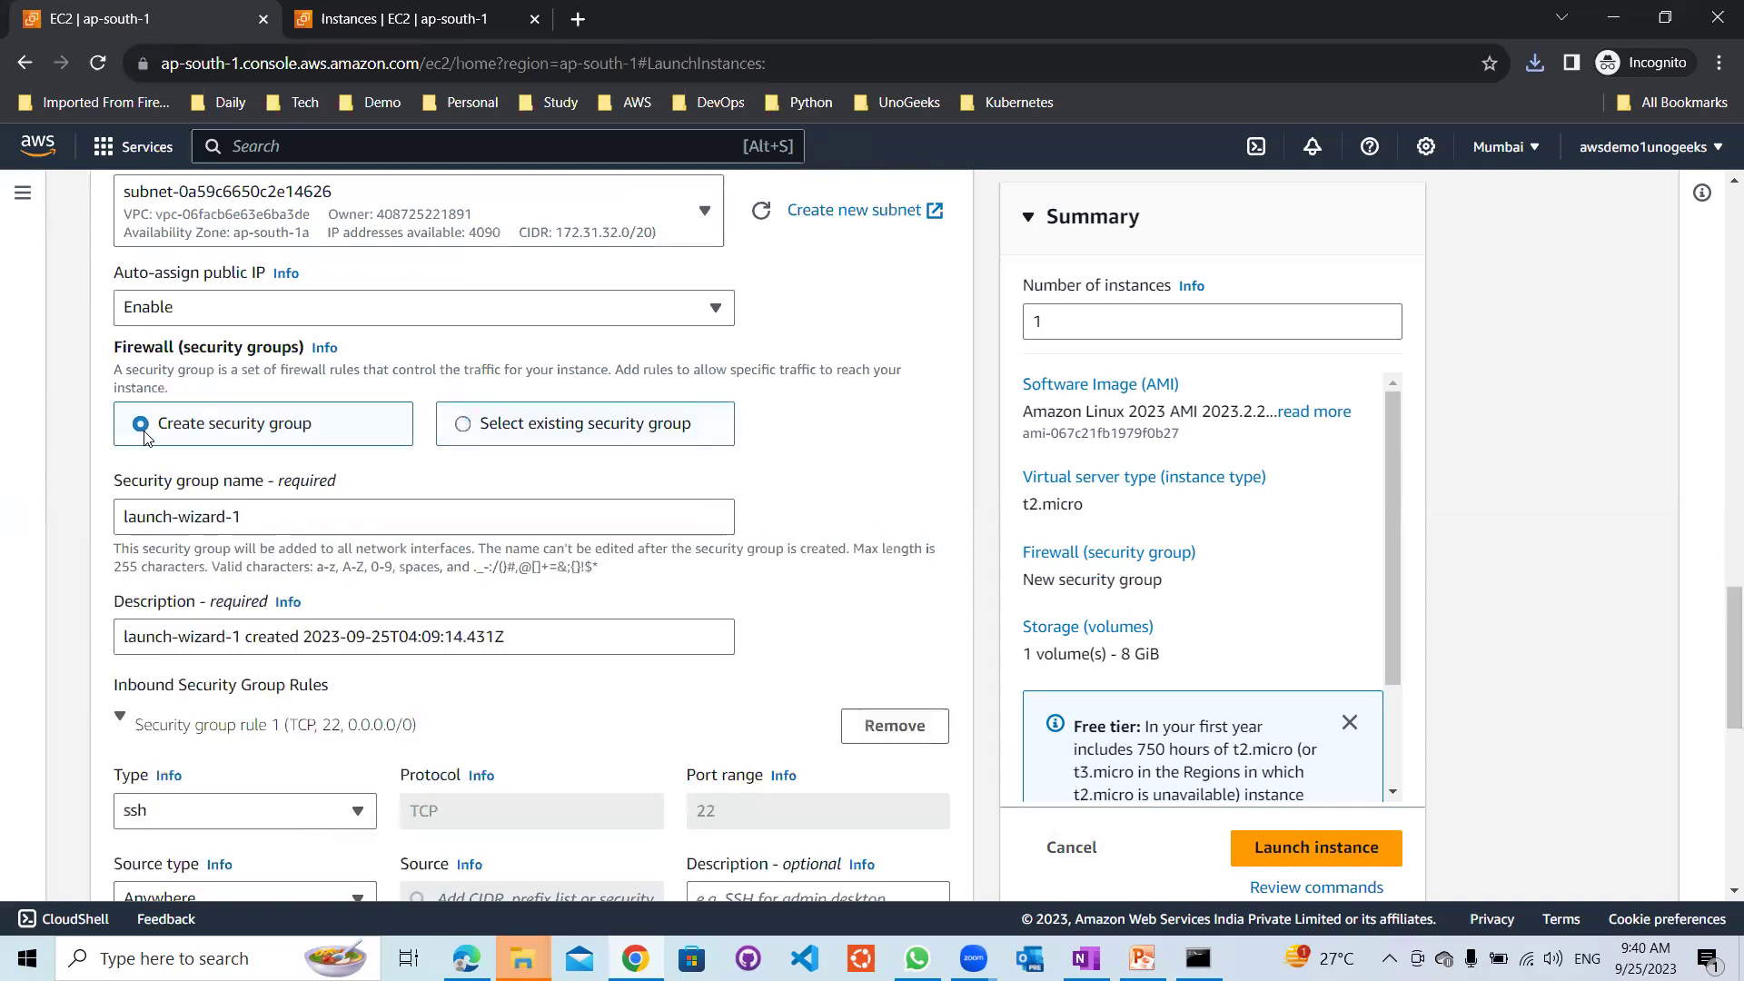
click(264, 519)
drag(263, 519, 93, 534)
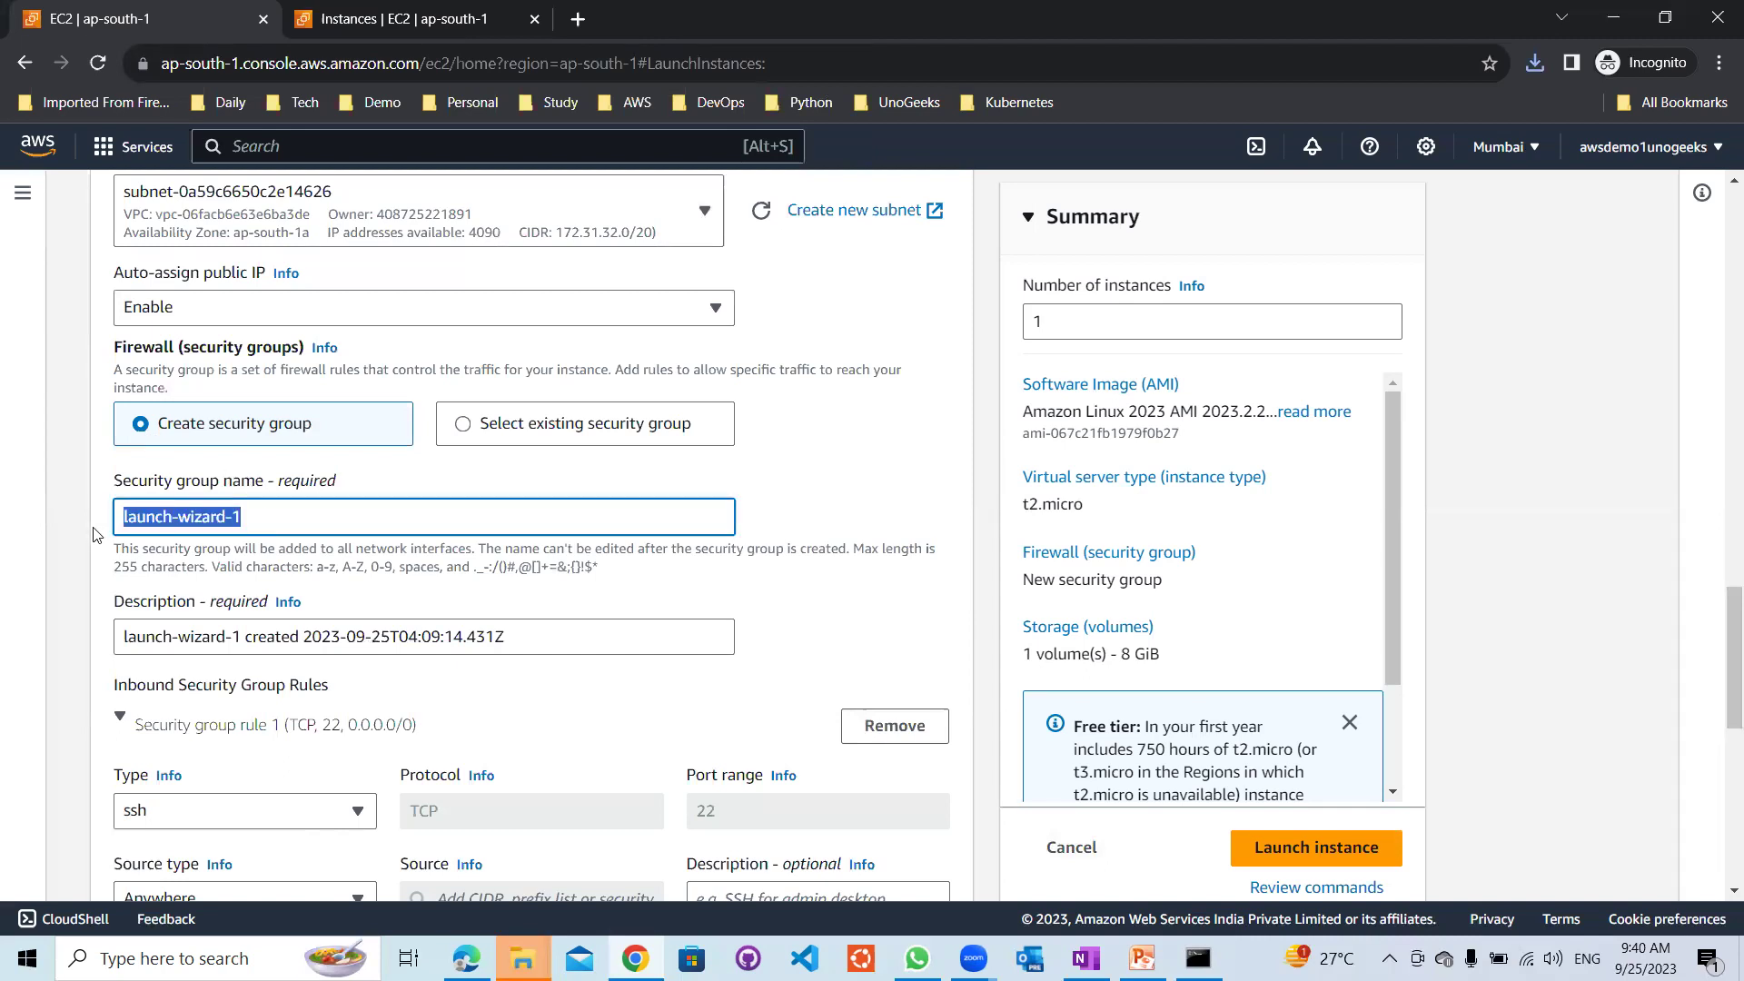
text(Demo-unogeeks-Linux)
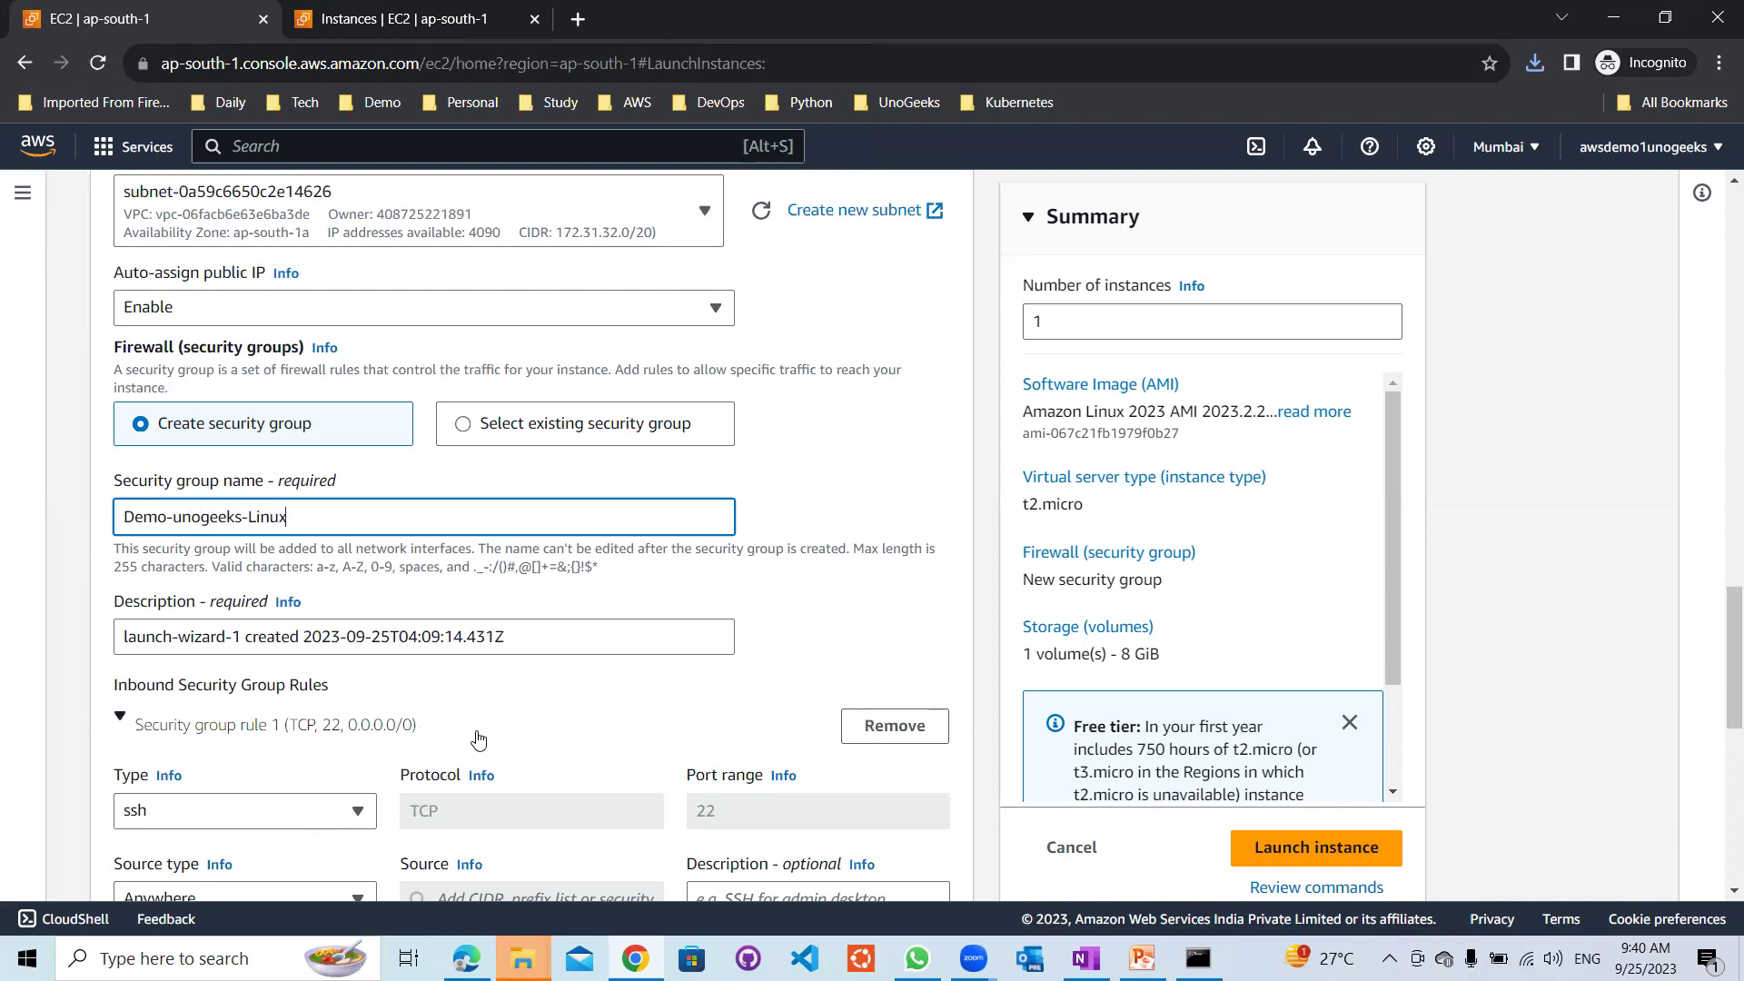
Review the inbound SSH rule, the storage configuration and the launch summary
drag(1719, 634, 1719, 707)
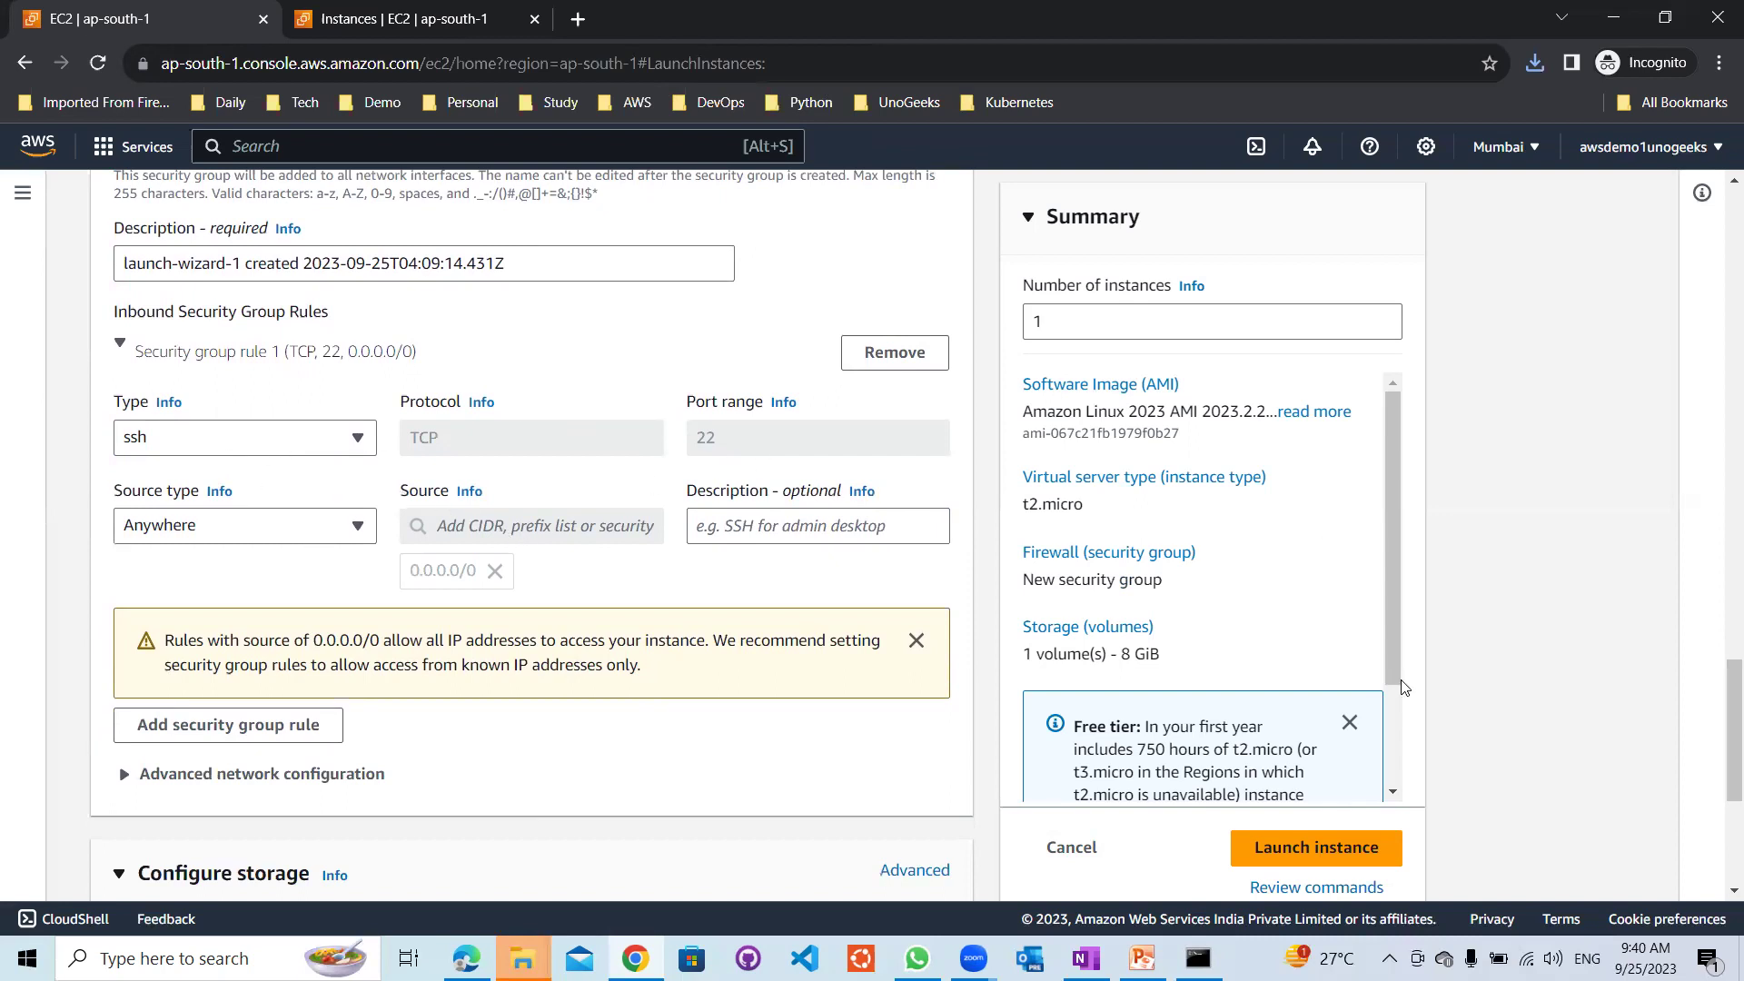
scroll(1716, 722, down, 5)
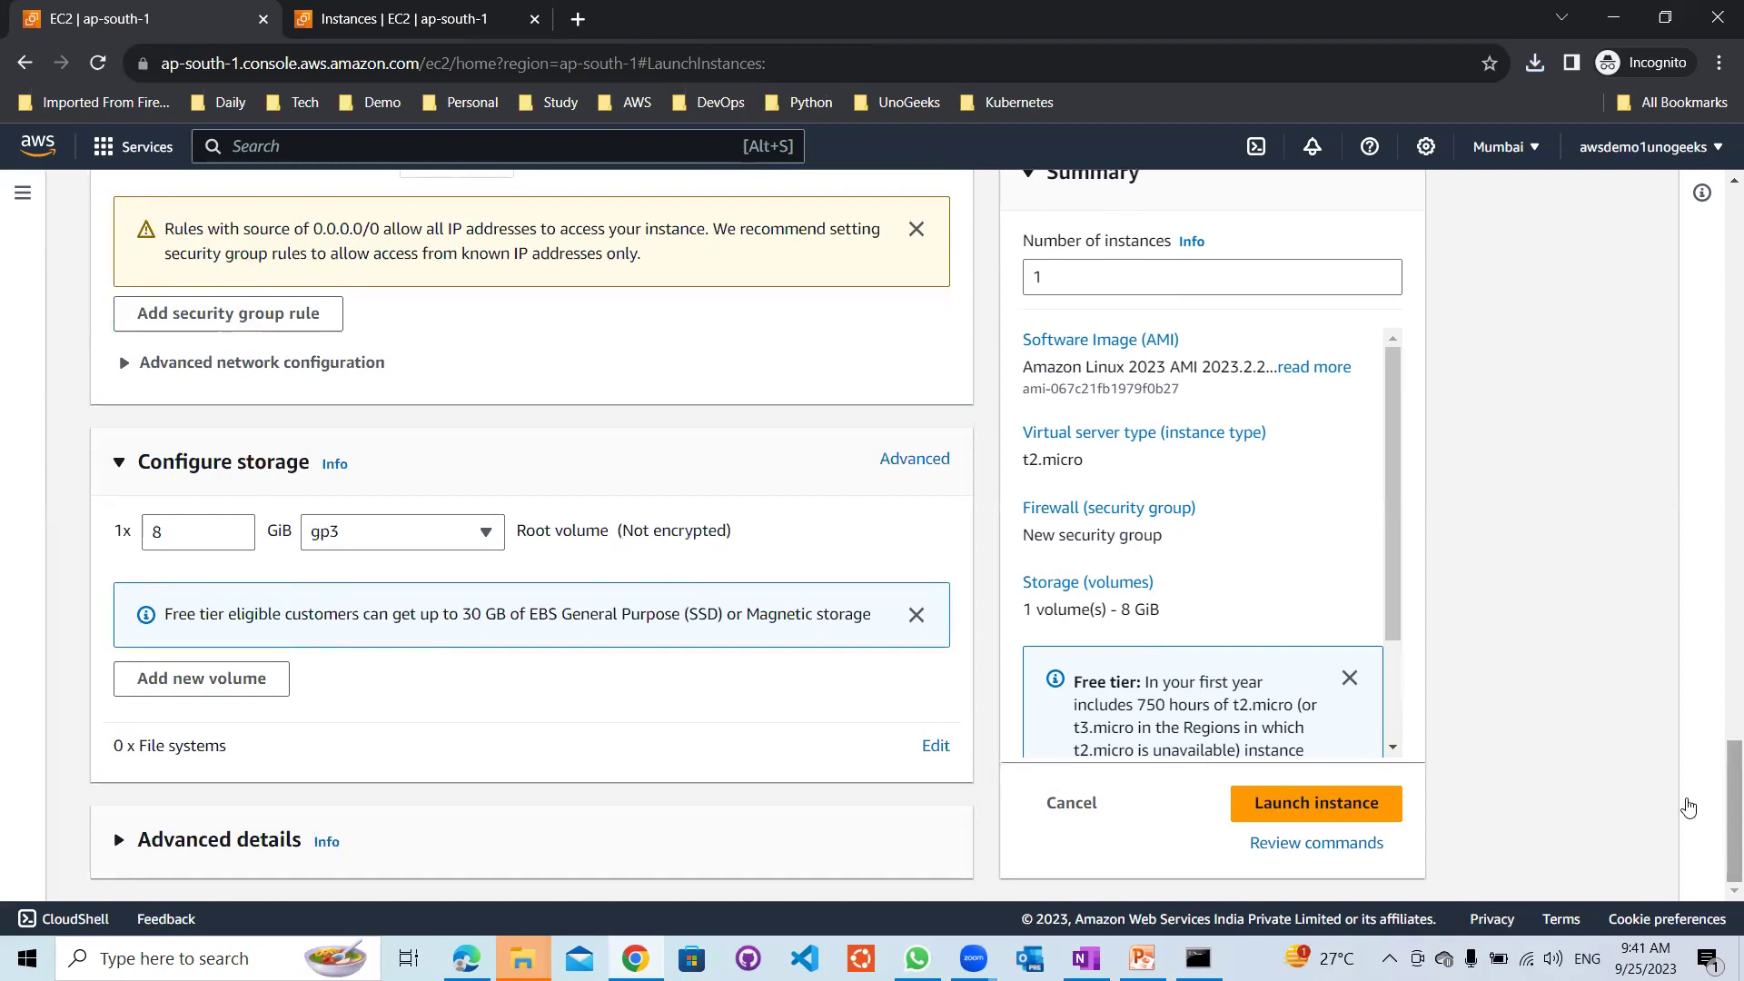
drag(1396, 474, 1397, 435)
scroll(1396, 391, down, 1)
scroll(1399, 399, up, 1)
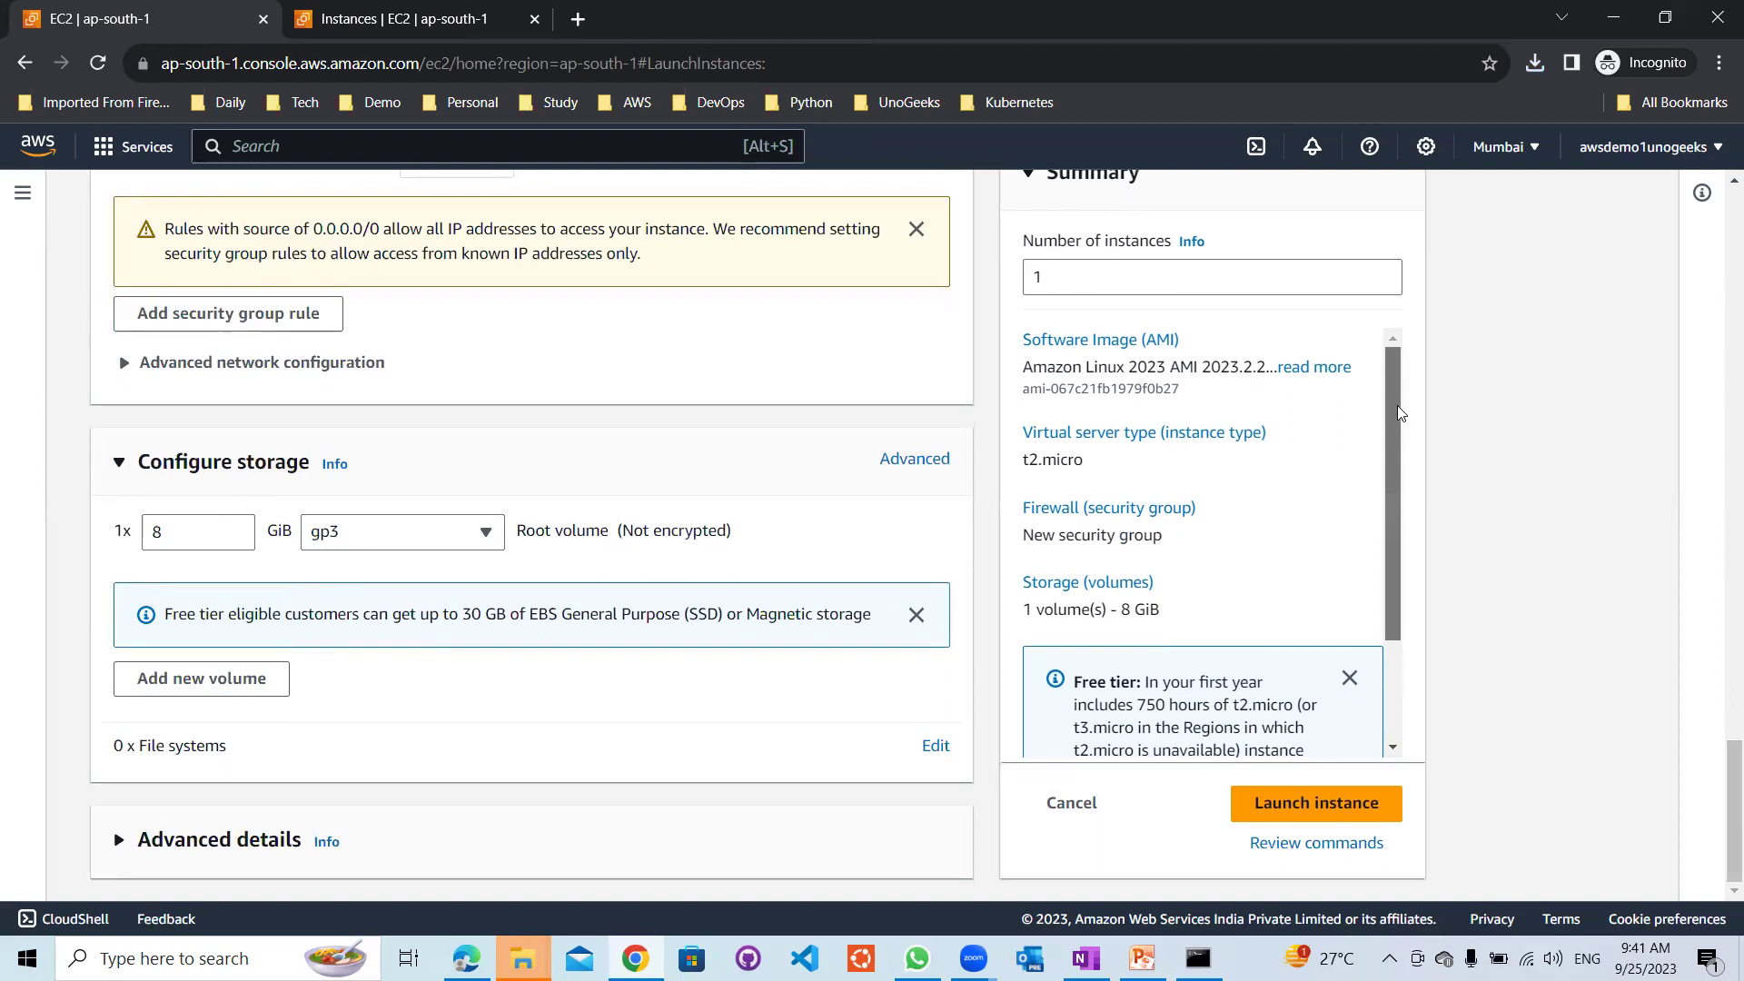
Try setting the number of instances to 10 and restore it to 1
click(1075, 279)
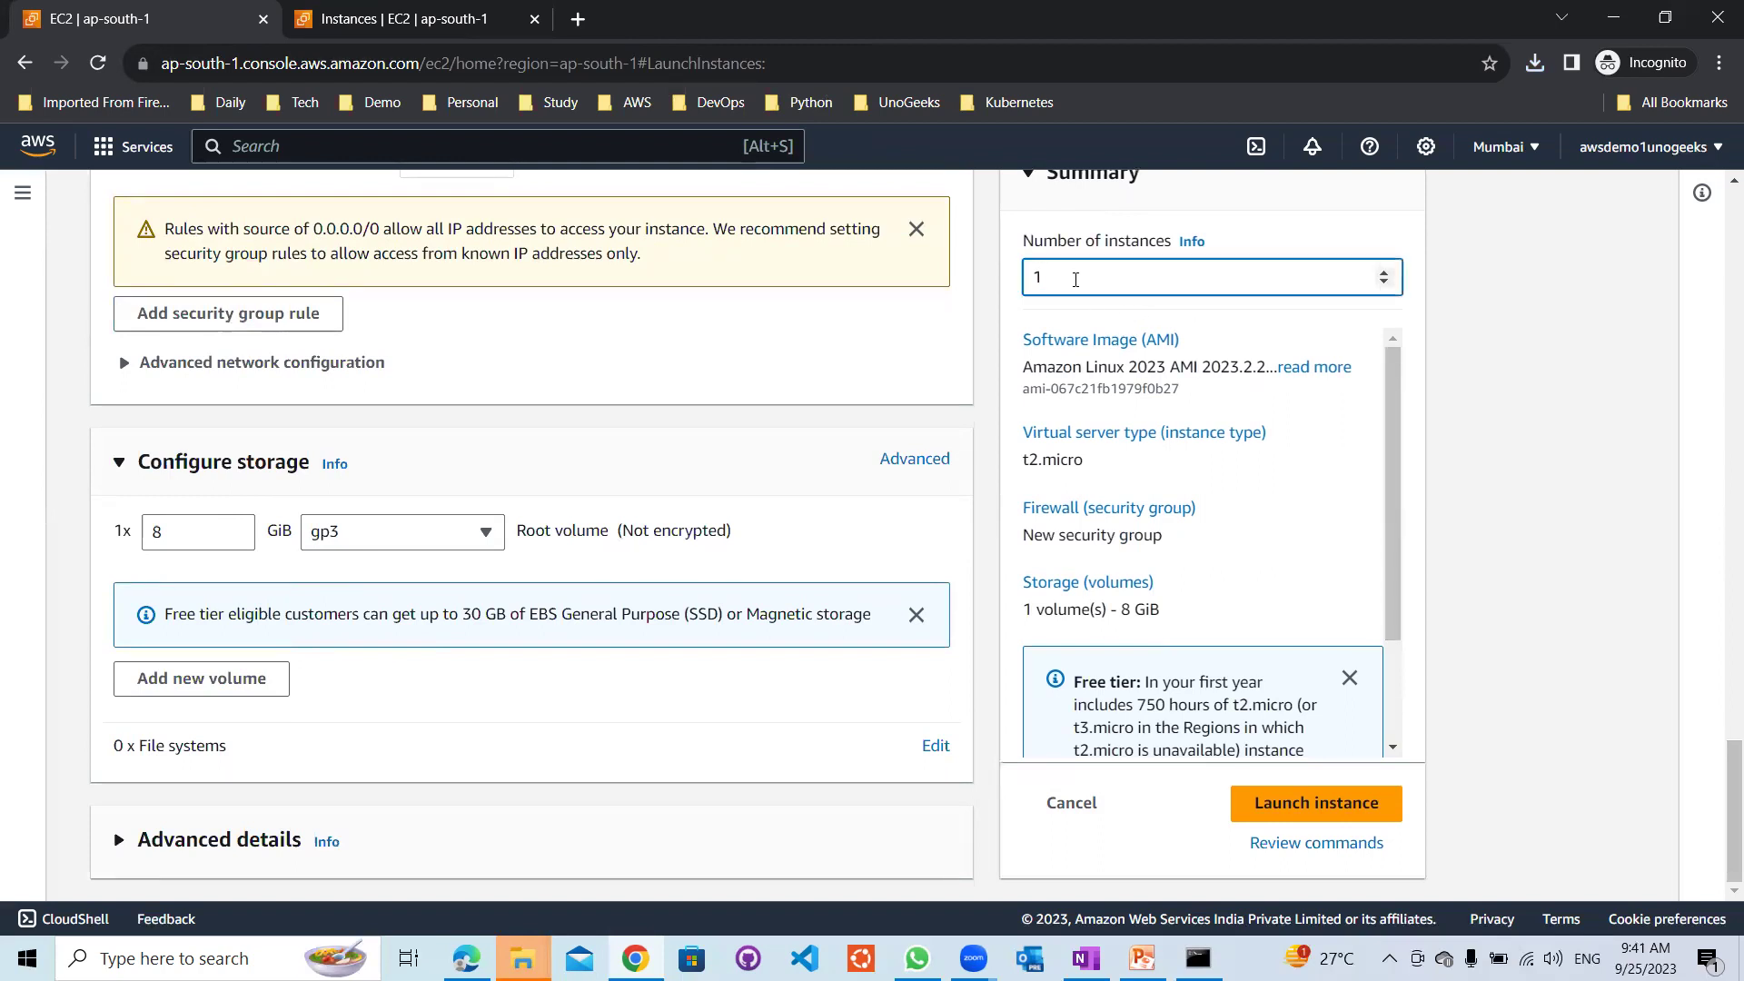
key(BackSpace)
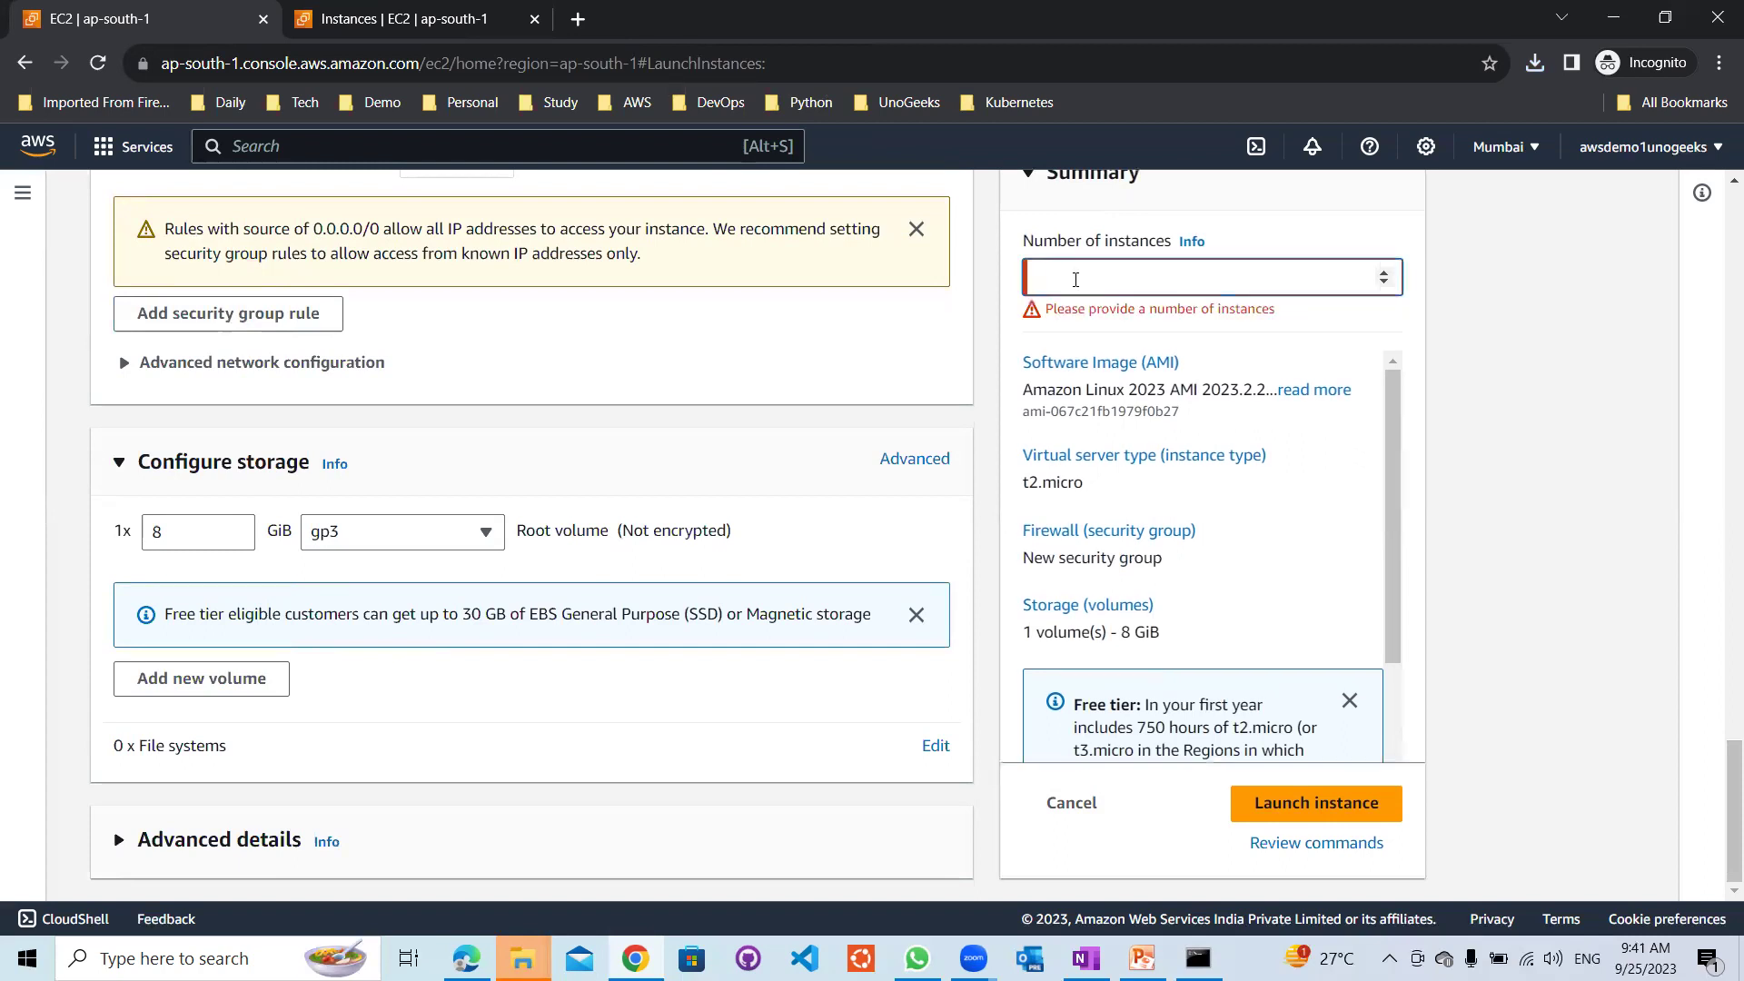
text(10)
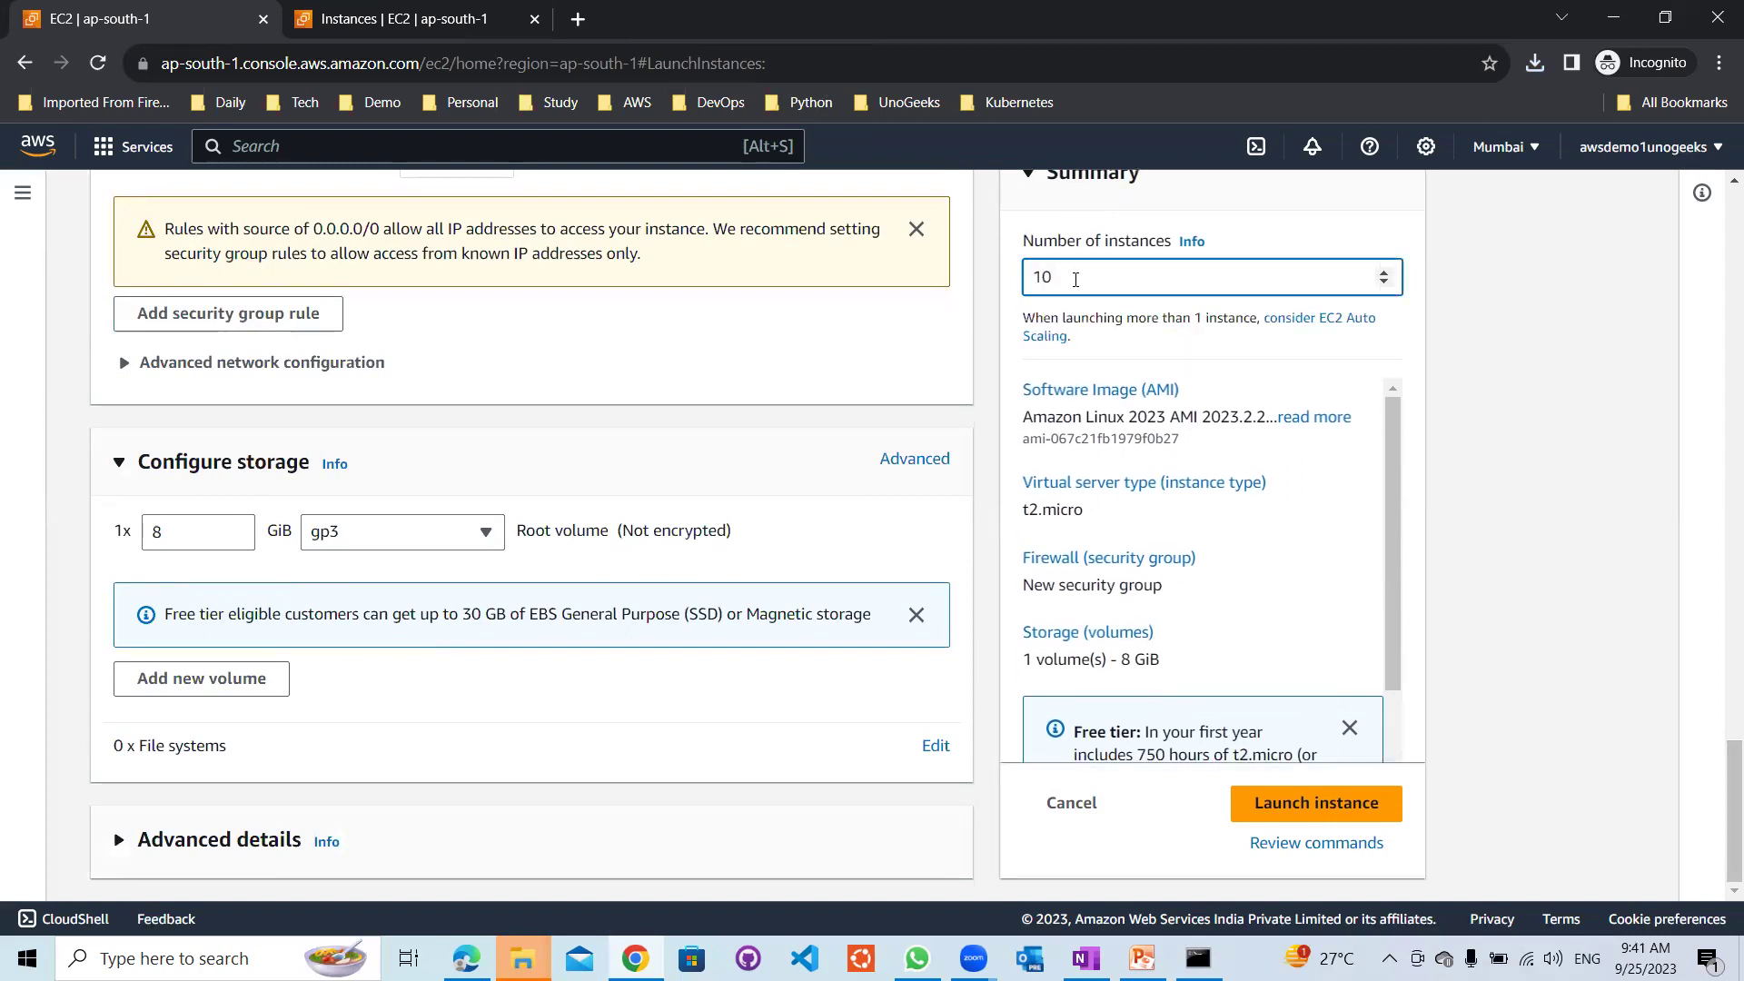
key(BackSpace)
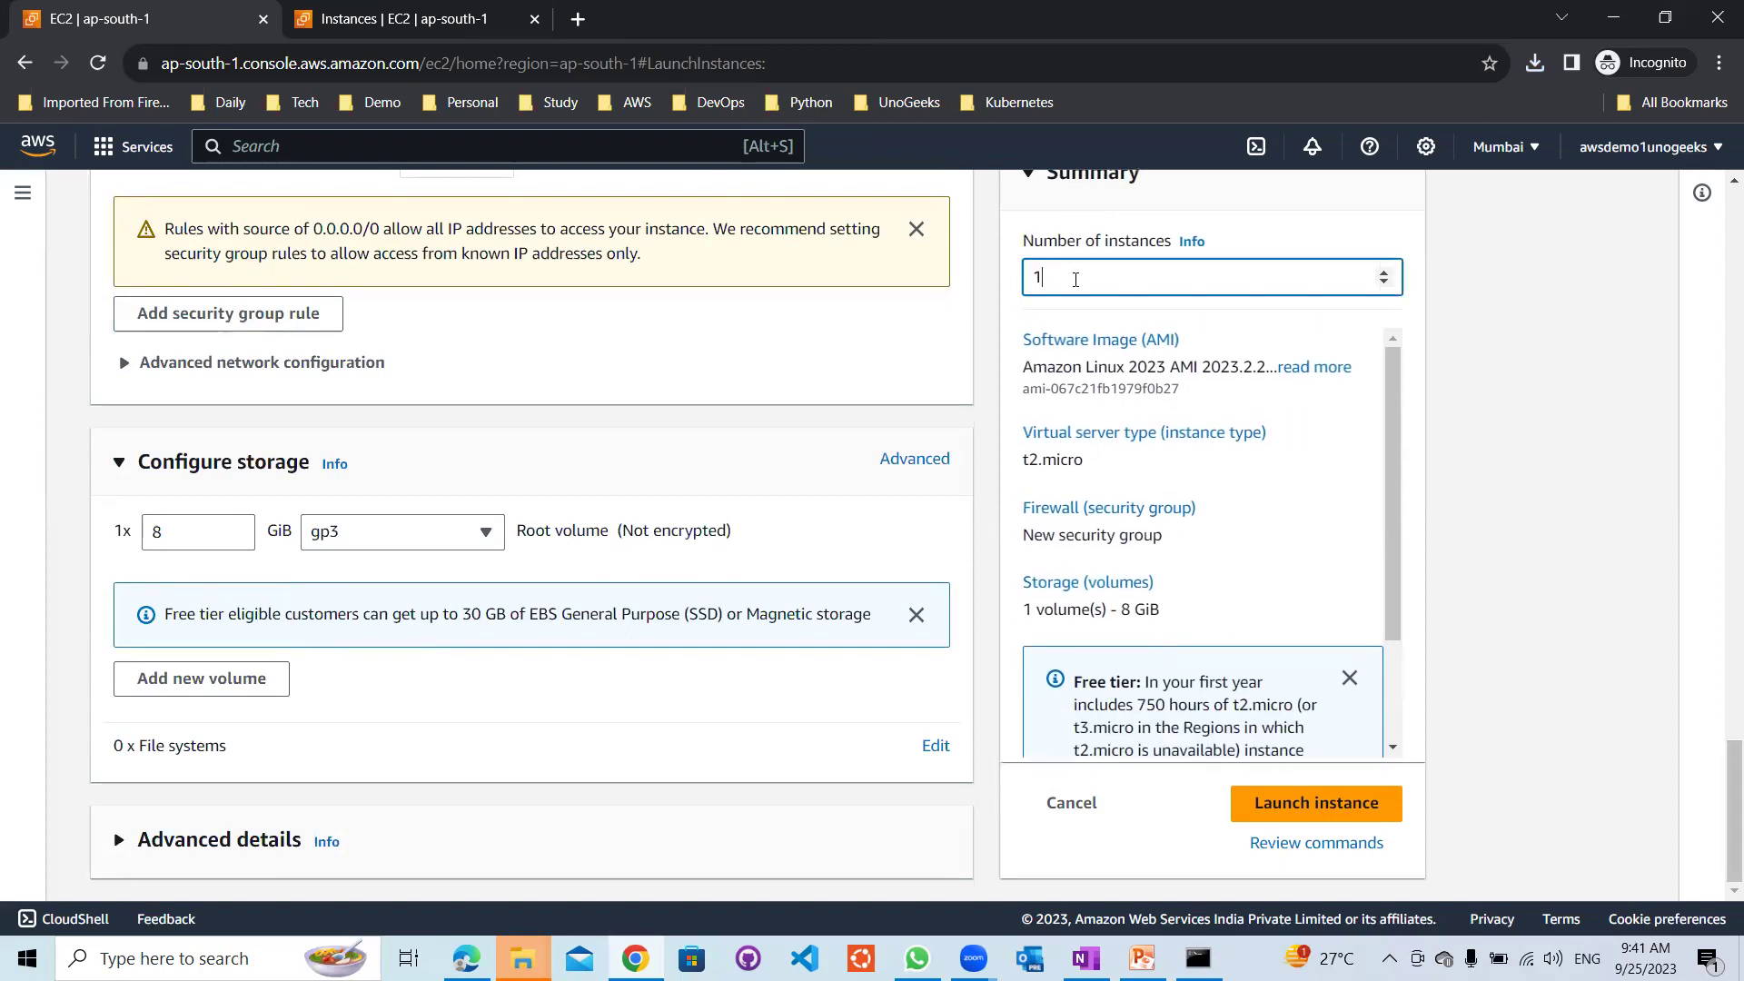
click(1530, 463)
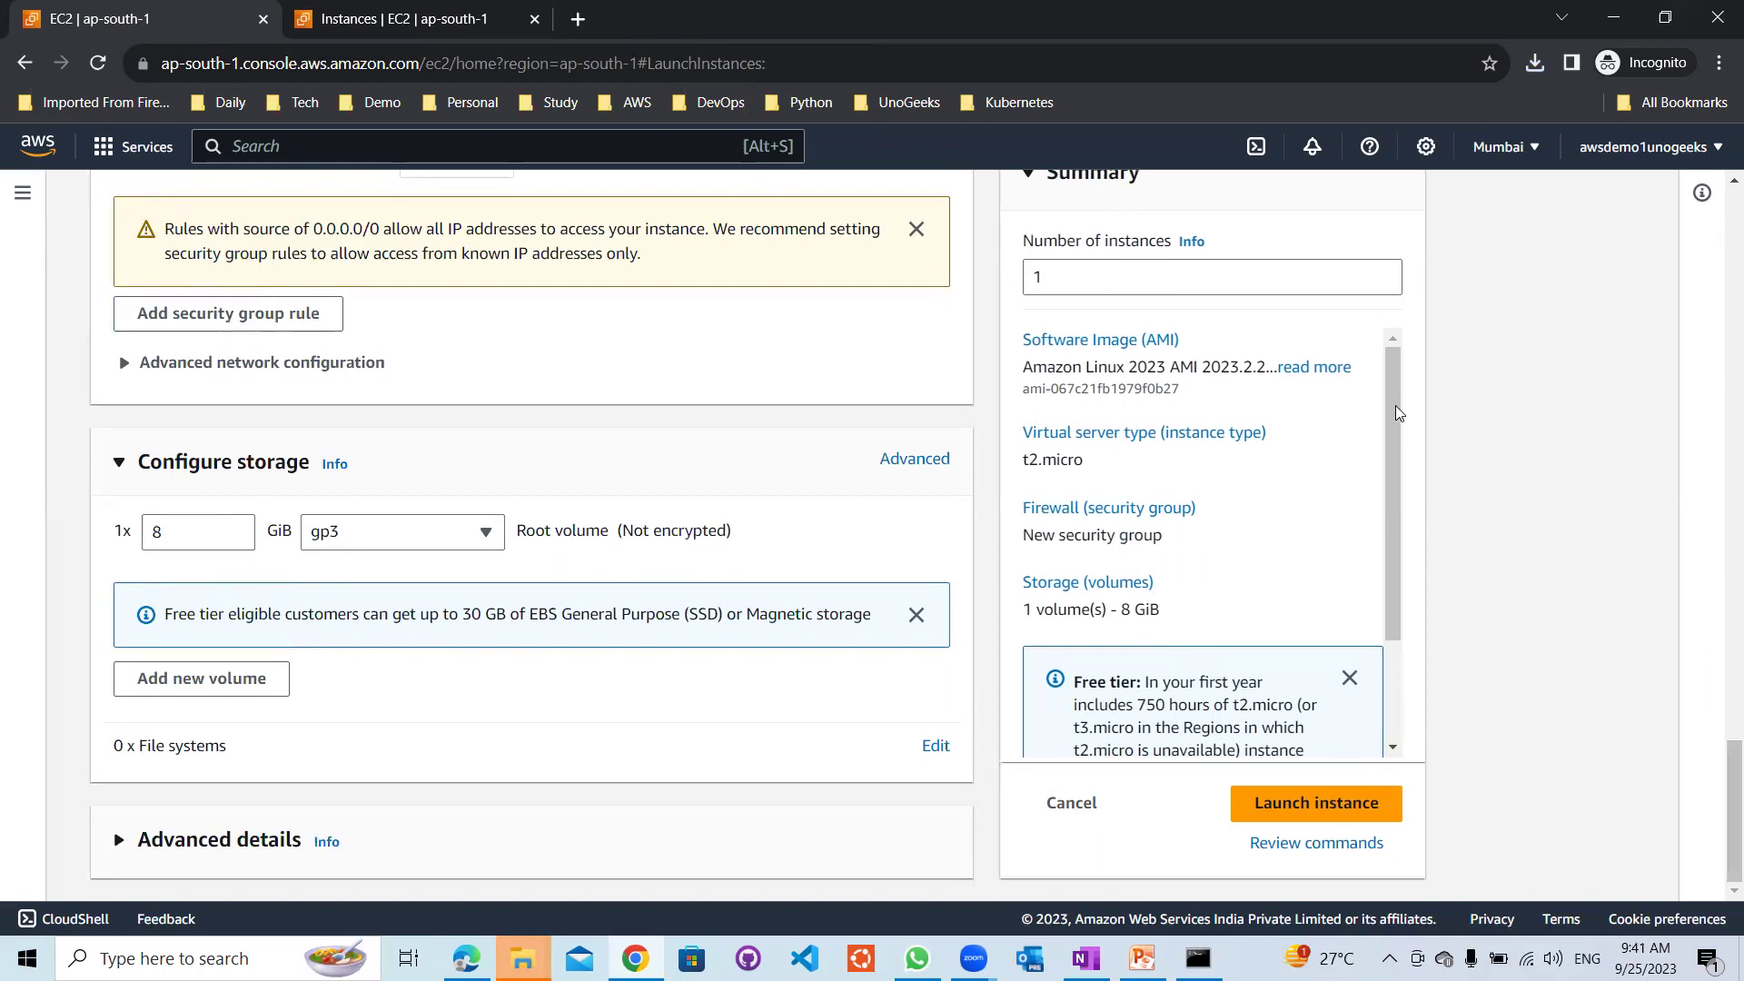
Launch the Linux instance and show all instances in the unfiltered list with a wider Name column
click(1290, 810)
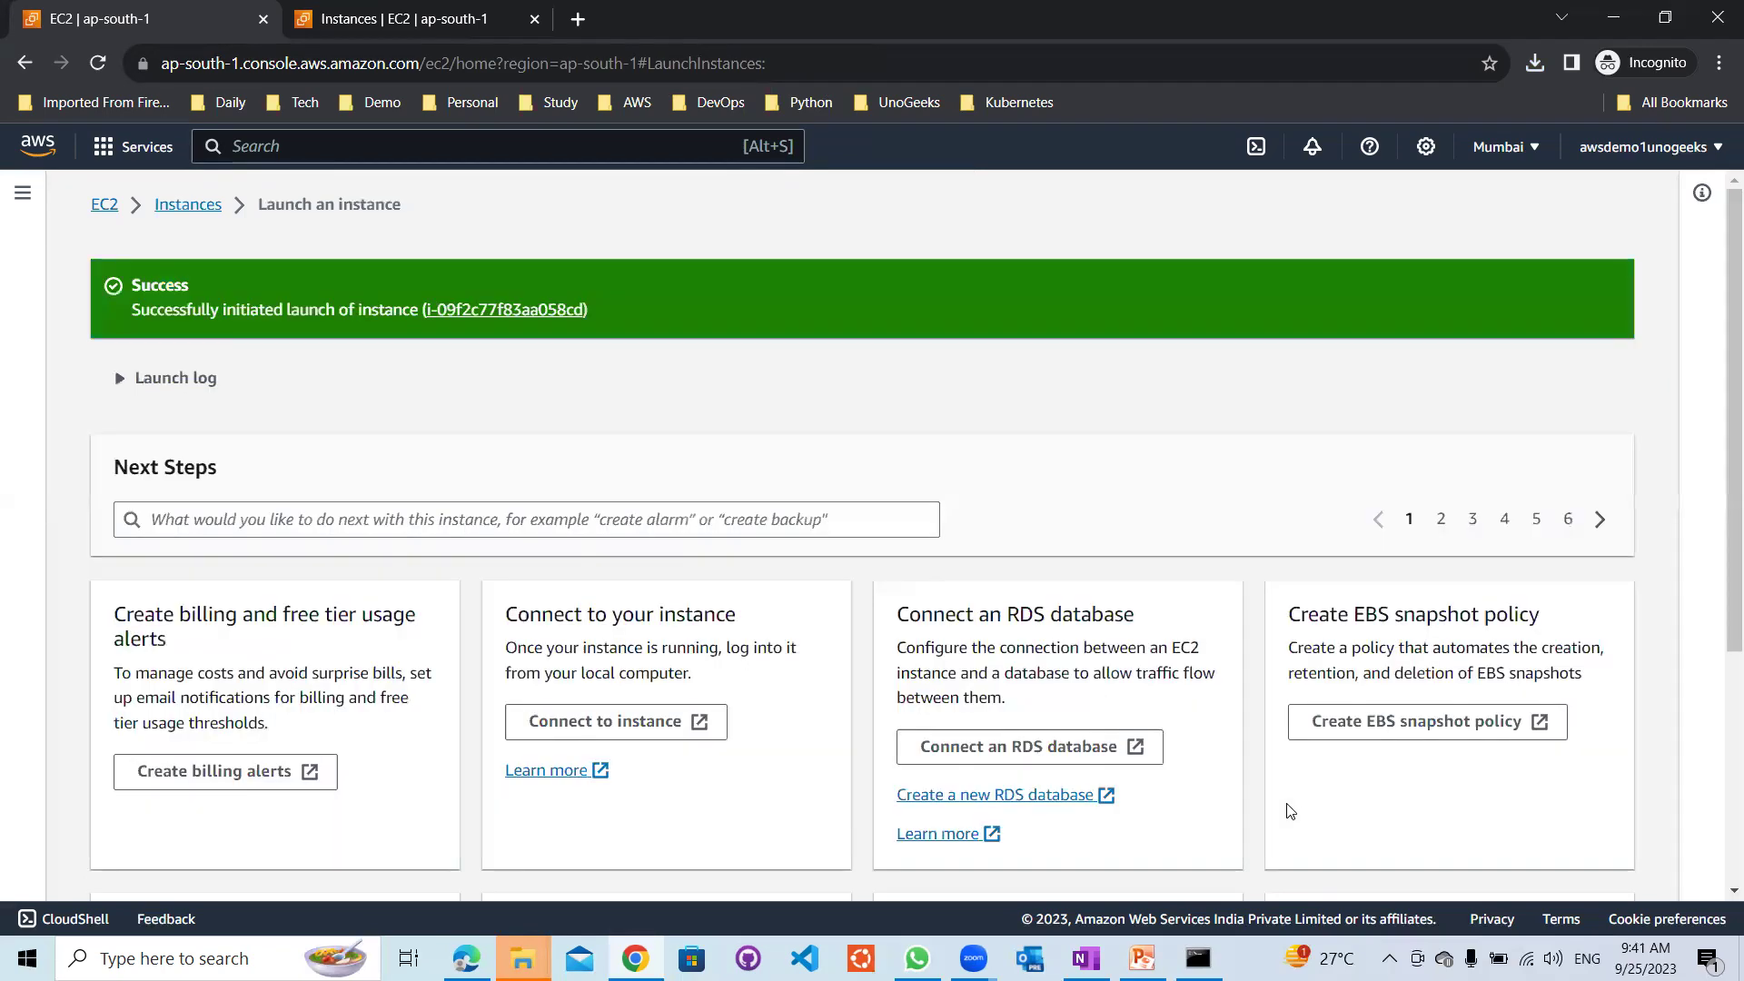
click(481, 311)
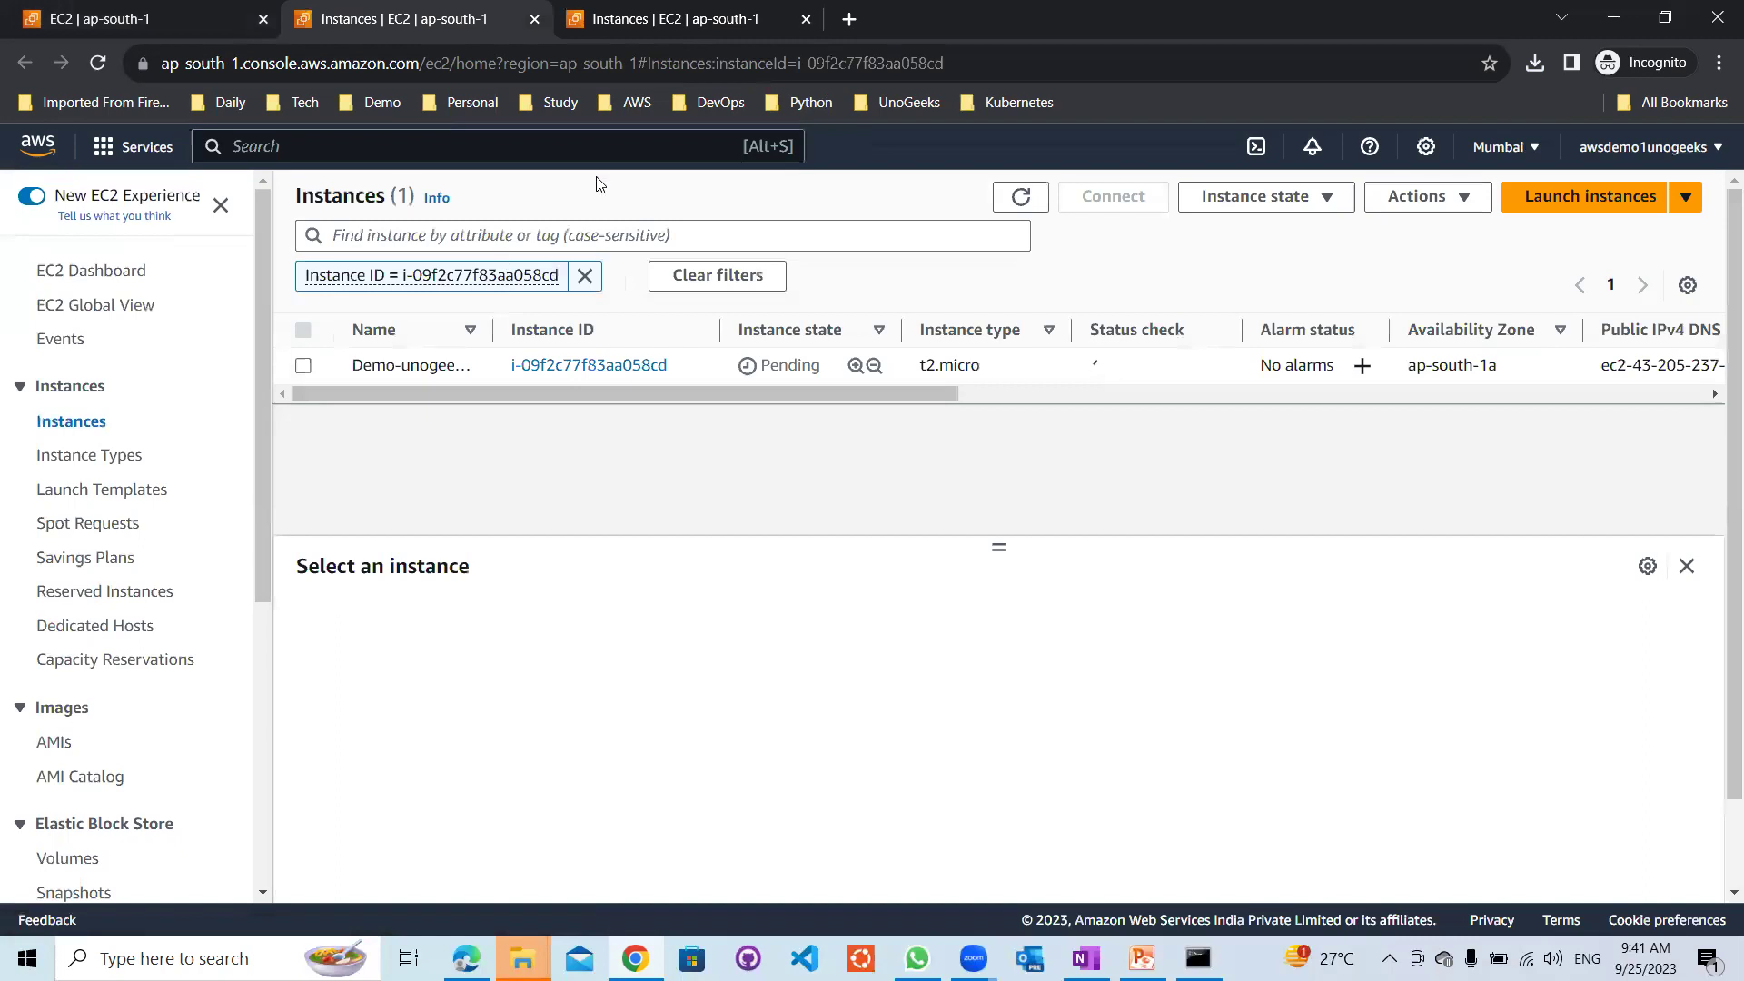
click(585, 276)
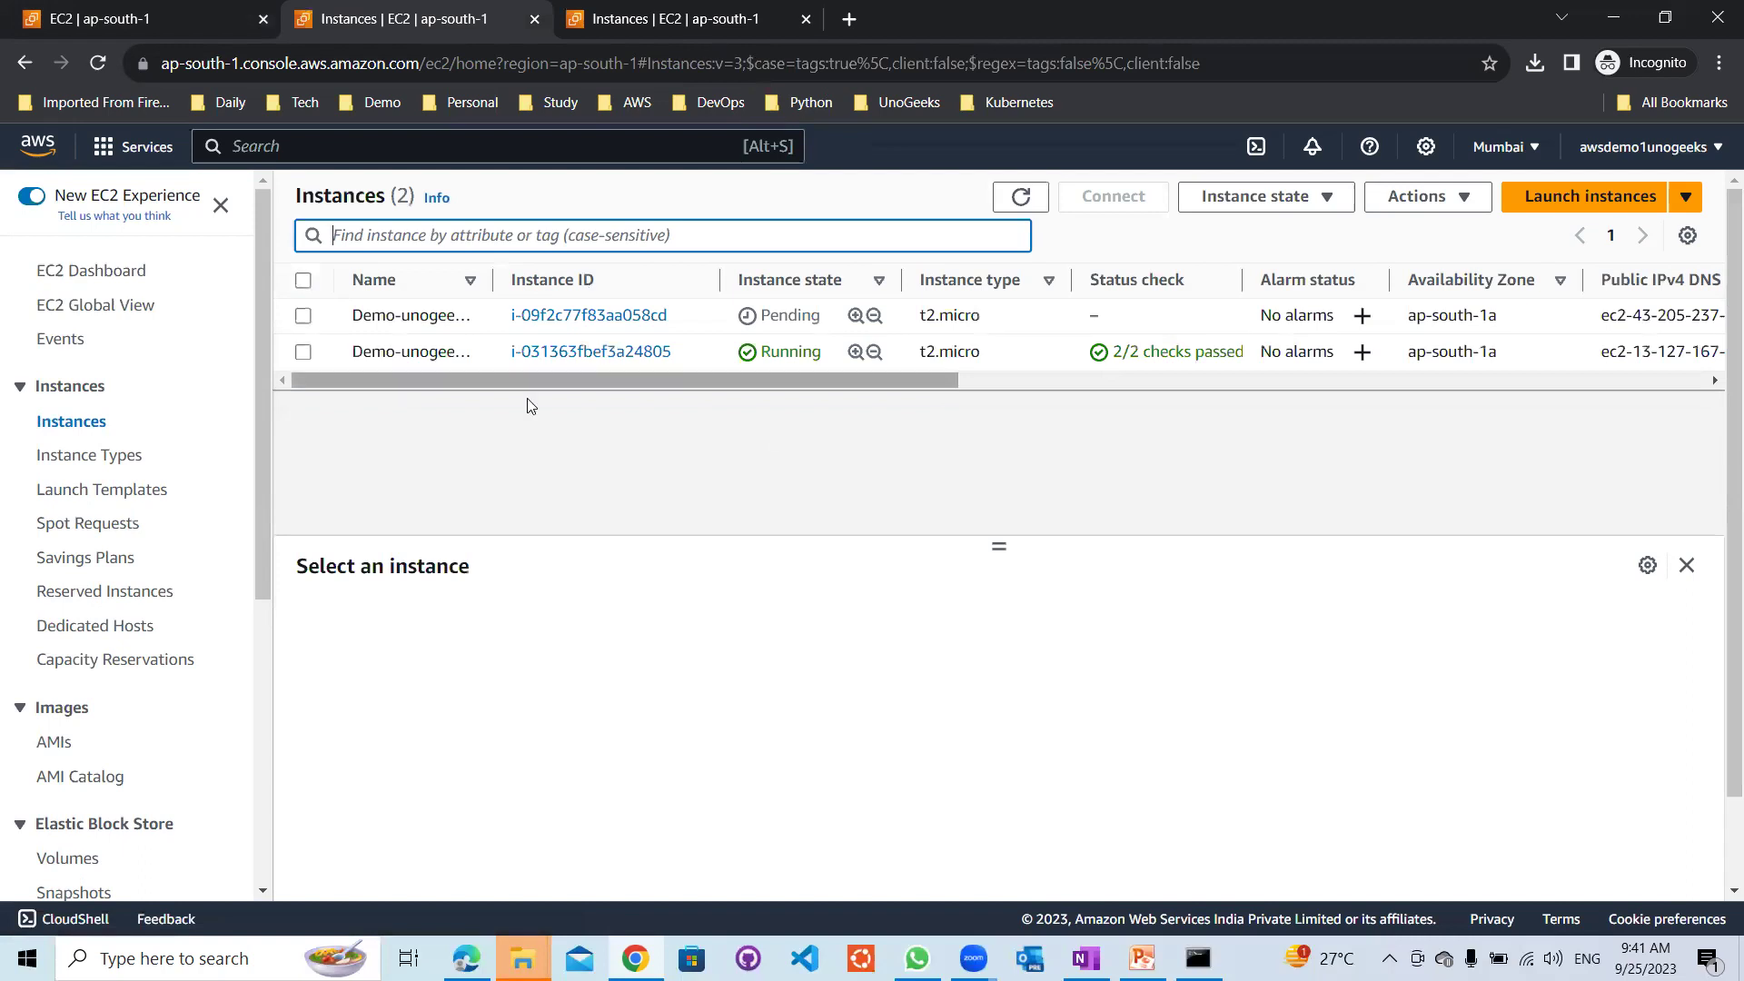
drag(492, 276, 576, 276)
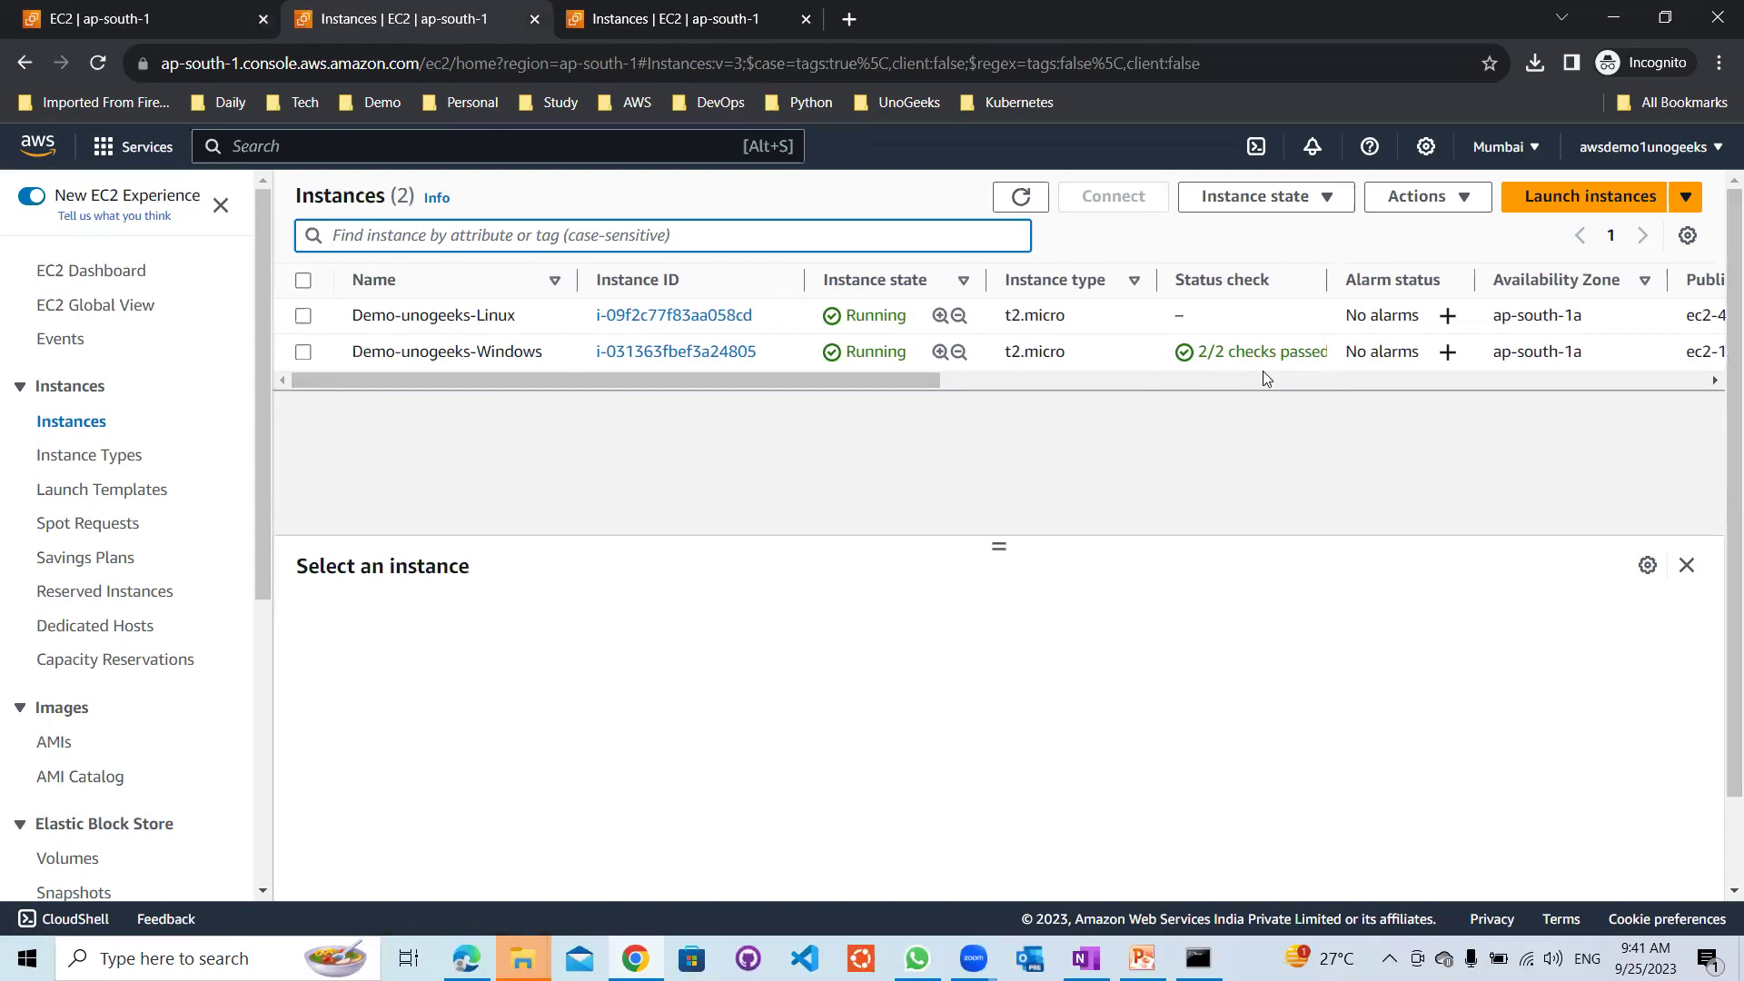
Select the Demo-unogeeks-Windows instance and examine its status checks and details
click(303, 352)
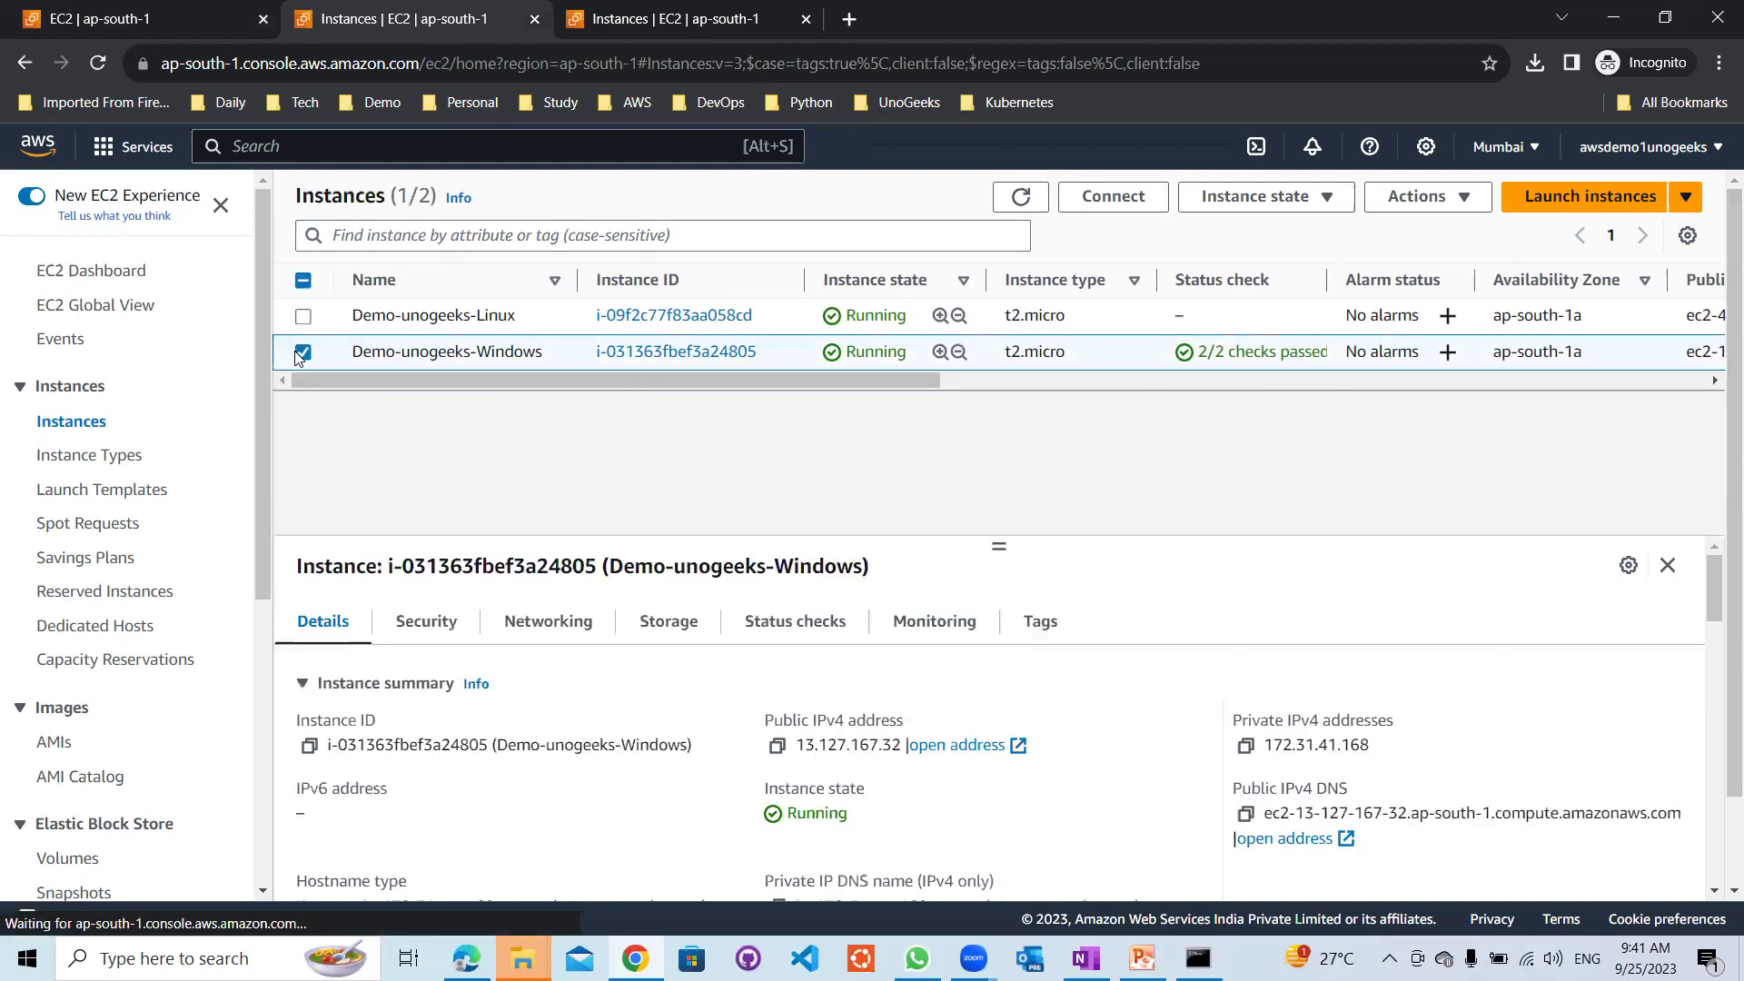
click(799, 627)
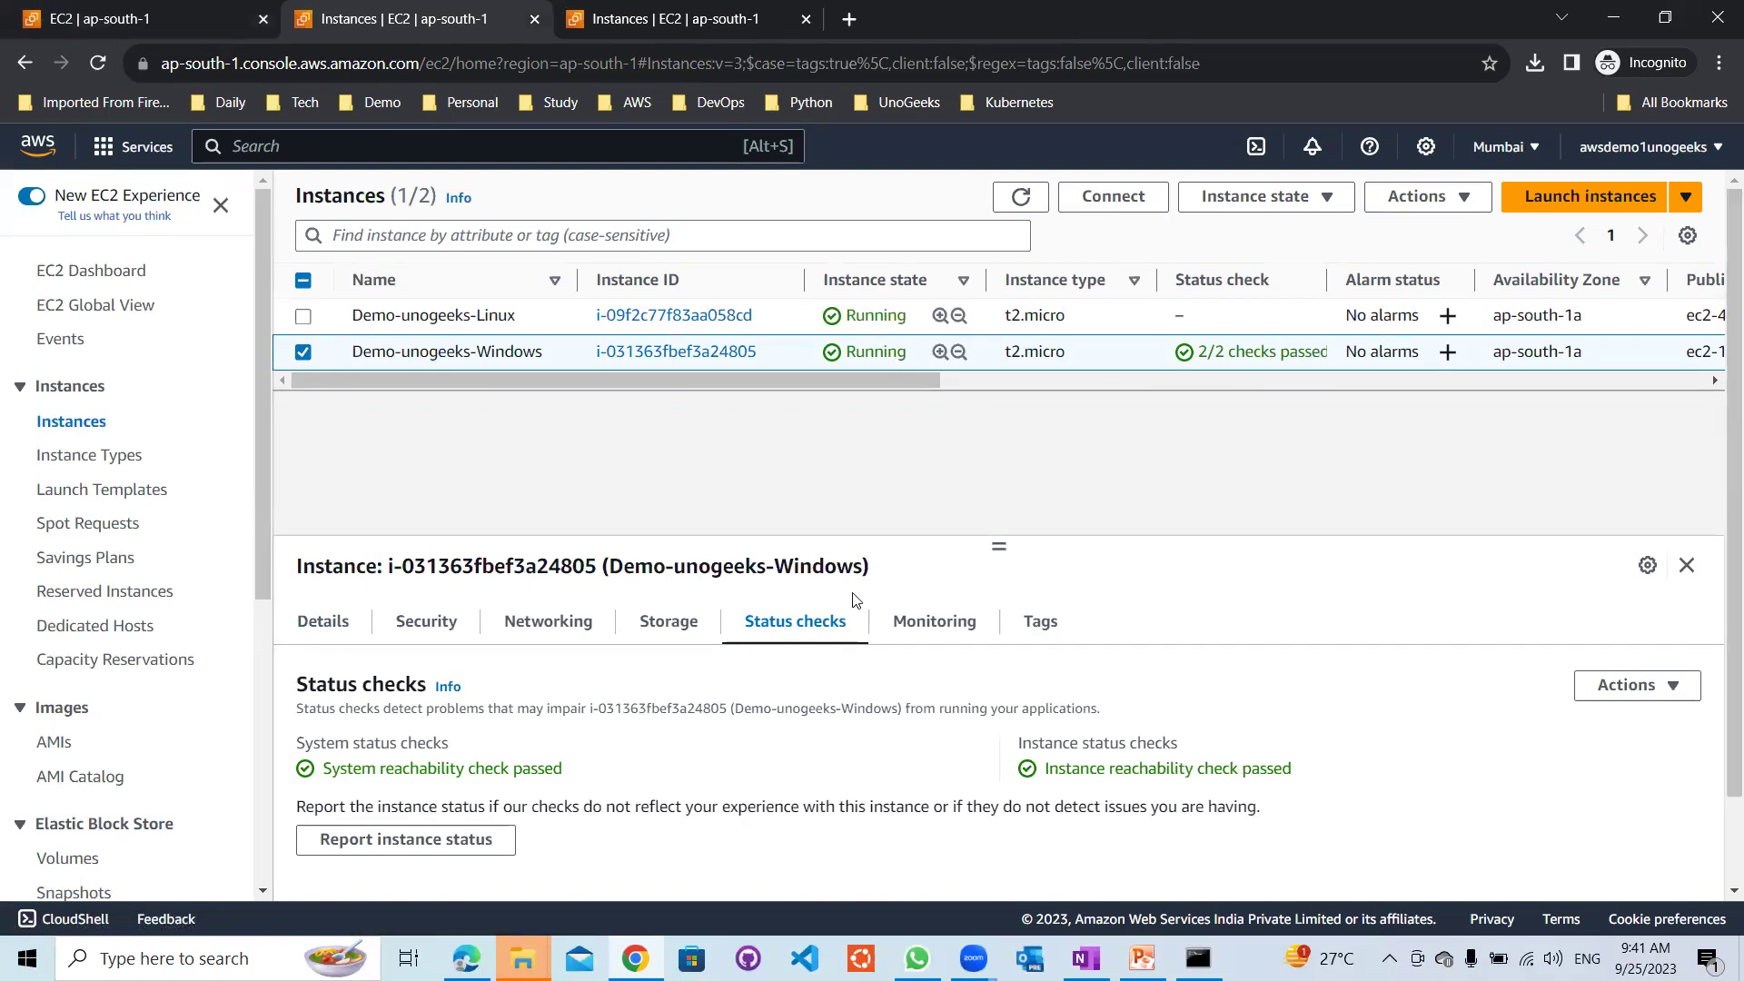
click(324, 626)
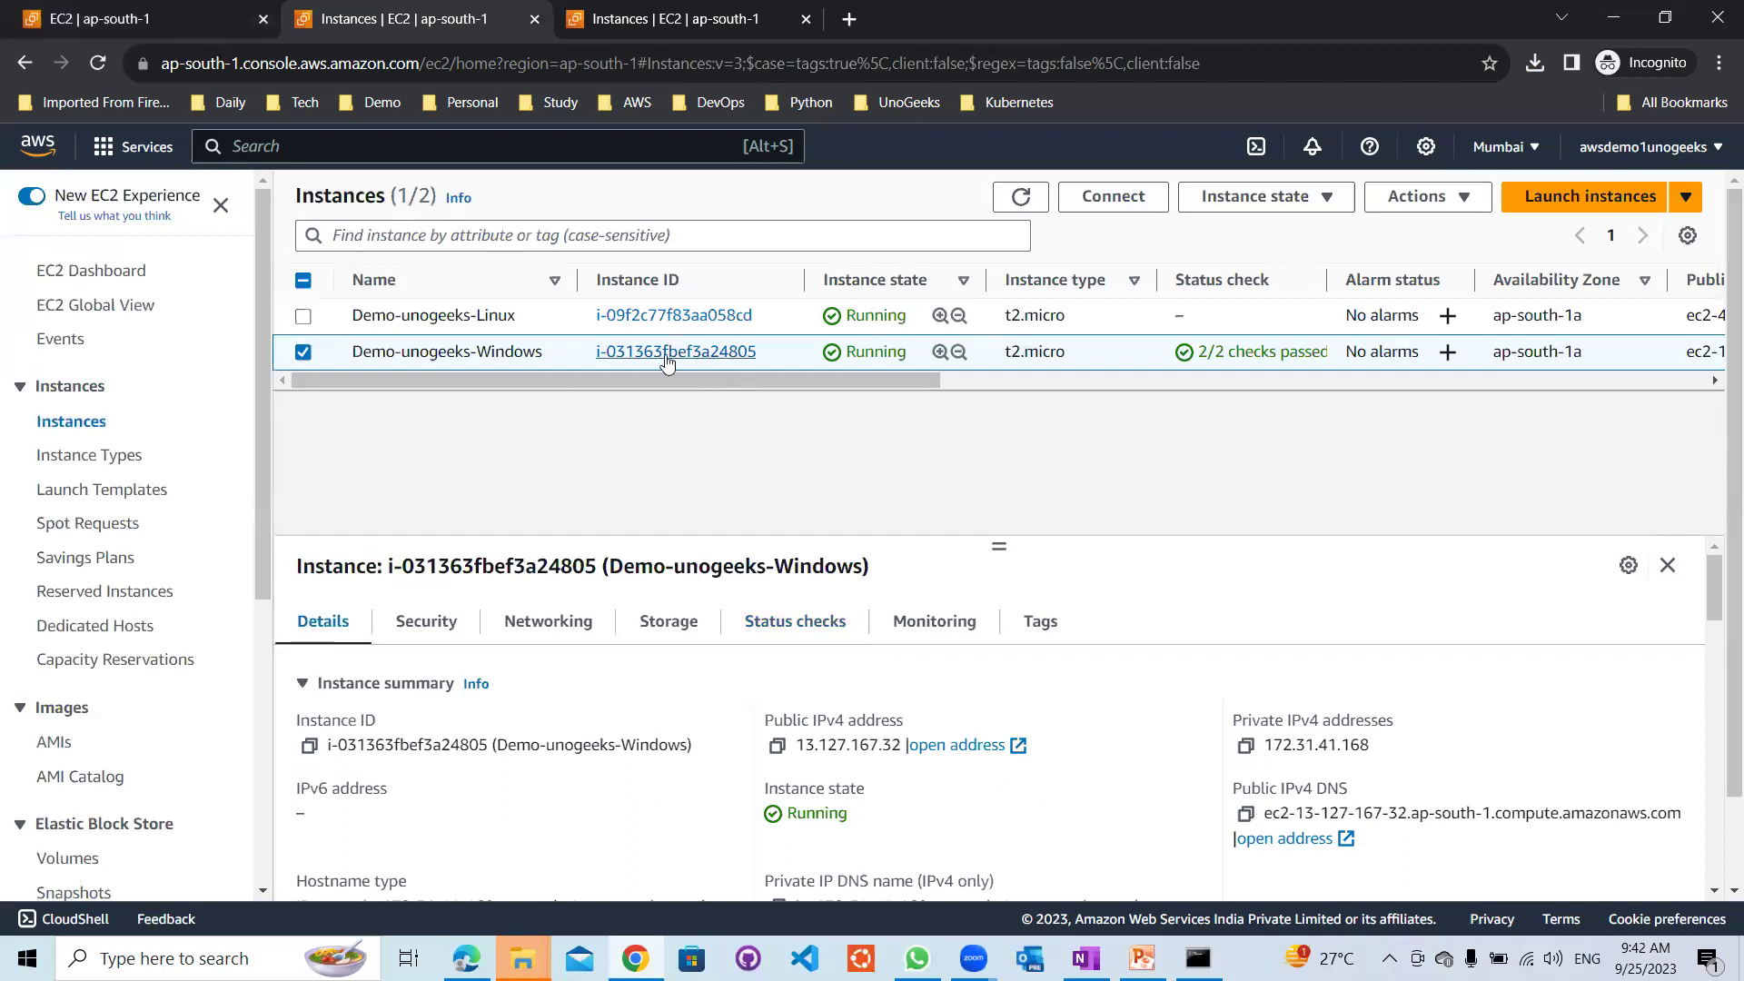
Open the Get Windows password page for the Demo-unogeeks-Windows instance
click(1284, 208)
click(1426, 207)
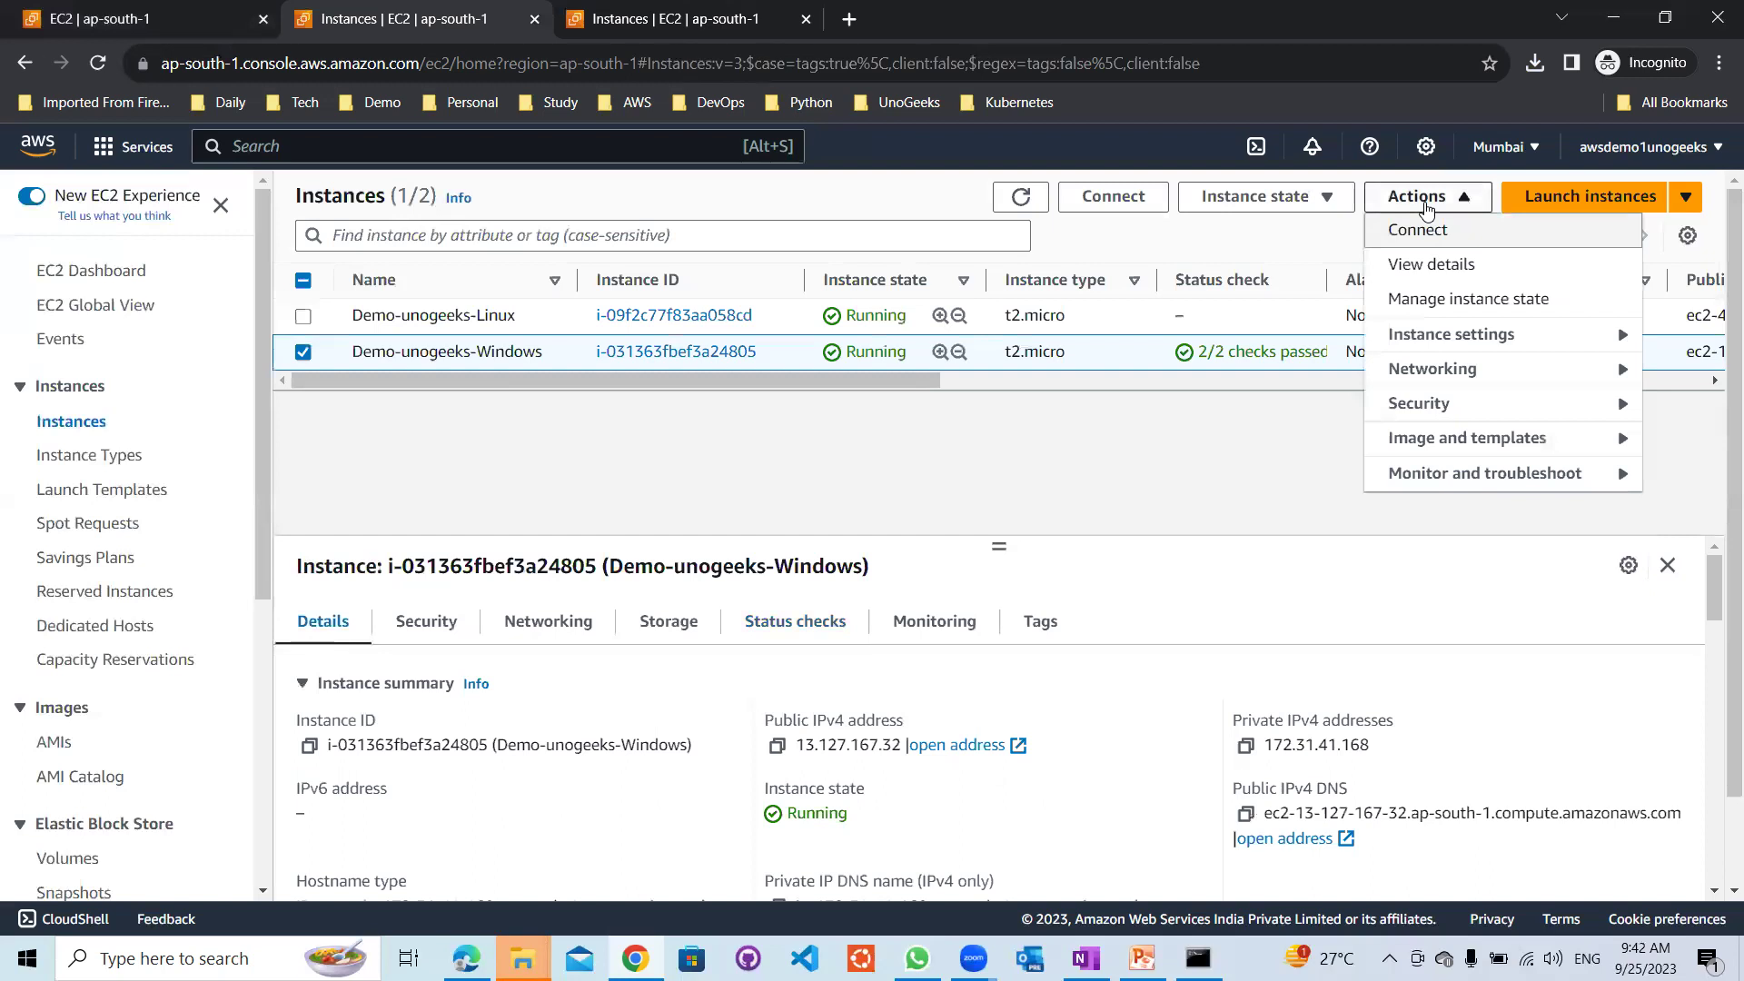
mouse_move(1444, 411)
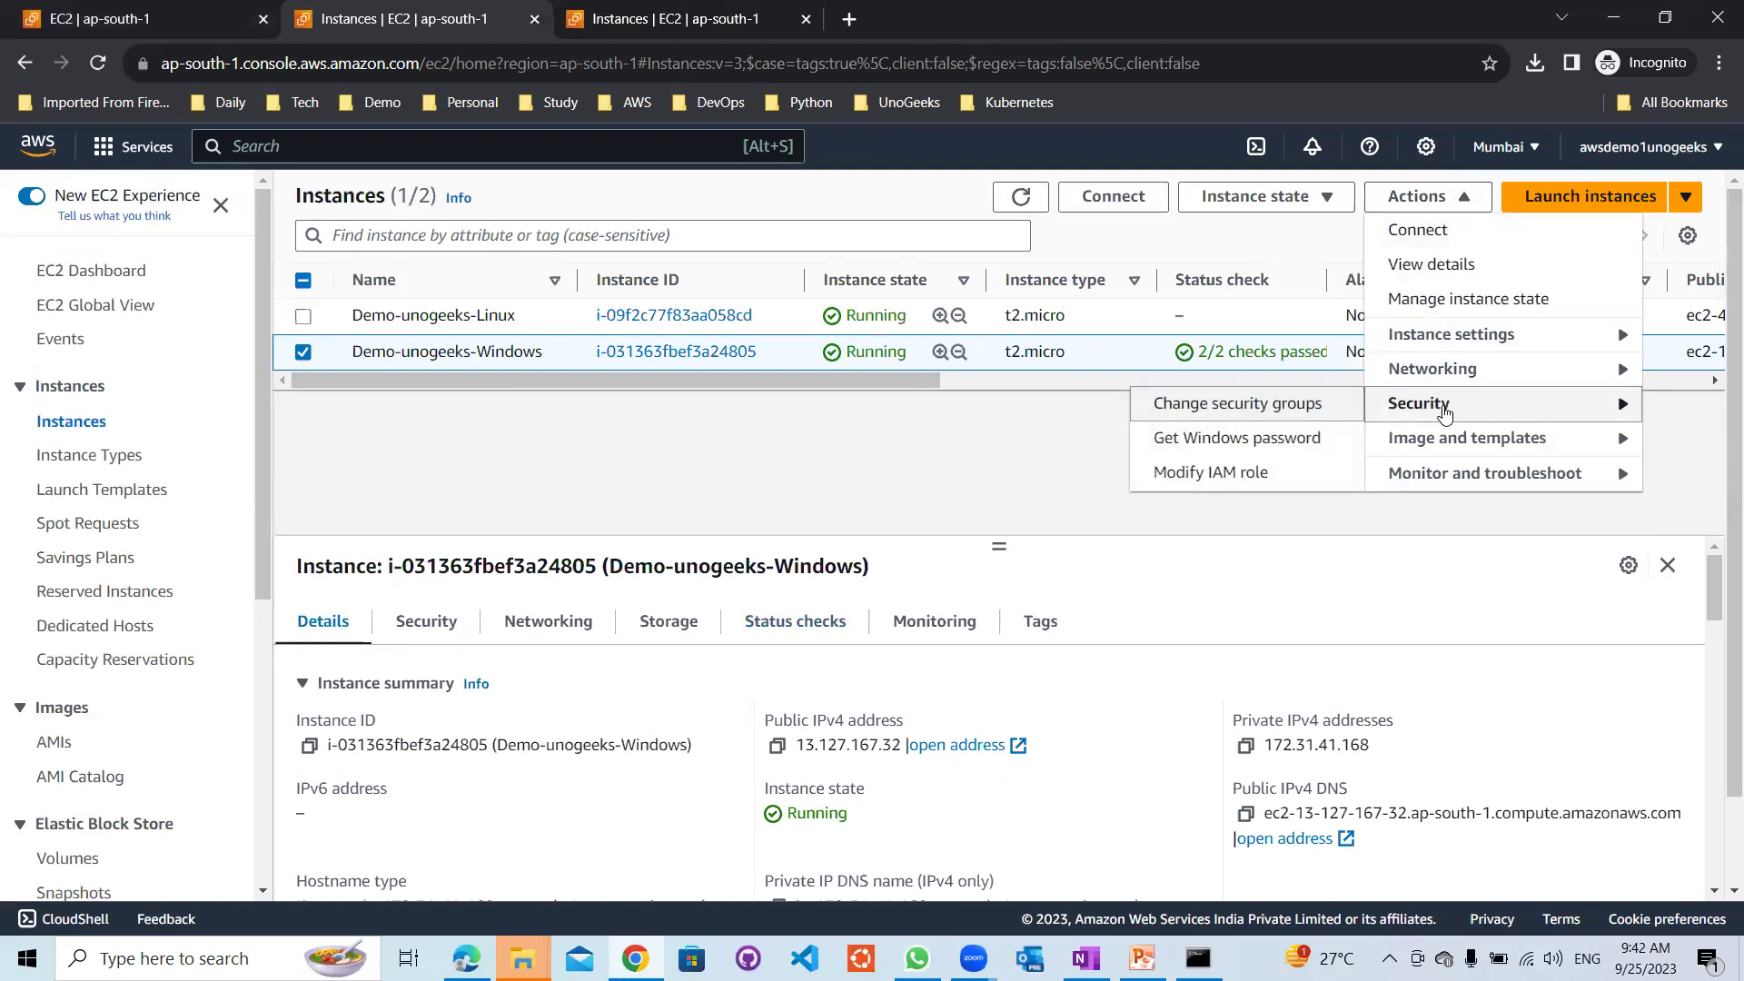
click(1242, 440)
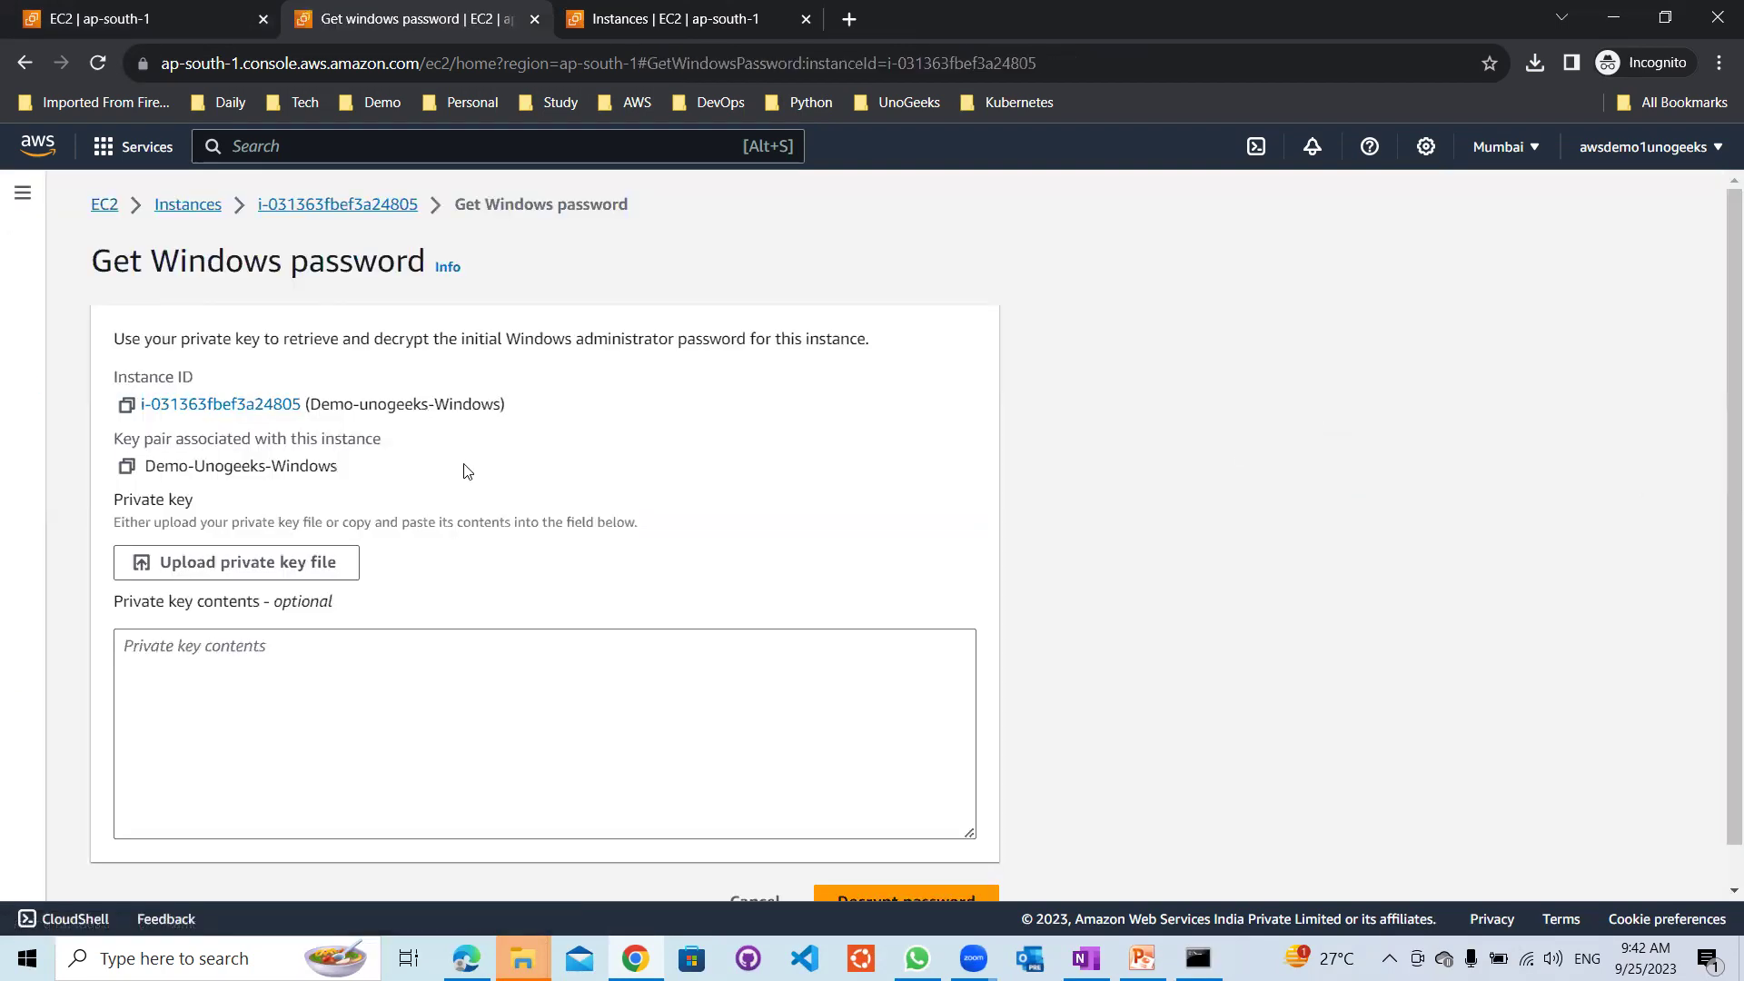
Upload the private key file Demo-Unogeeks-Windows.pem from Downloads and decrypt the Windows administrator password
click(252, 576)
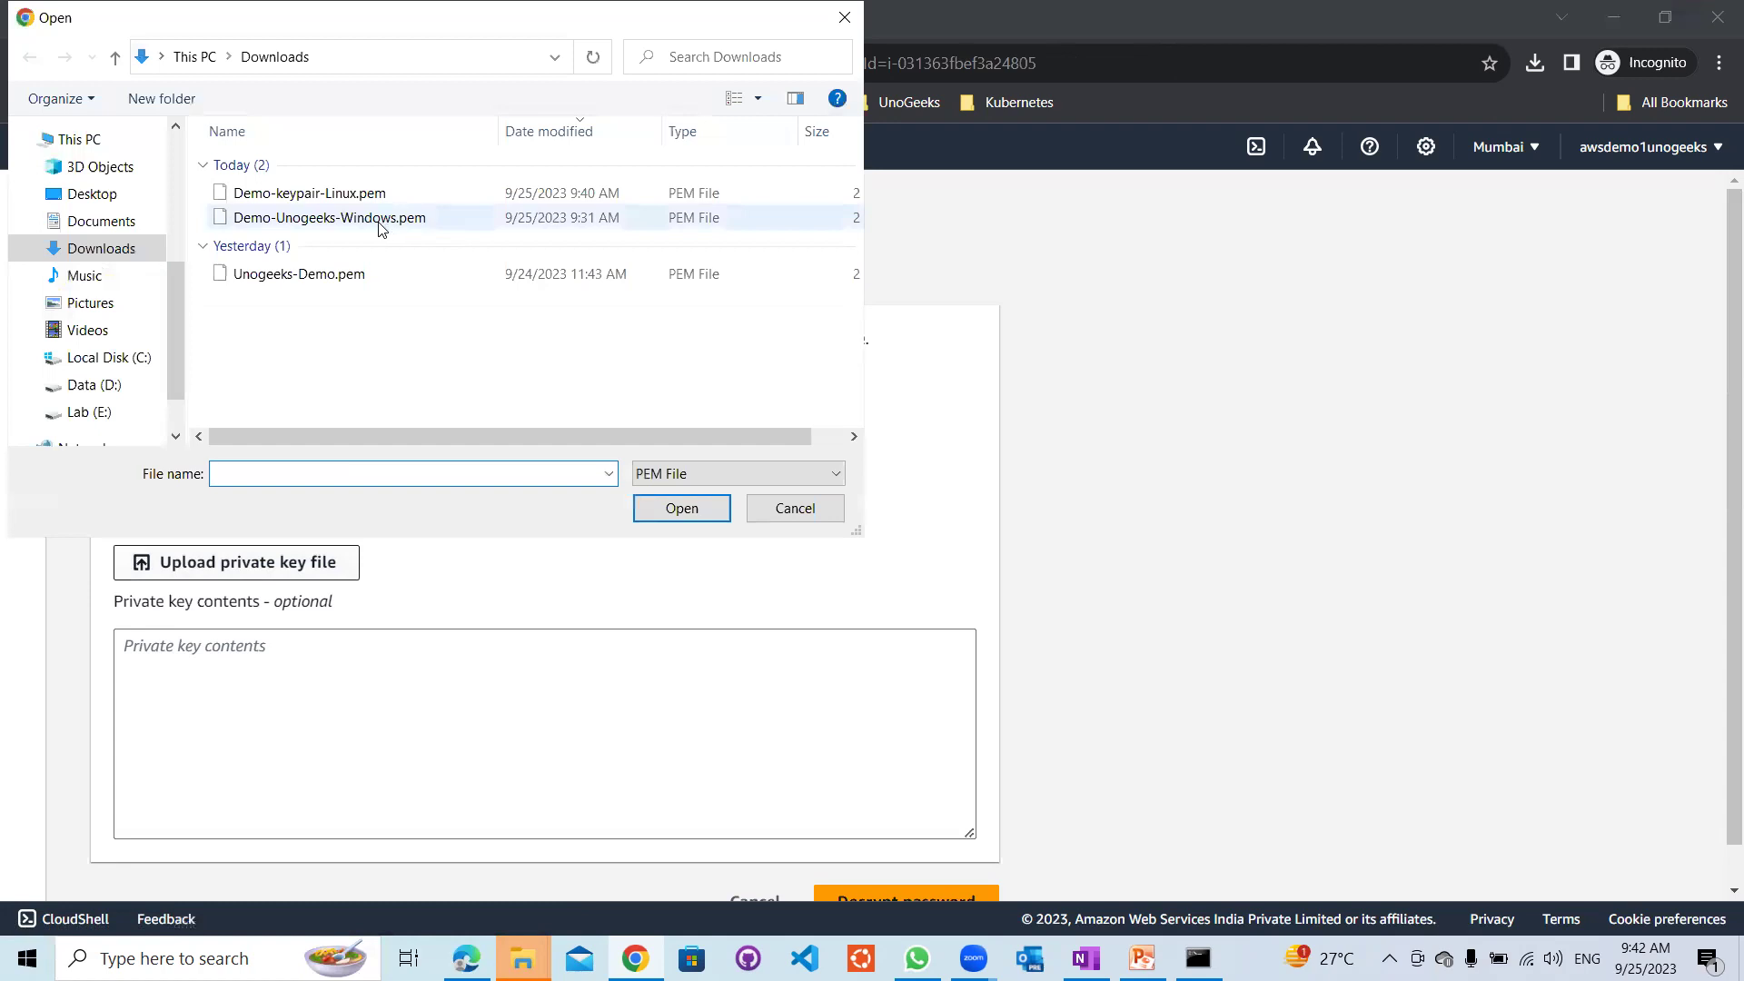
double_click(378, 226)
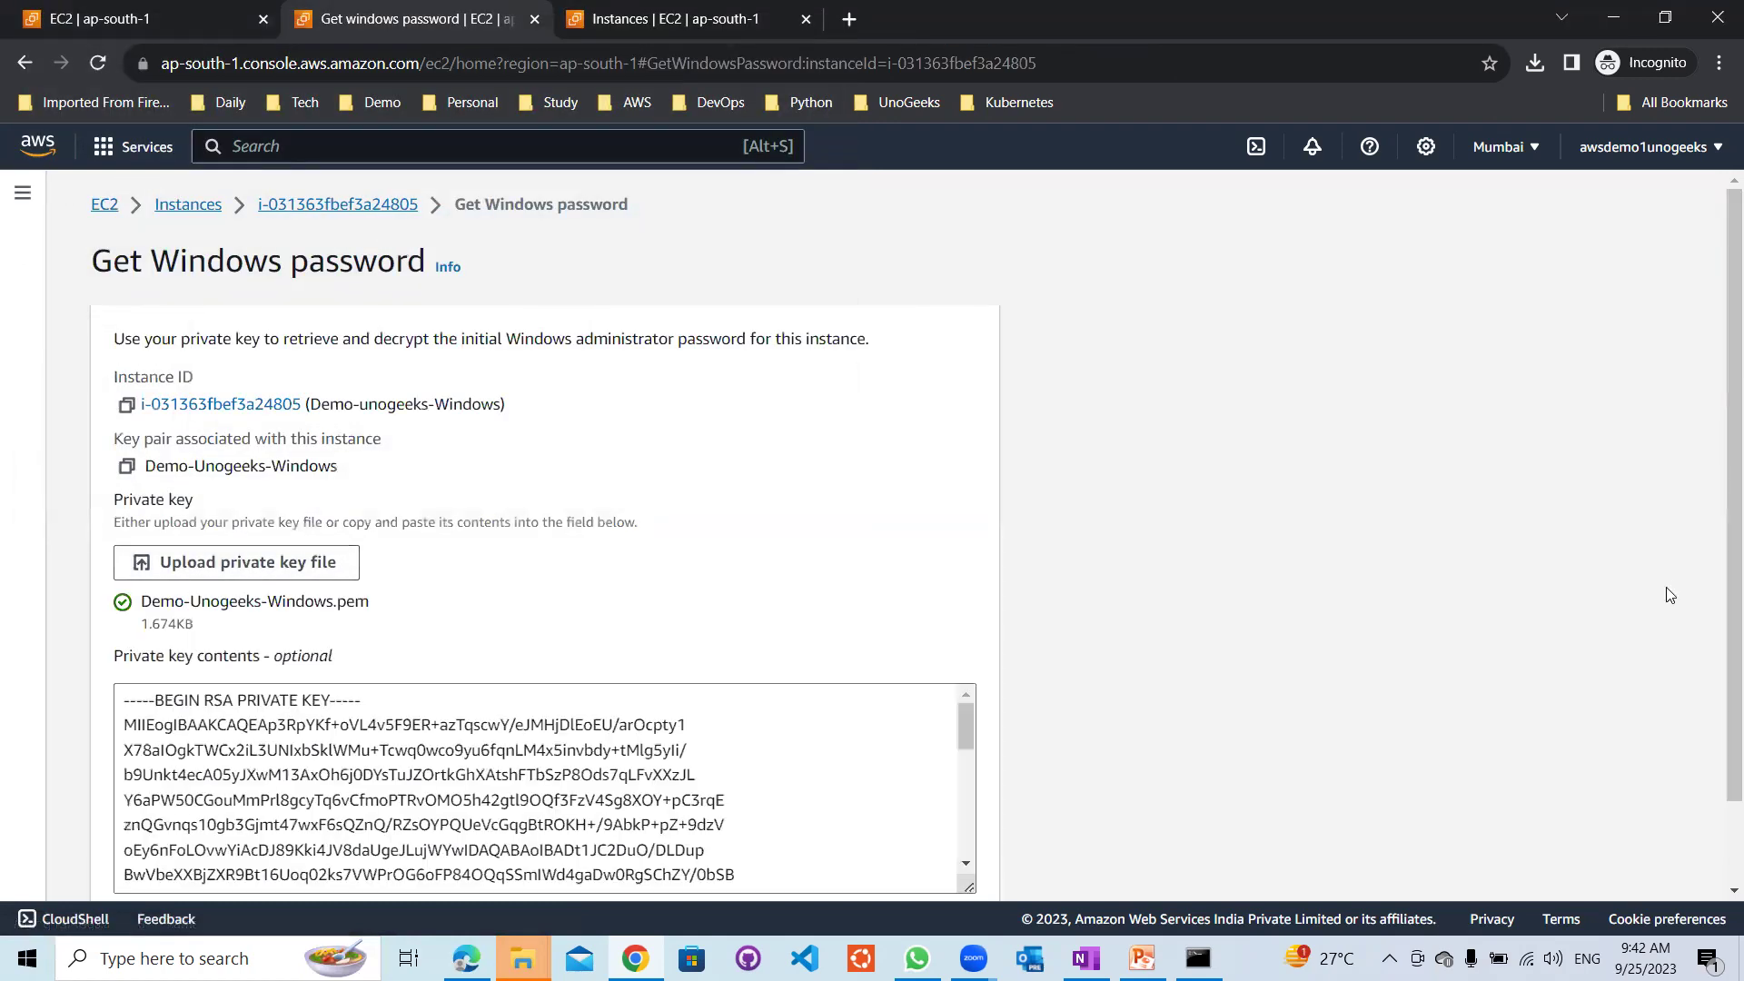
scroll(1720, 478, down, 1)
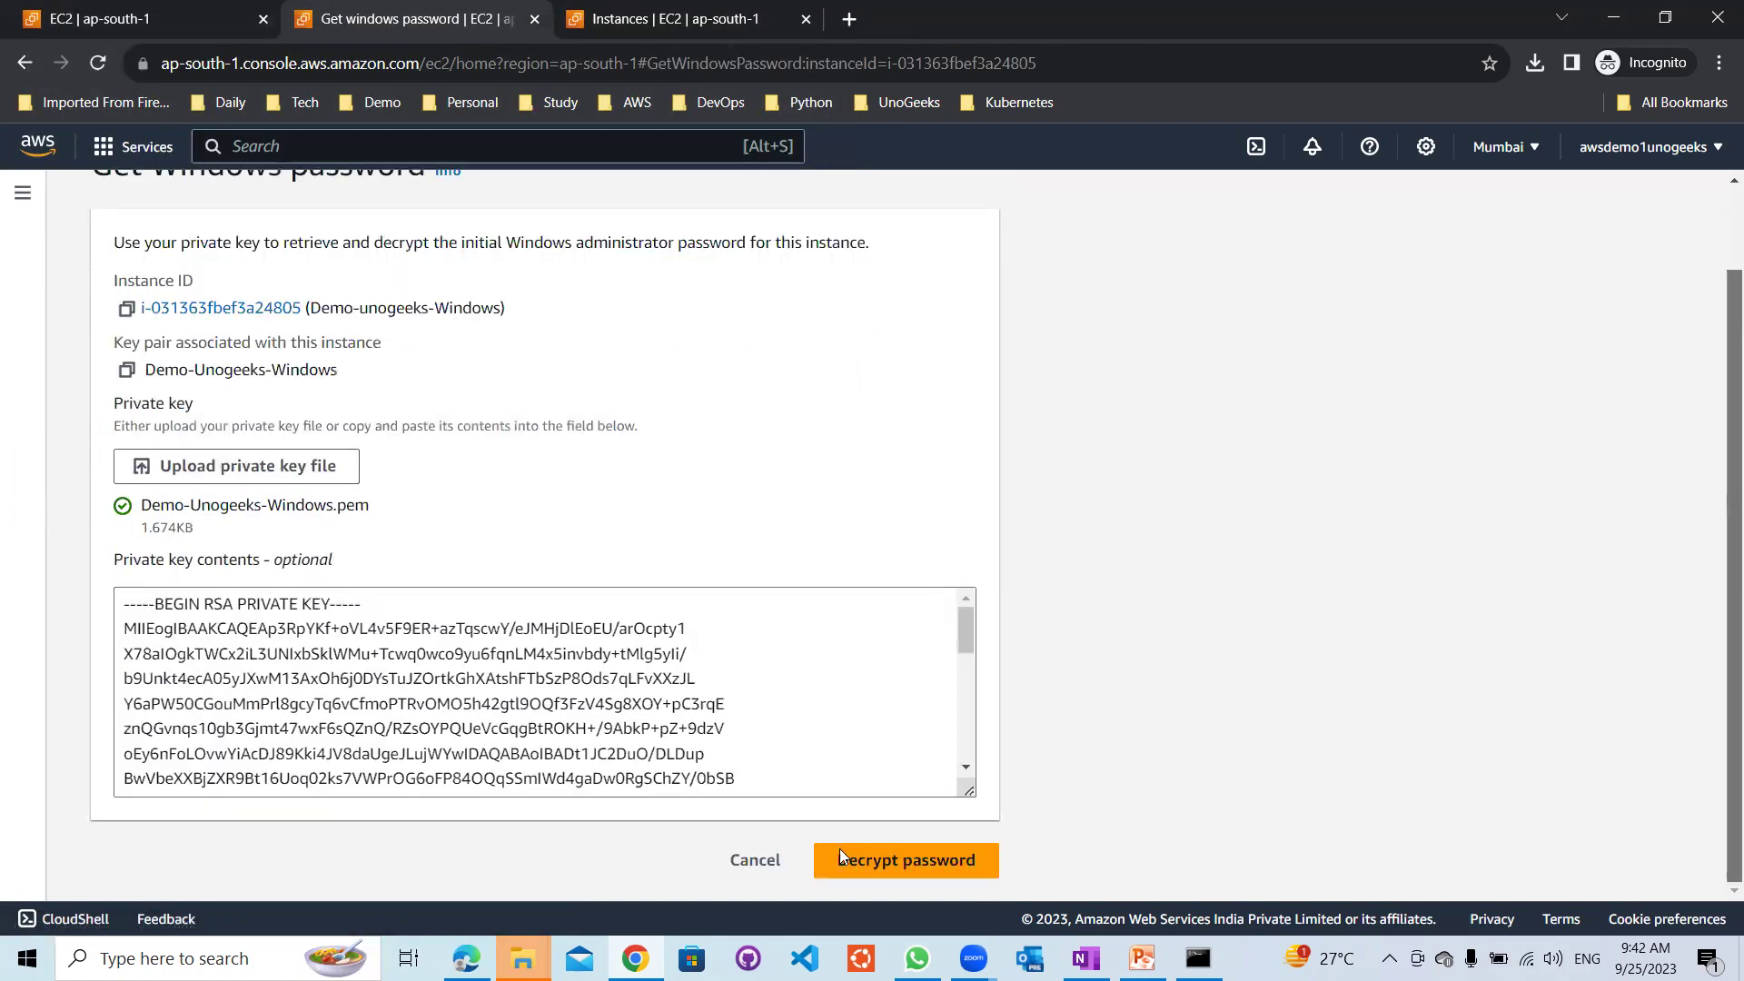
click(867, 864)
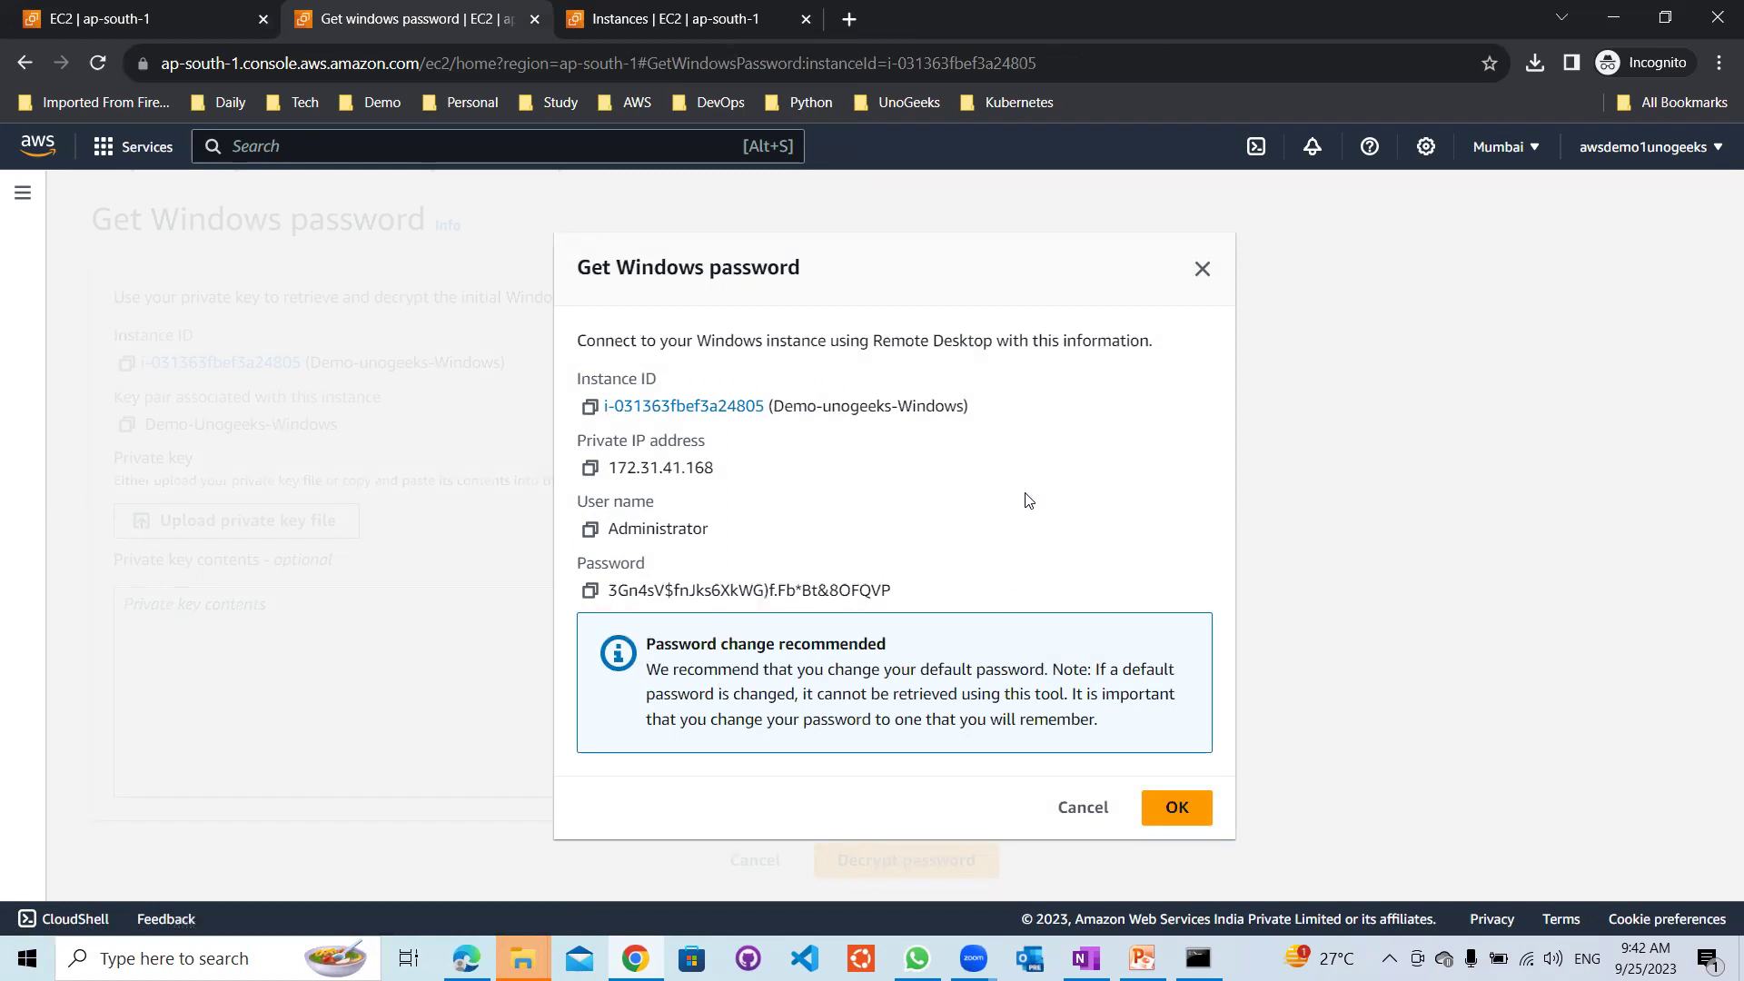
Copy the decrypted administrator password into a new Notepad document, minimize it and close the Get Windows password dialog
click(591, 592)
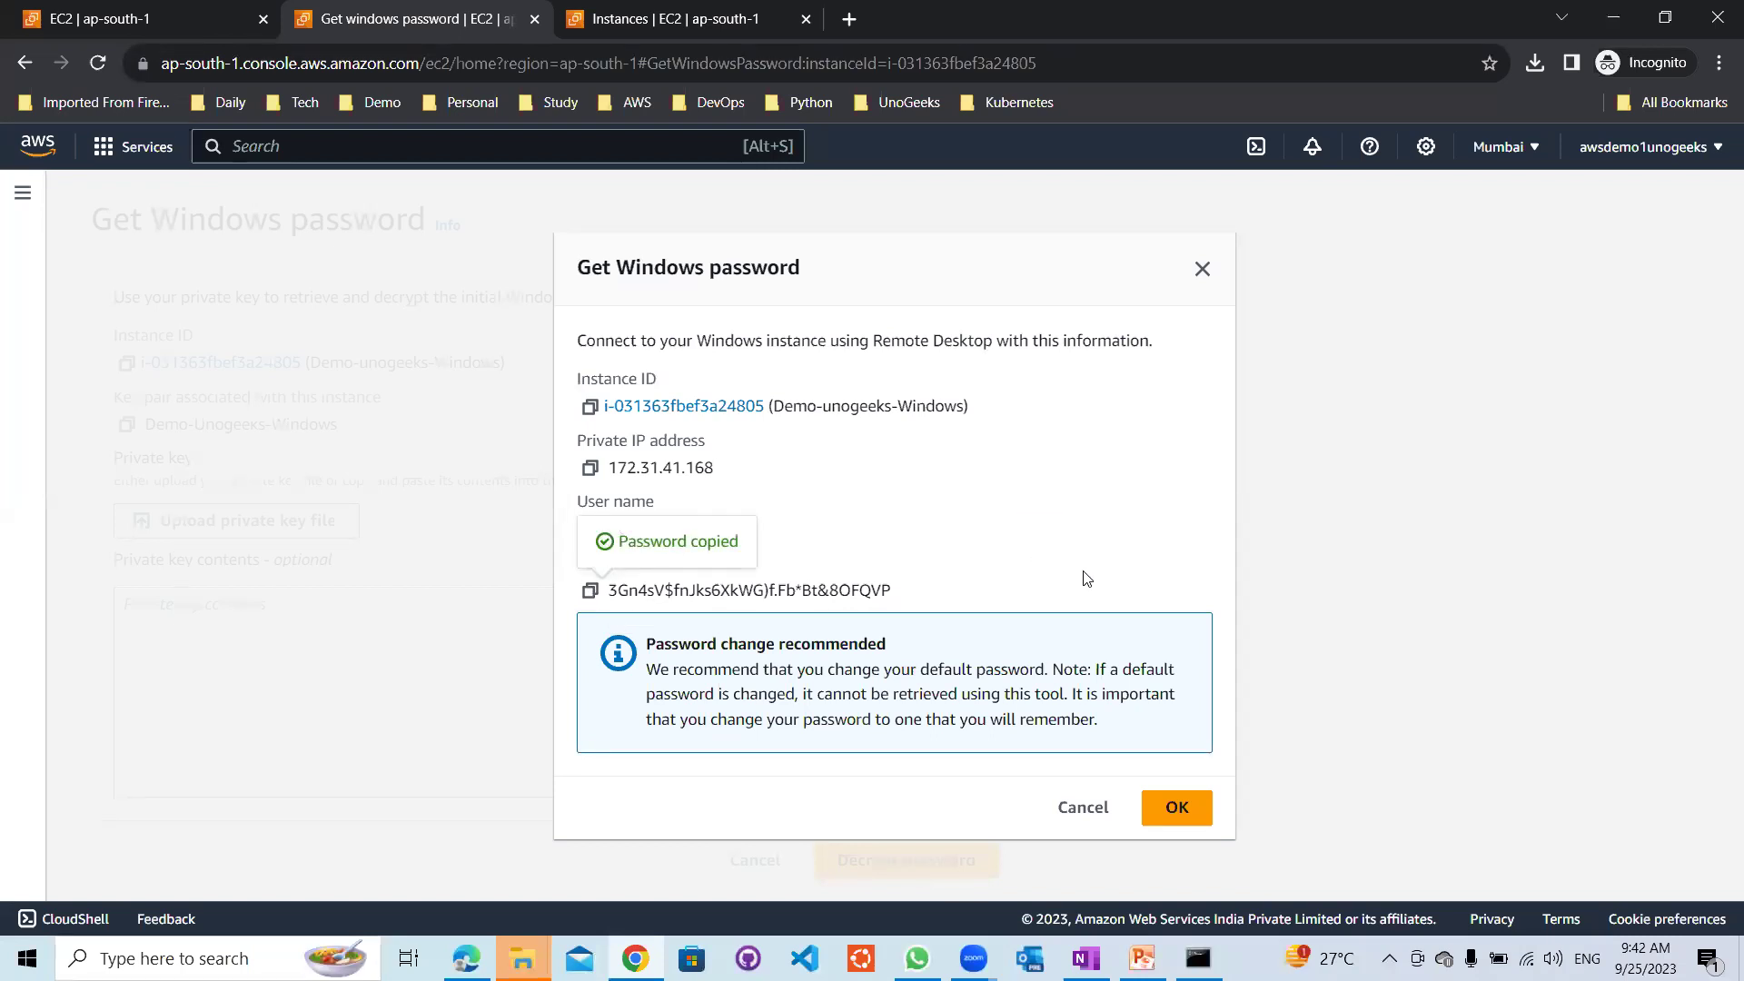
key(super+r)
text(no)
key(Down)
key(Return)
key(ctrl+v)
click(1309, 165)
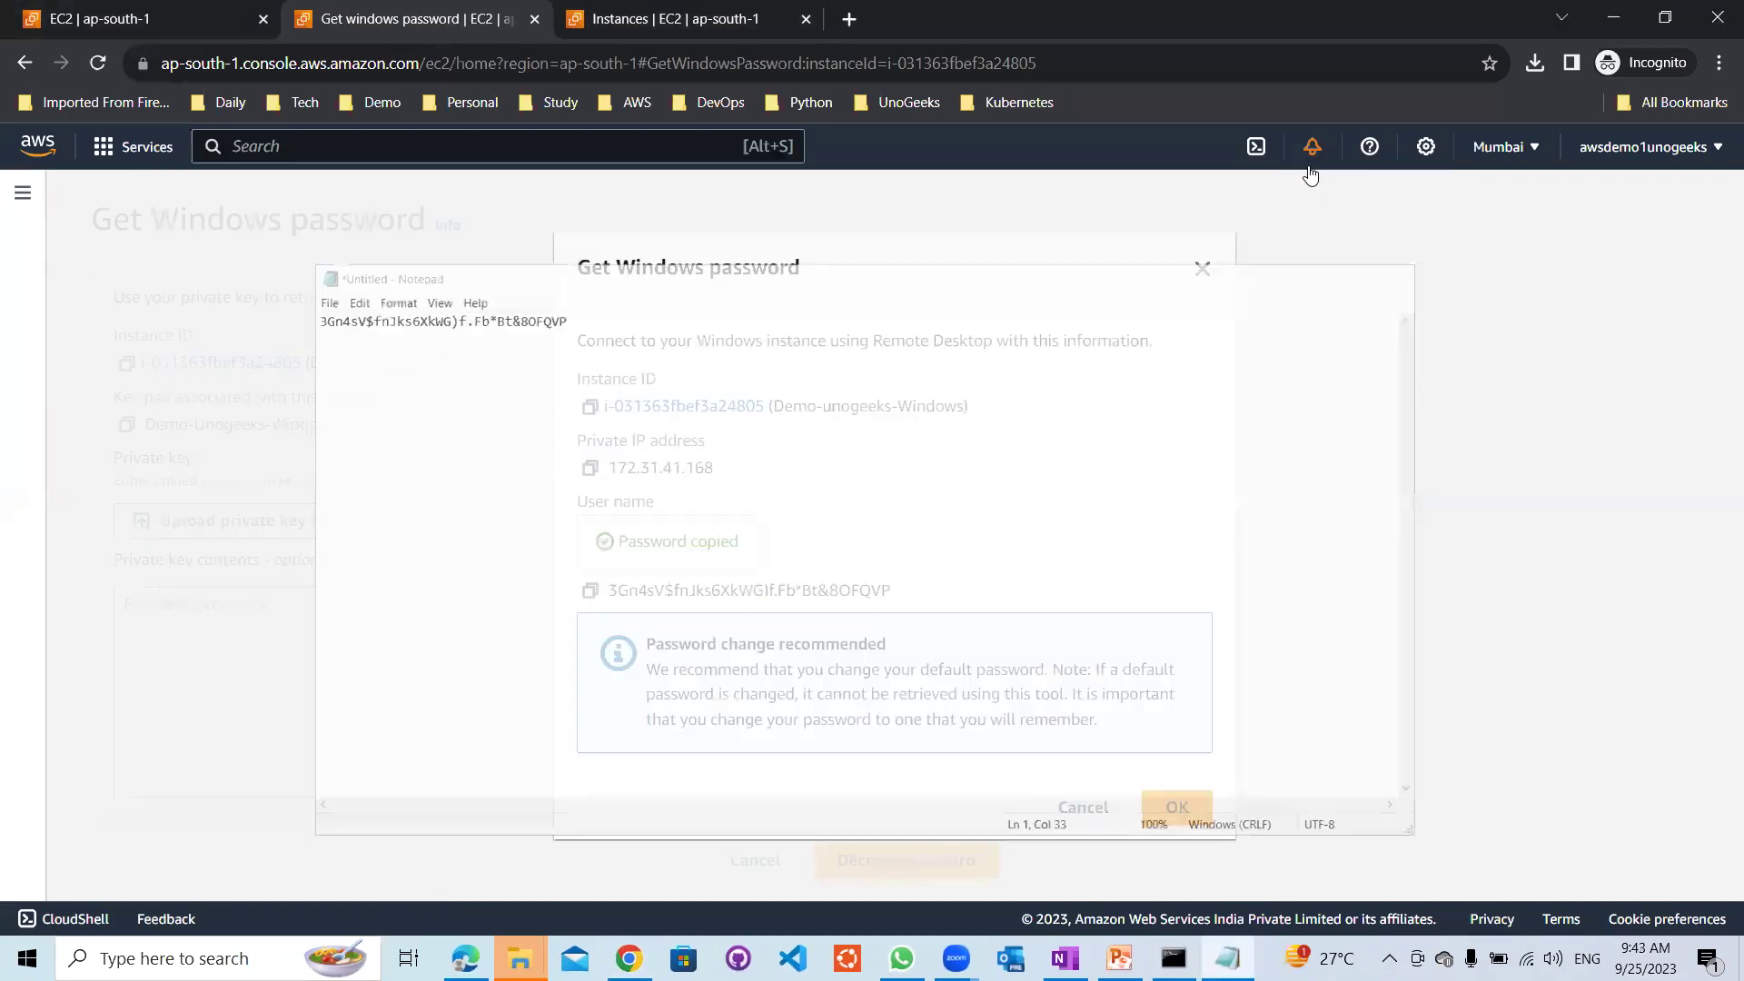
click(1174, 808)
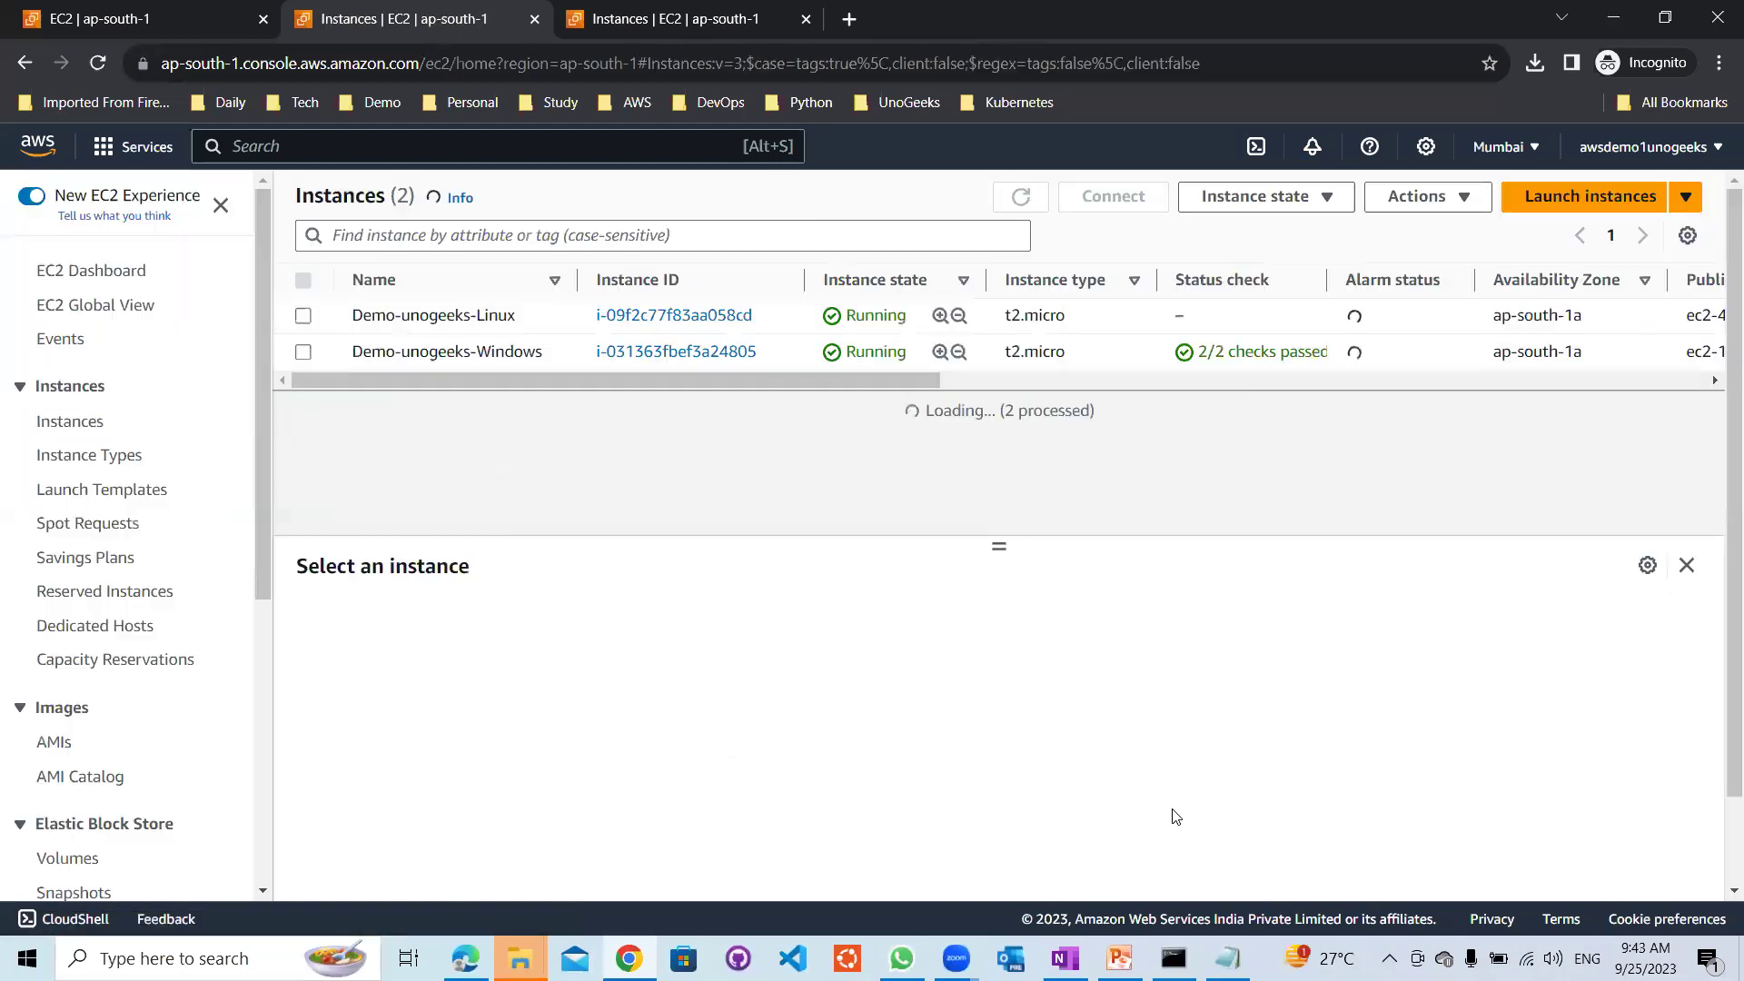
Copy the Demo-unogeeks-Windows instance's public IPv4 address, launch mstsc and enter 13.127.167.32 as the computer, then minimize Remote Desktop Connection
click(303, 353)
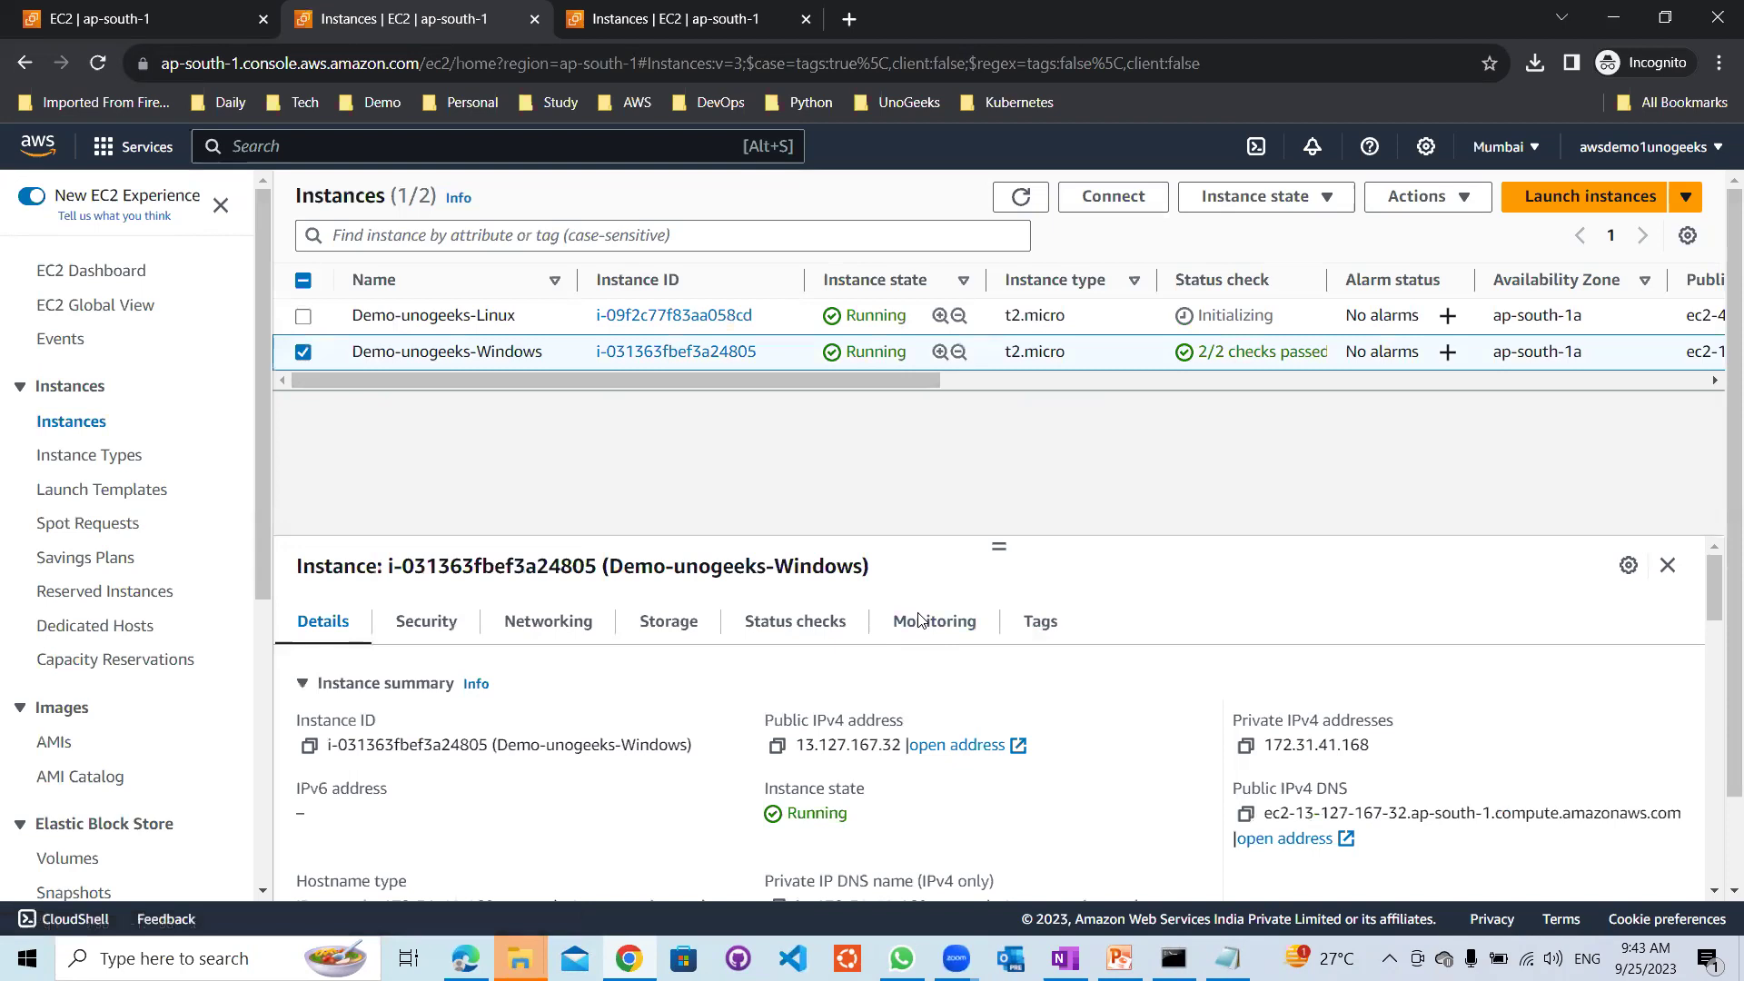
click(777, 745)
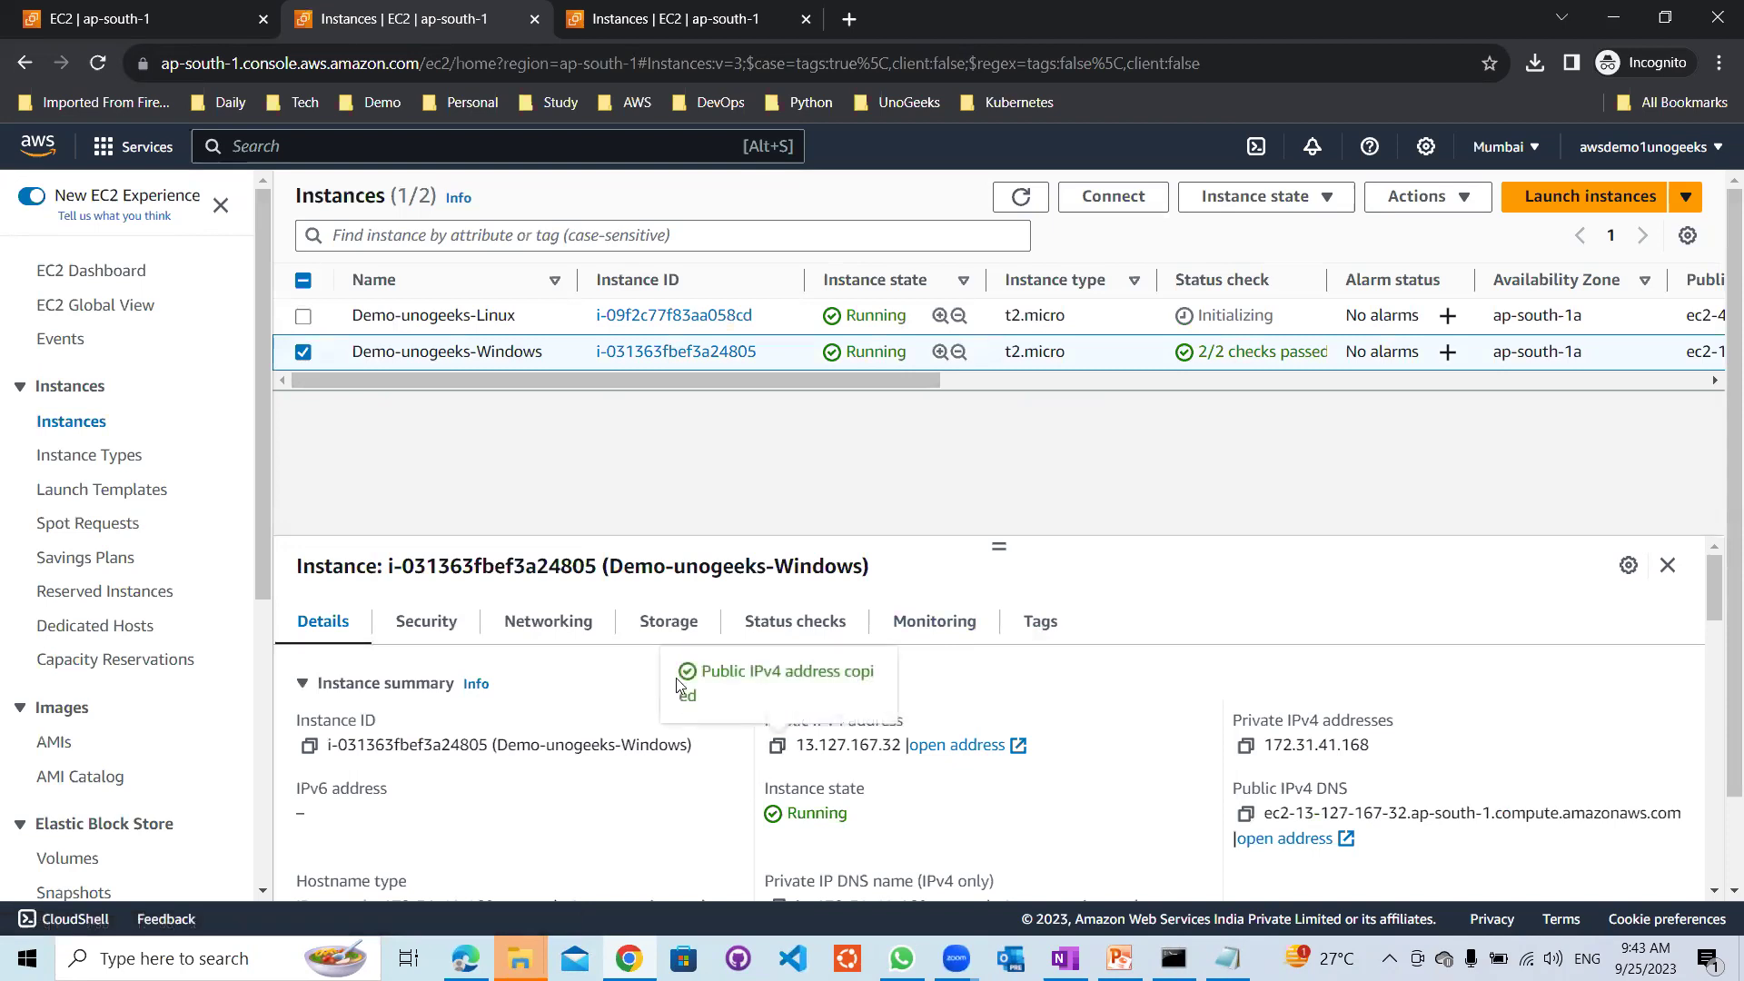
key(super+r)
text(m)
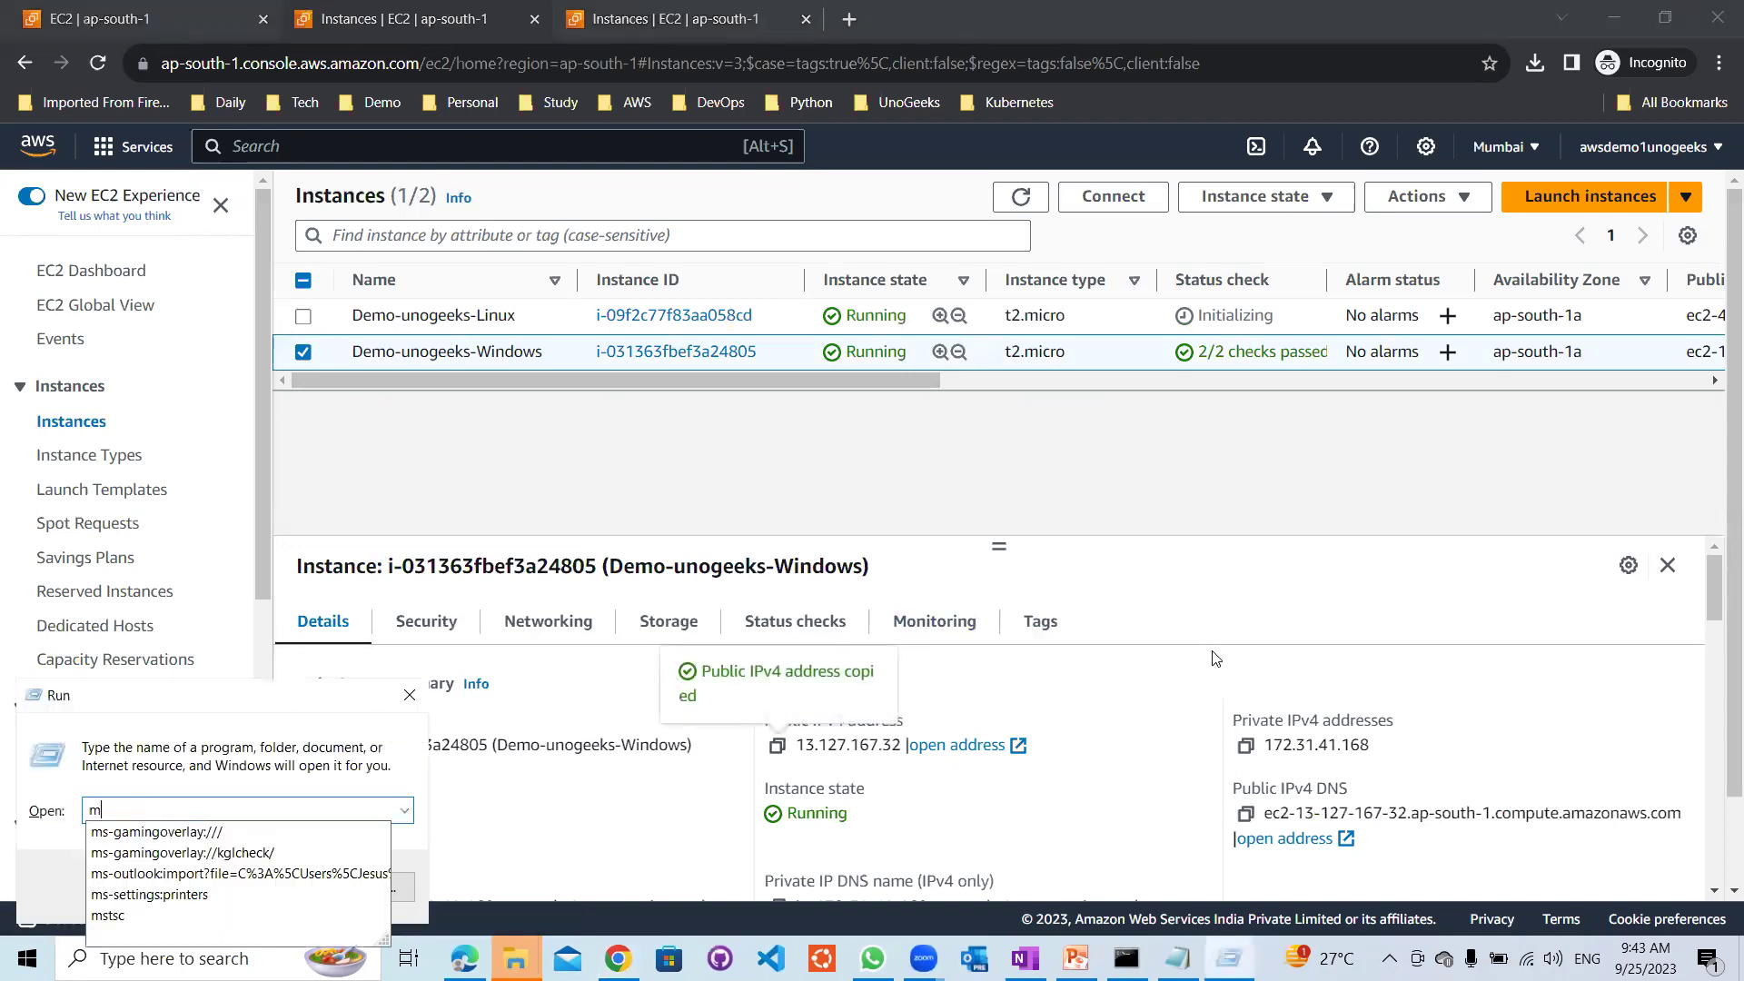
text(stsc)
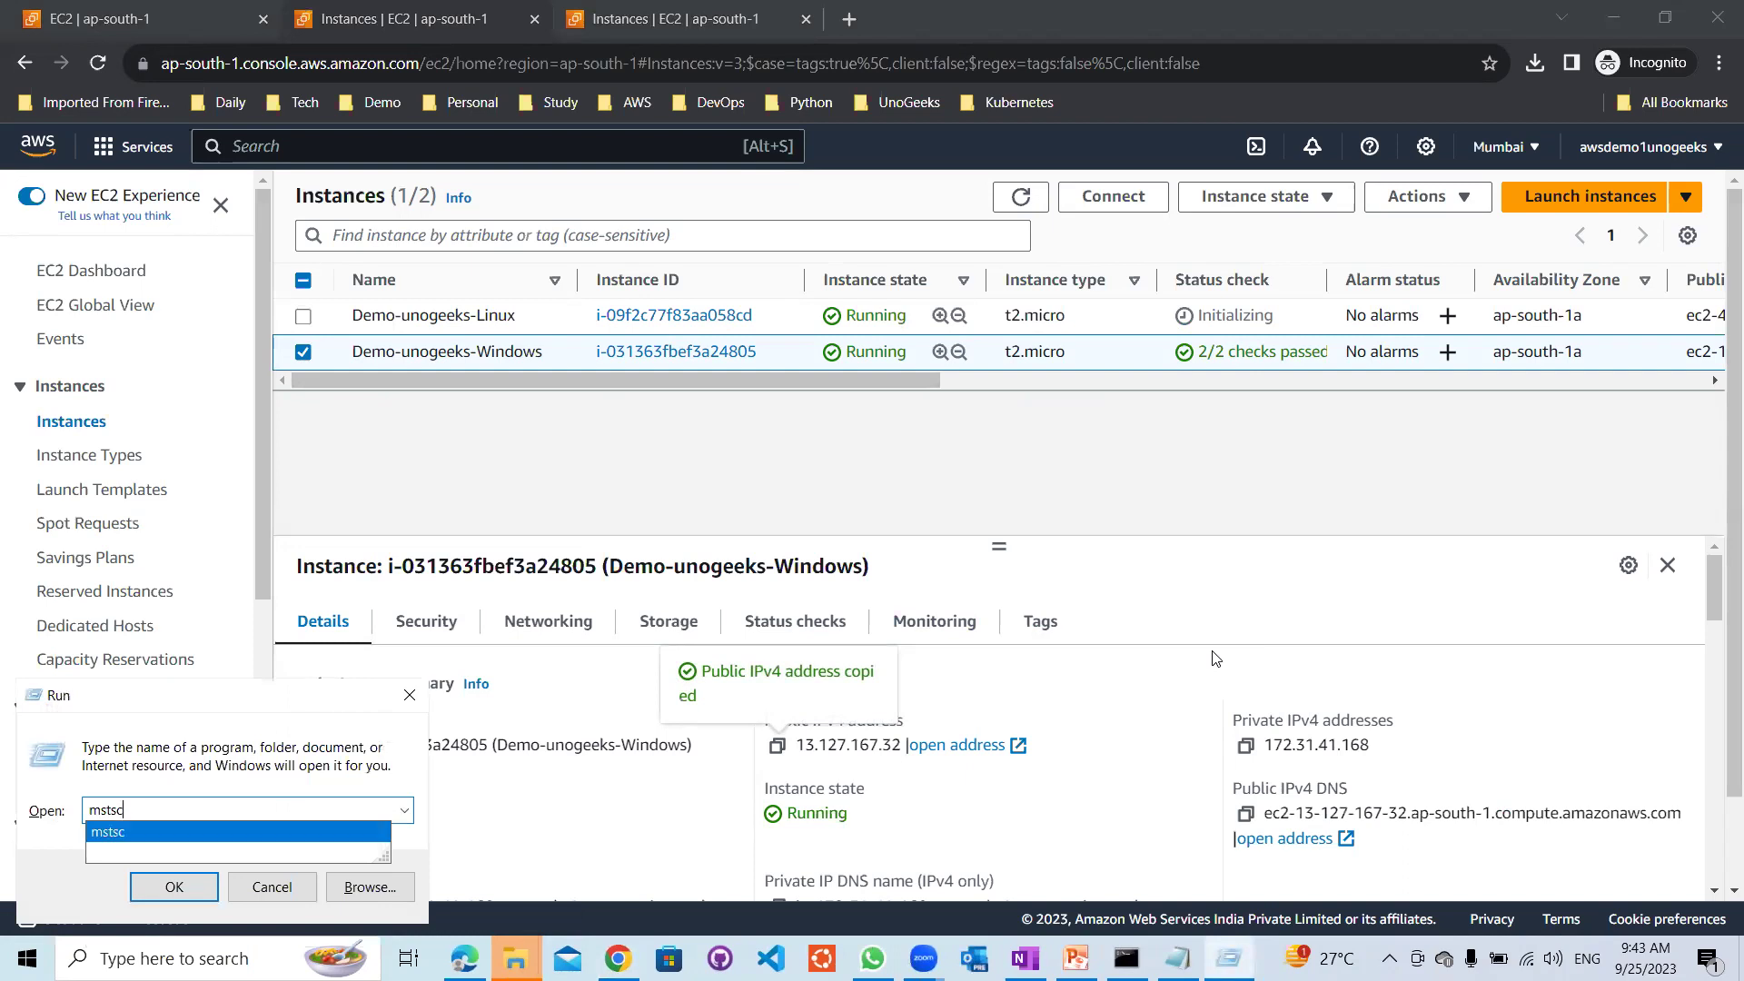
key(Return)
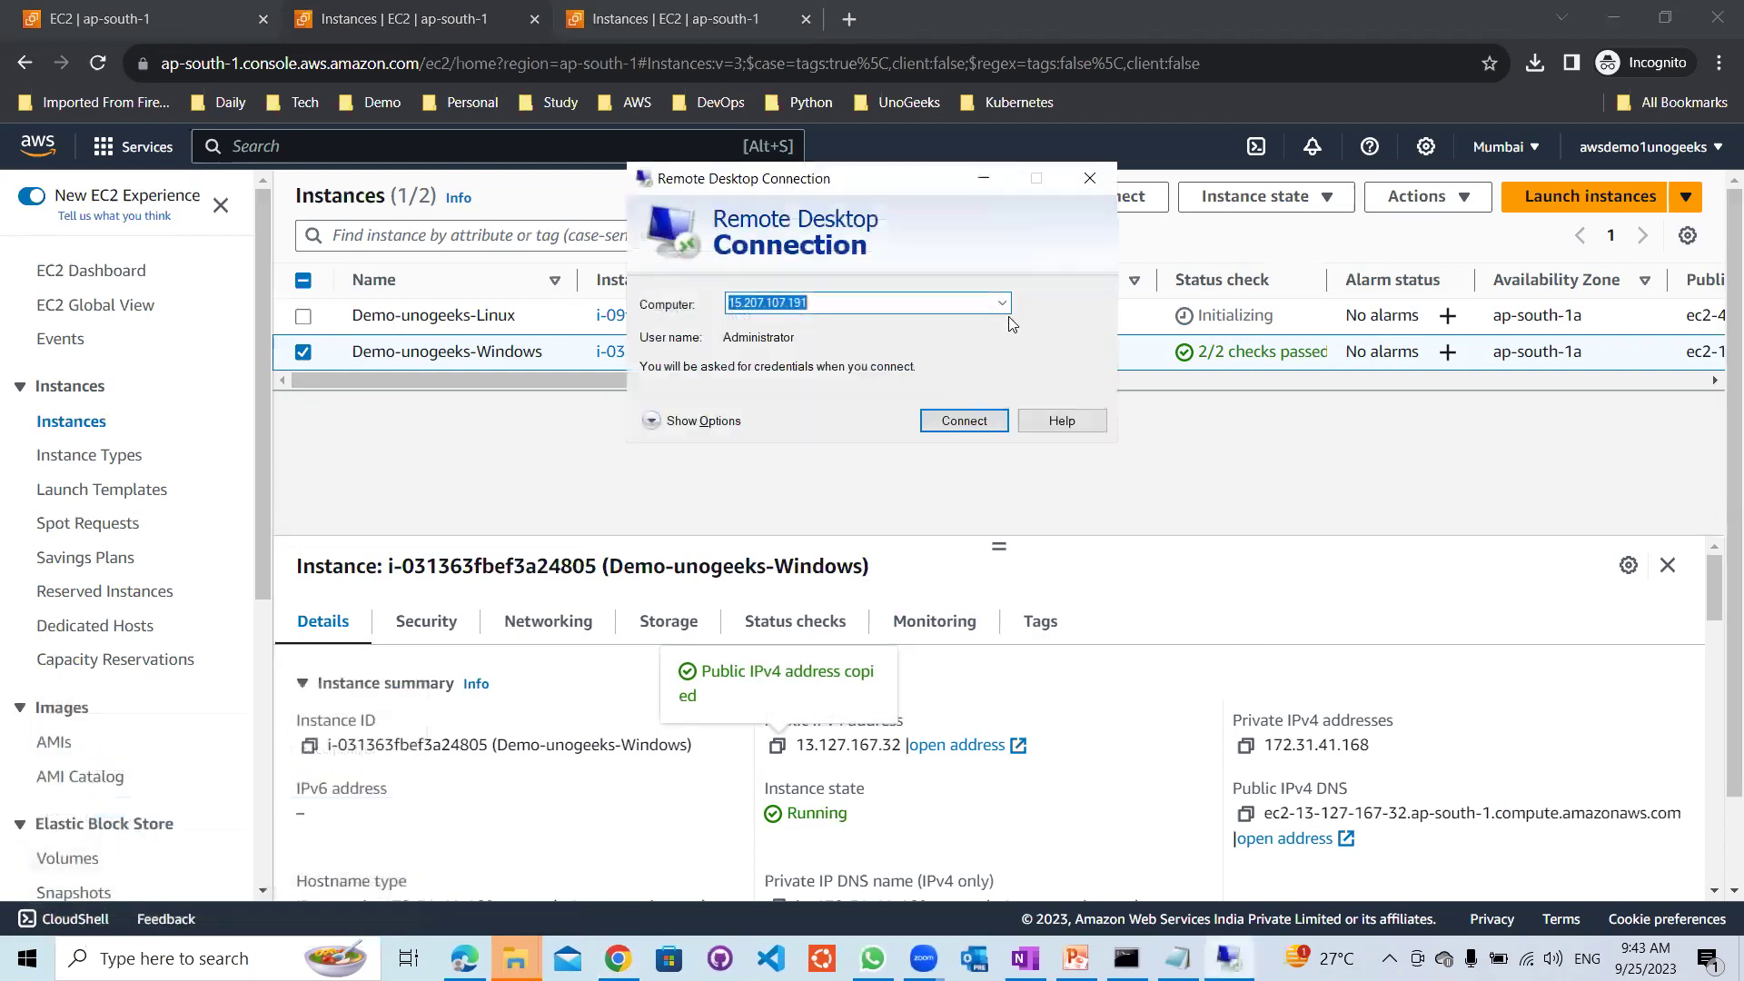
key(ctrl+v)
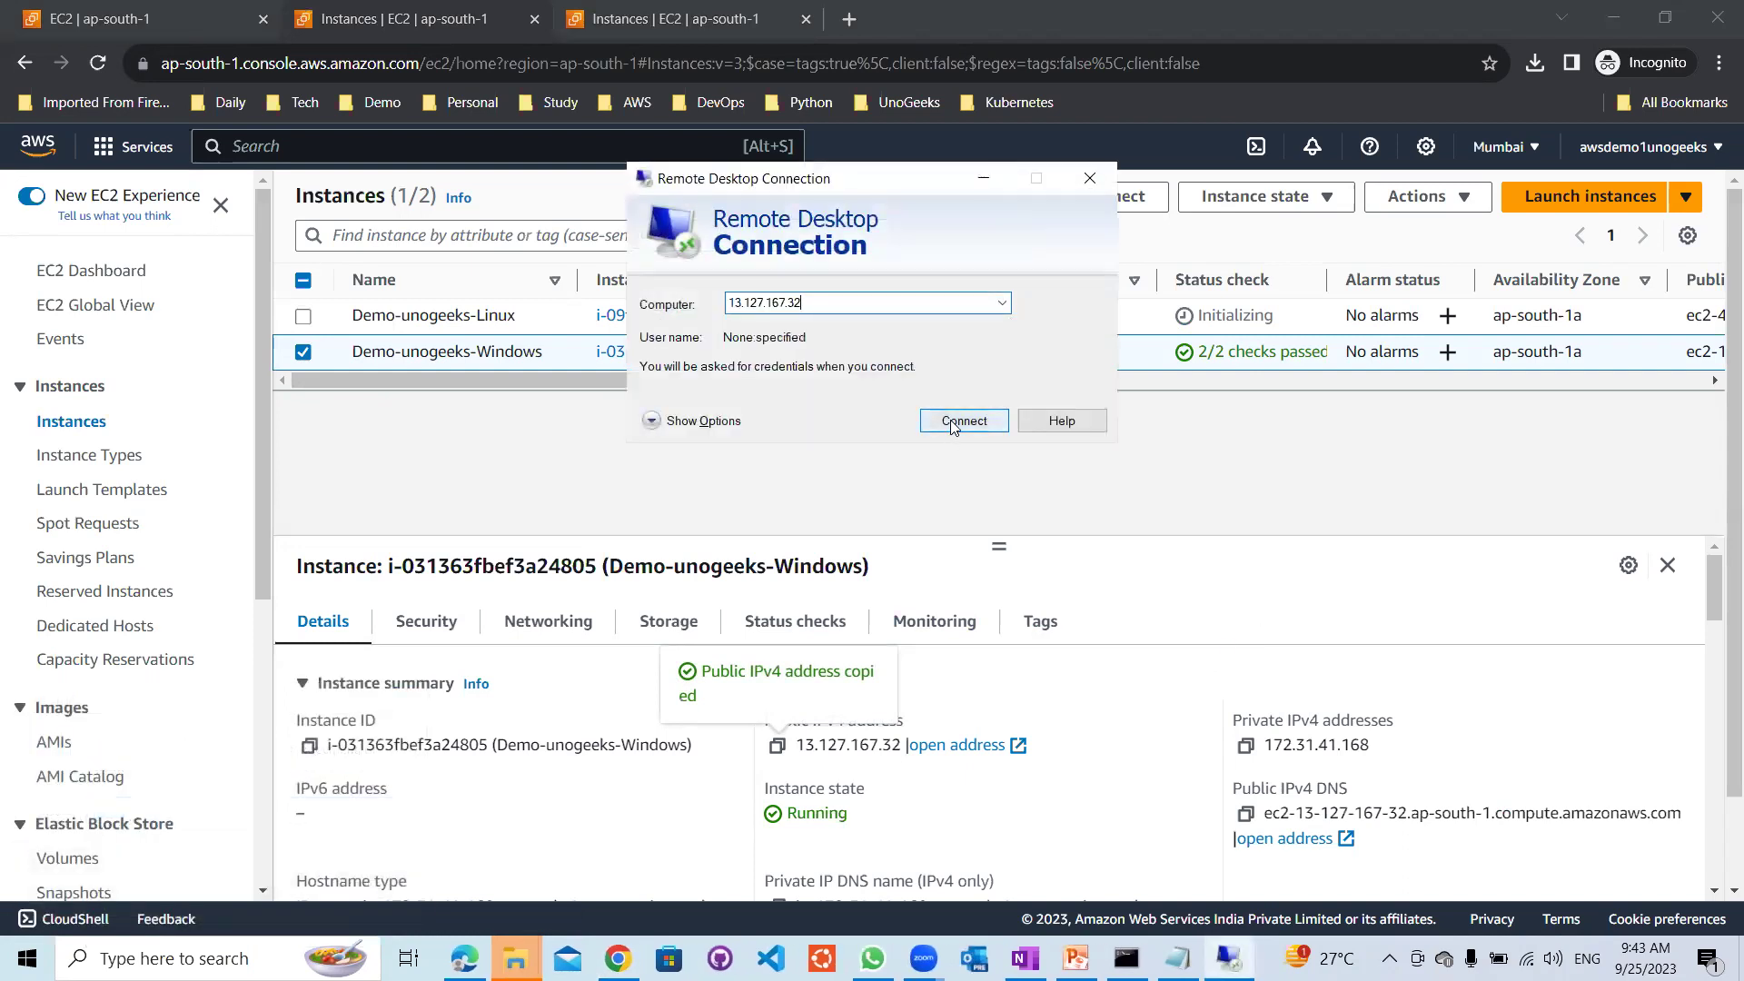
click(981, 180)
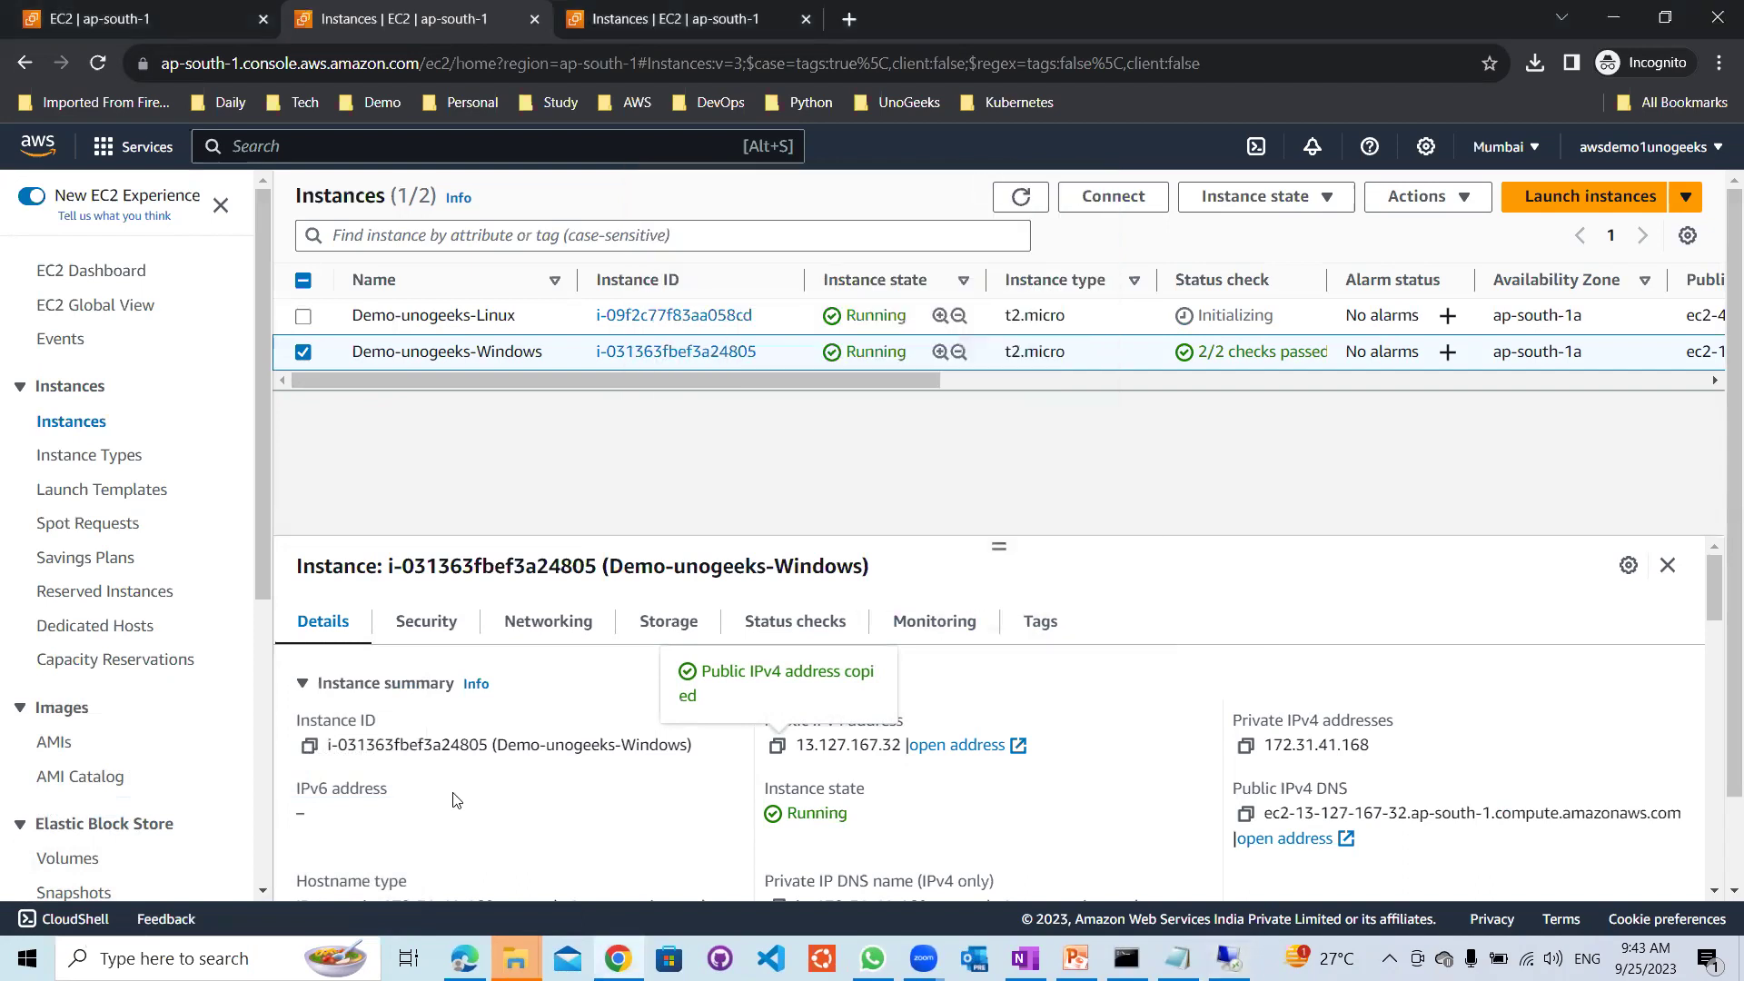
Examine the Demo-unogeeks-Windows instance's security group inbound rules, including port range, protocol and source
click(429, 625)
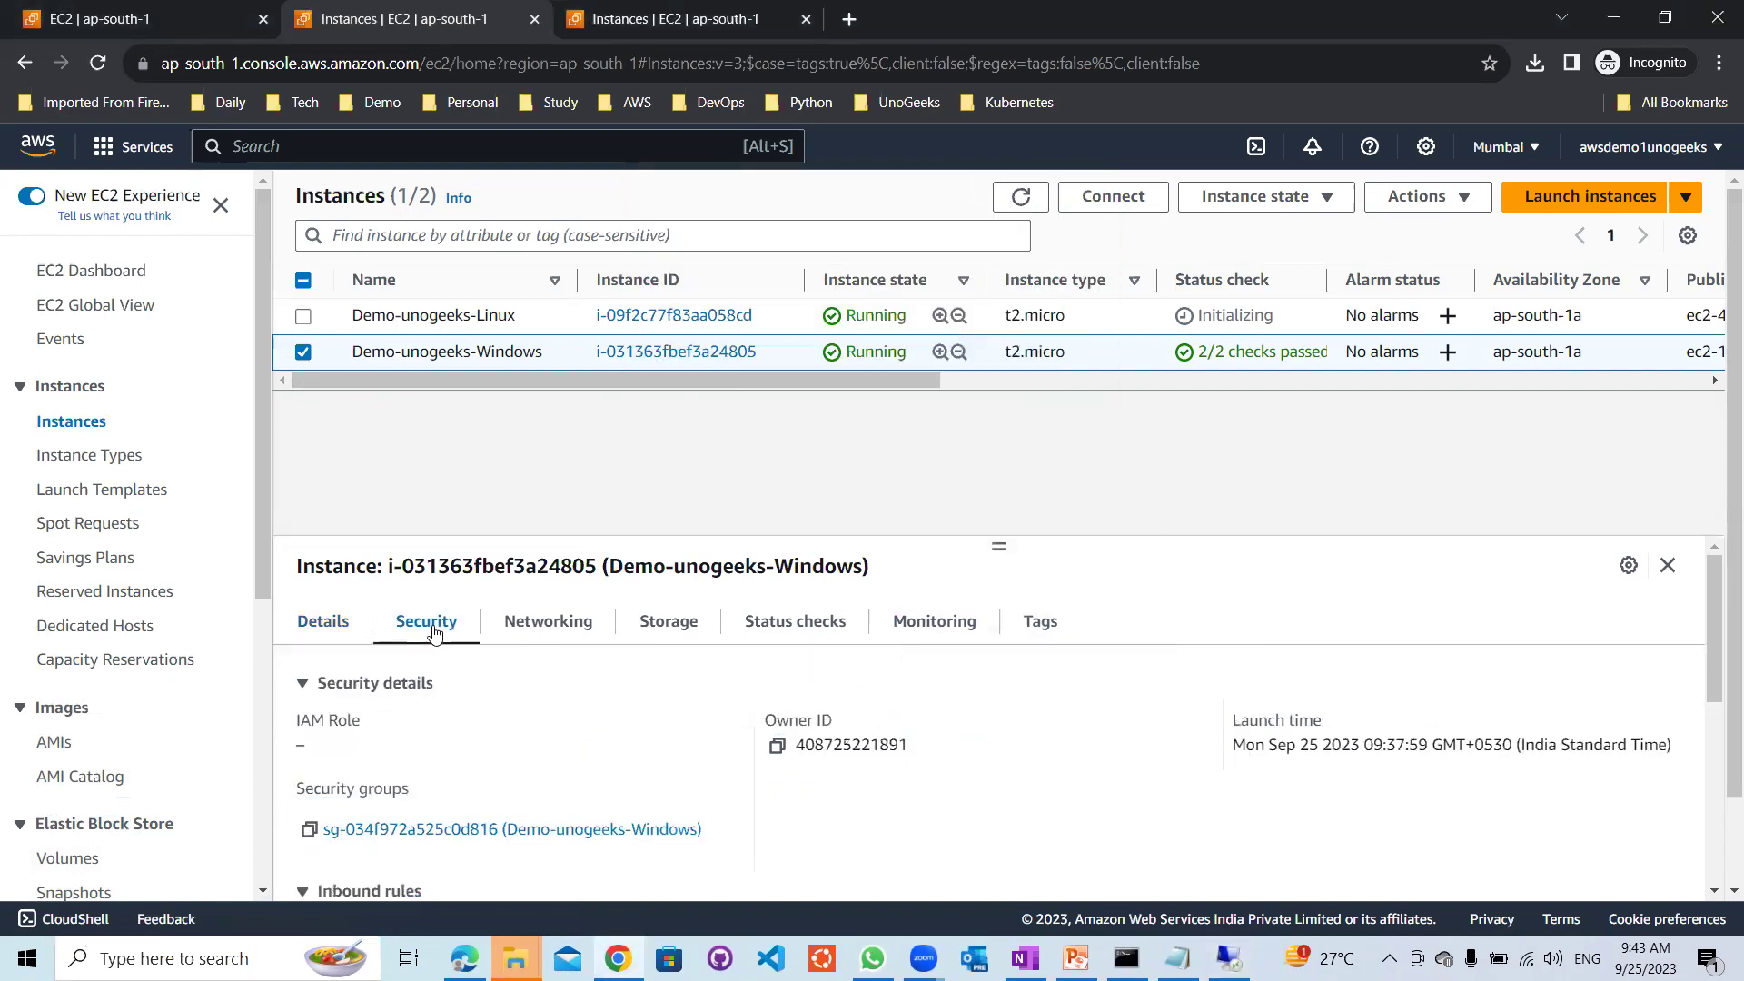
drag(1715, 580, 1710, 751)
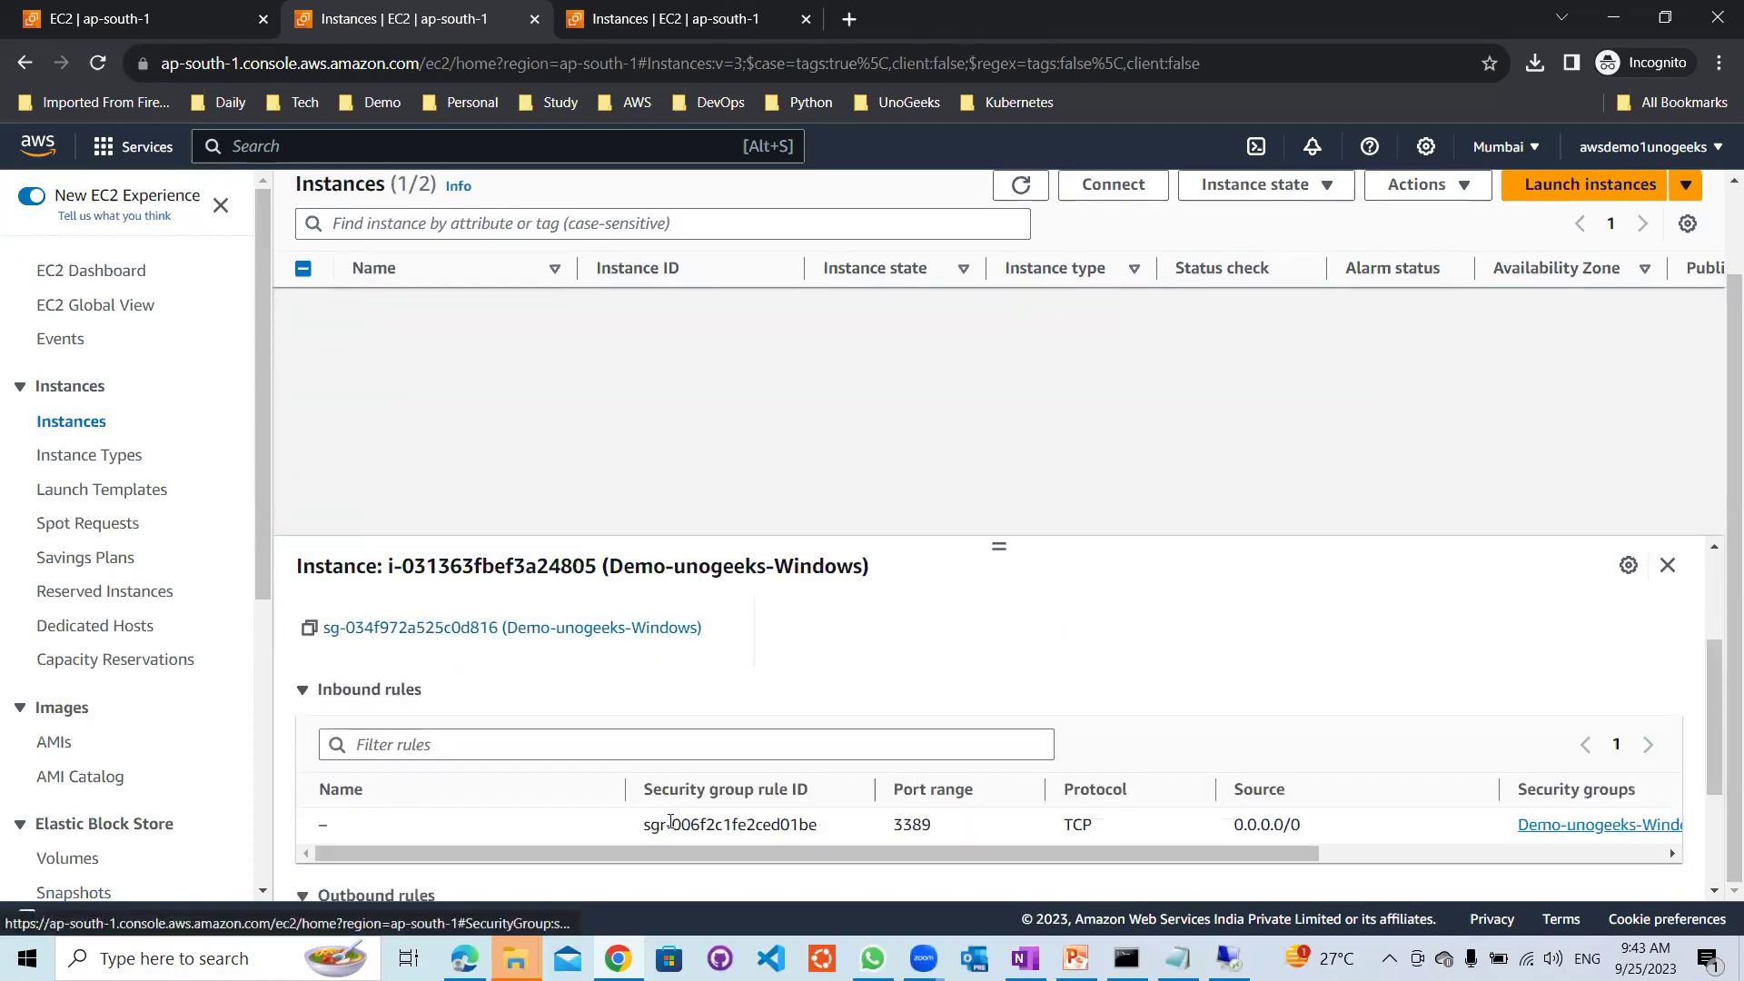
drag(718, 853, 844, 878)
scroll(835, 853, right, 5)
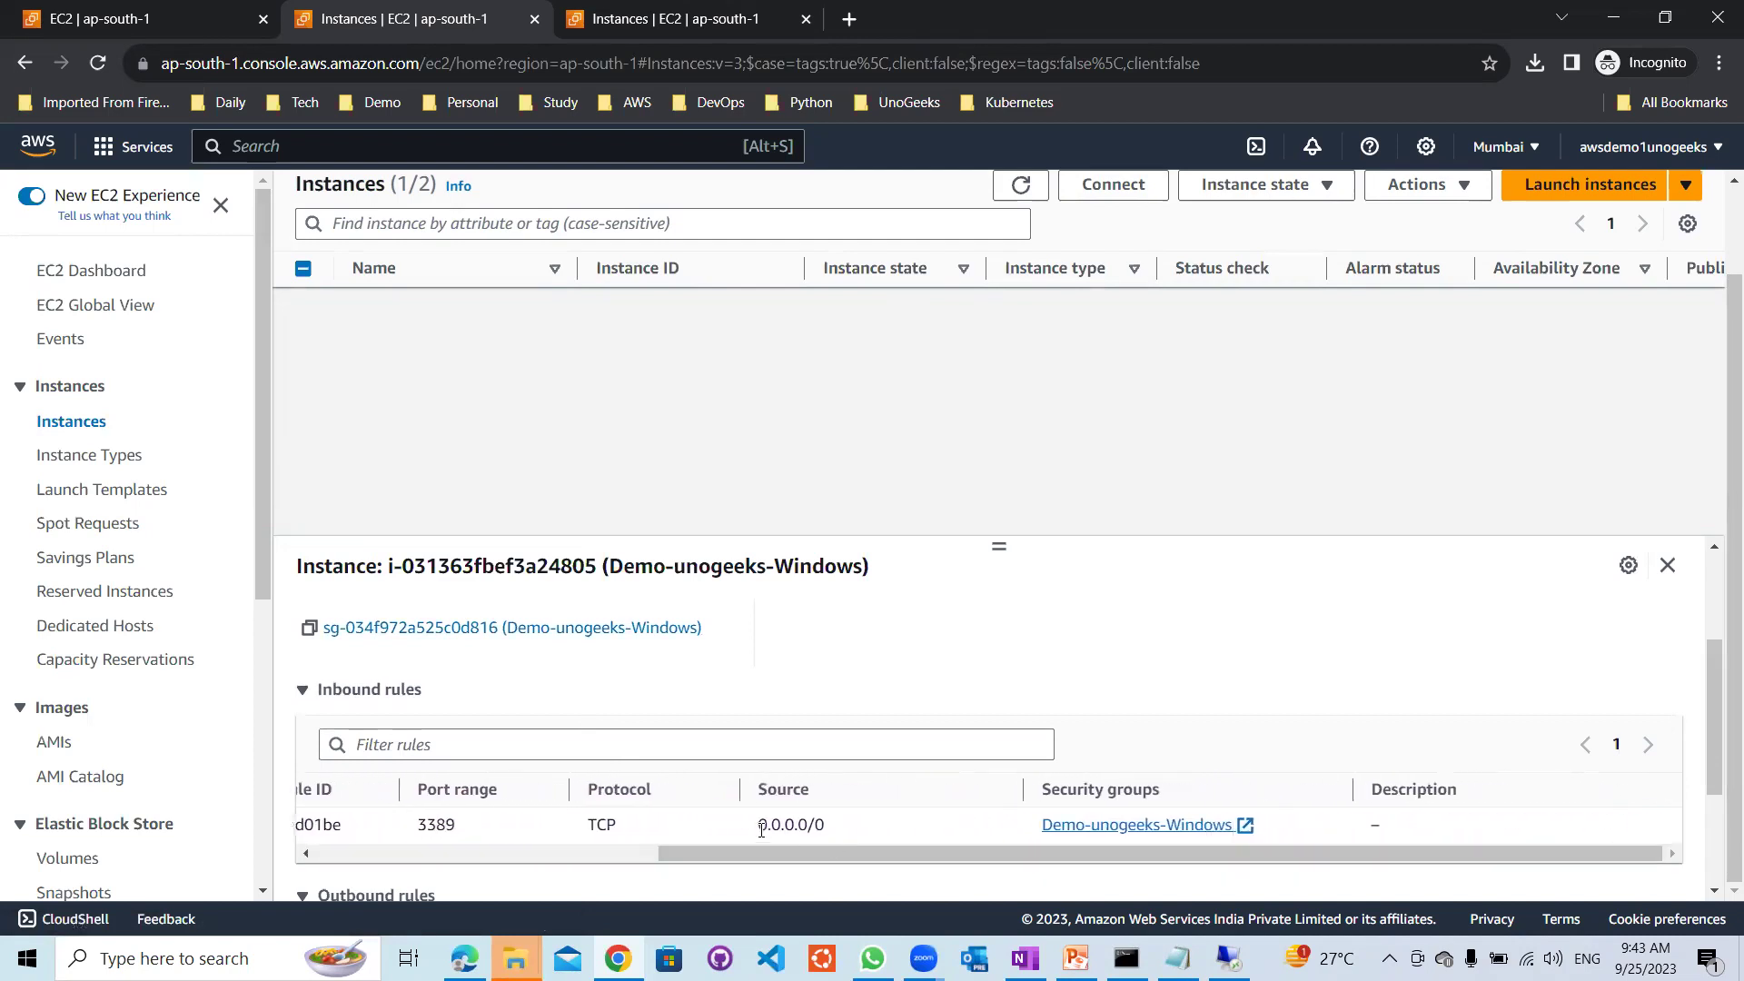
drag(823, 854, 427, 870)
Switch back to Remote Desktop Connection, start connecting to the instance and enter Administrator as the user name
click(1227, 958)
click(949, 416)
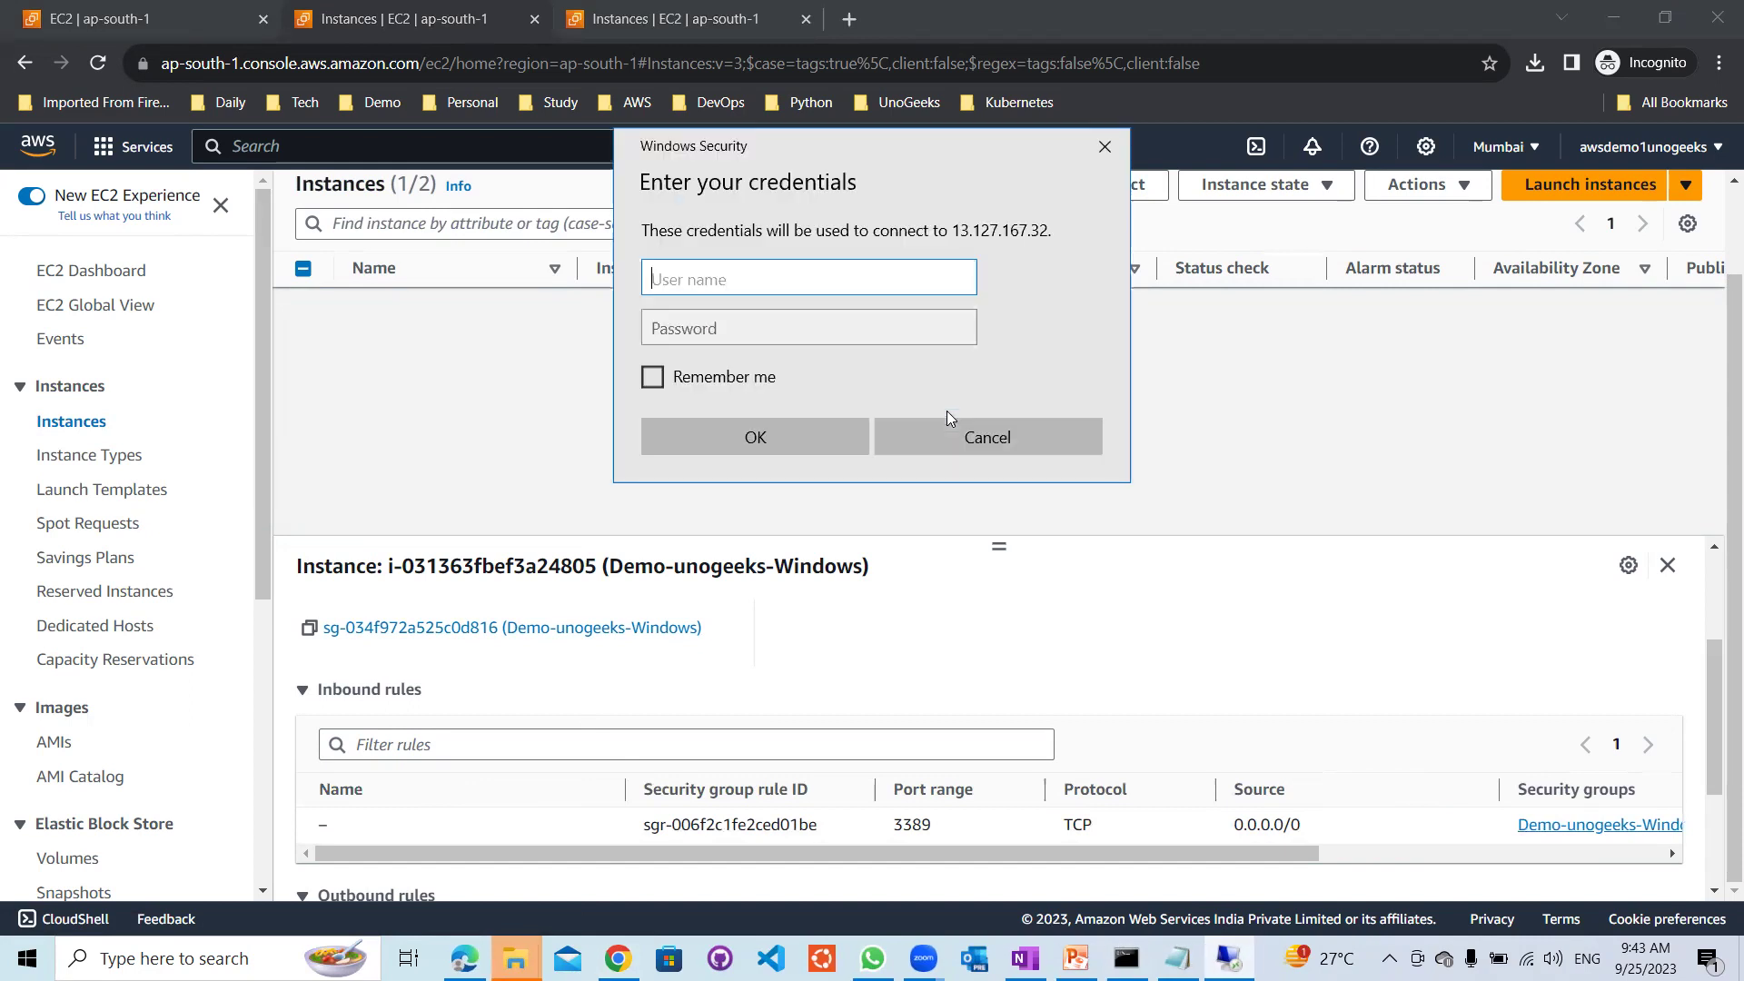
text(Admini)
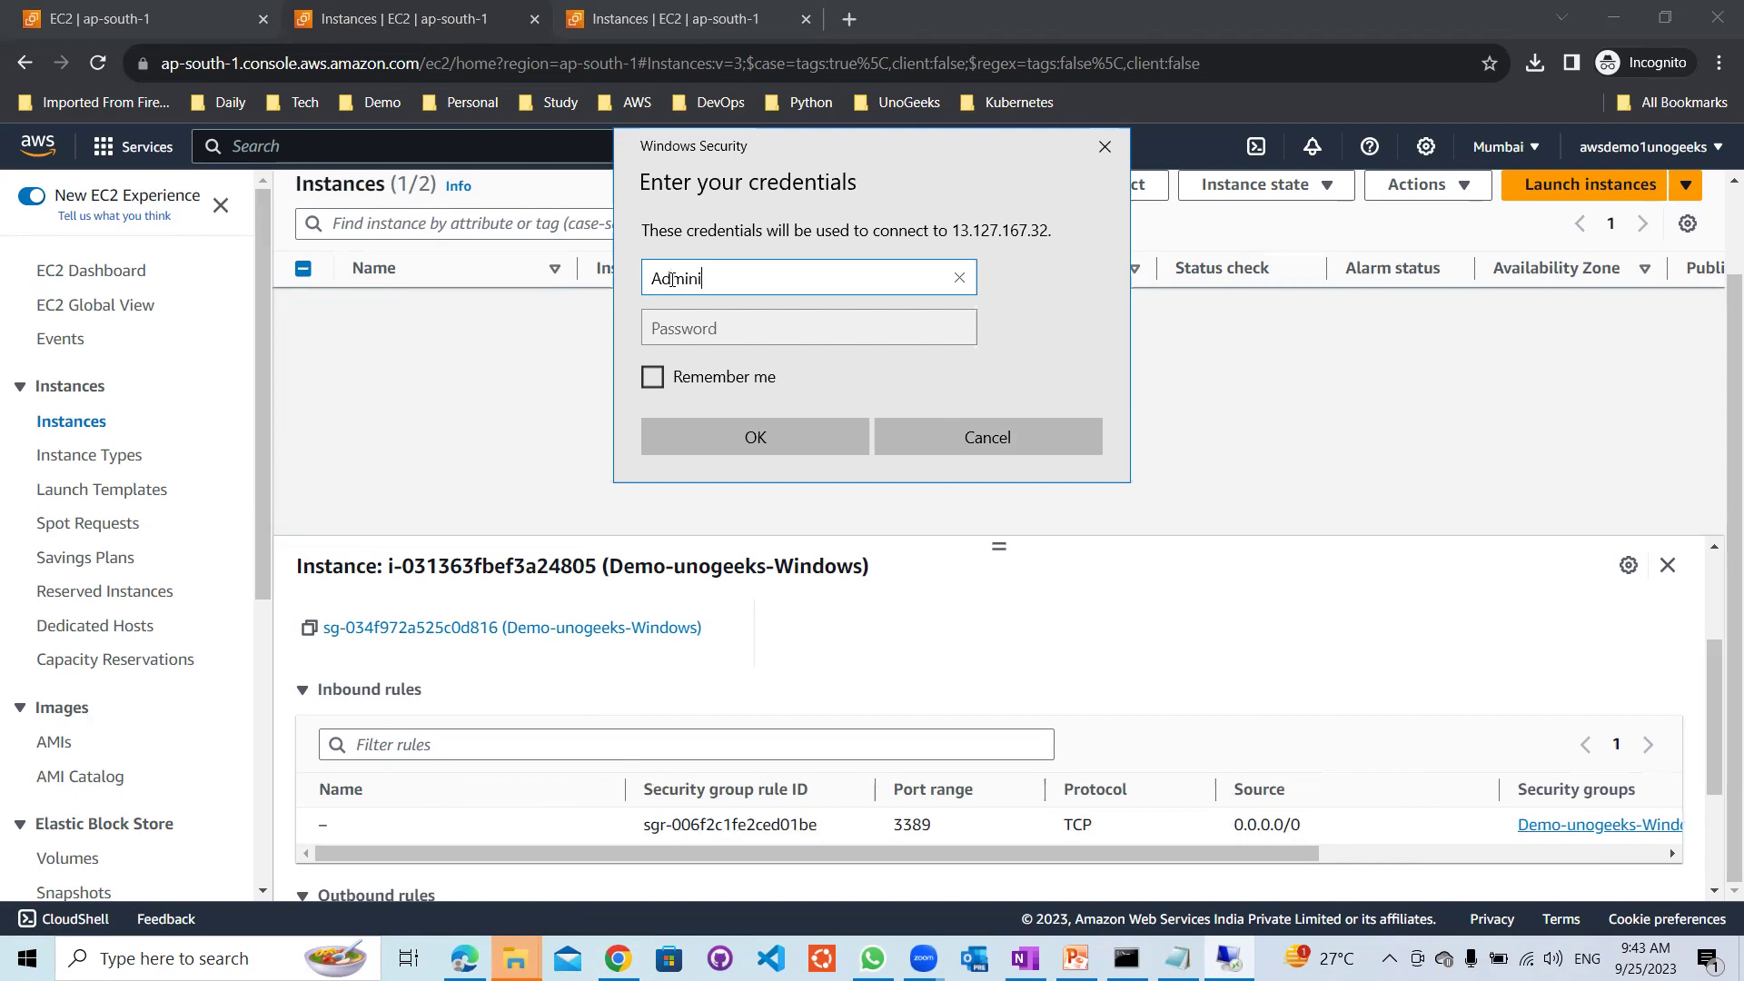
text(strator)
key(Tab)
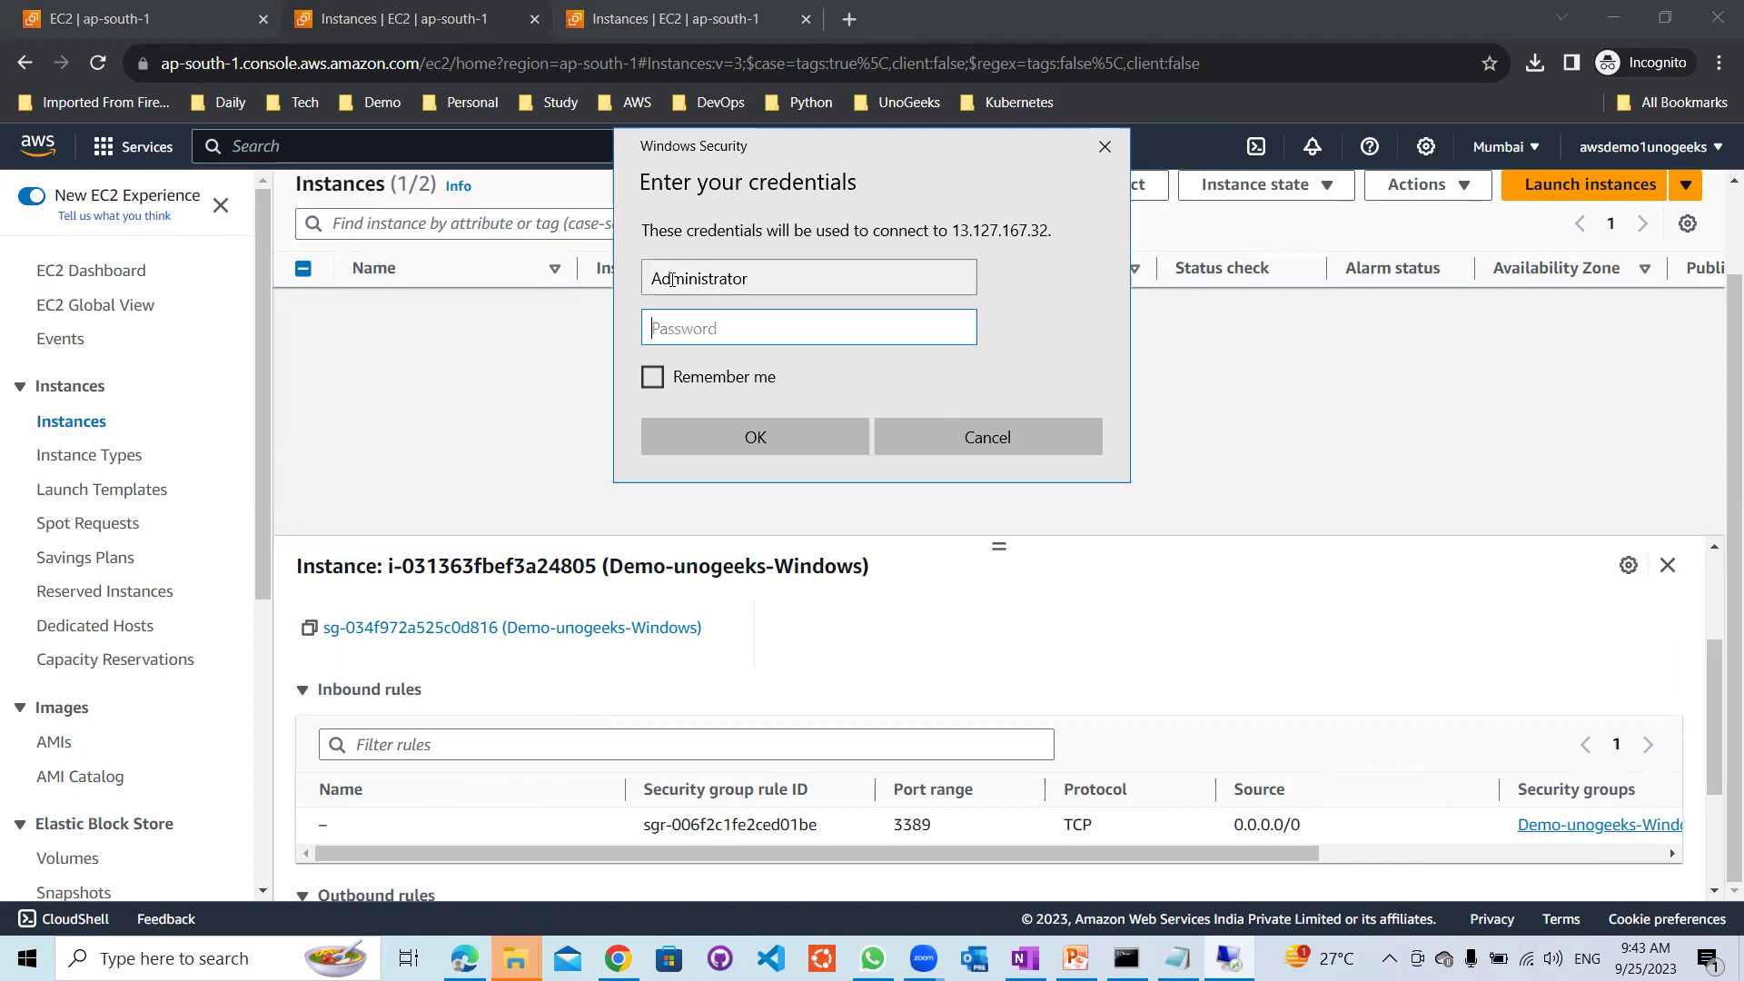
Paste the administrator password from Notepad into the password field, submit the credentials and connect despite the certificate warning
click(1178, 958)
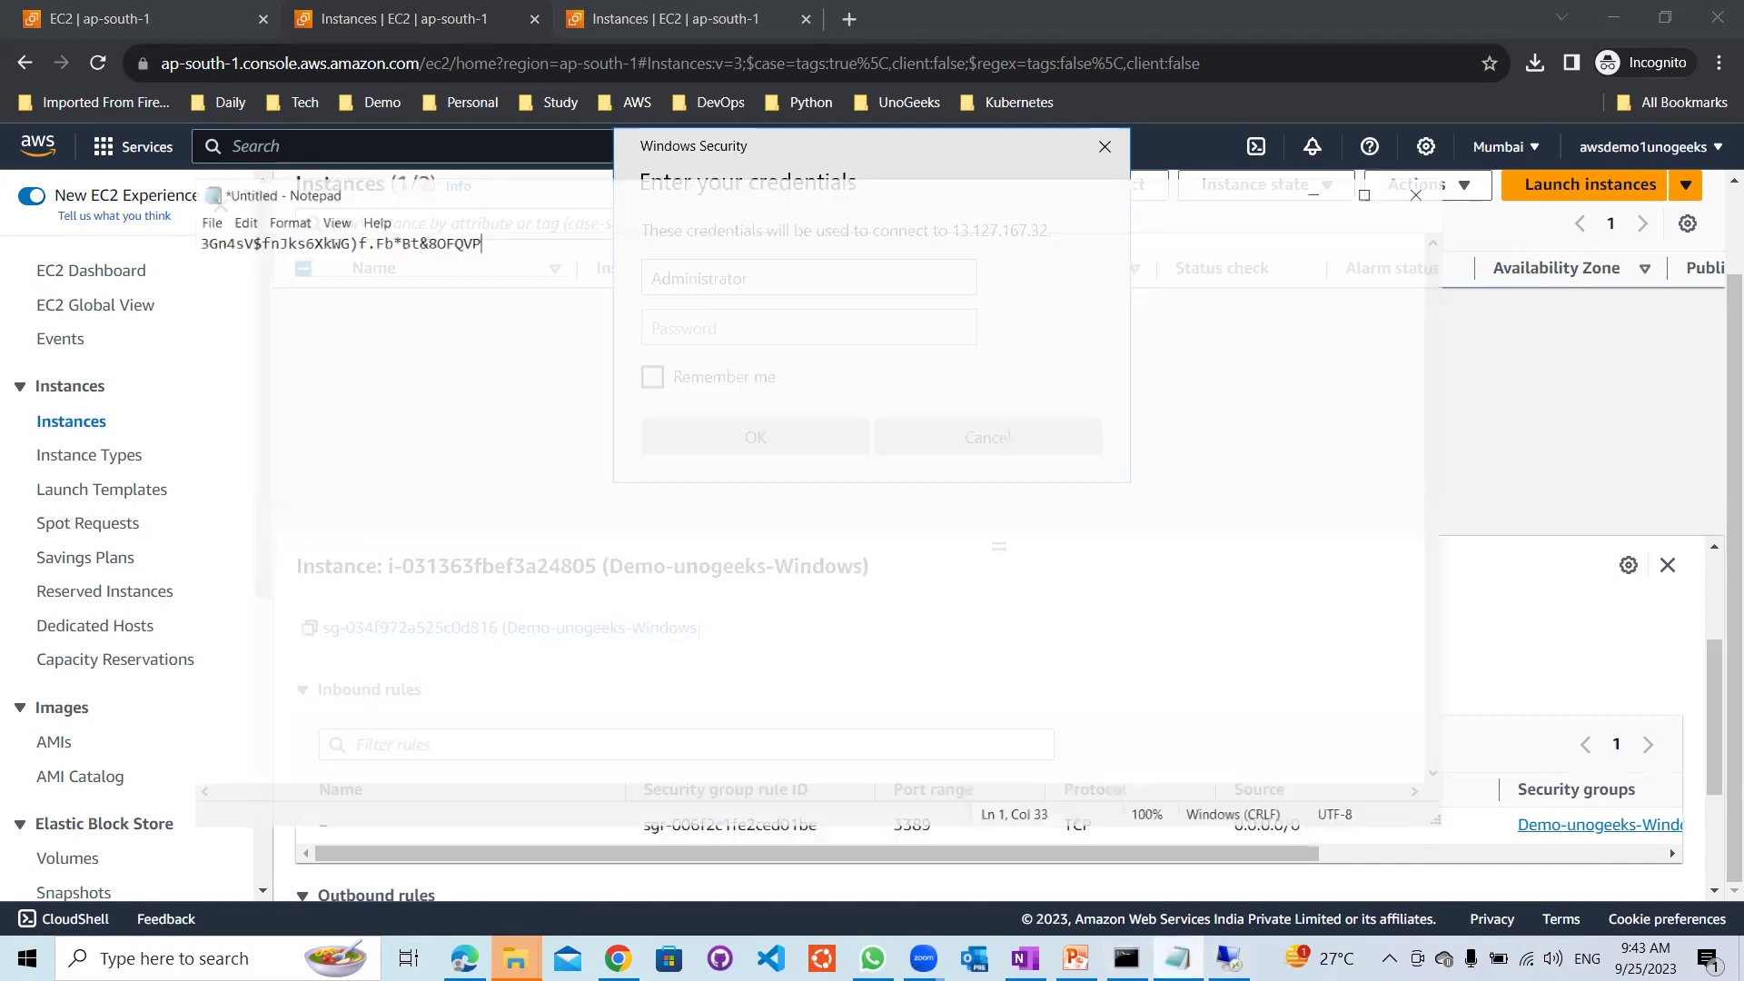
drag(477, 225, 141, 227)
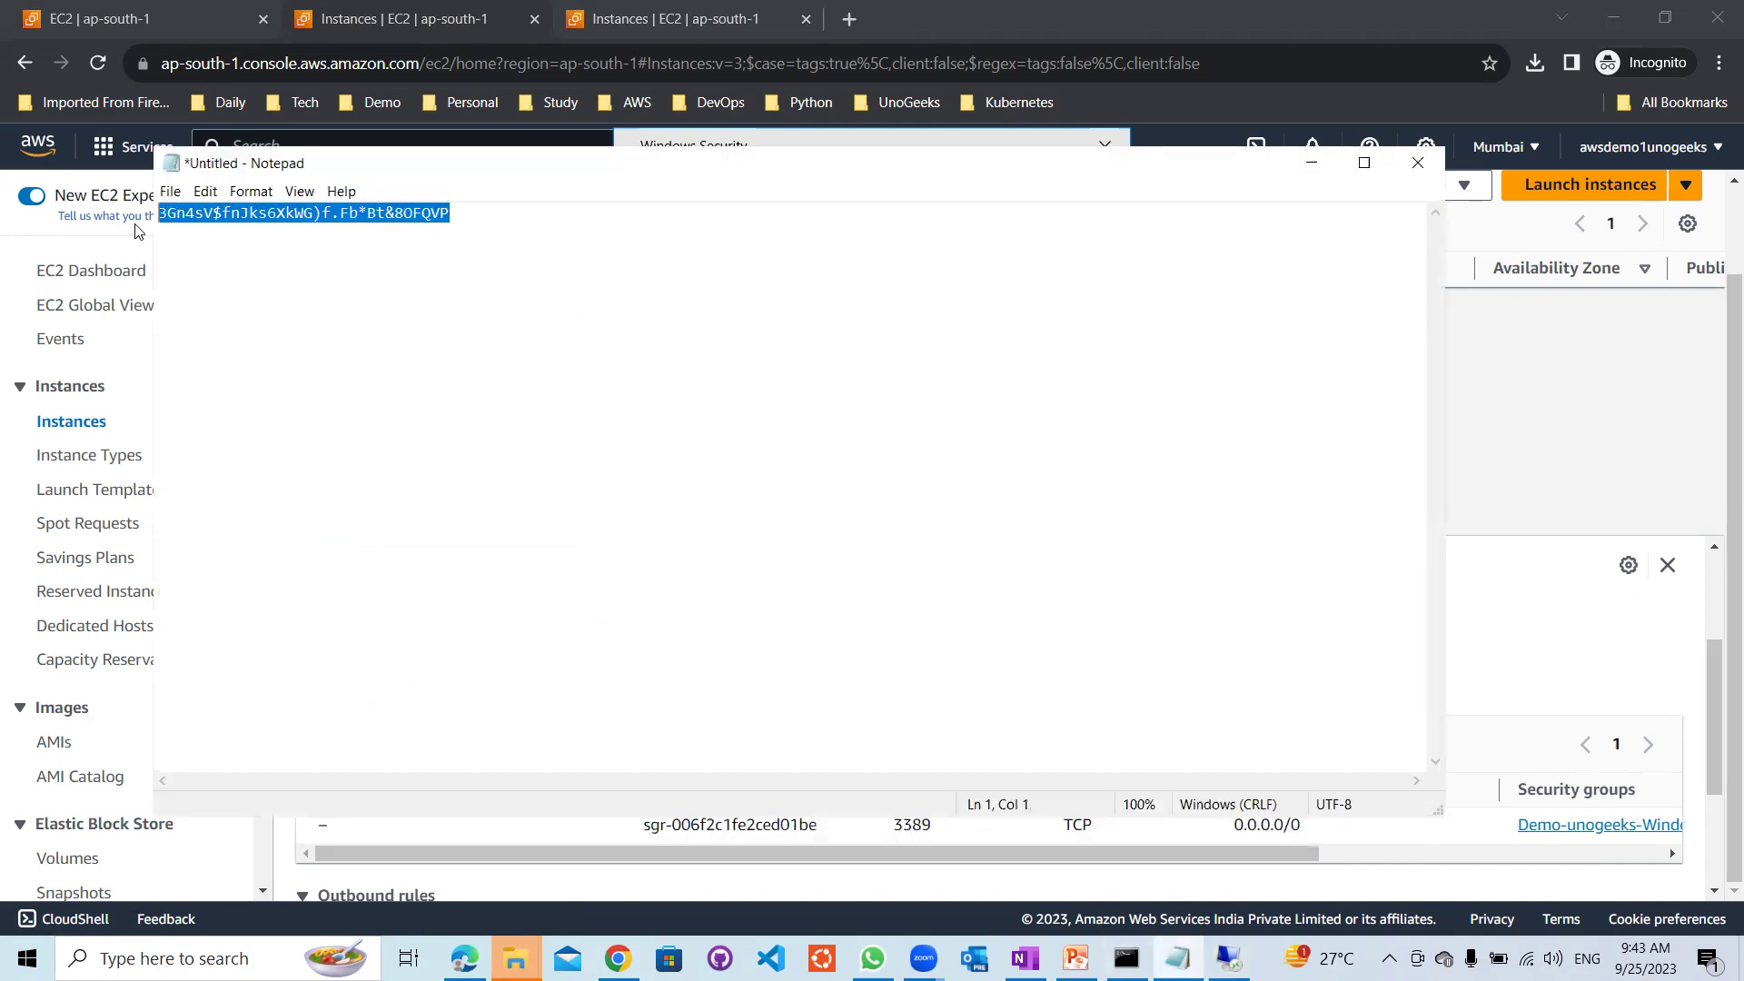
click(1313, 162)
key(ctrl+v)
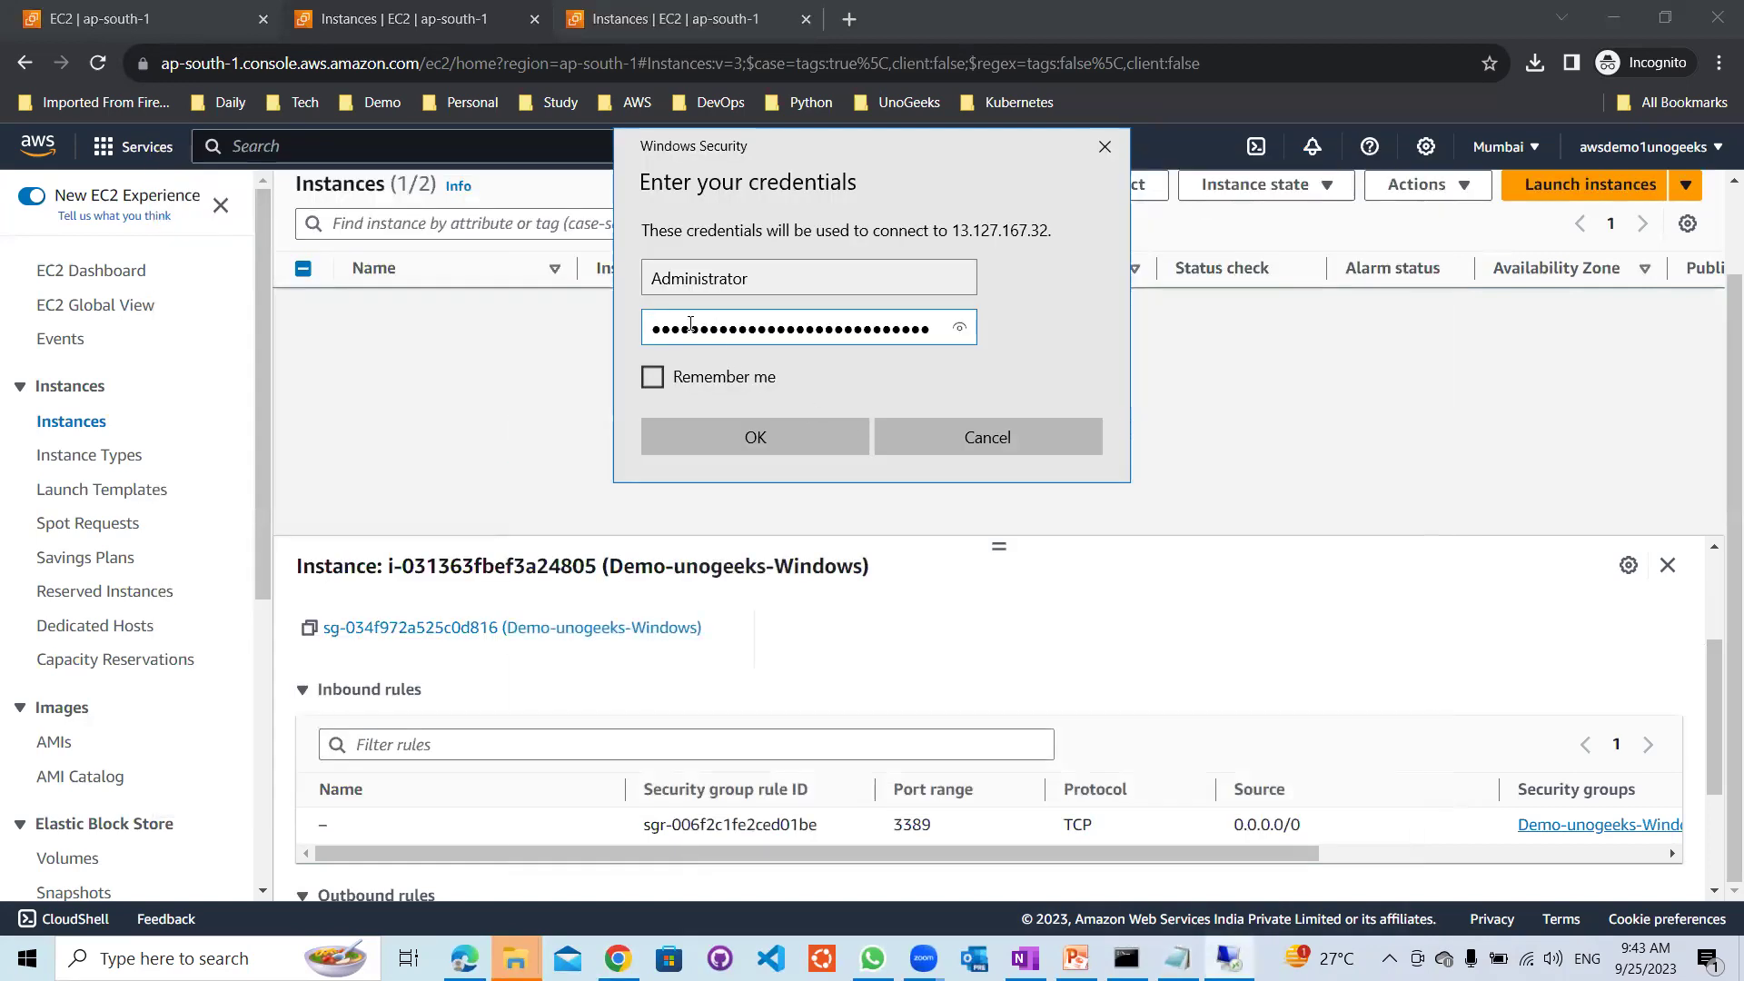
click(707, 446)
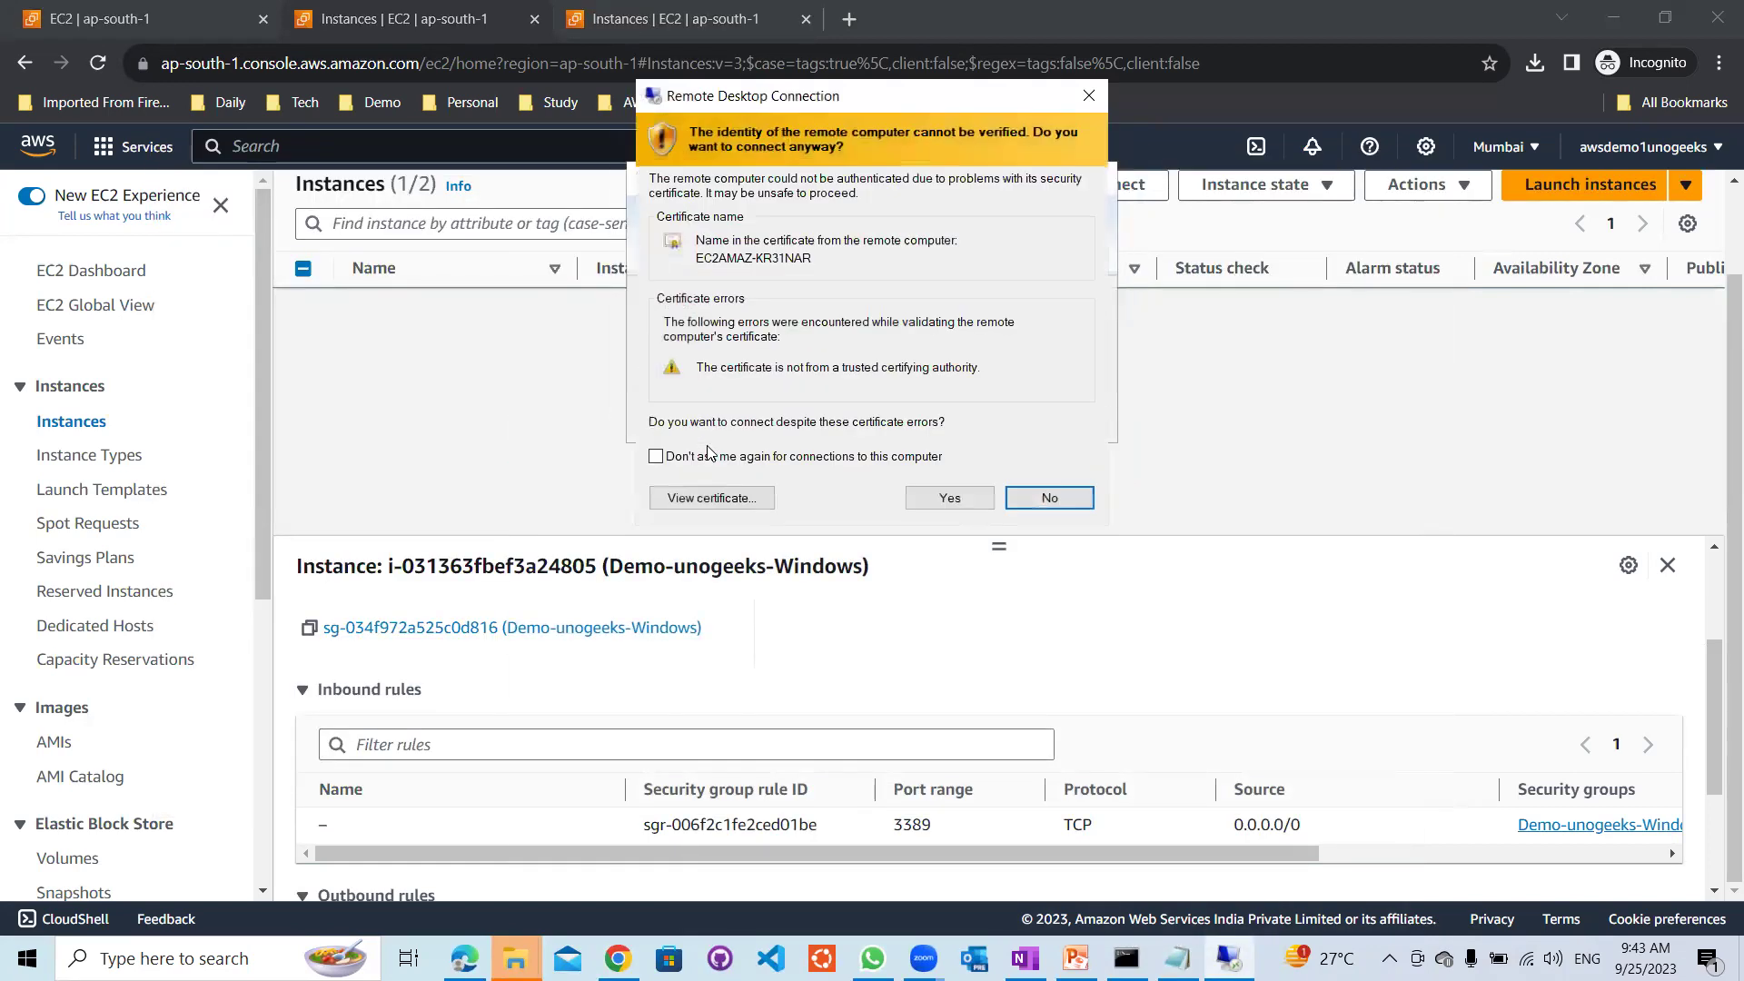
click(953, 503)
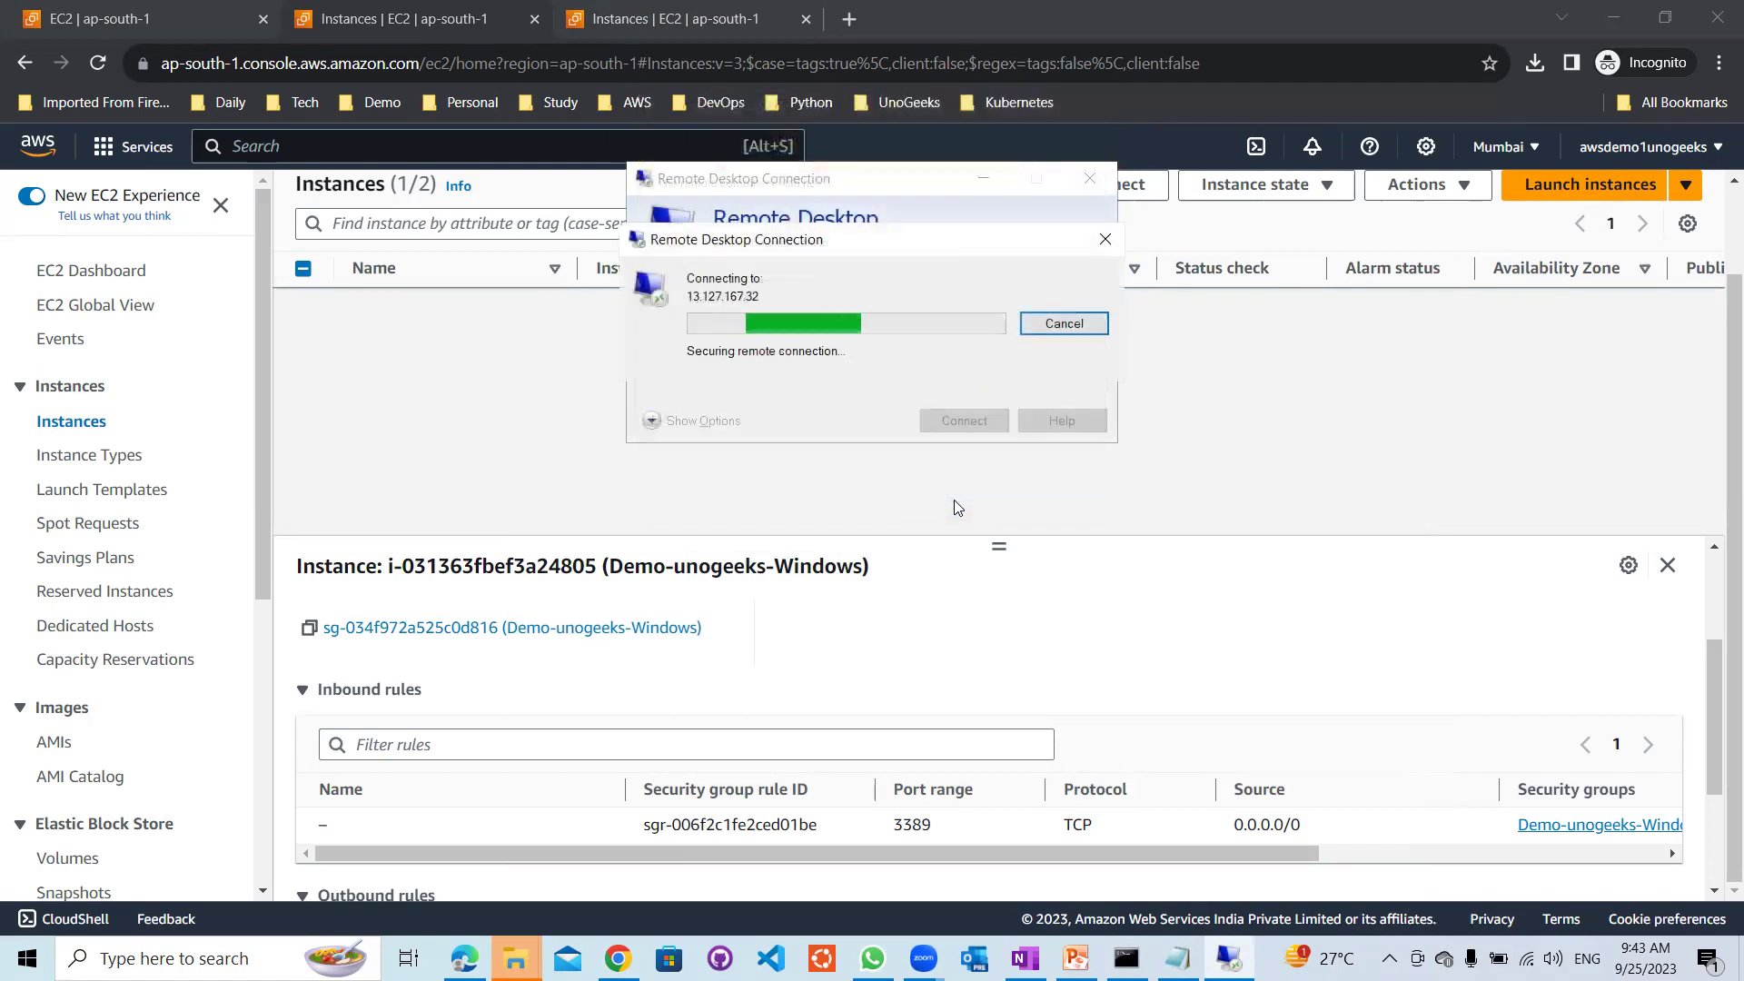